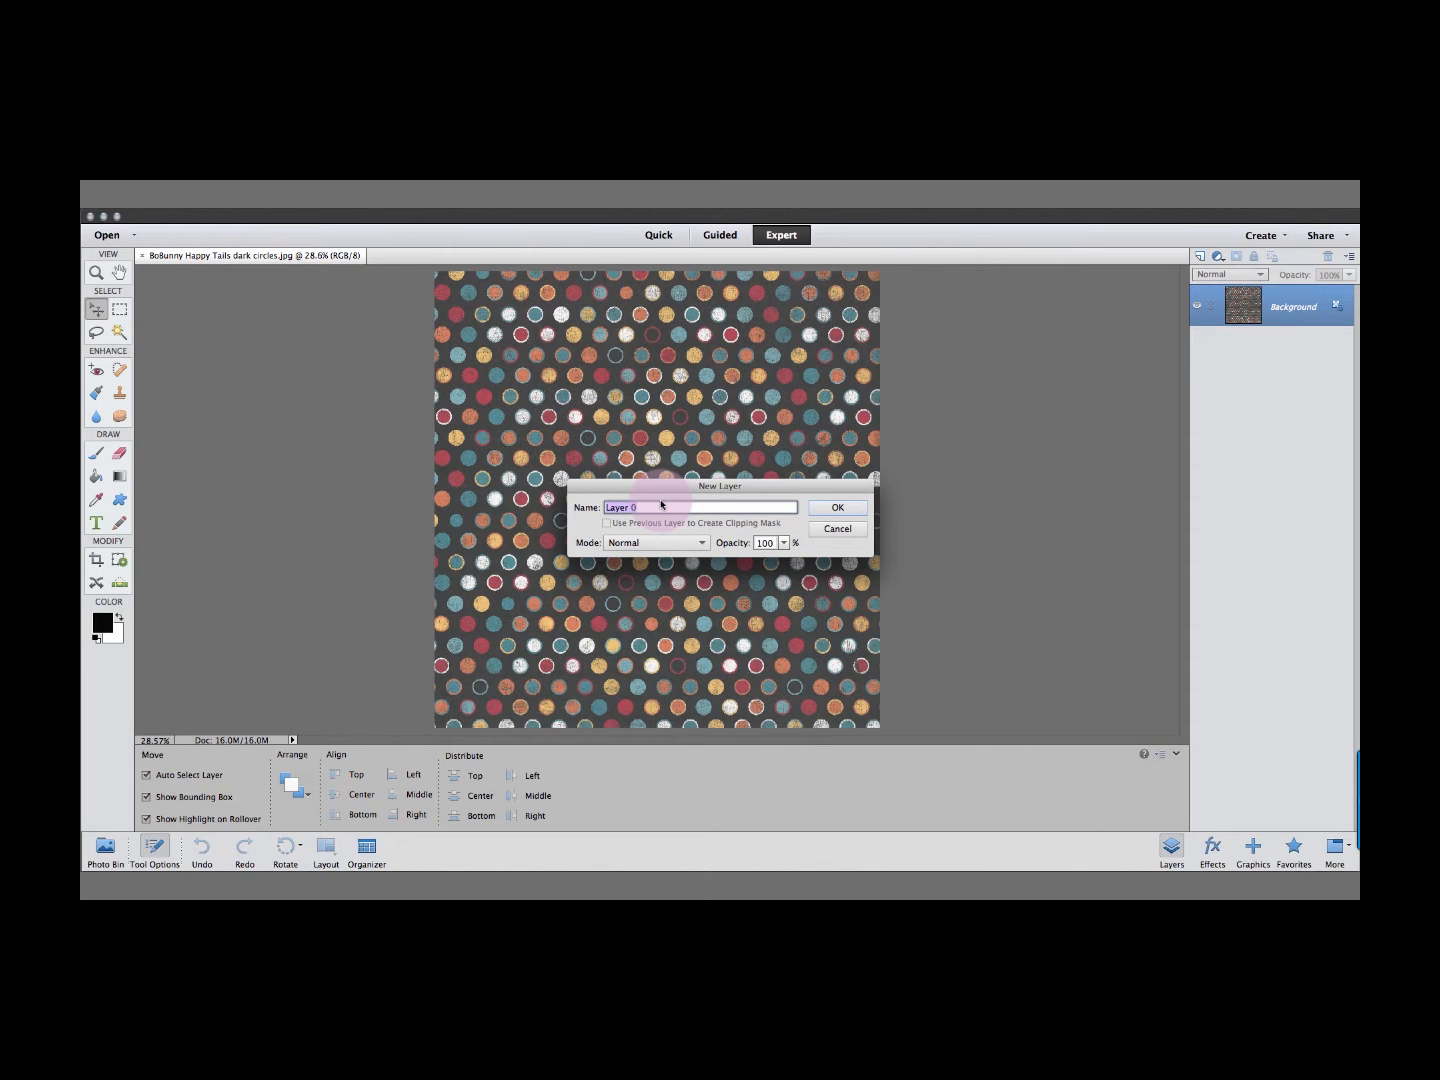
Convert the background into an editable layer named "Text pattern".
key(BackSpace)
text(Text)
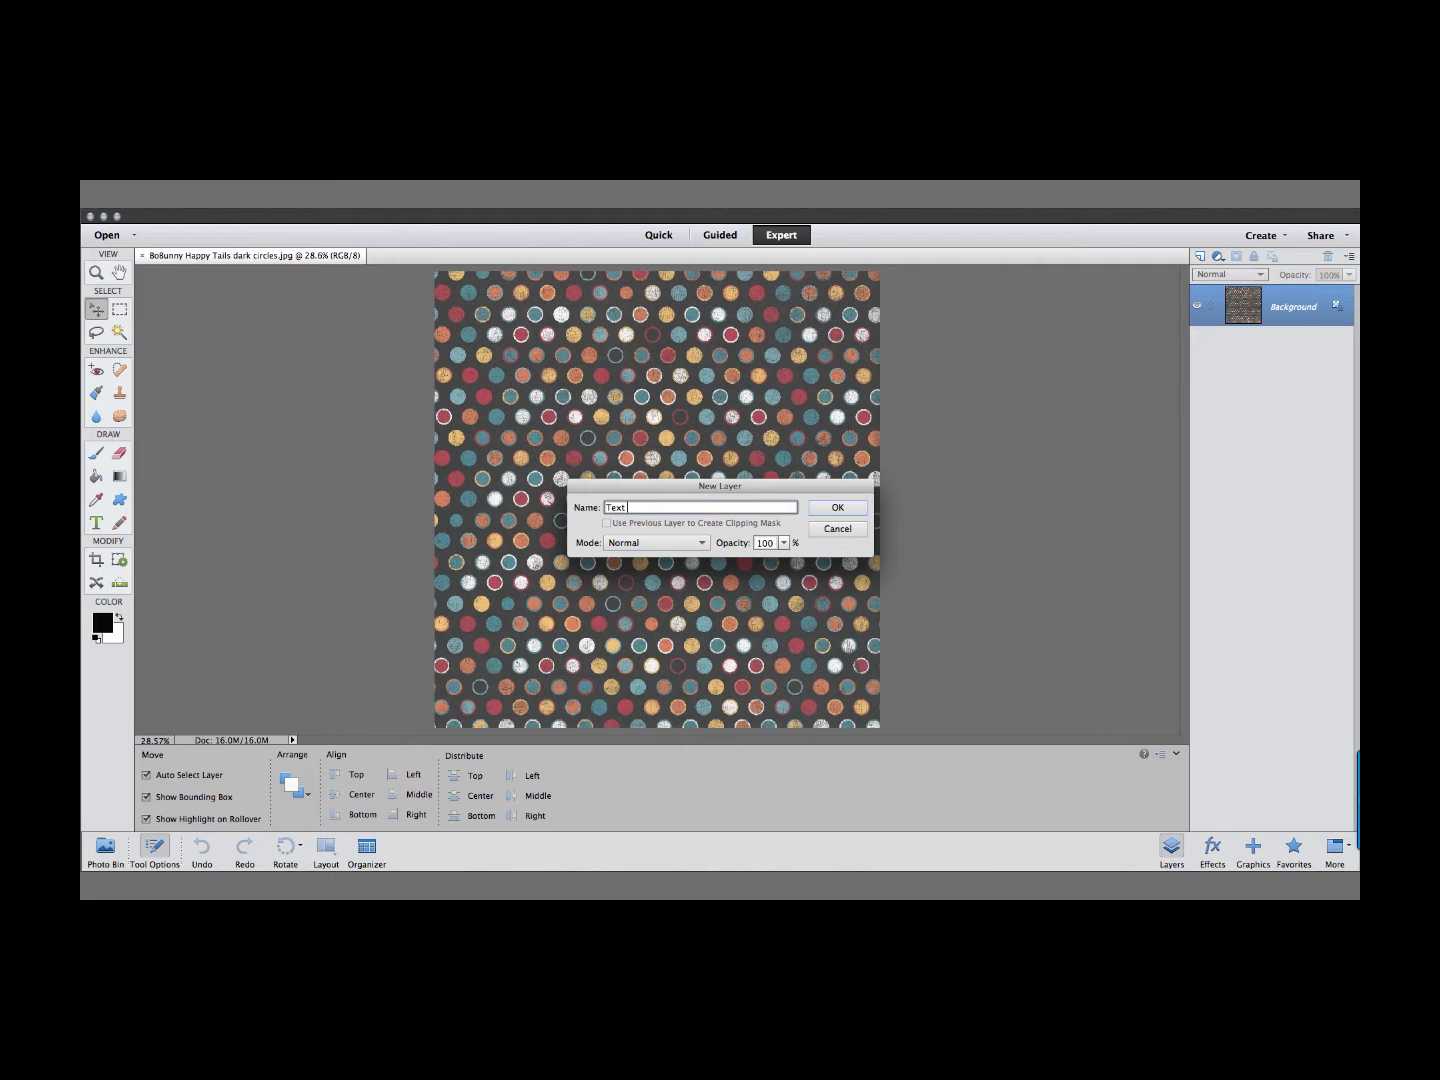
text( pattern)
click(837, 509)
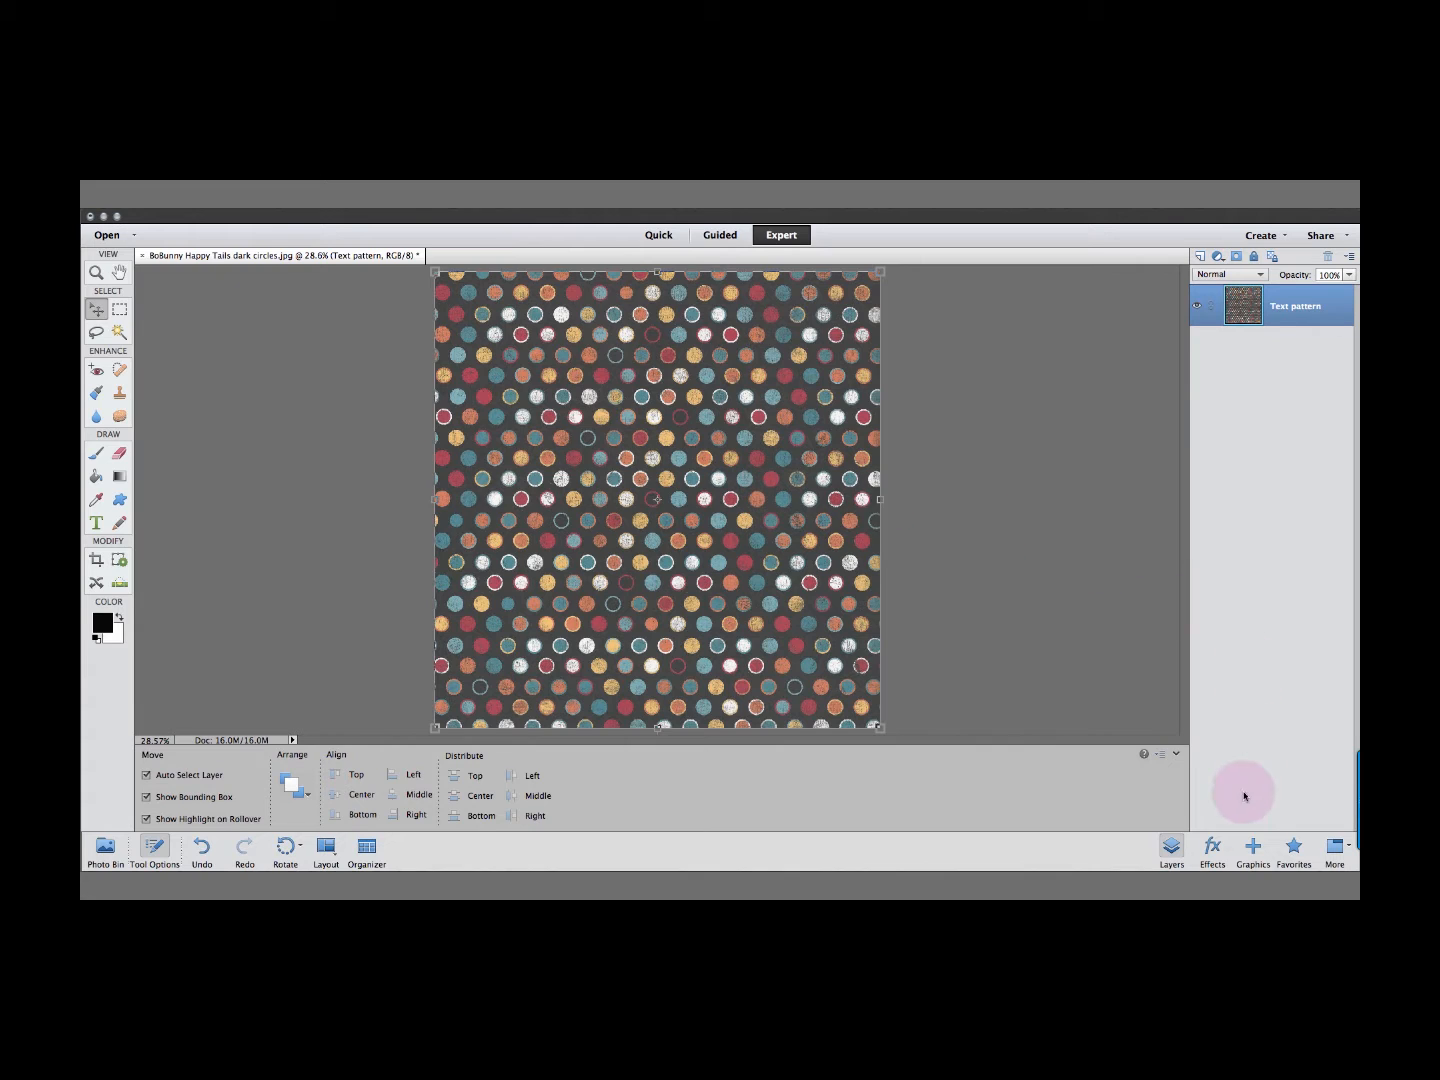
click(1169, 850)
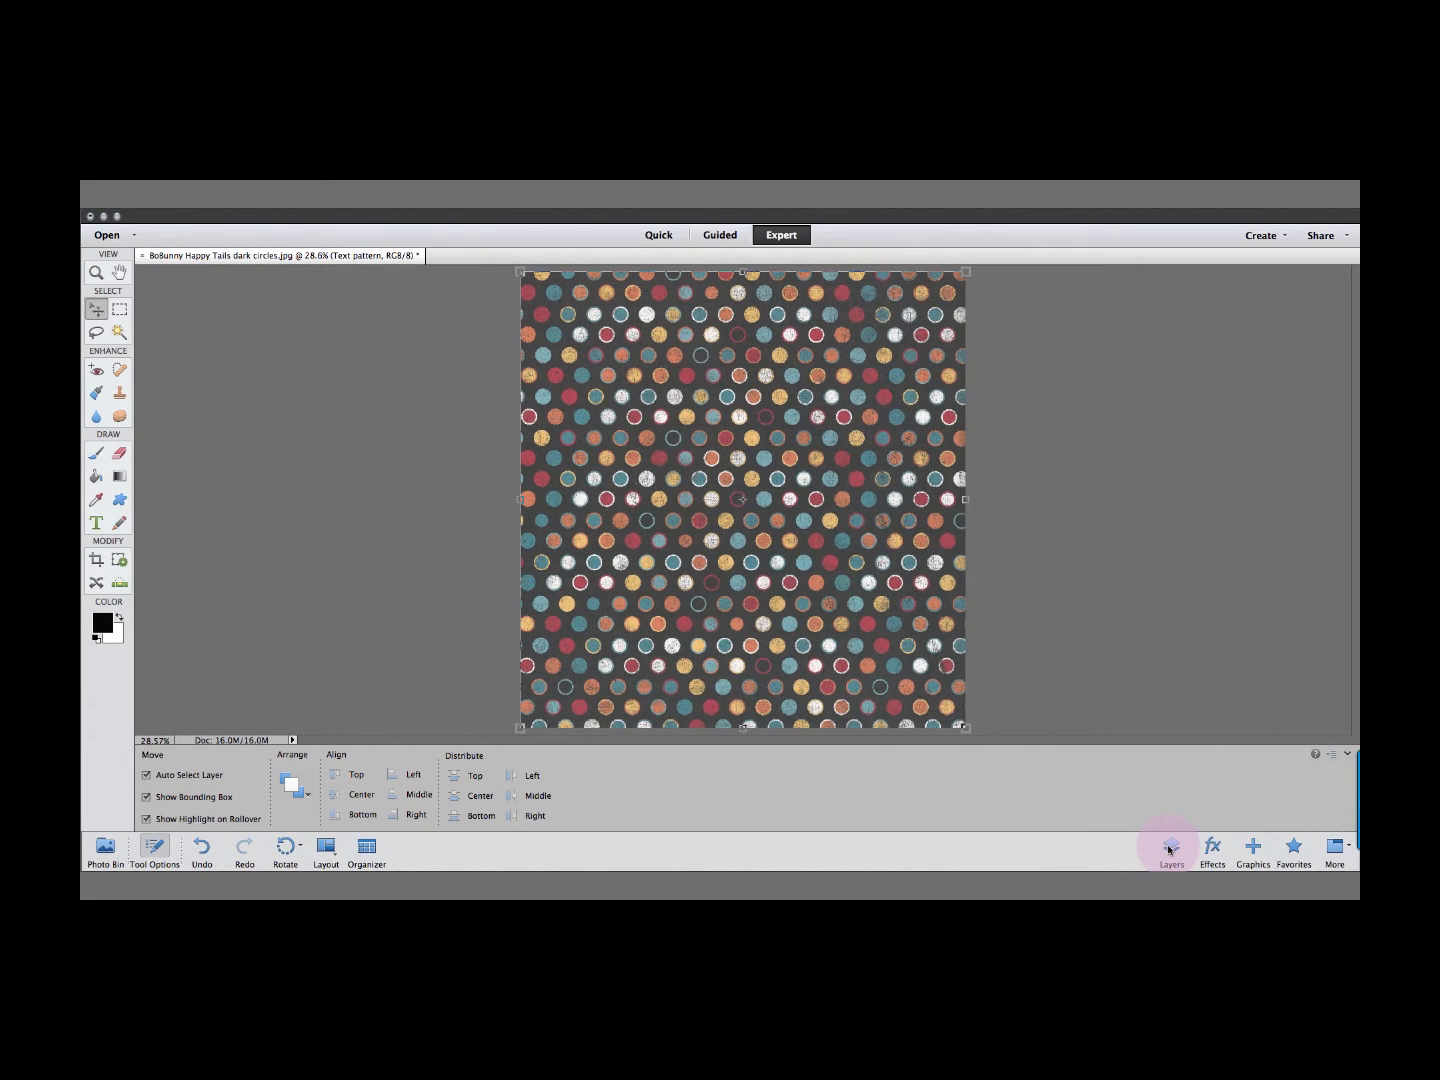
click(1169, 850)
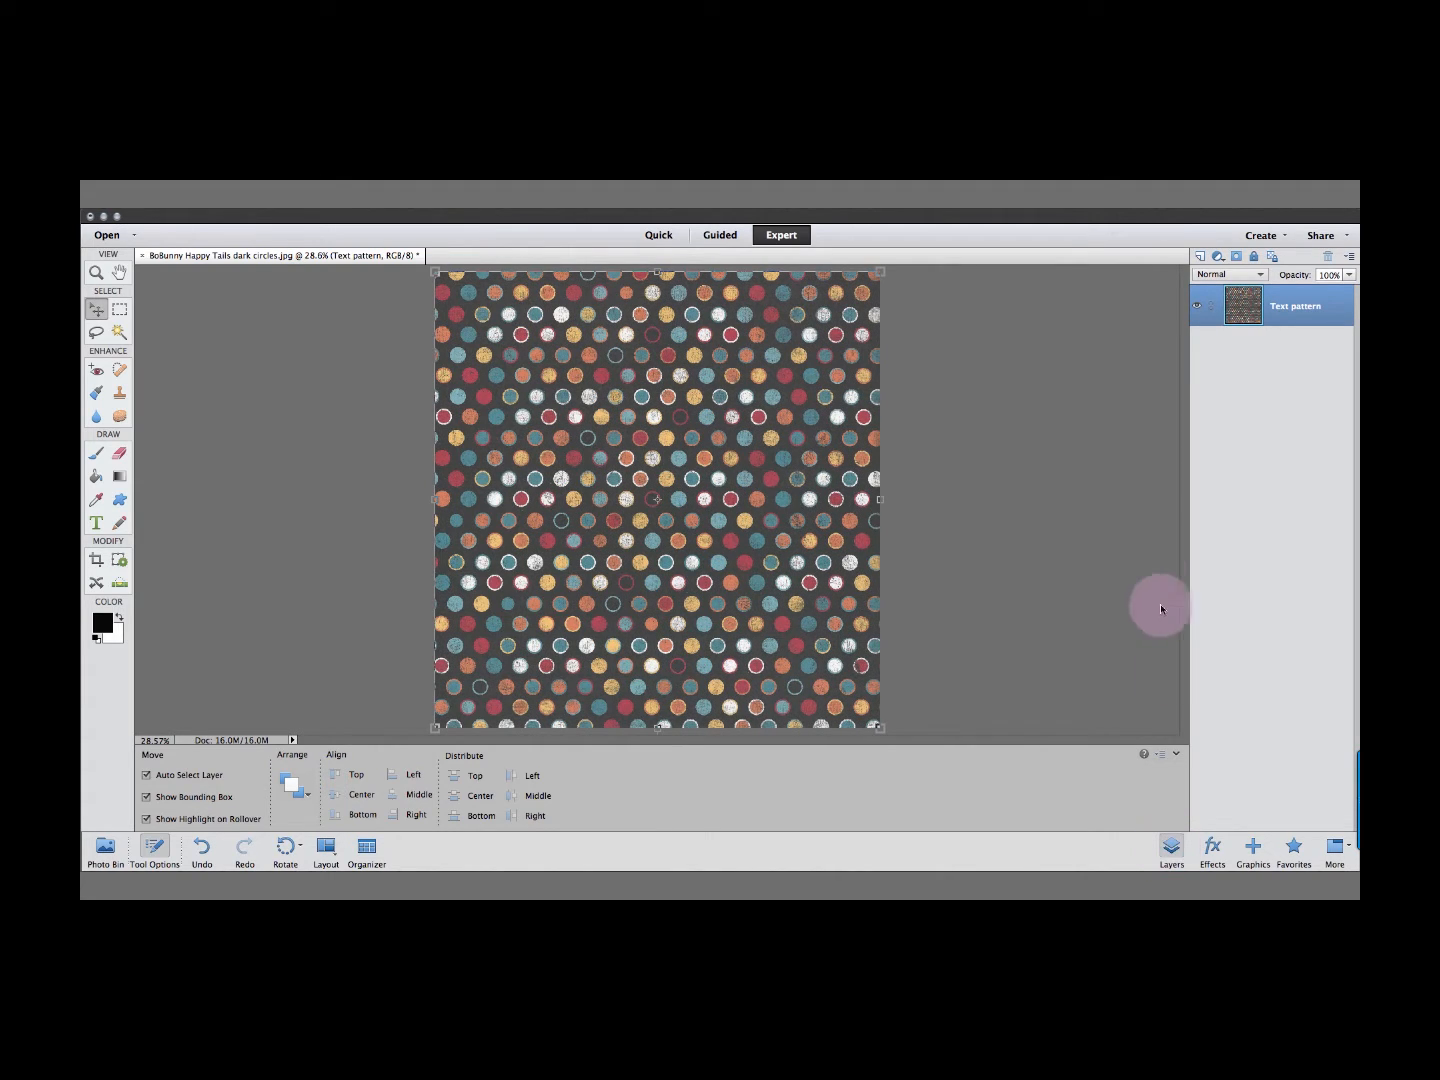
Add the two-line horizontal text "Percy's Treats" in Impact over the dotted paper and shift it slightly downward.
click(96, 522)
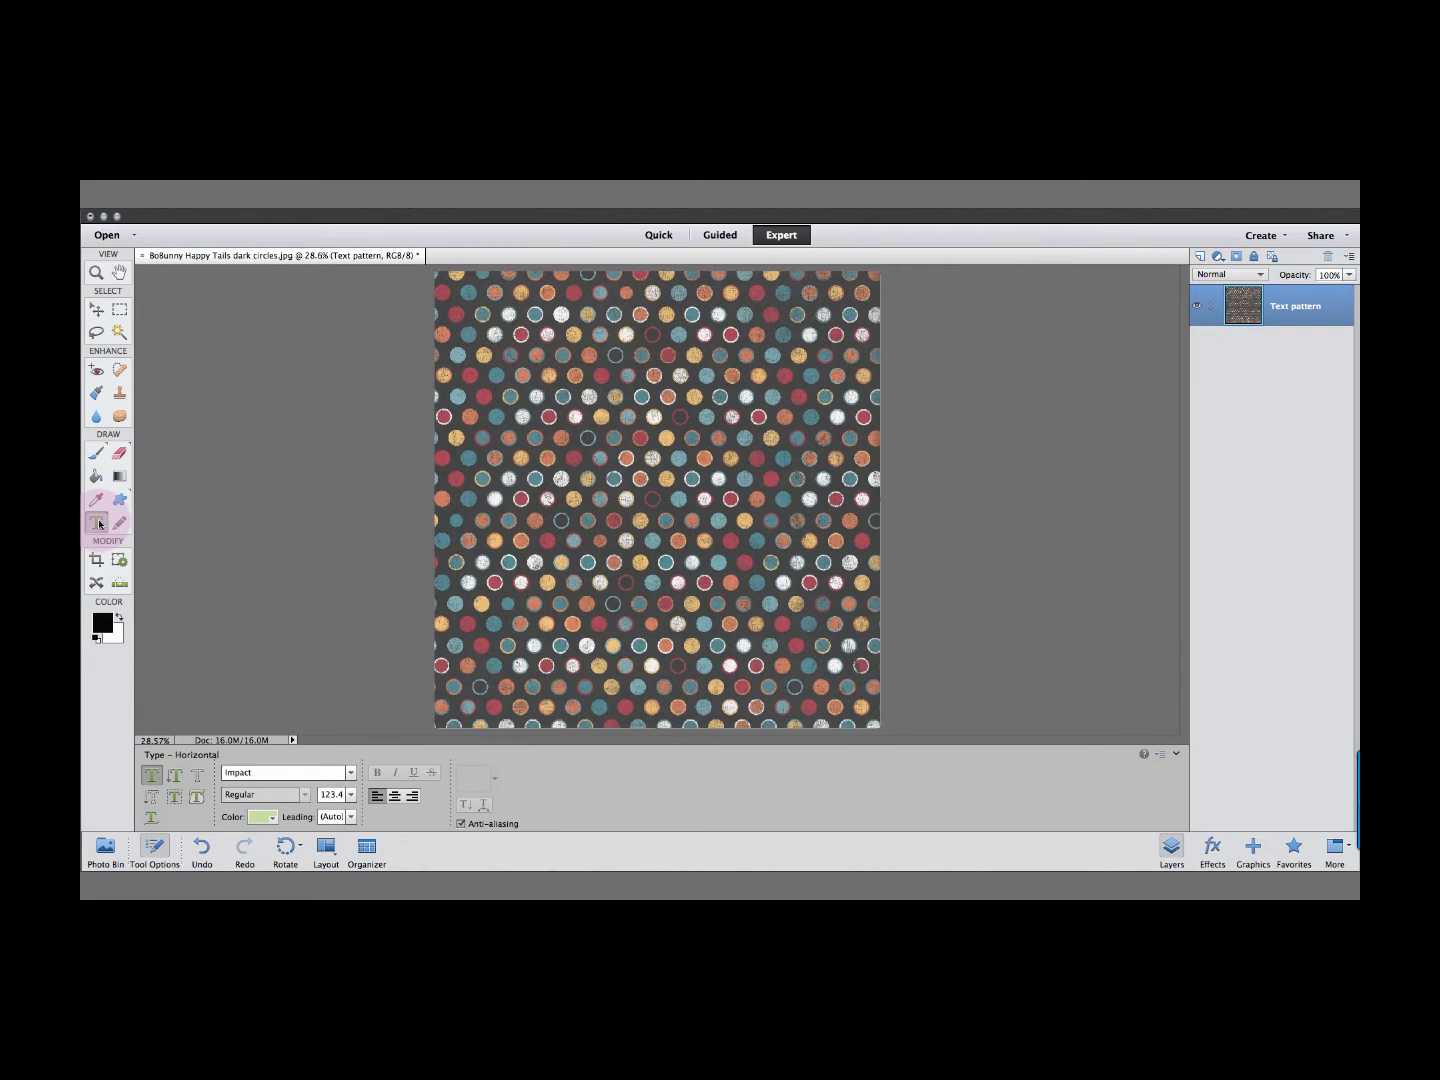
click(515, 388)
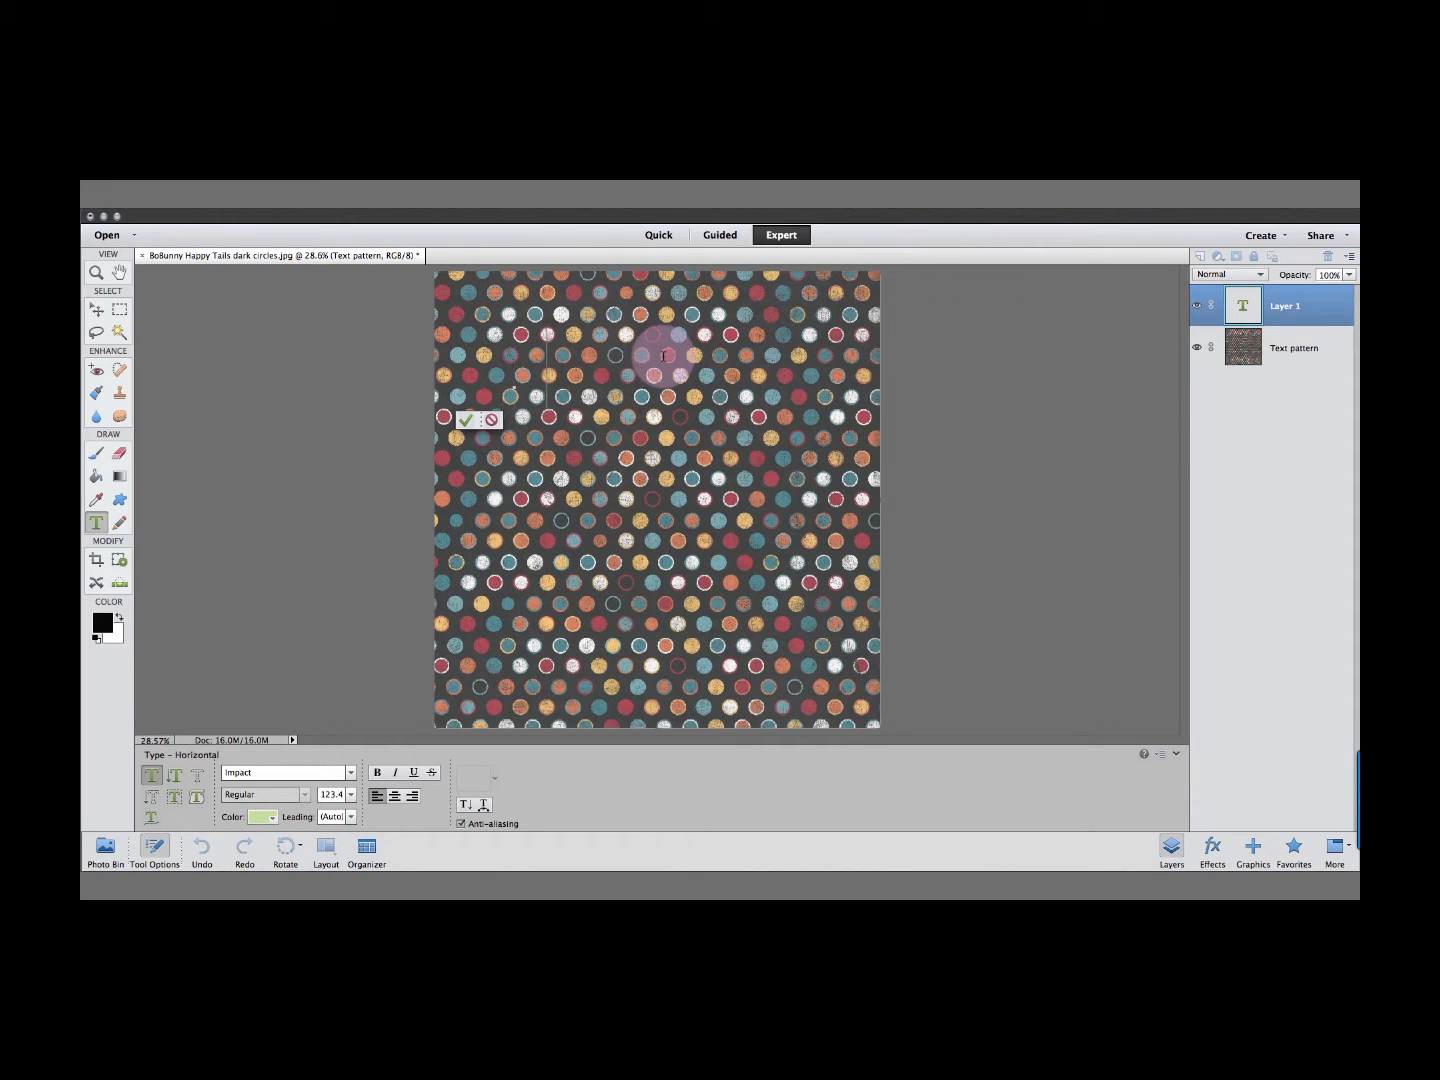
text(Percy's)
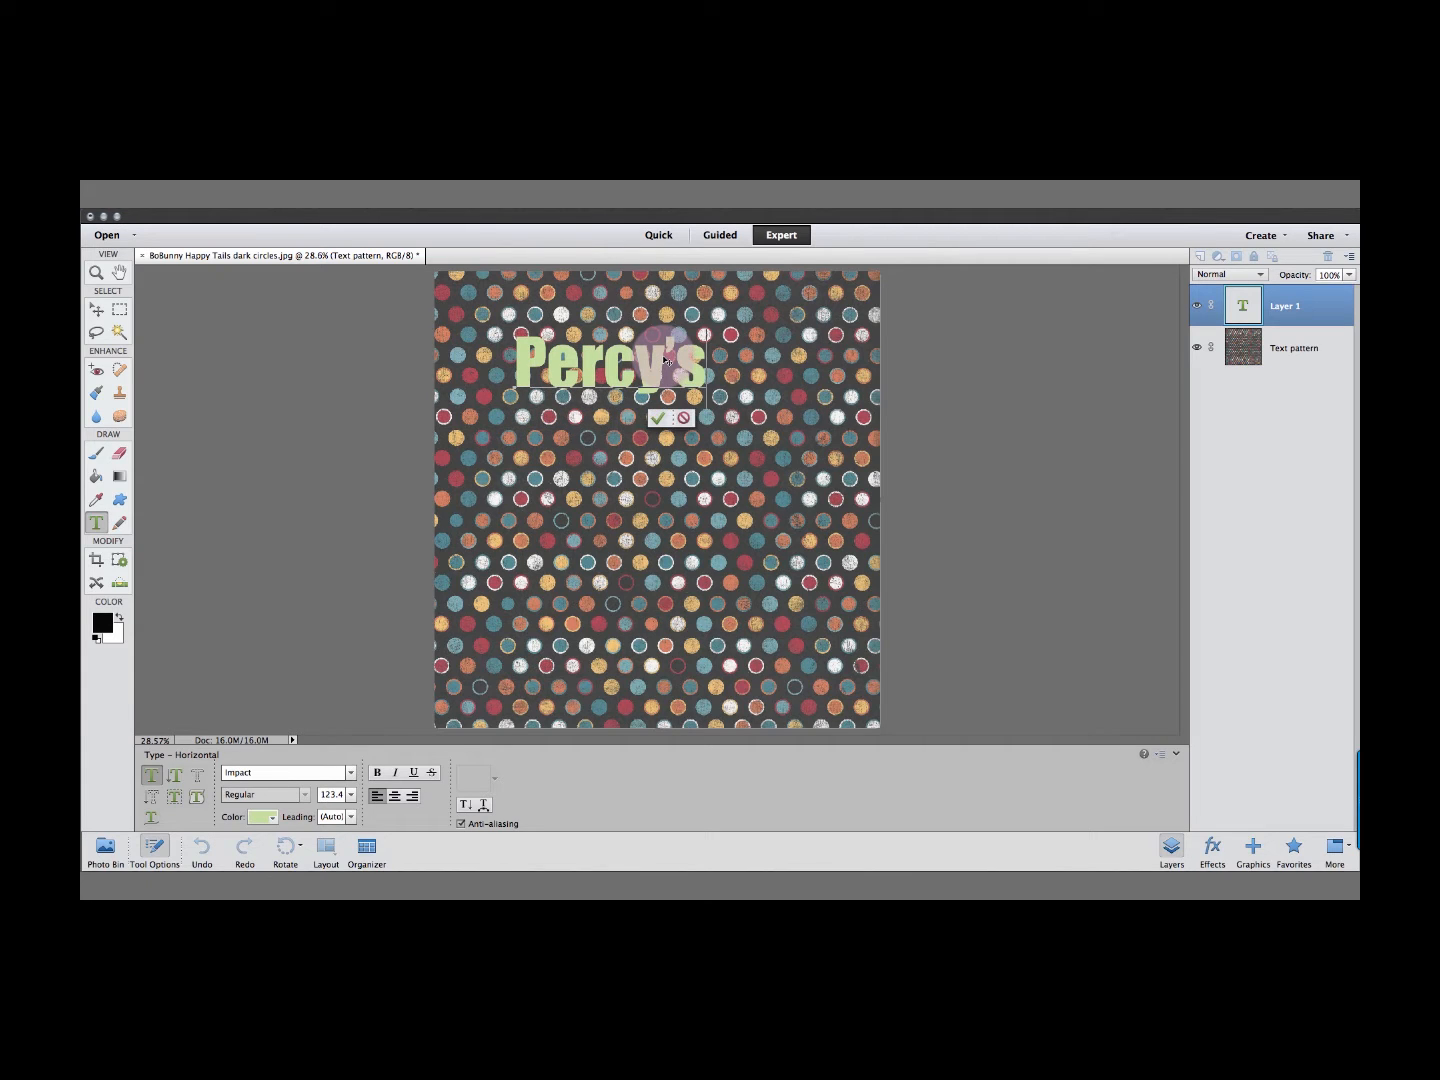
key(Return)
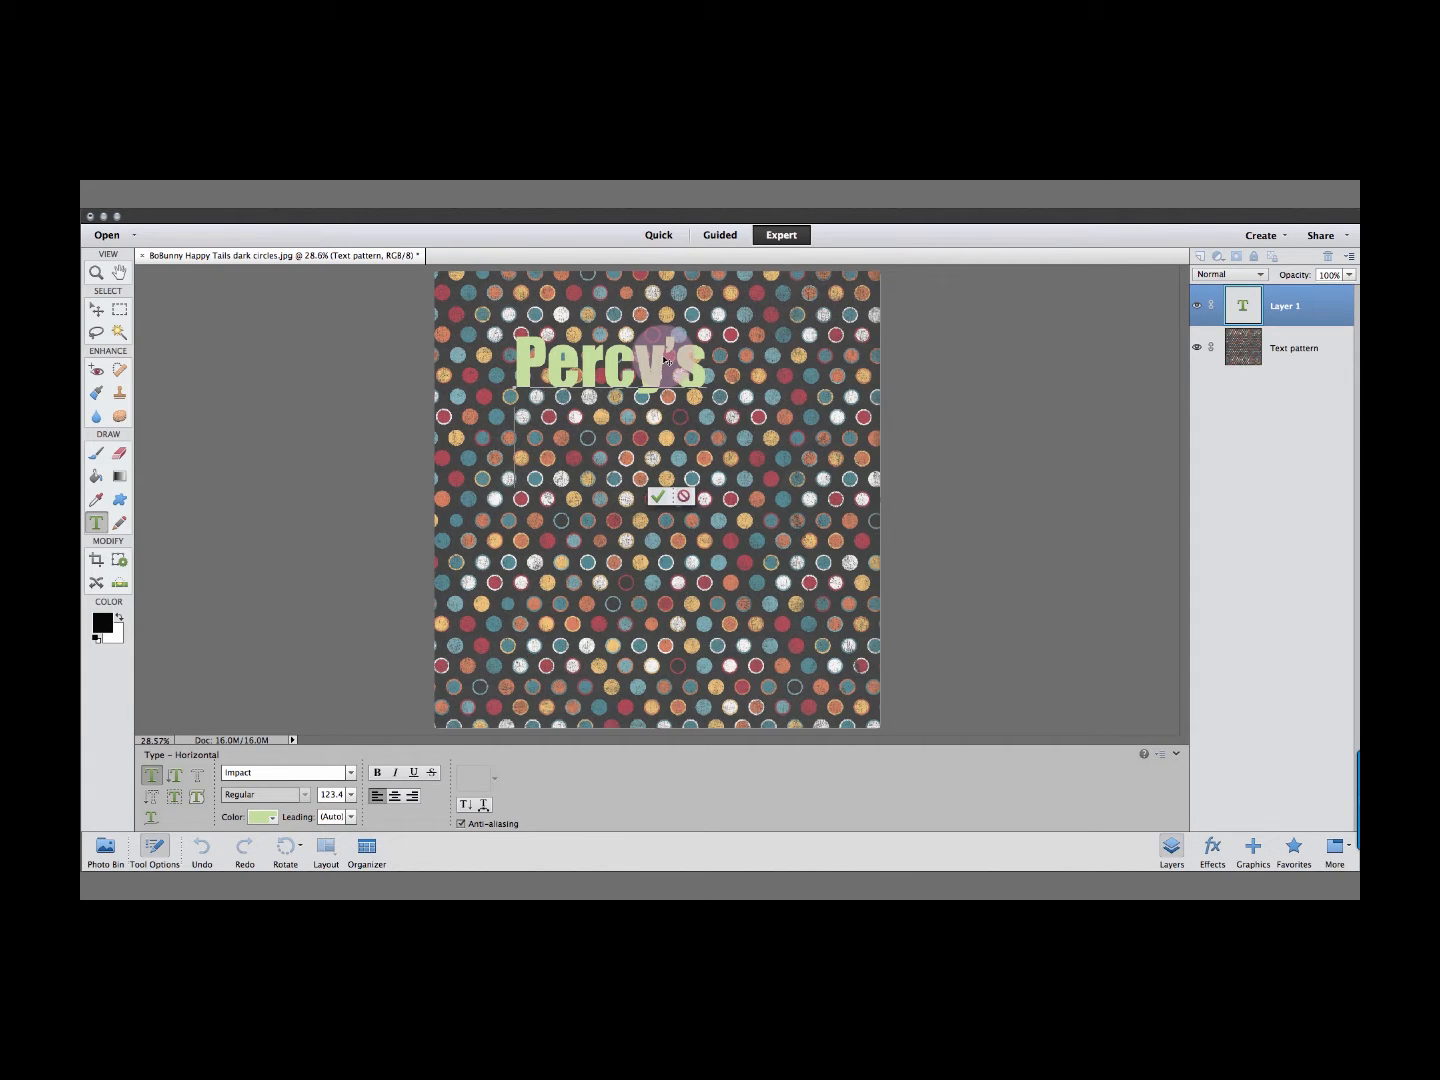
text(Treats)
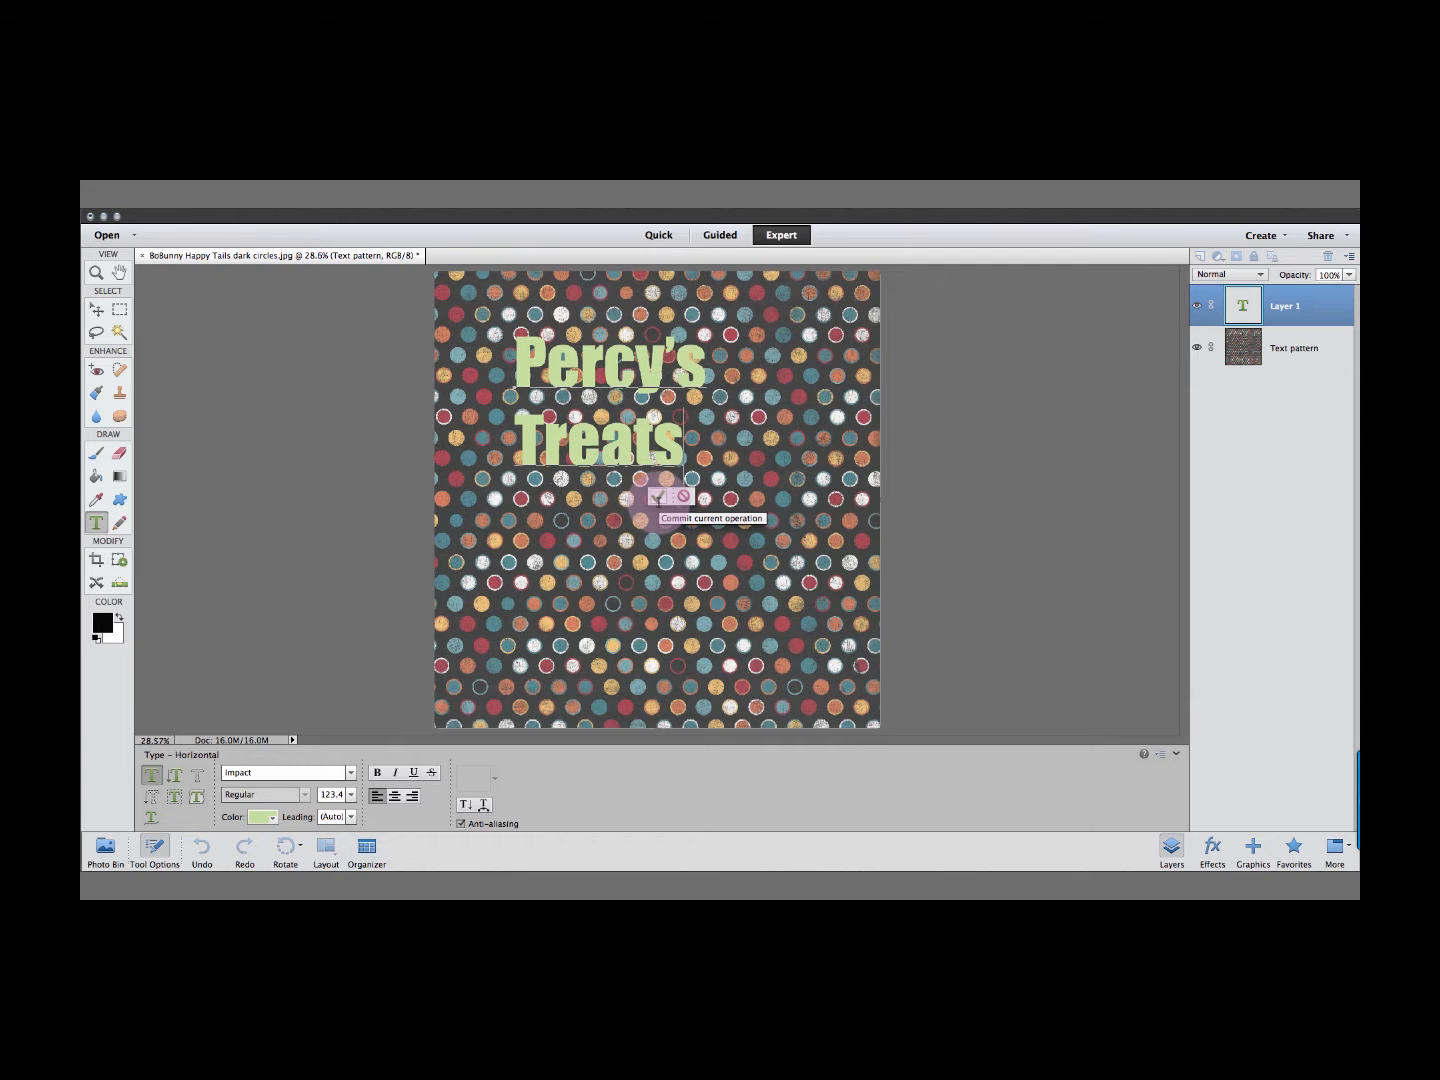
click(657, 498)
key(v)
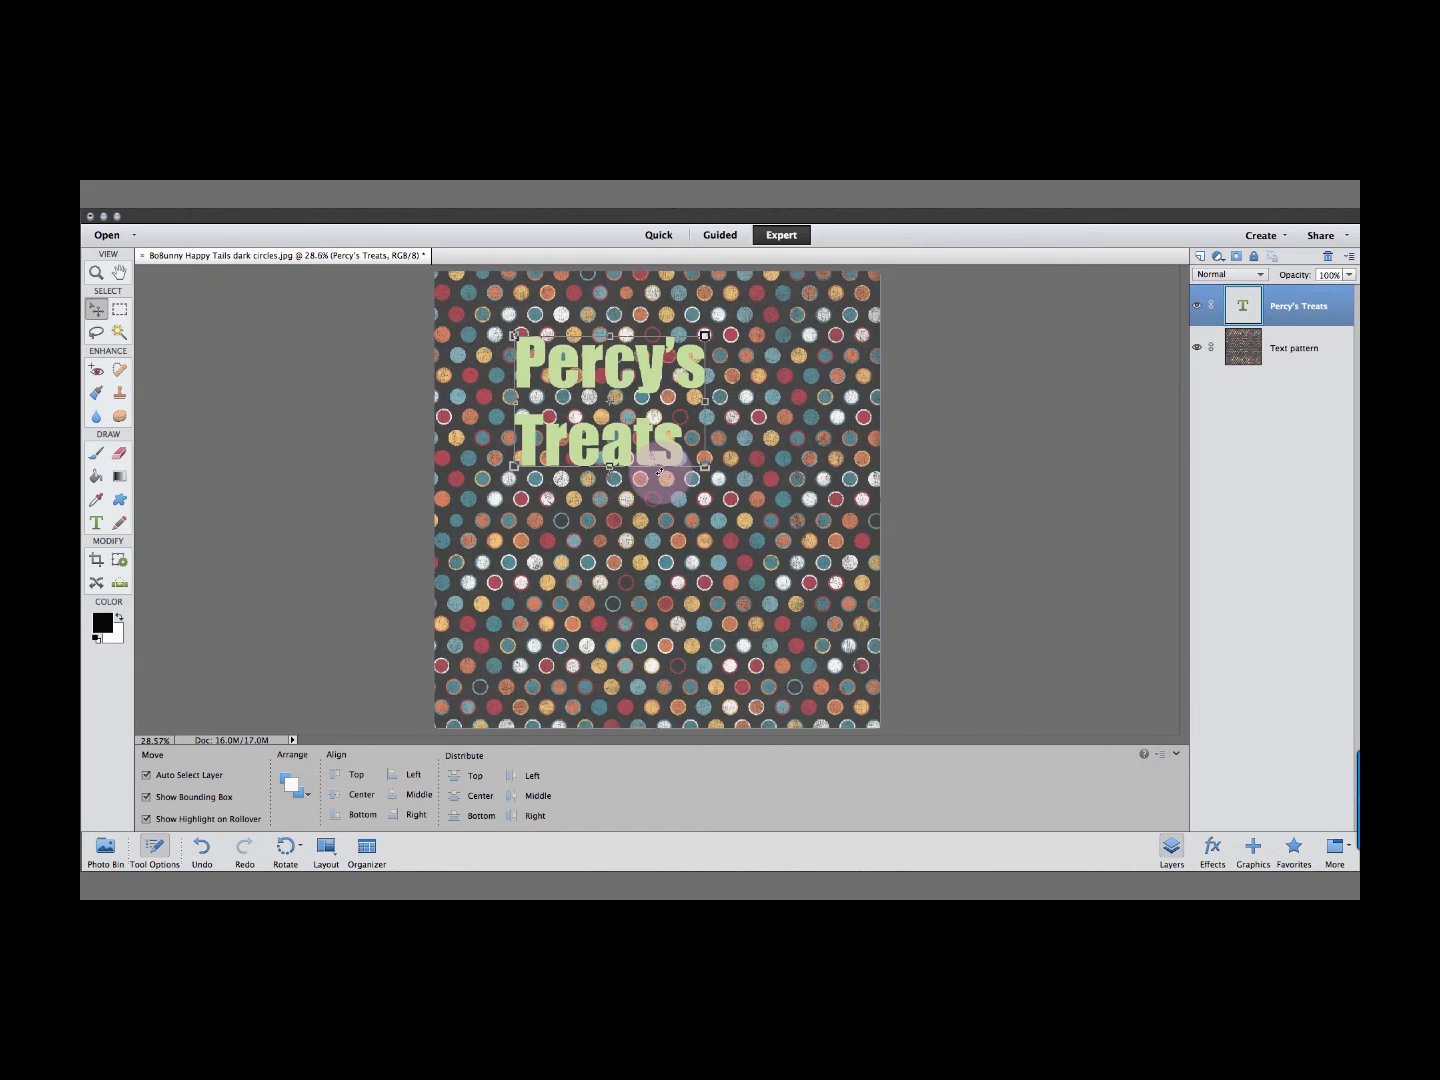
drag(611, 462, 614, 475)
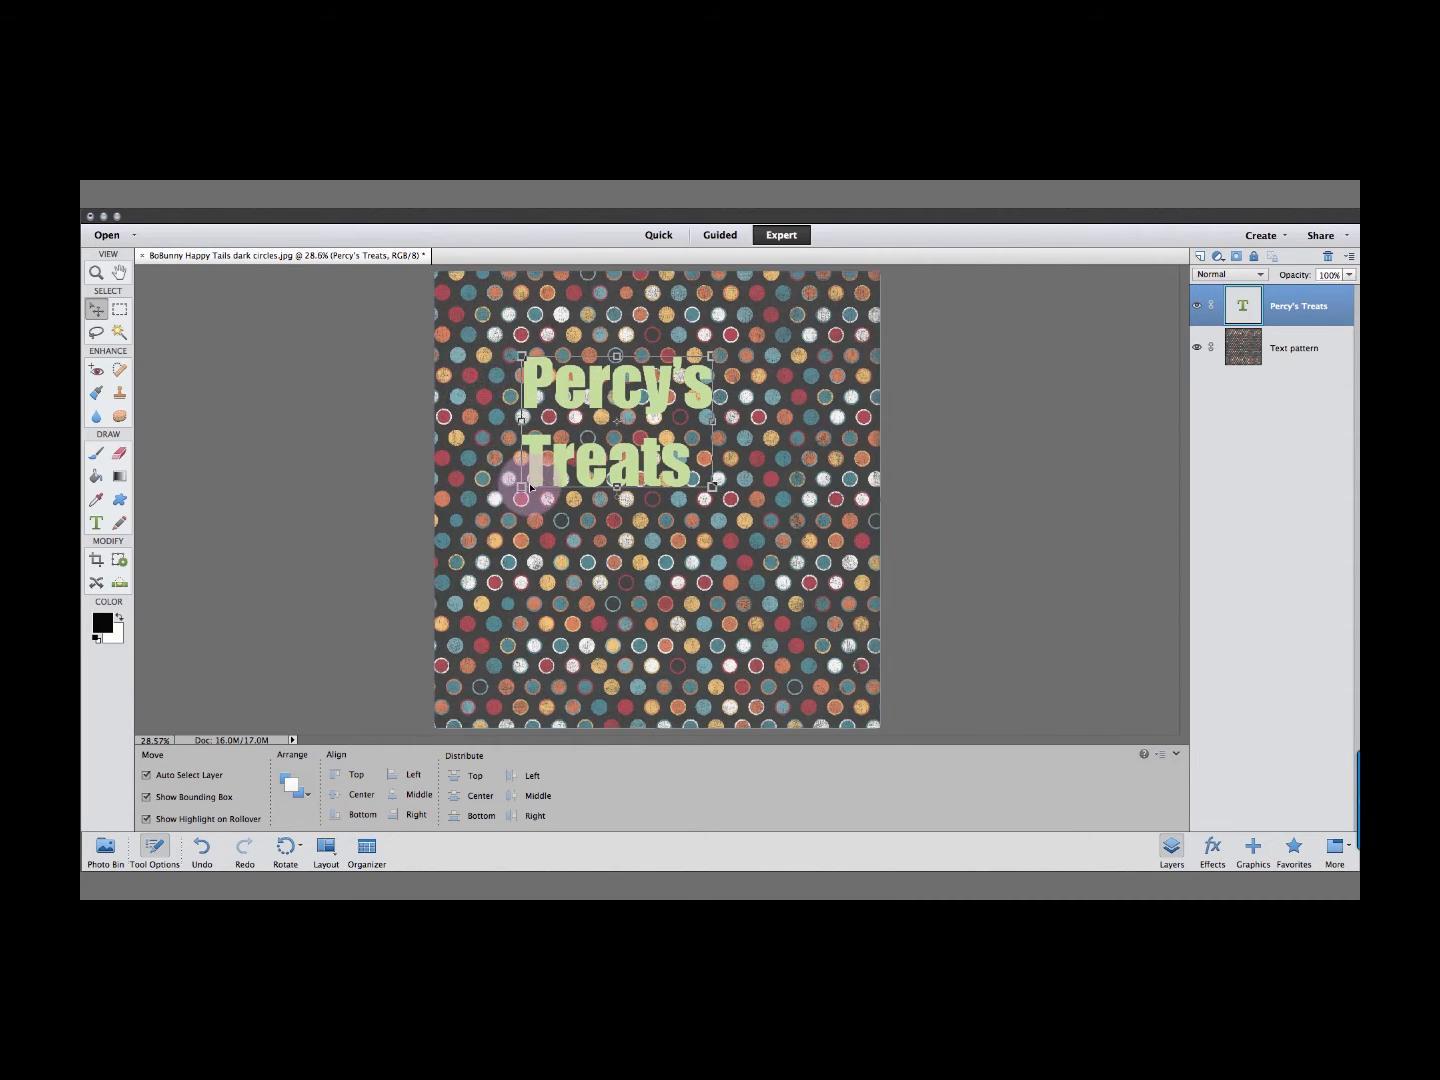
Set the font size of the "Percy's Treats" text to 250 pt.
click(95, 524)
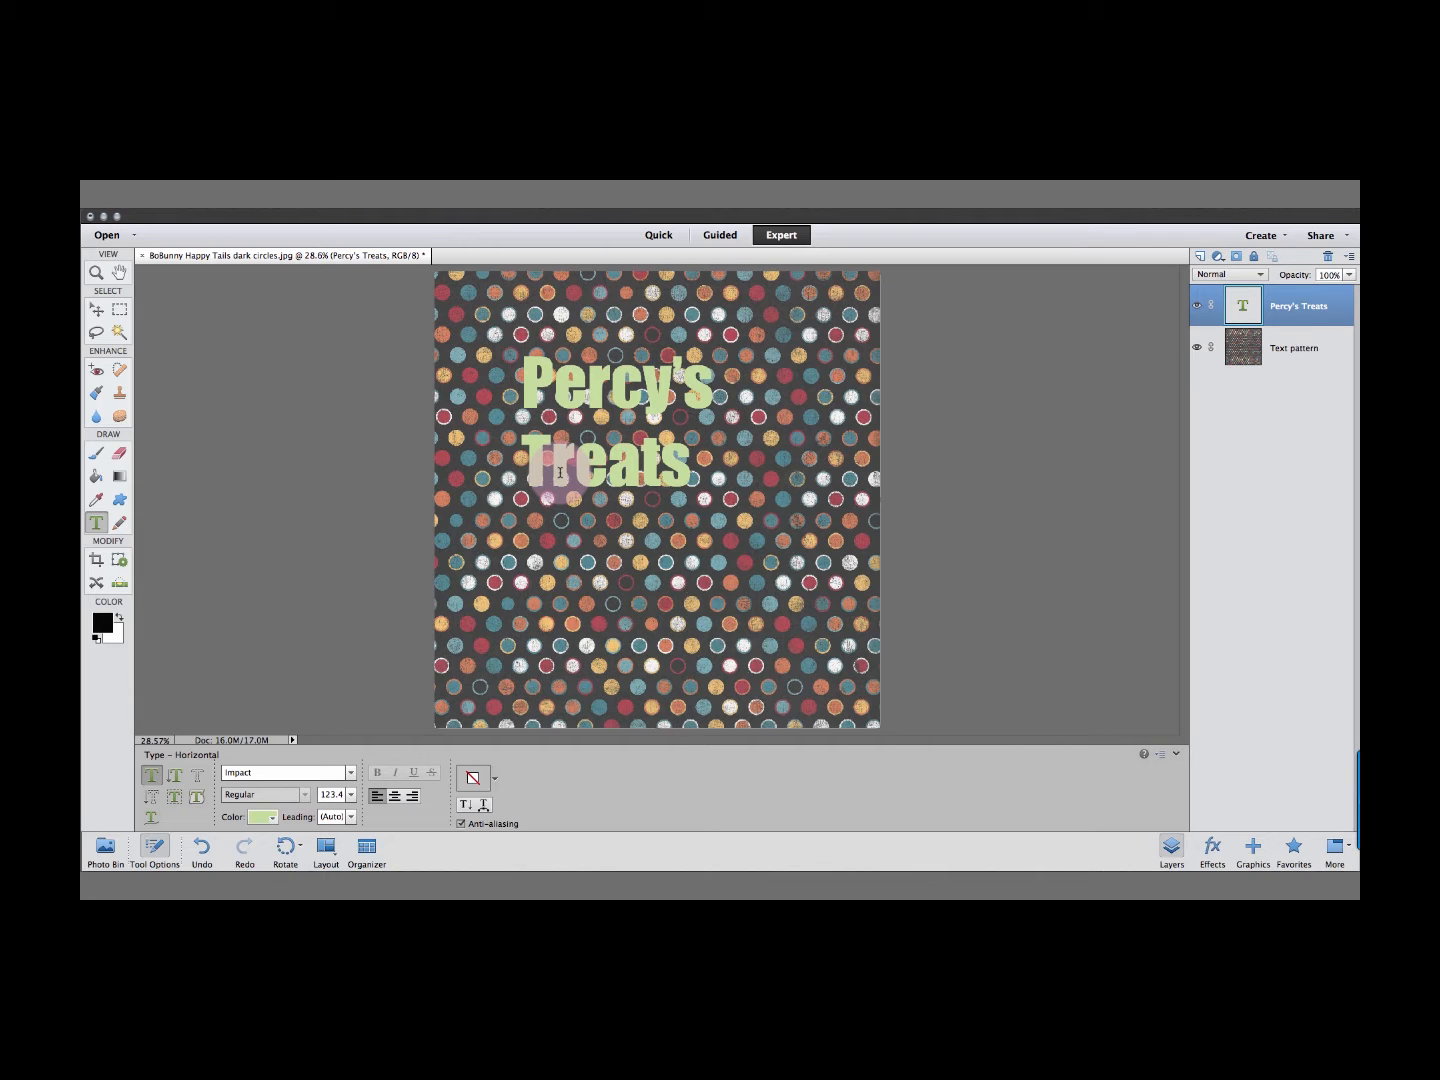
click(348, 797)
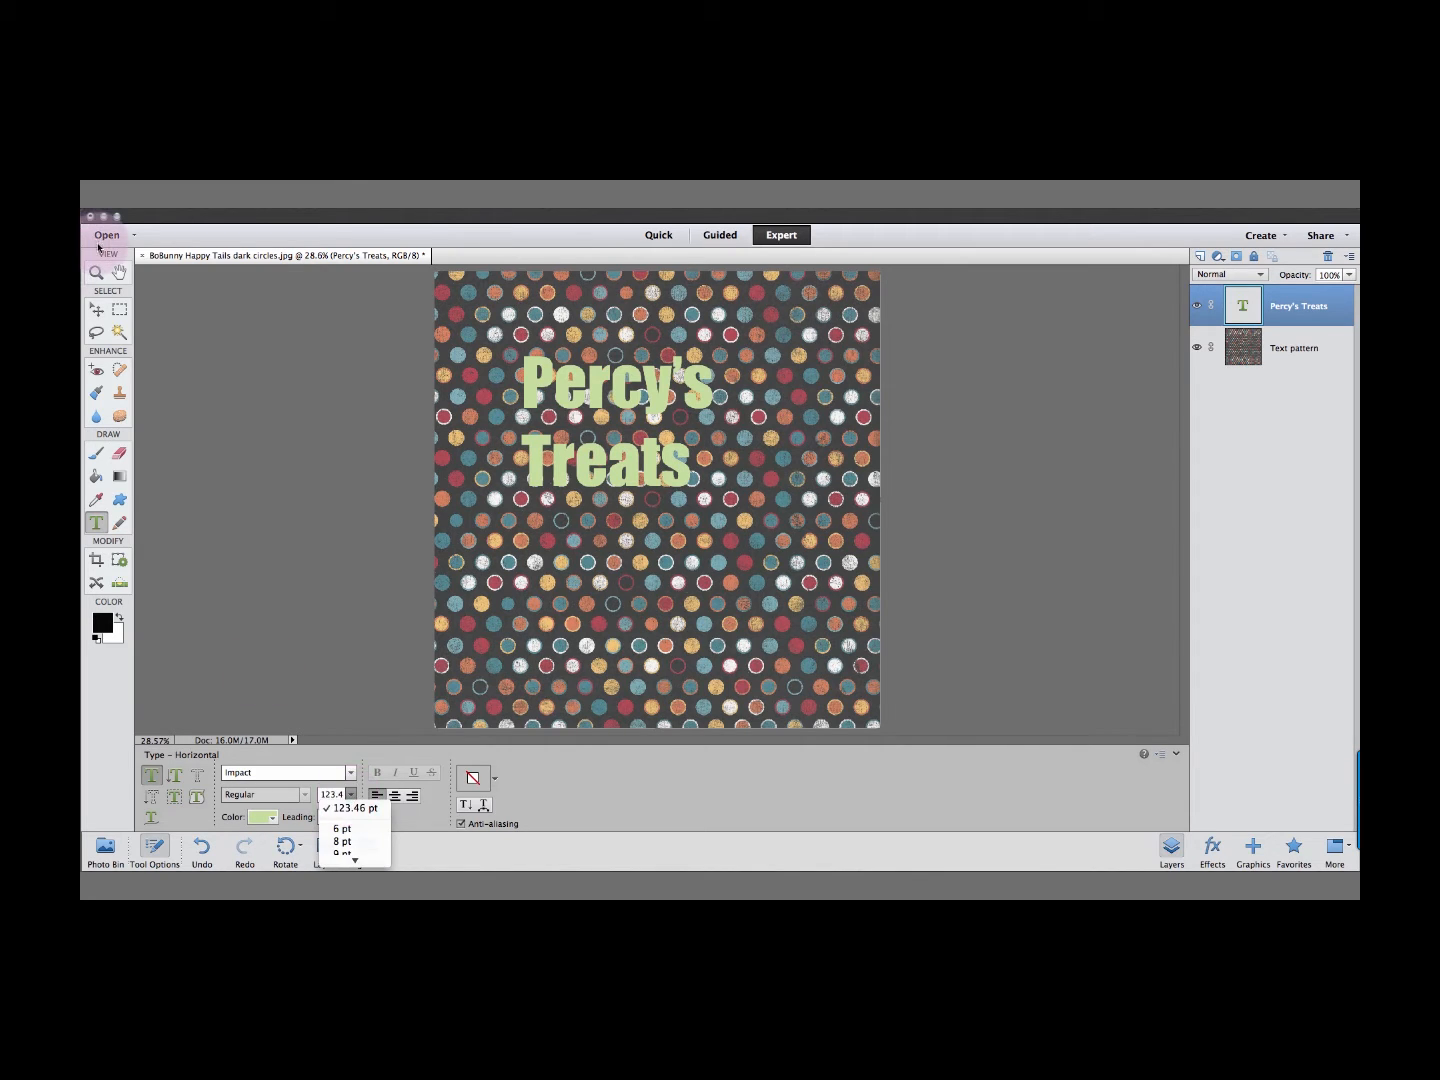
click(95, 309)
click(95, 310)
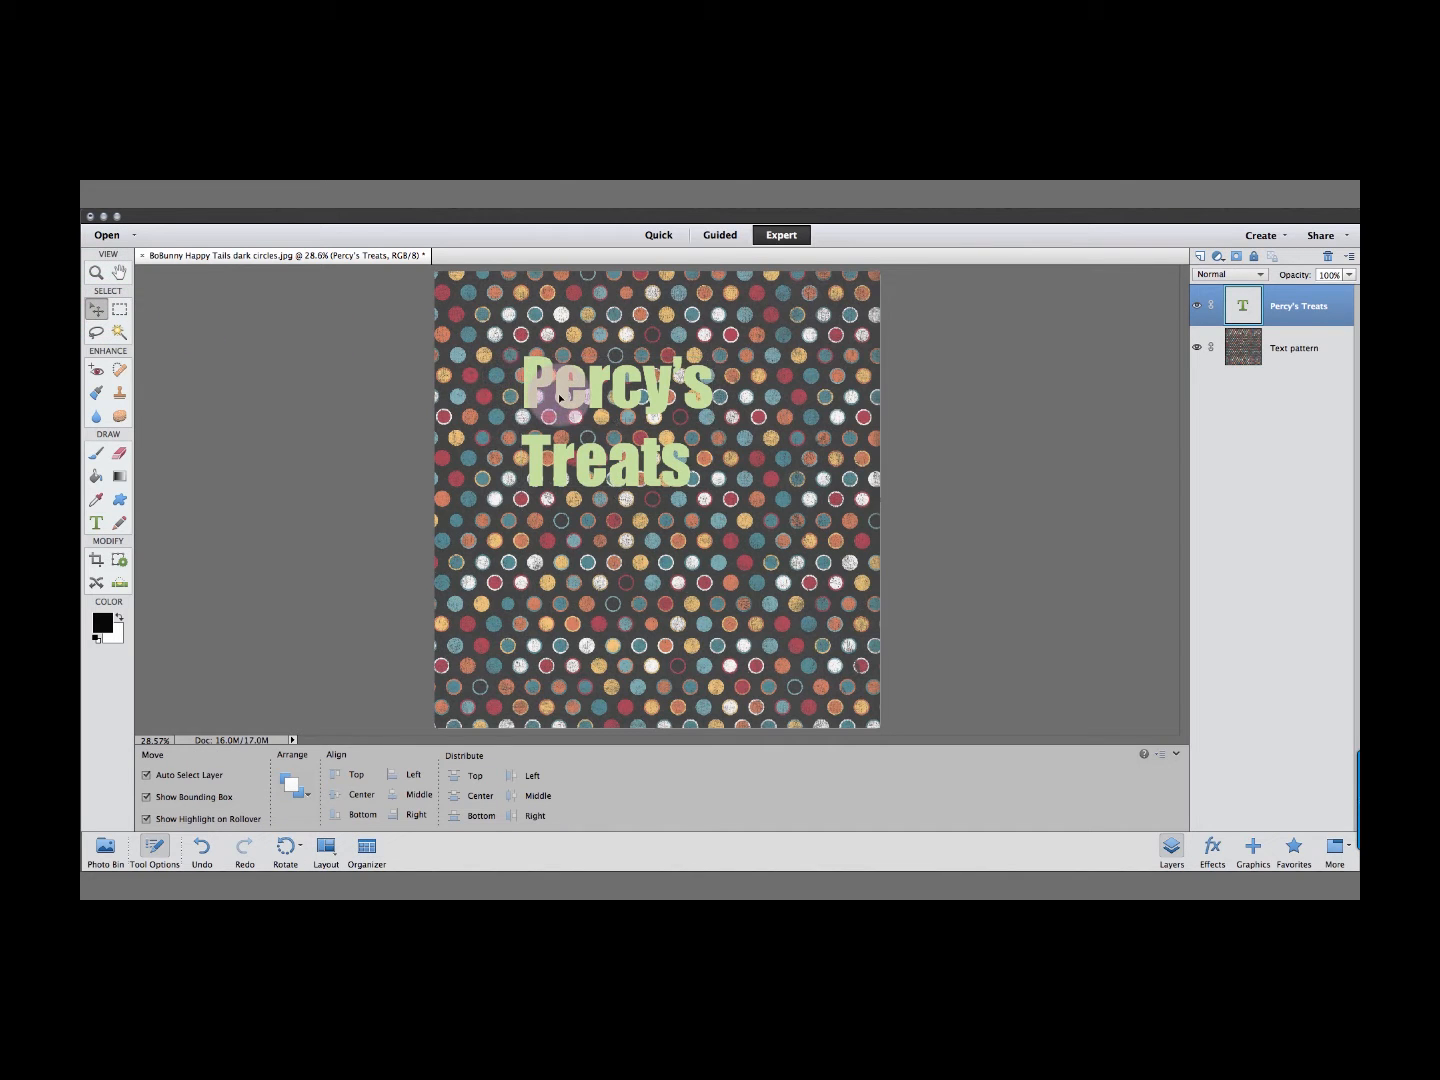
click(96, 522)
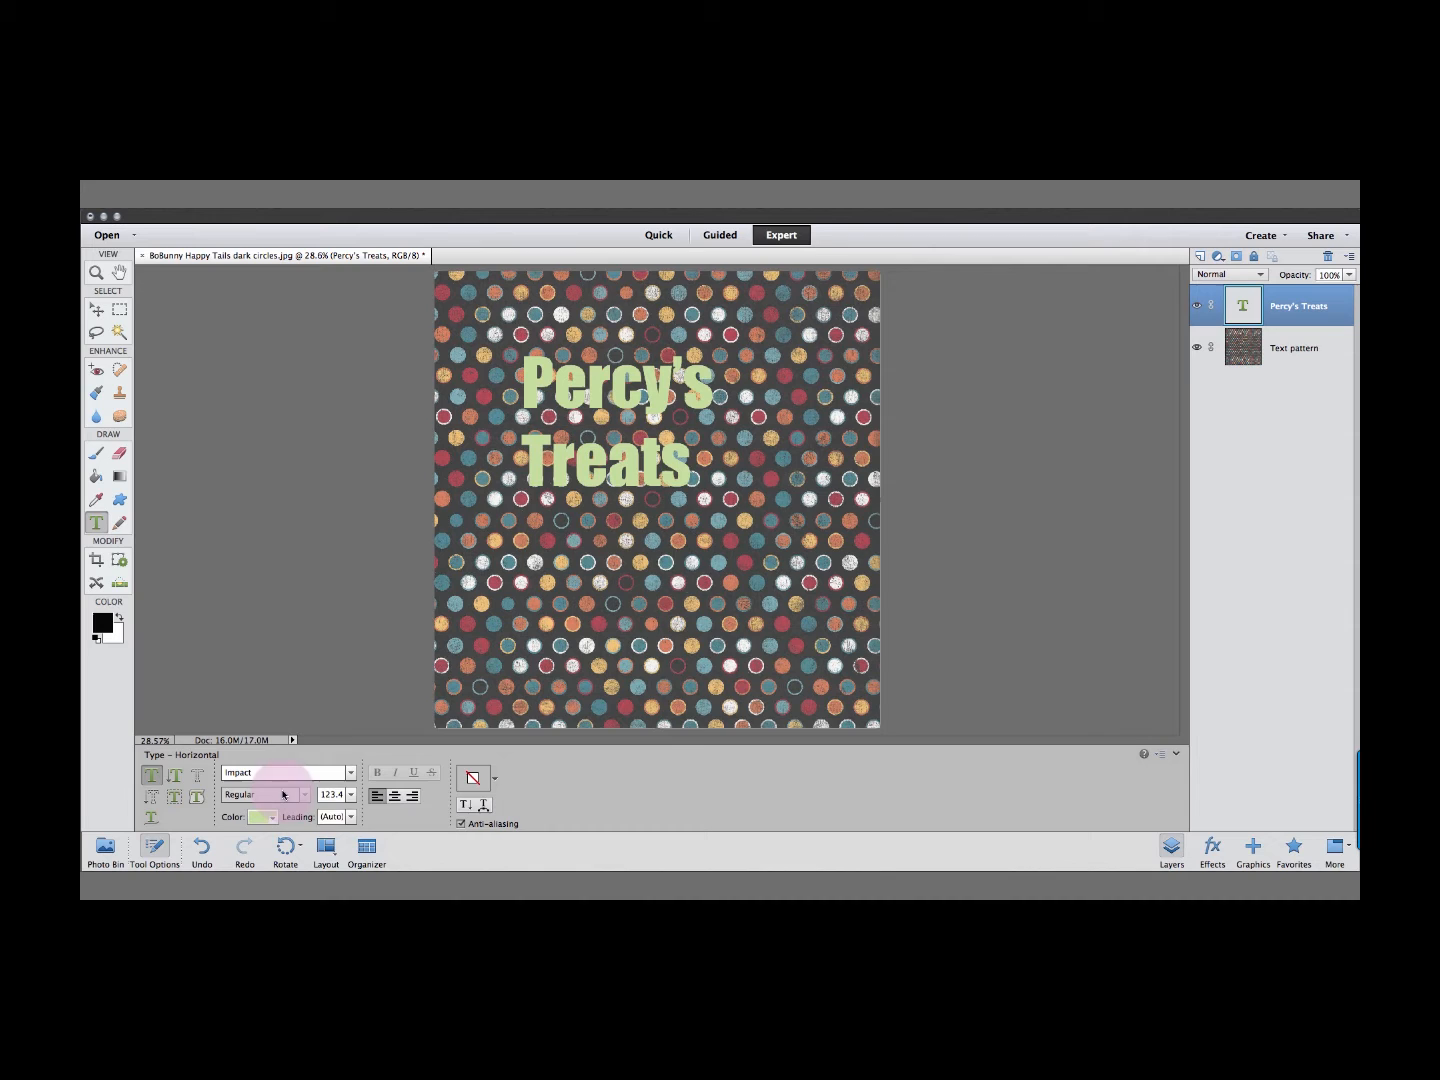
click(351, 796)
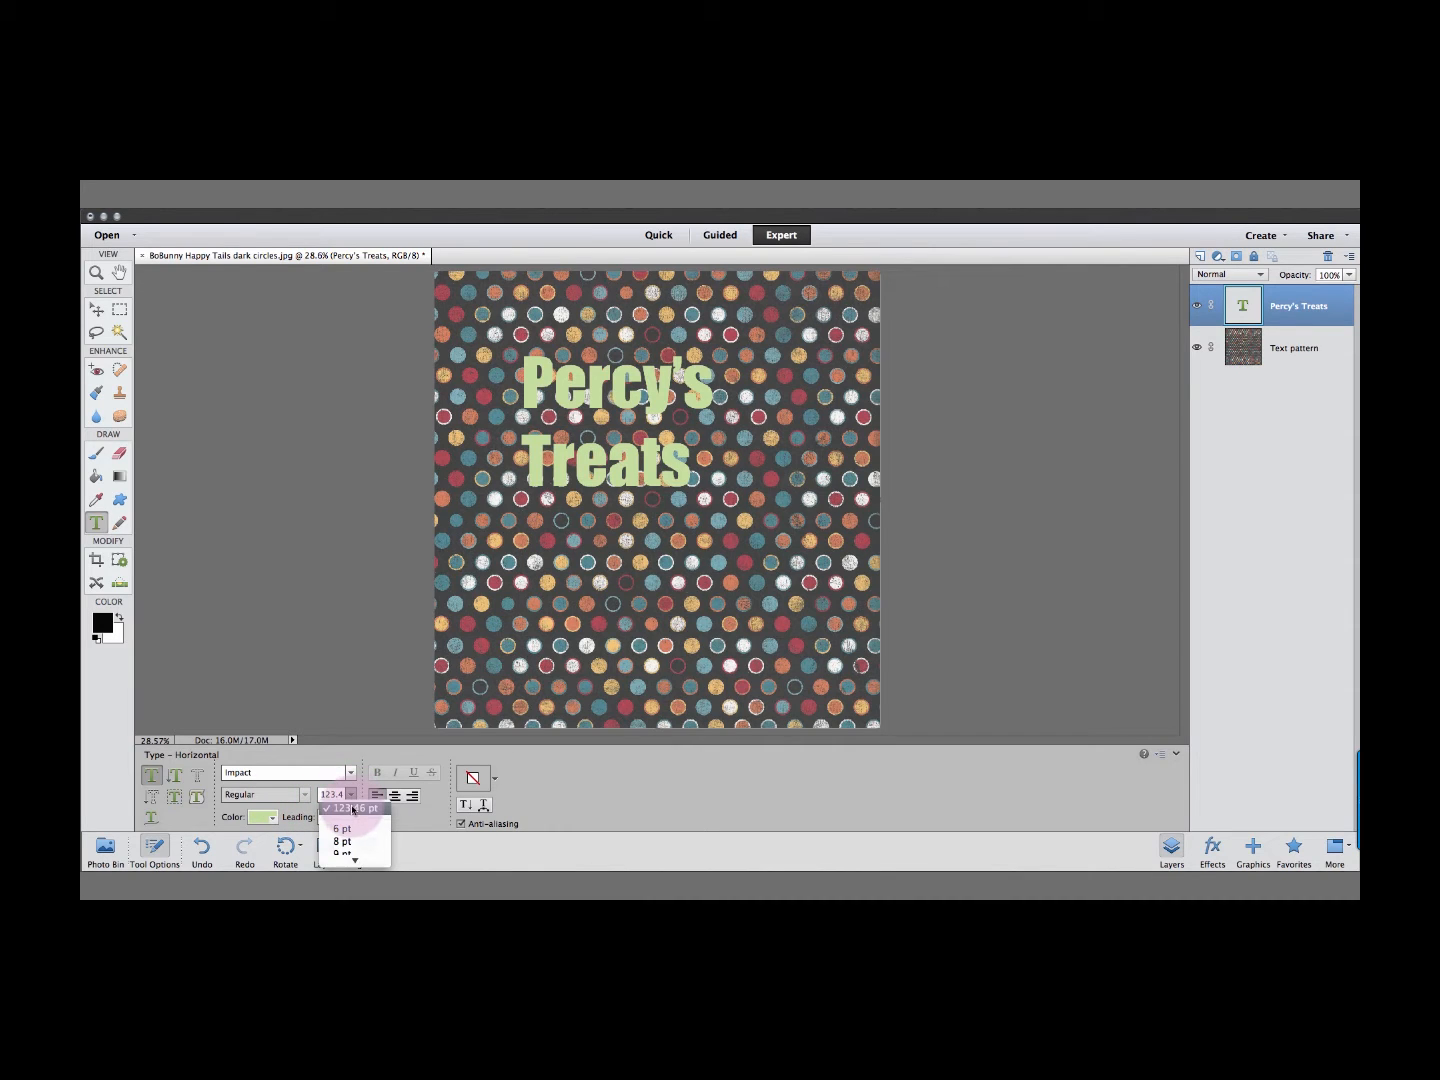
click(321, 797)
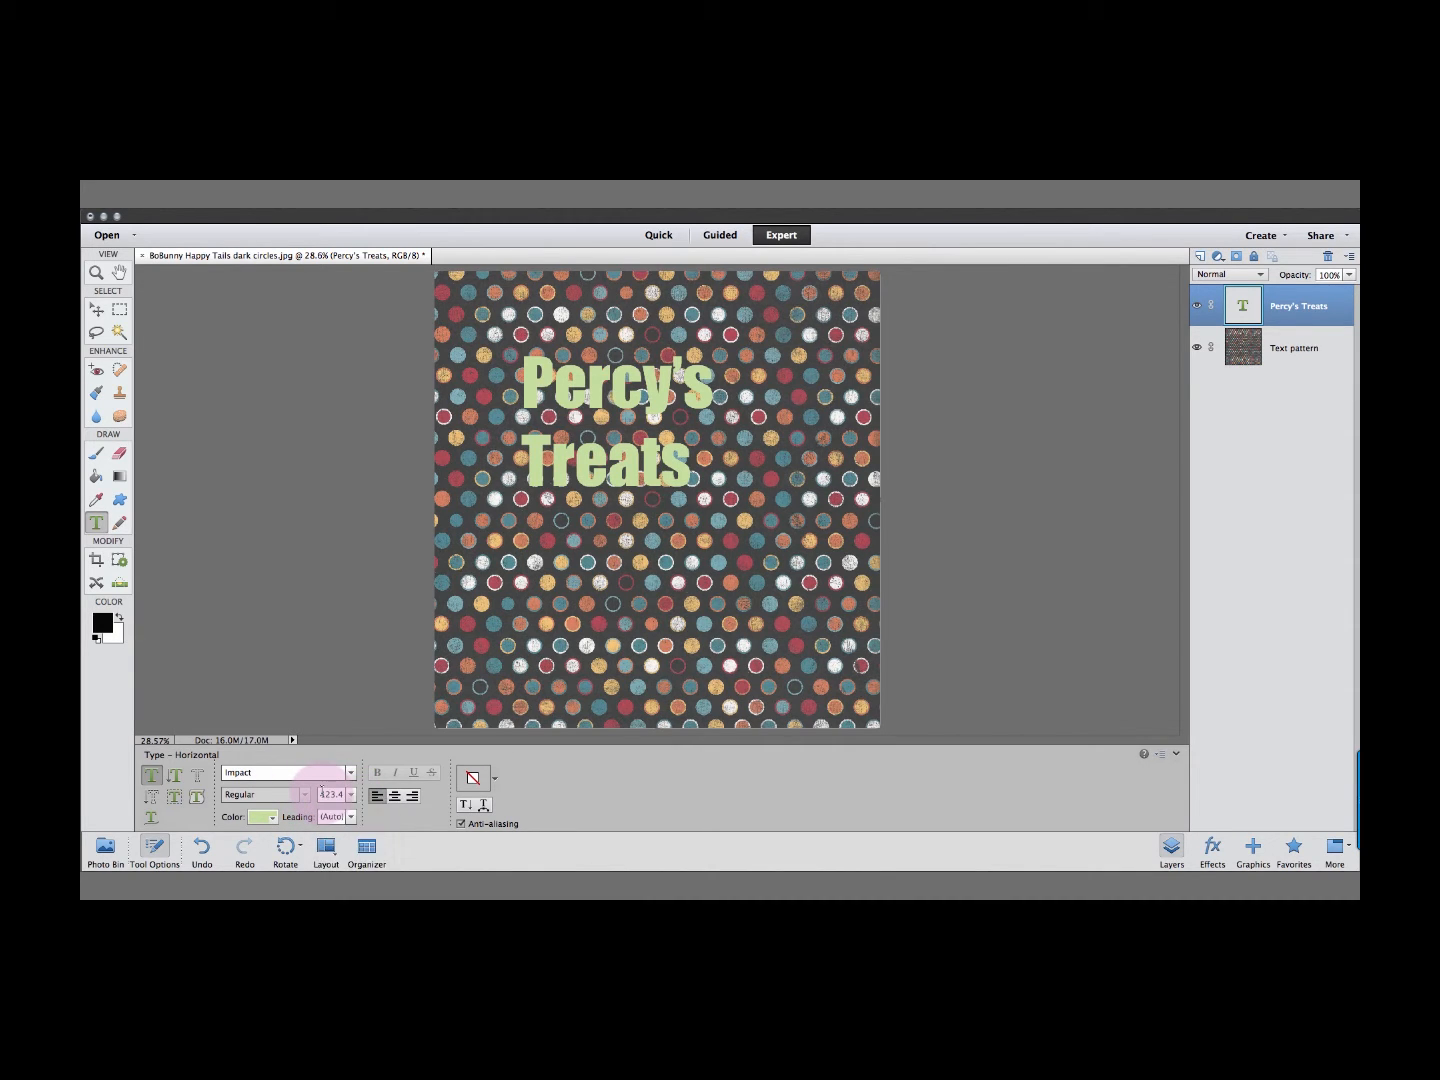
text(46)
key(Return)
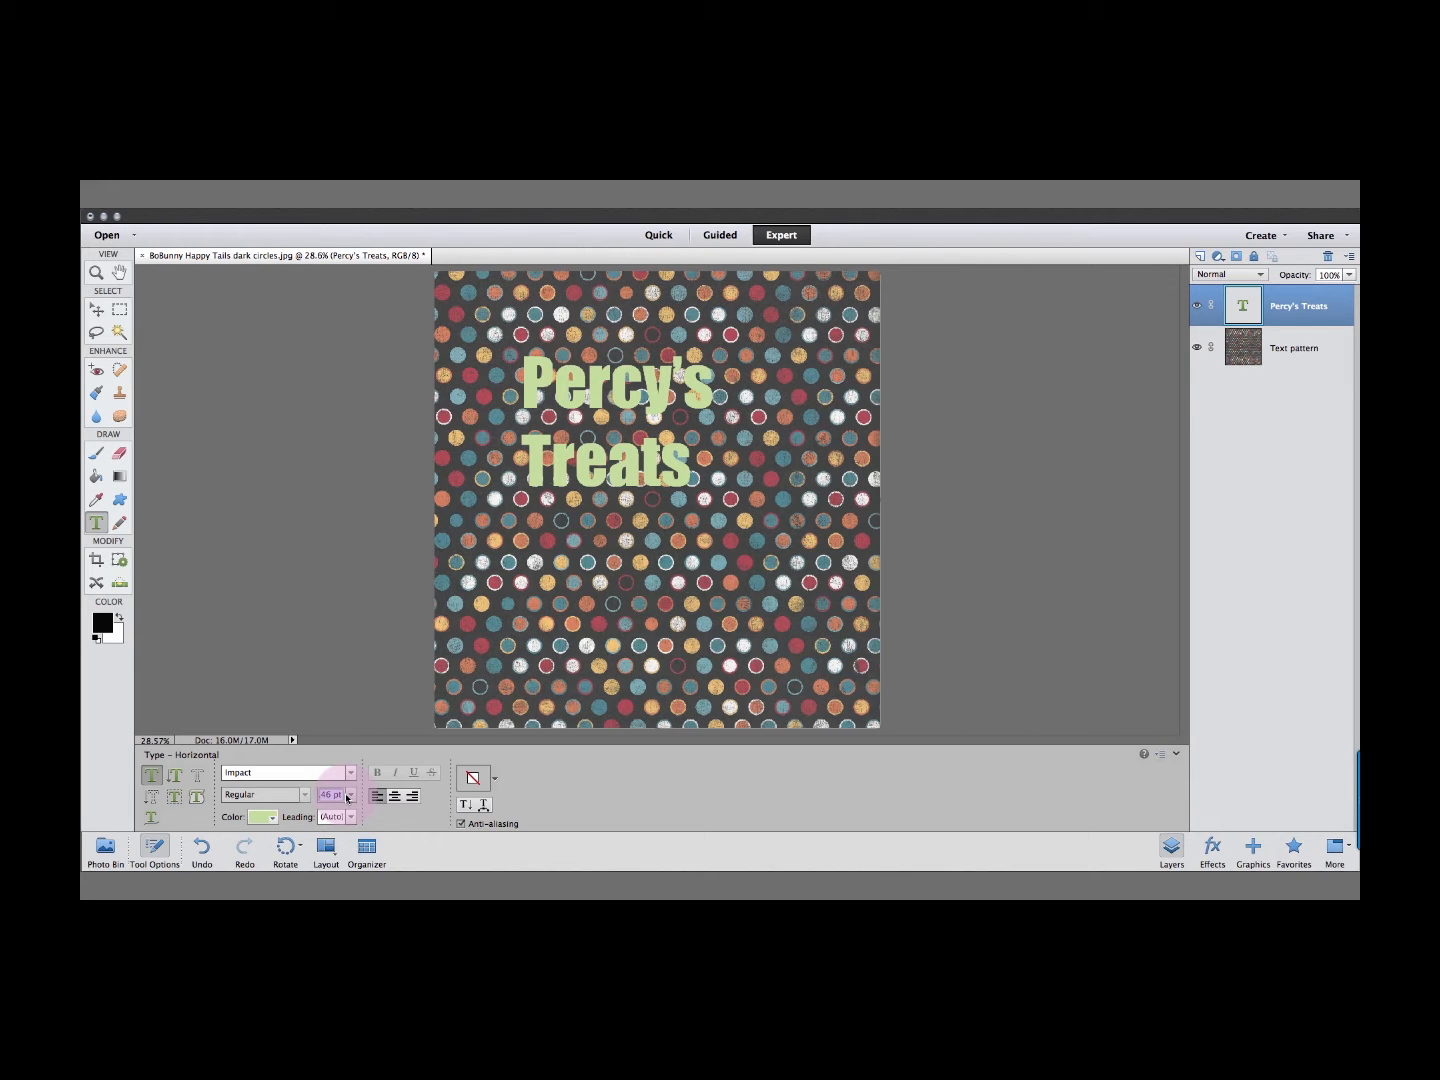
text(250 p)
key(Tab)
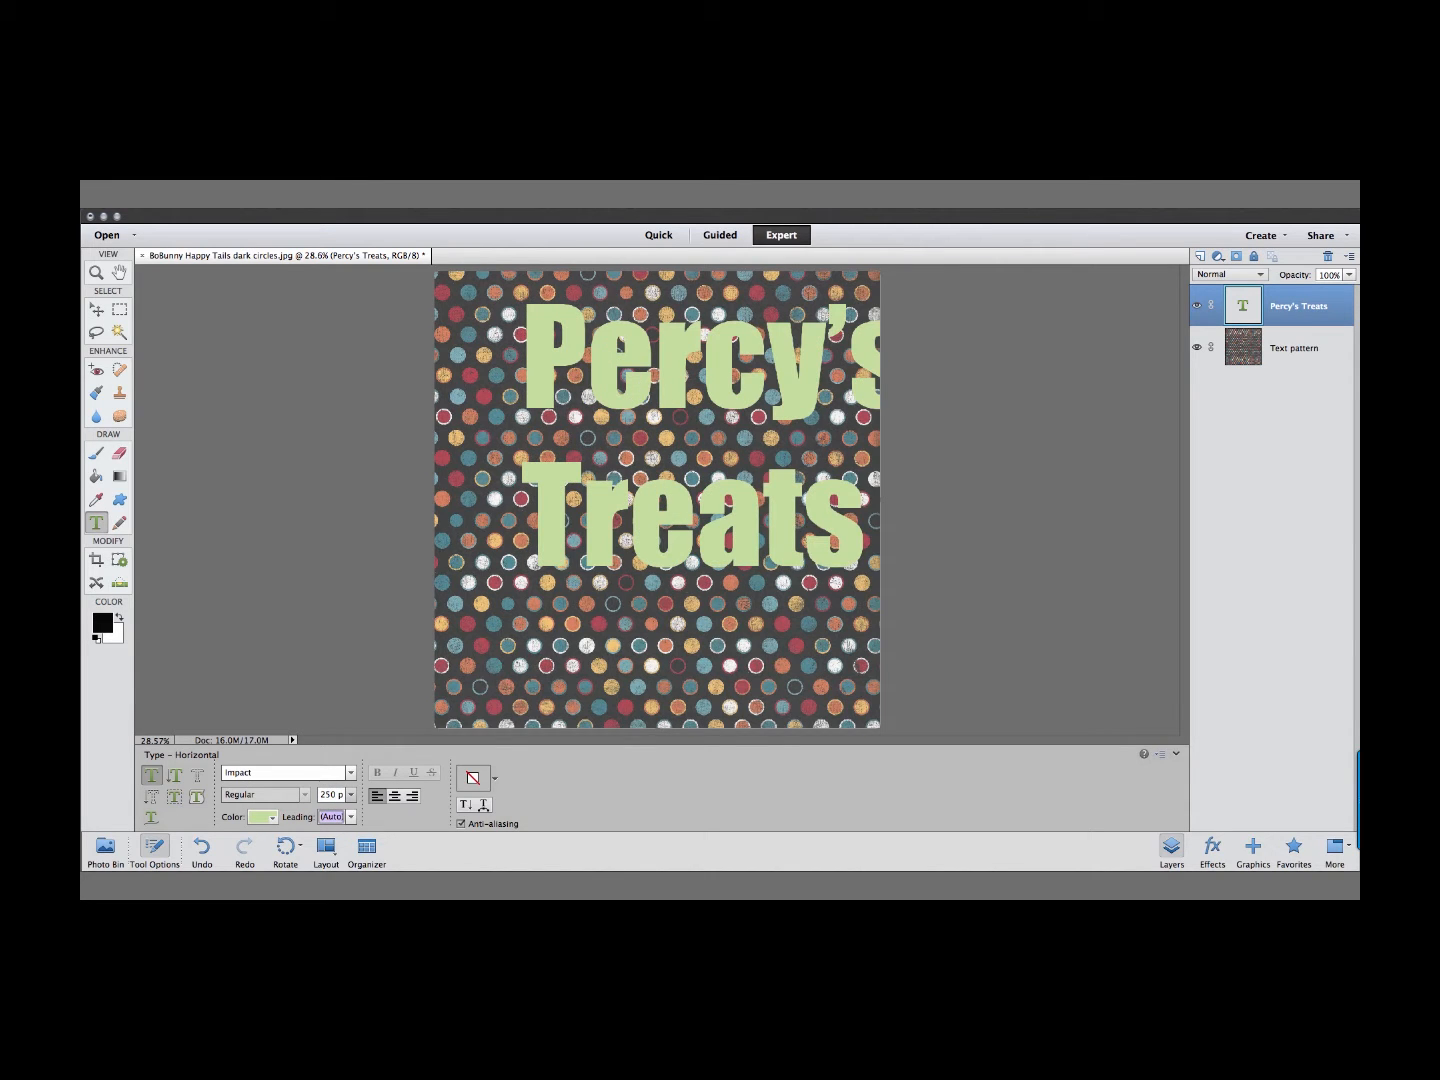
Move the enlarged text so both lines fit within the paper's width, and deselect it.
click(96, 309)
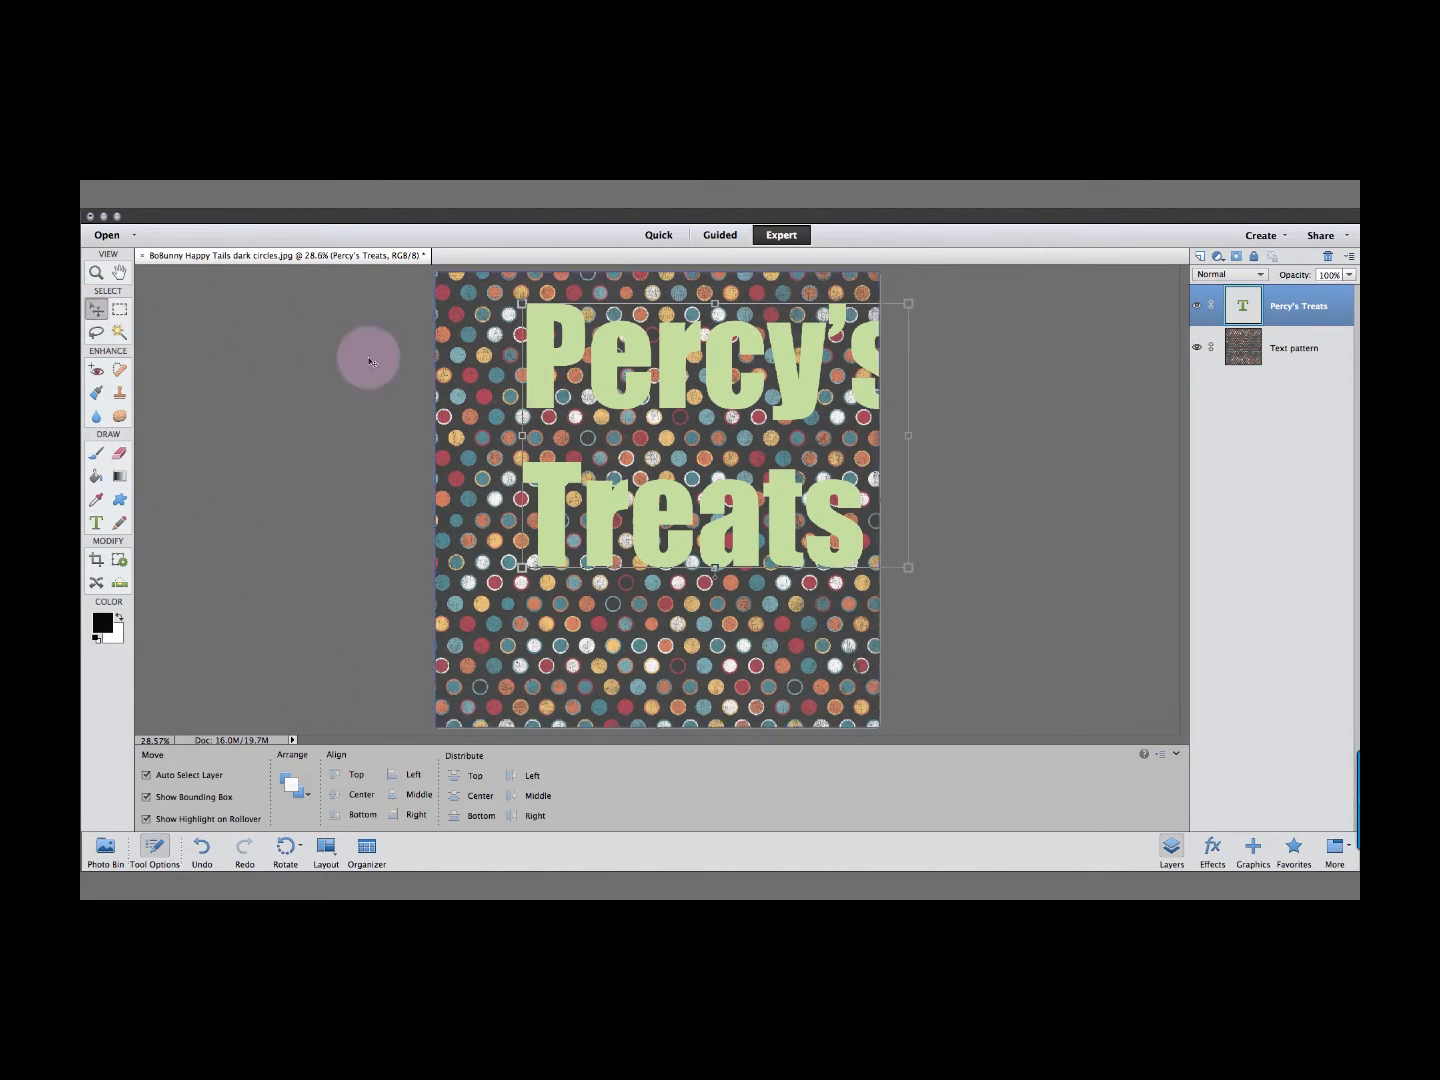
drag(611, 360, 562, 400)
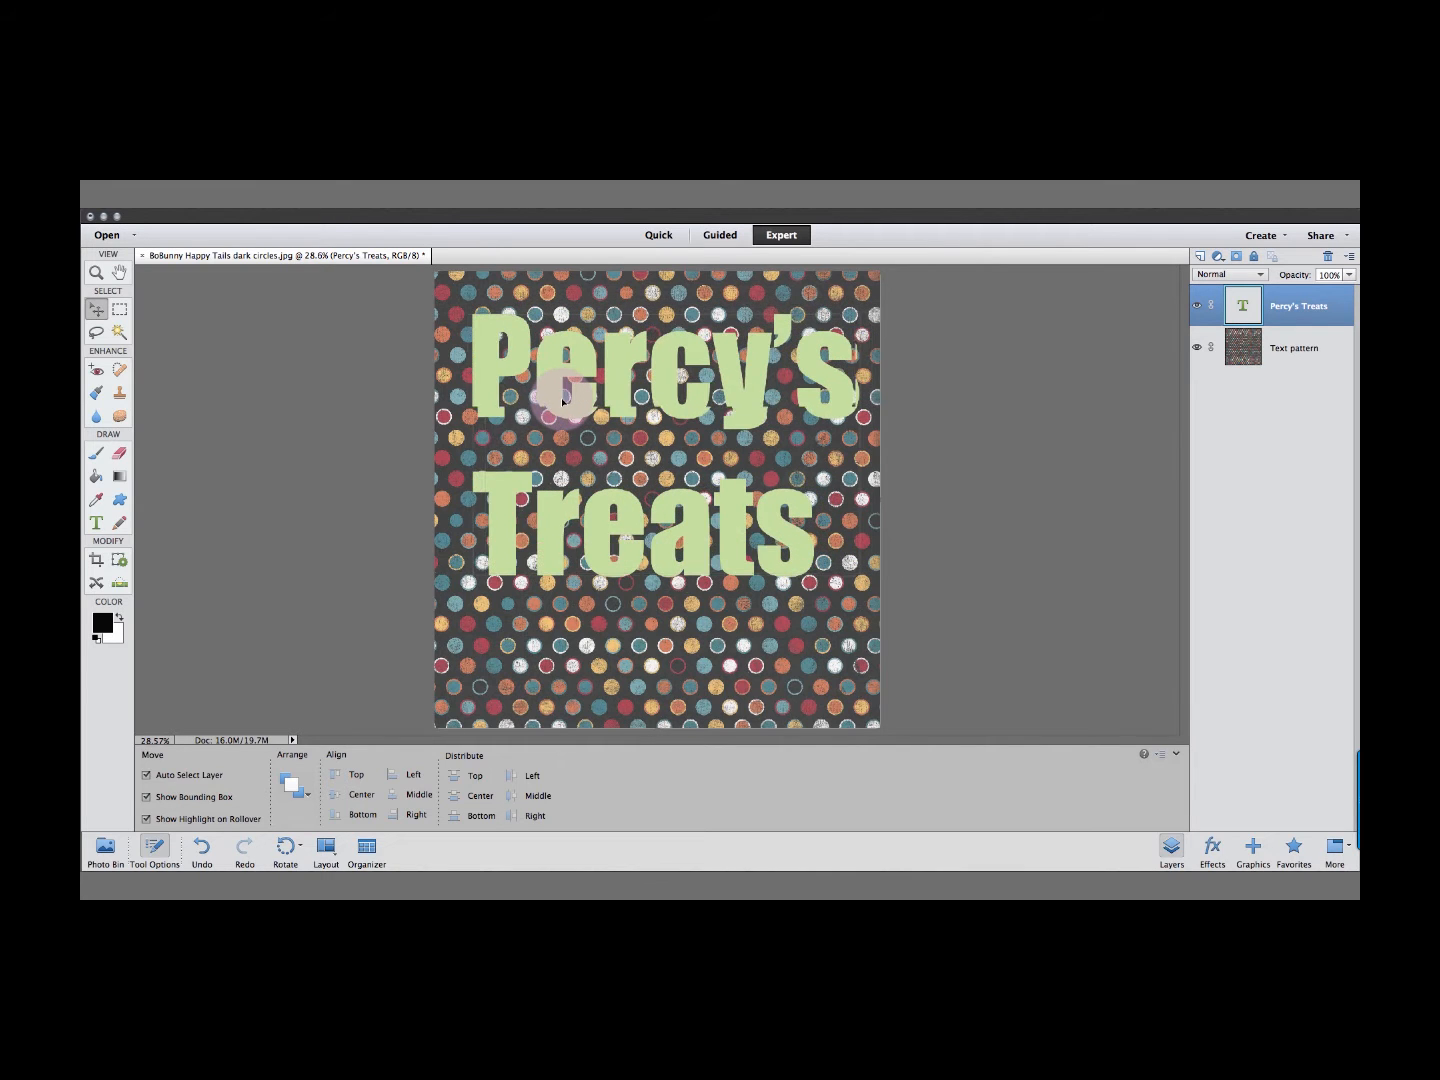
click(556, 540)
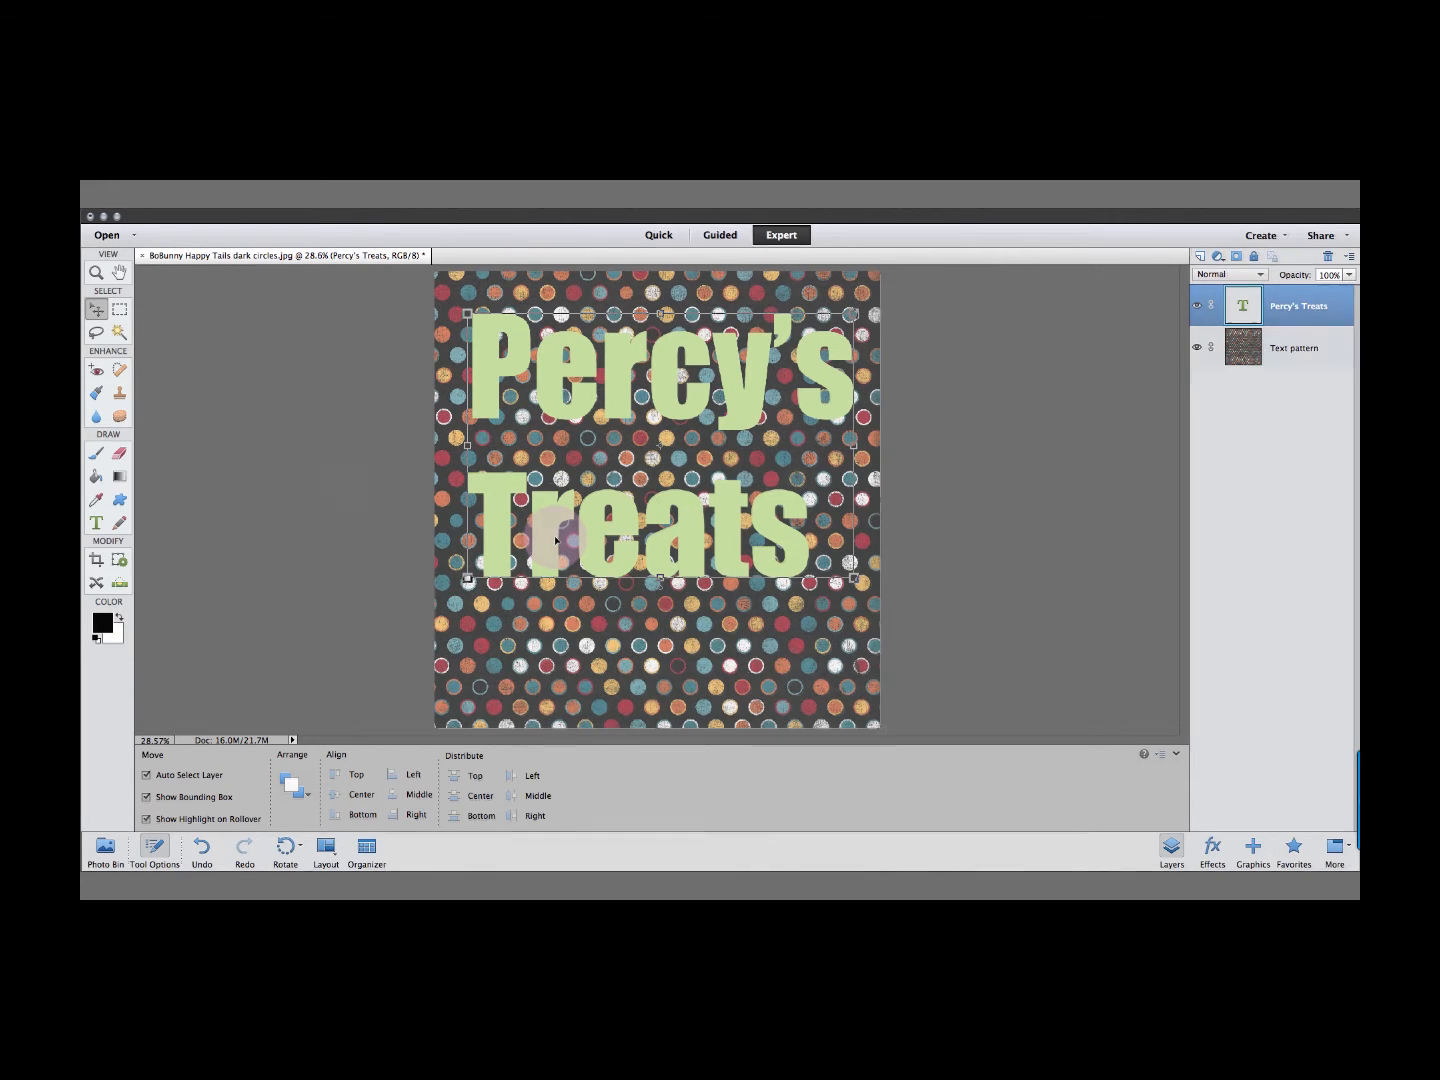
click(348, 485)
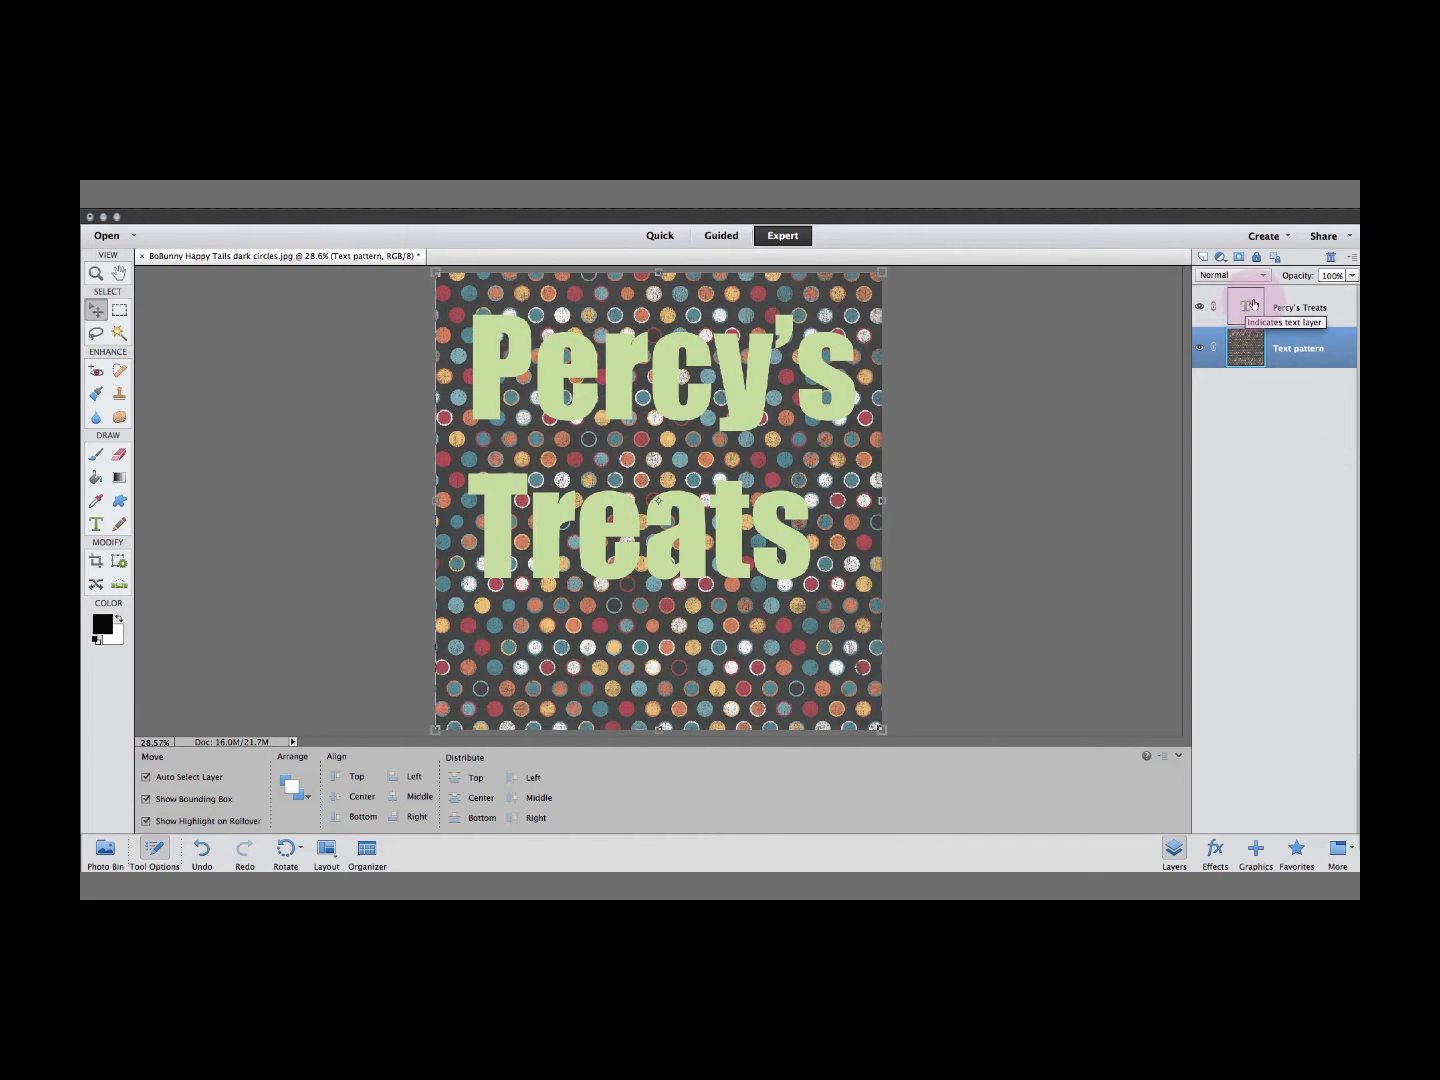
Place the text layer beneath Text pattern, clip the pattern to the text, and reposition the dots inside the letters.
drag(1241, 308, 1244, 410)
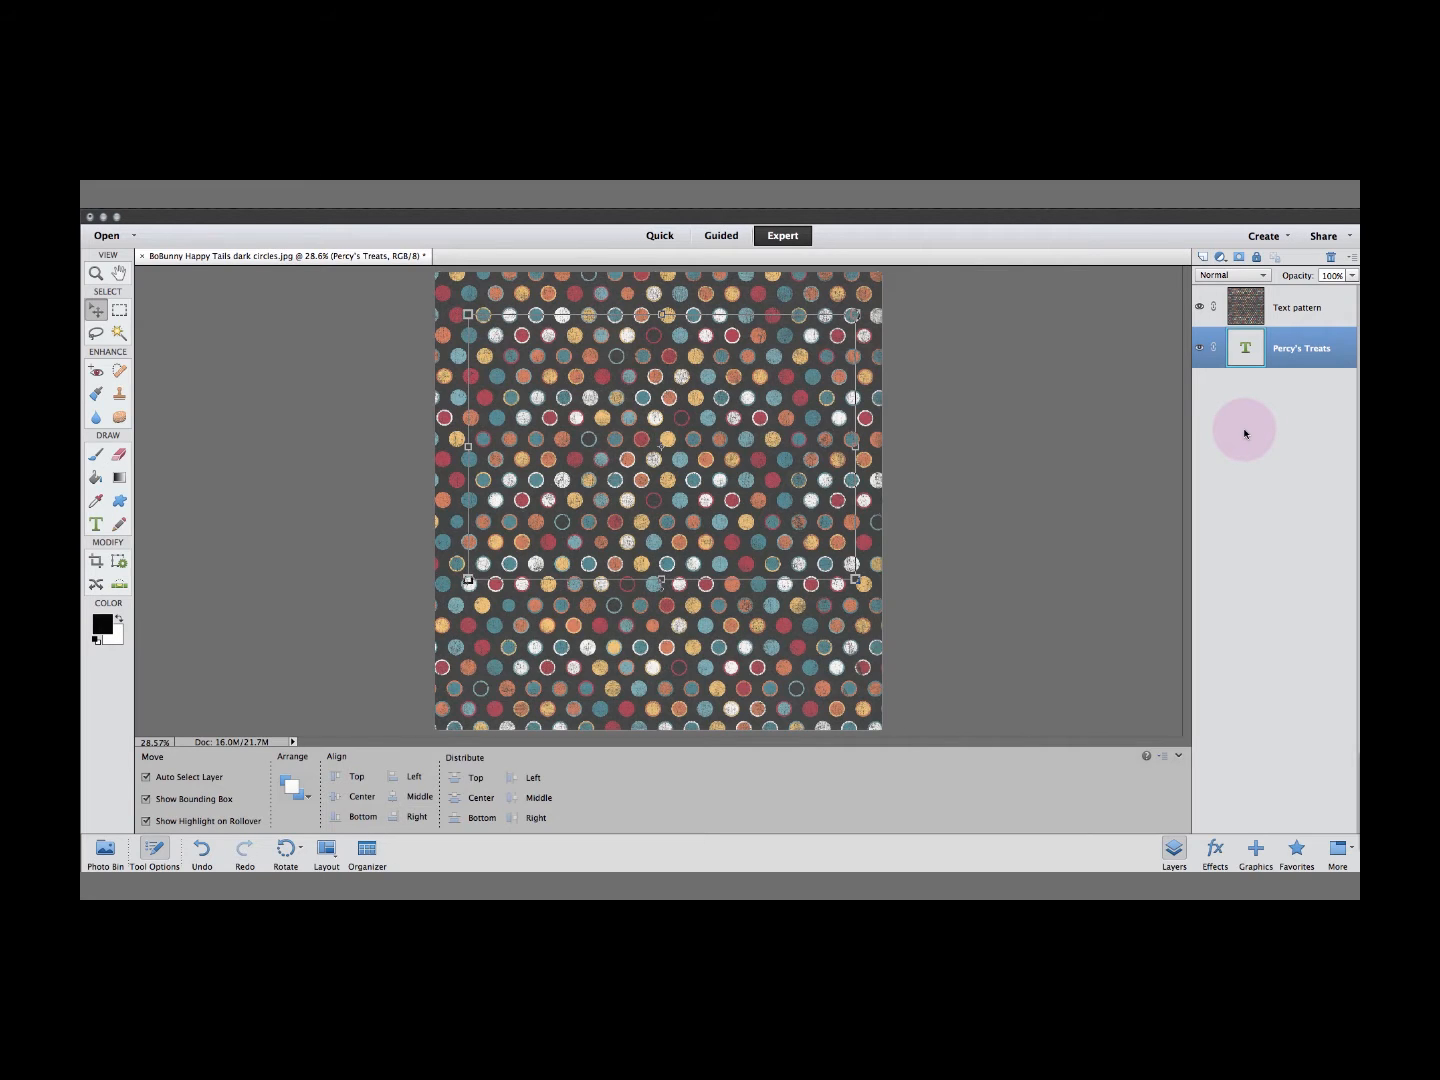
alt+click(1315, 325)
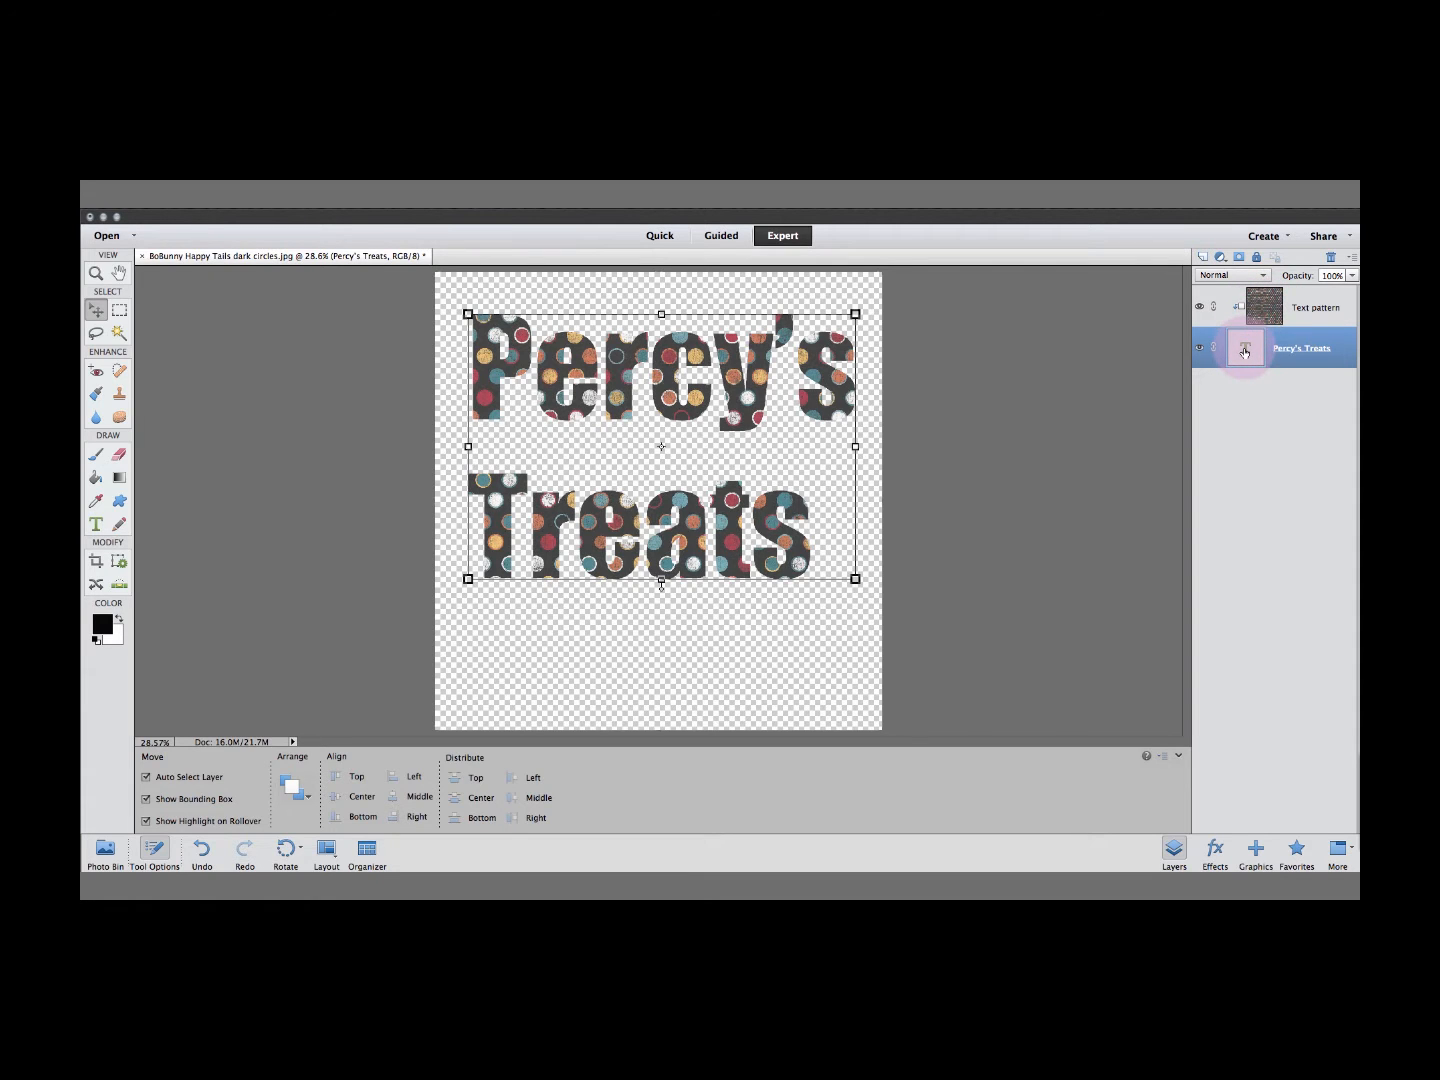
click(552, 405)
drag(549, 434, 704, 493)
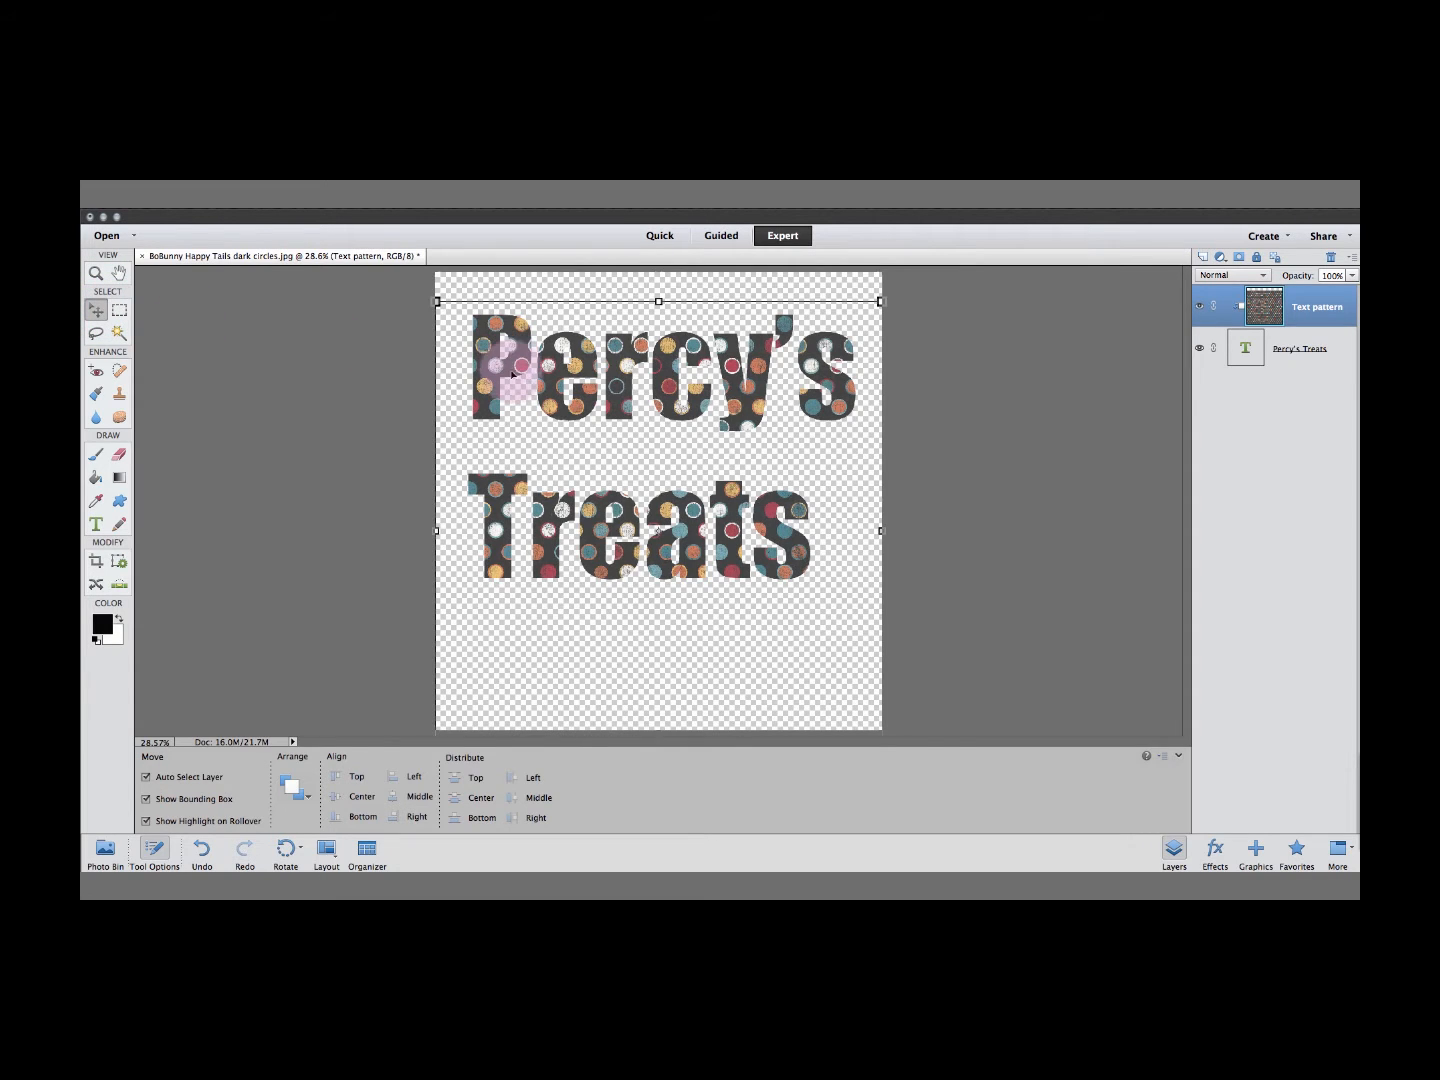
Start saving the design under a new name and create the folder "Percys treat jar" inside Digital cutting files > 3D.
click(268, 208)
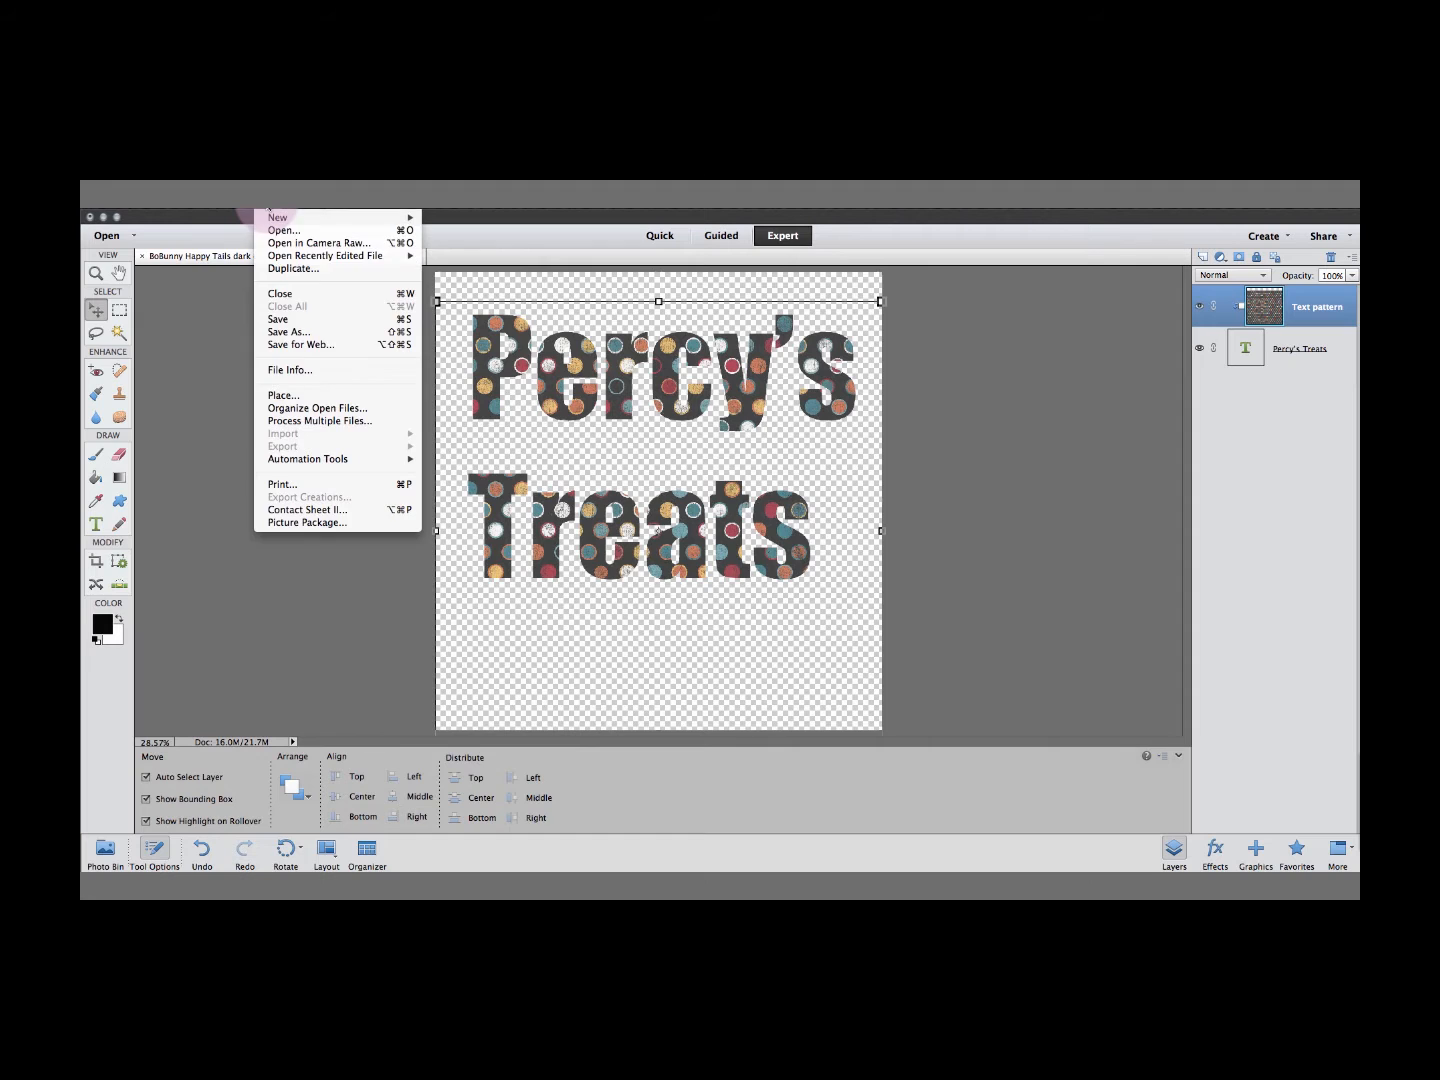
click(284, 331)
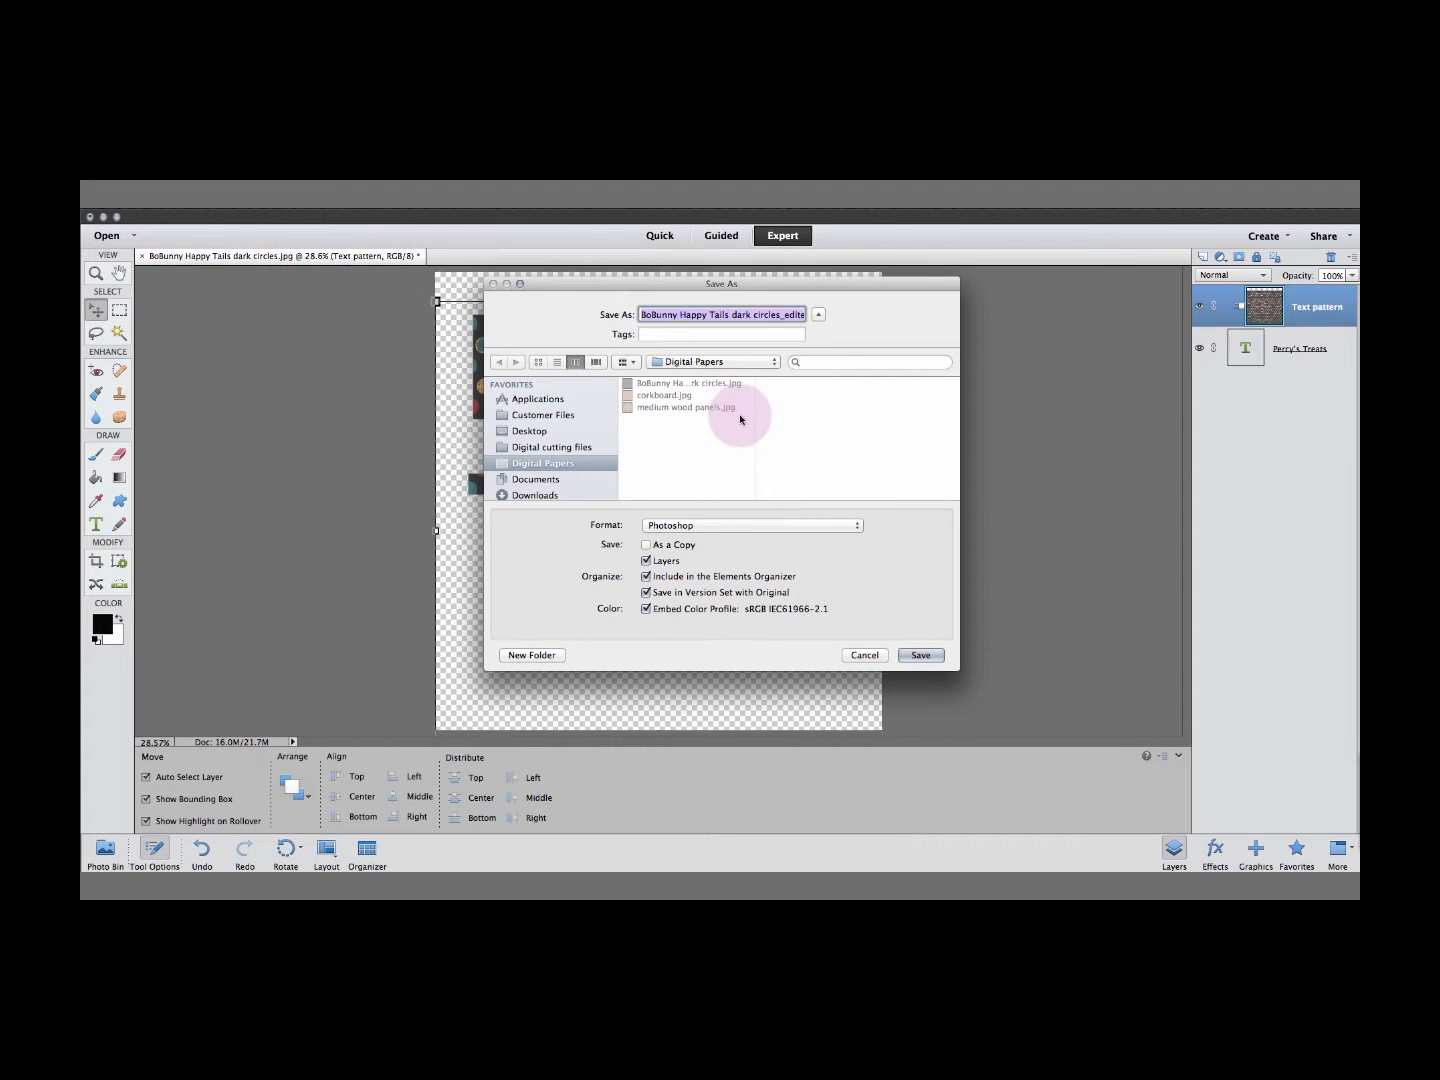
click(533, 450)
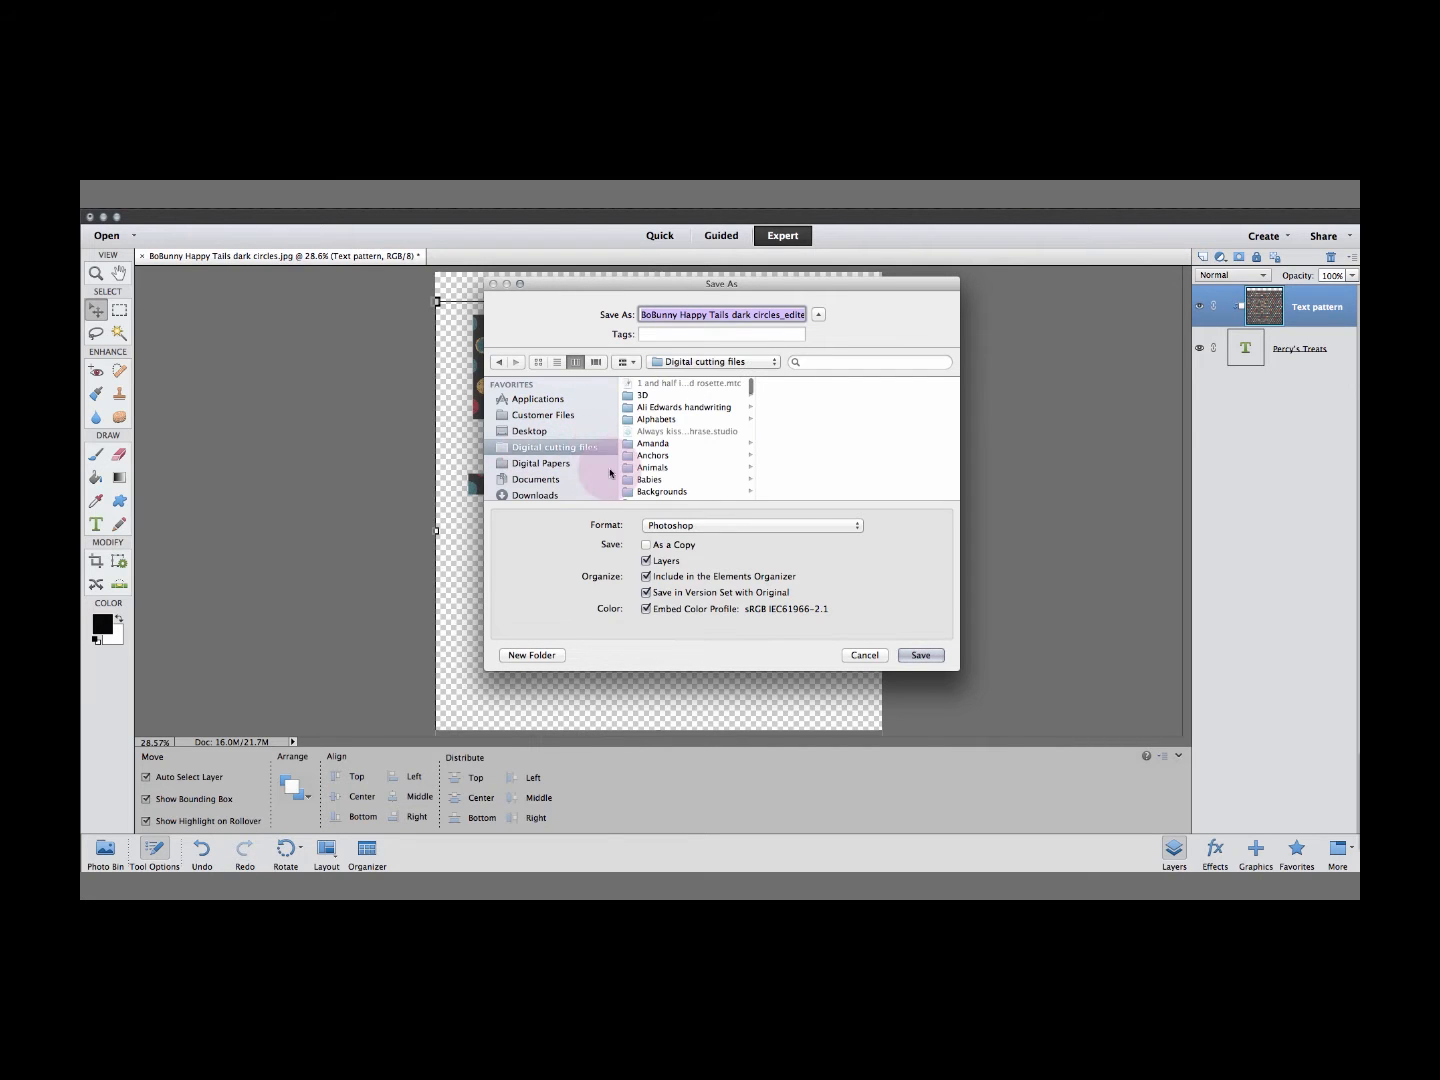
click(640, 395)
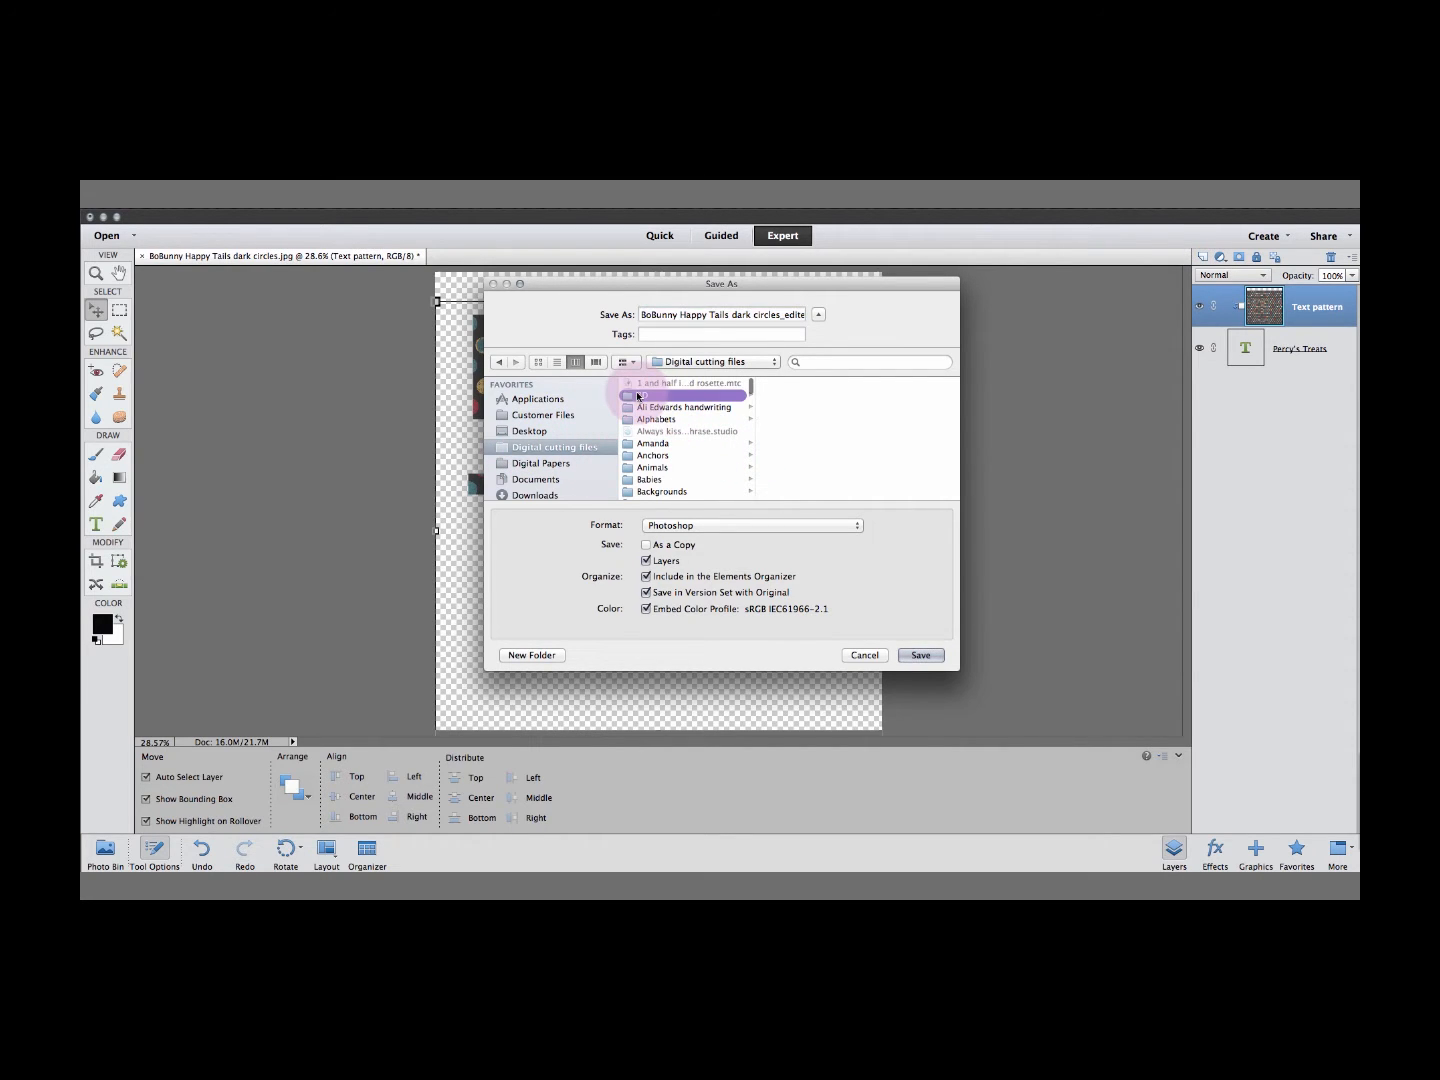
click(640, 314)
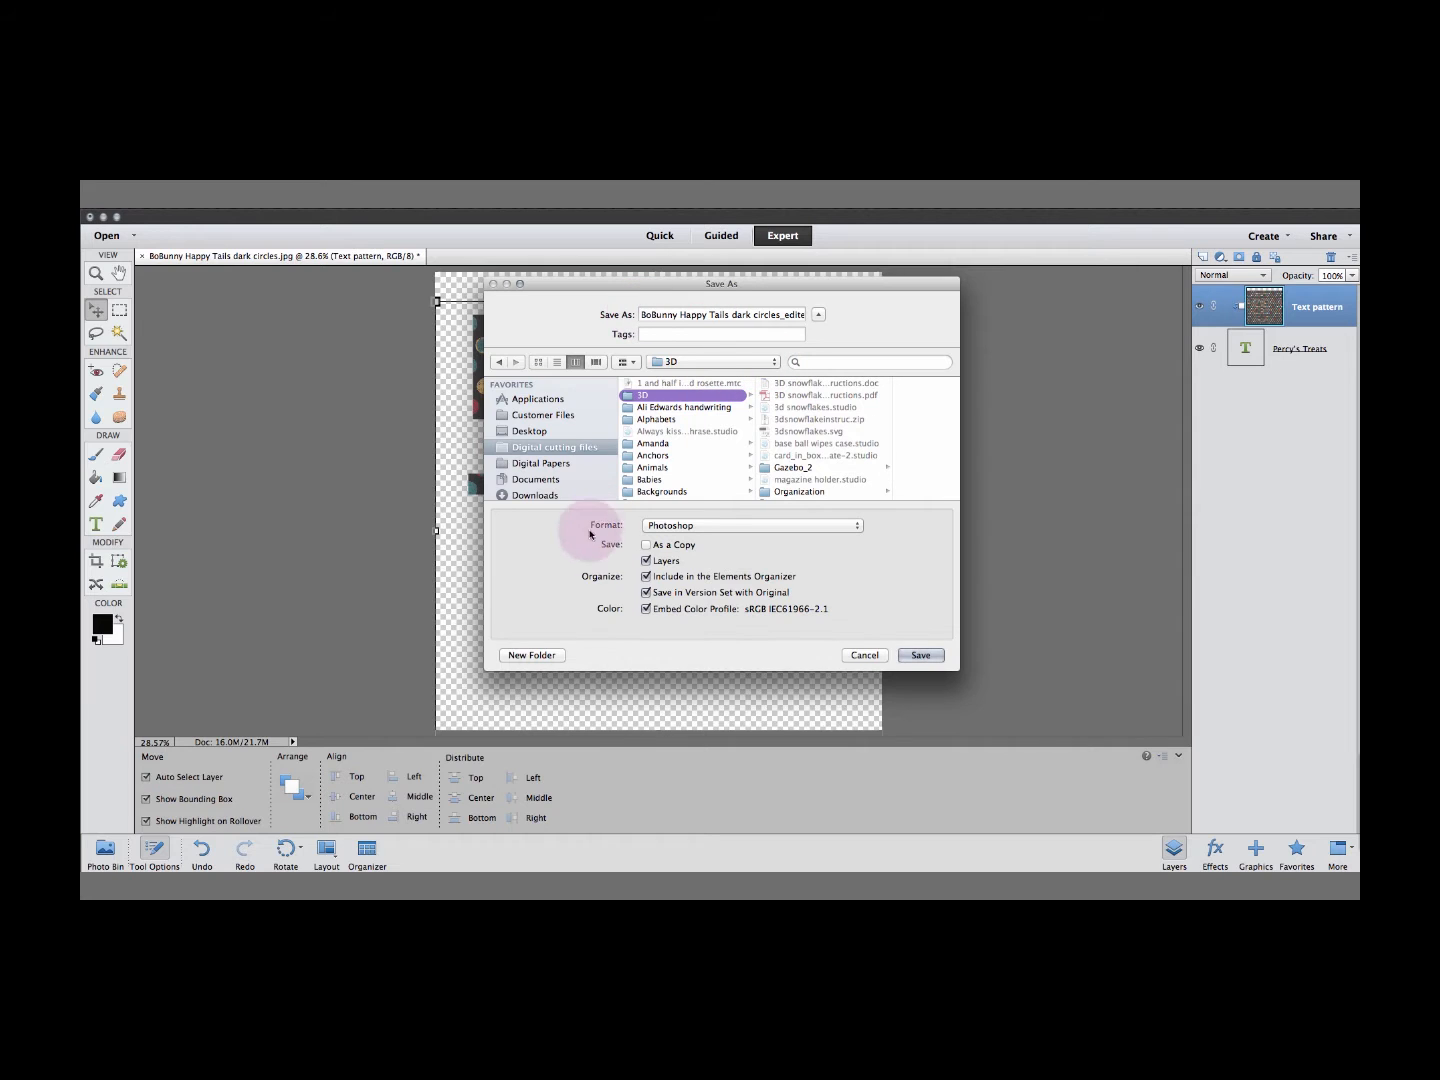
click(549, 656)
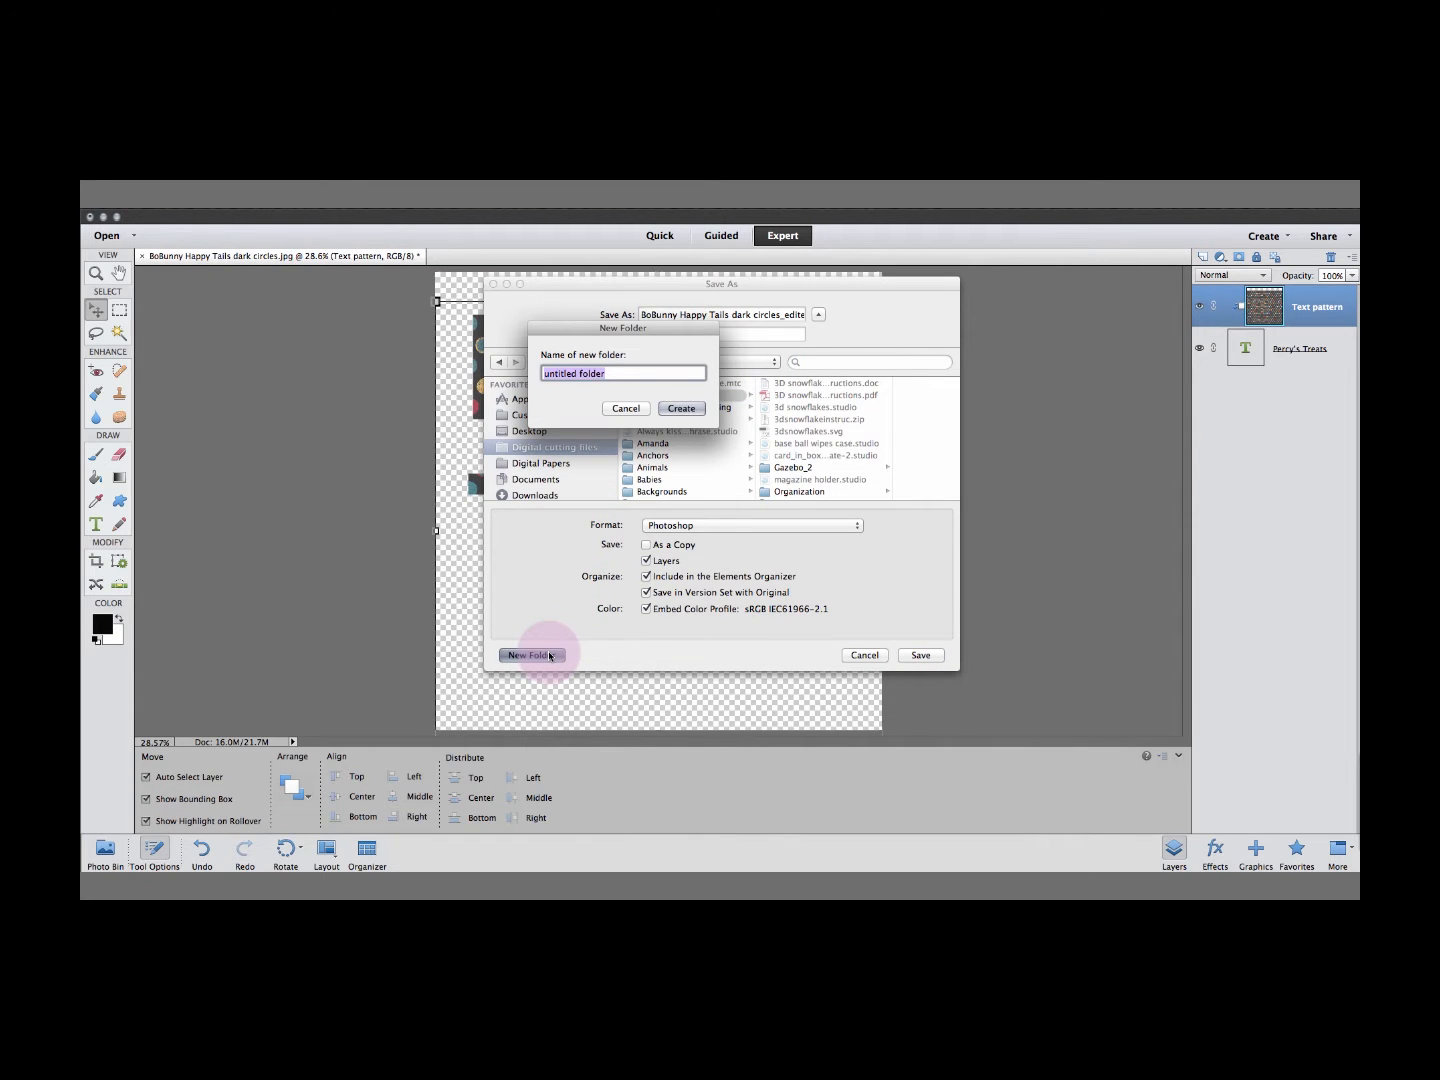
text(Percys treat jar)
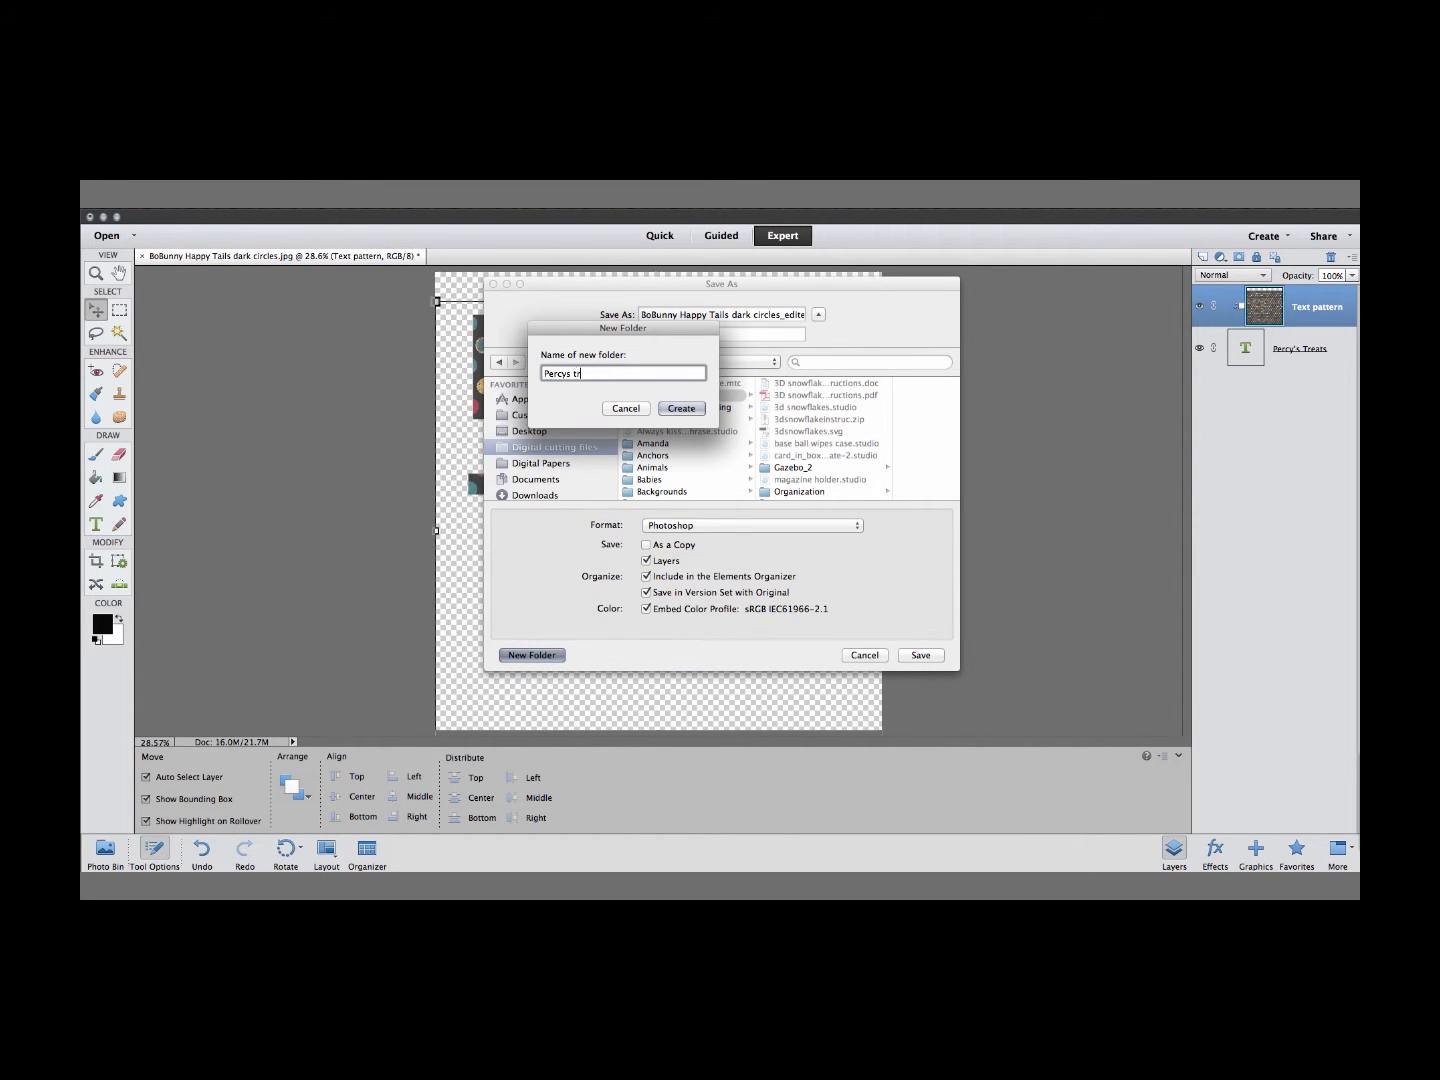
key(Return)
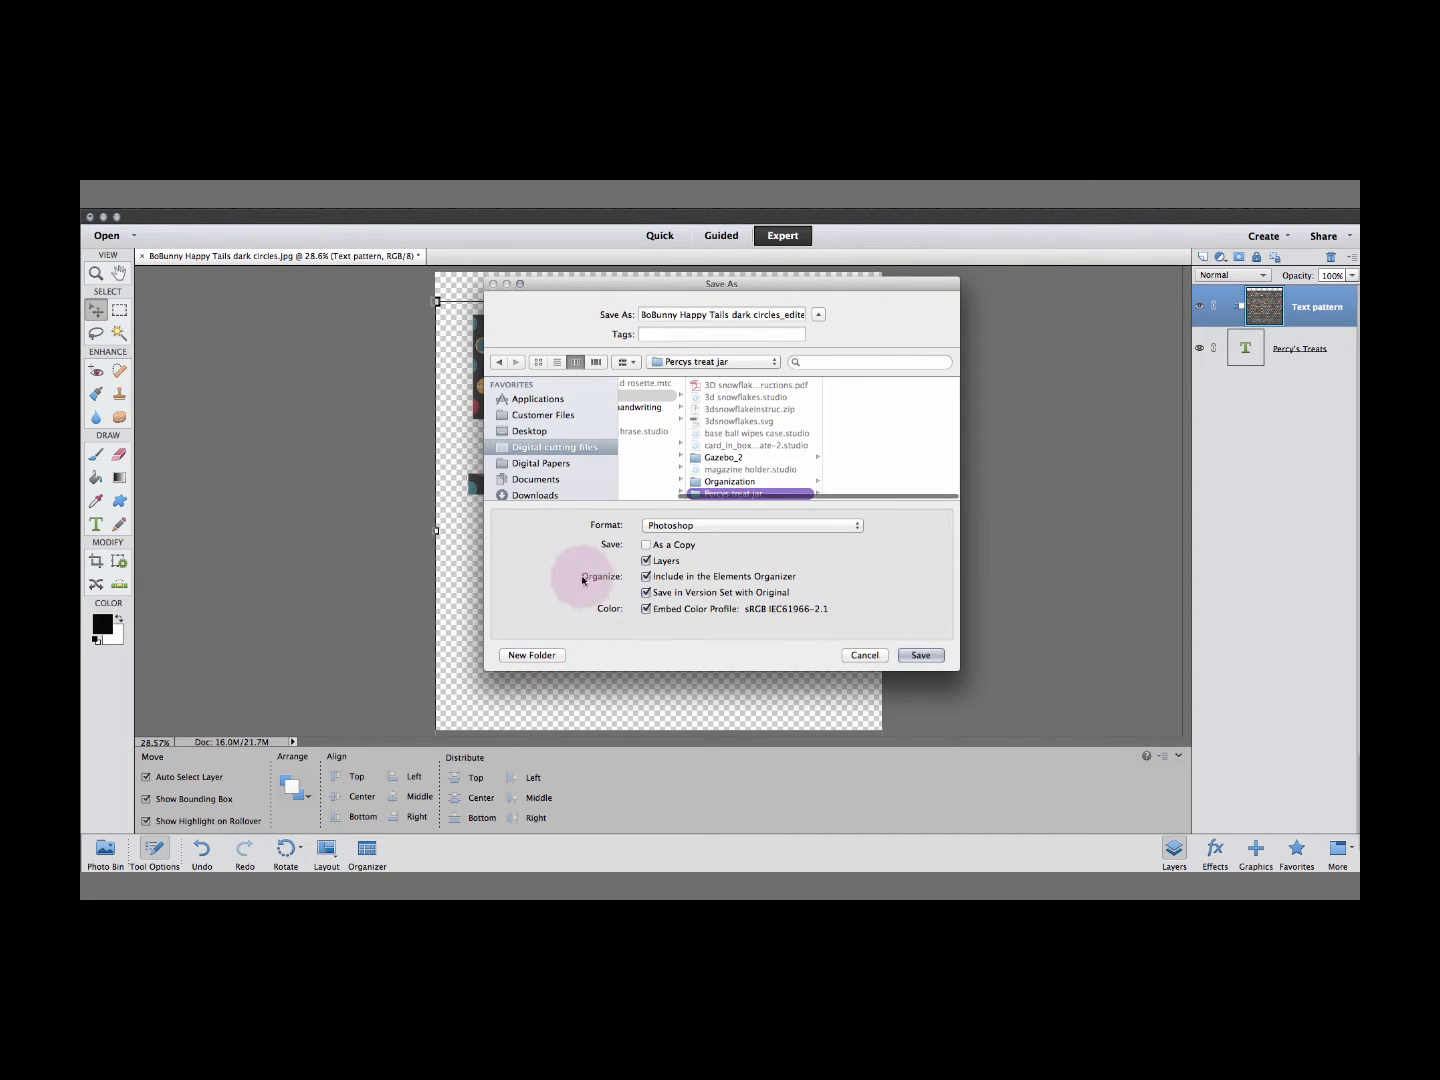
Save the title as a non-interlaced PNG named "percys treats text" in the Percys treat jar folder.
triple_click(659, 314)
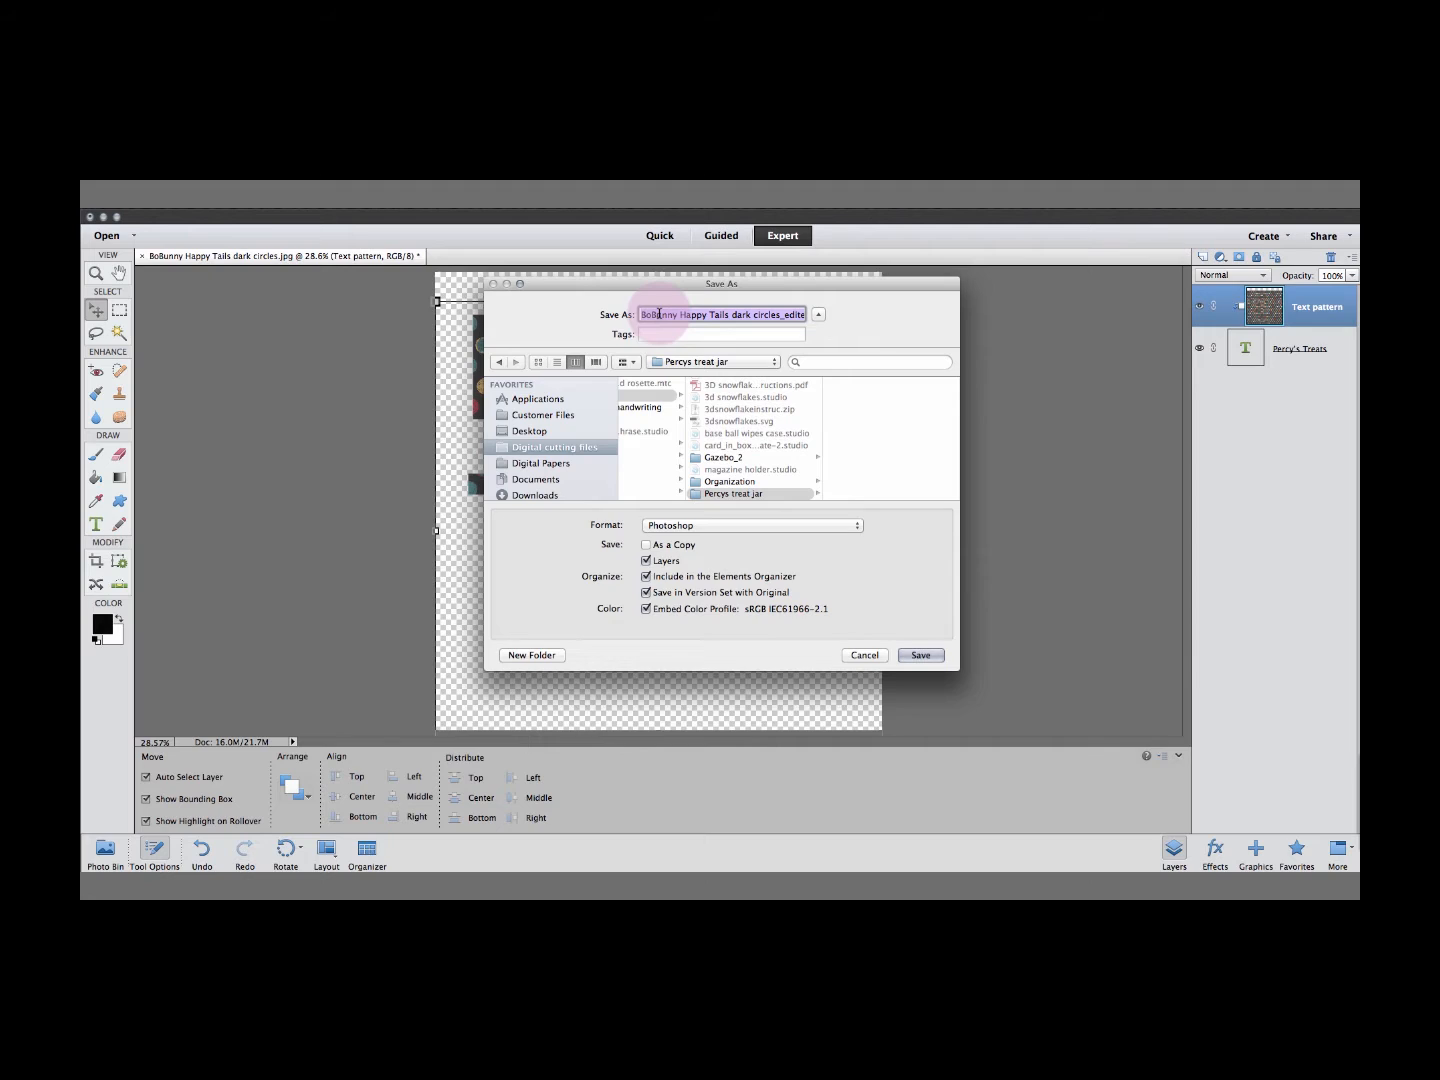
text(percys t)
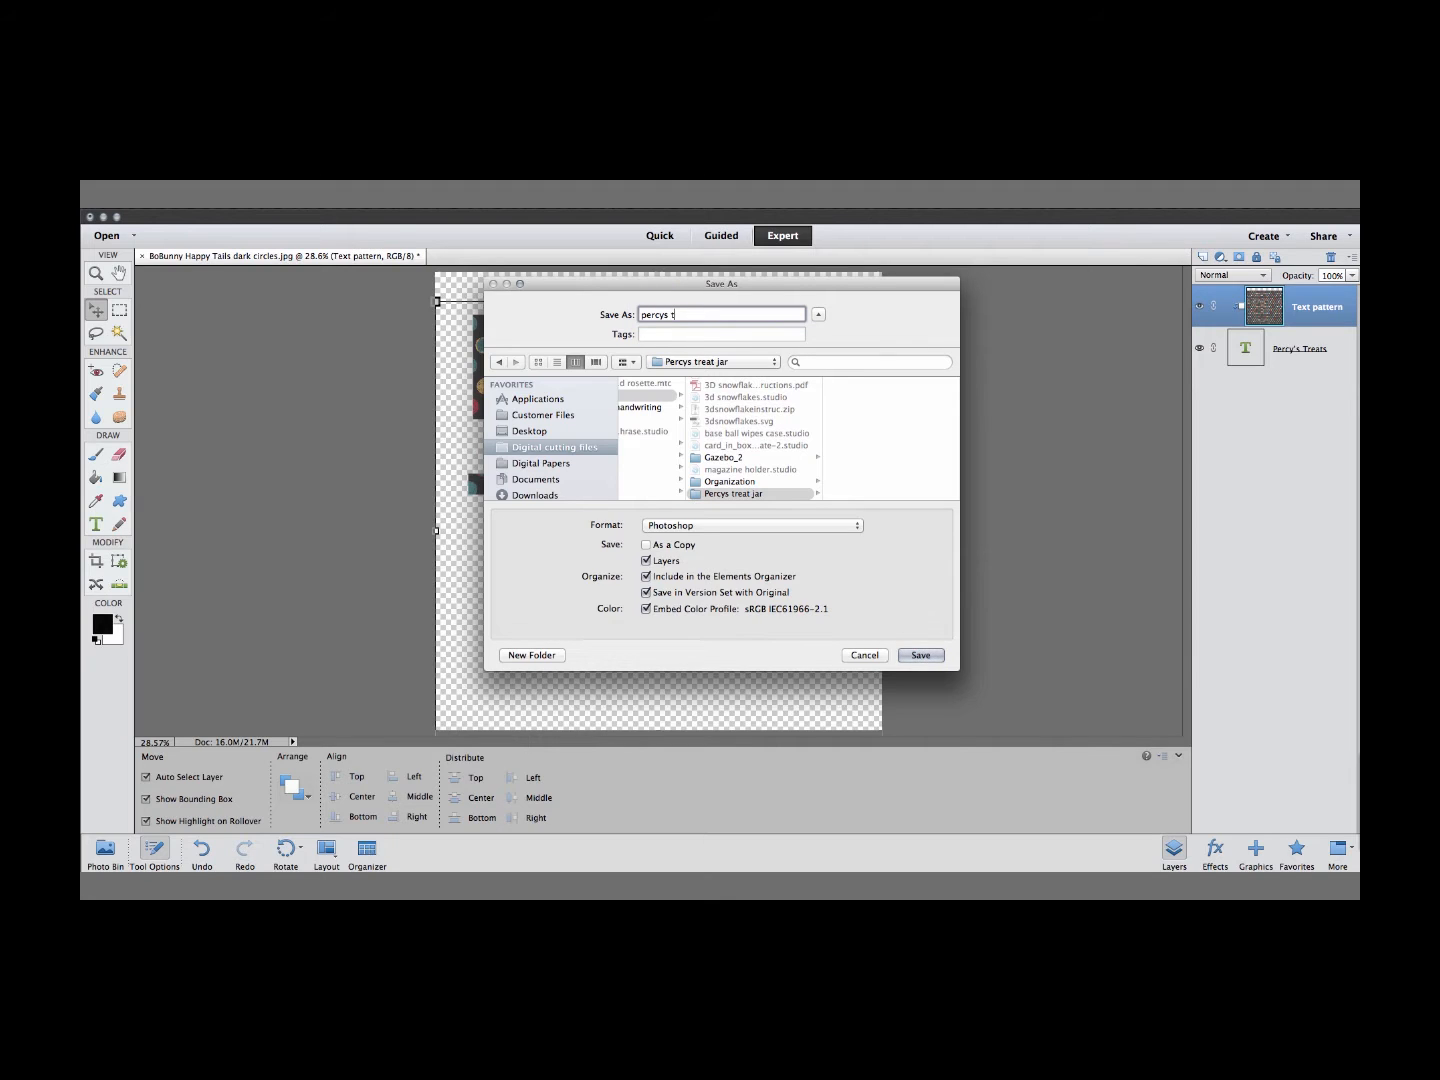
text(reats text)
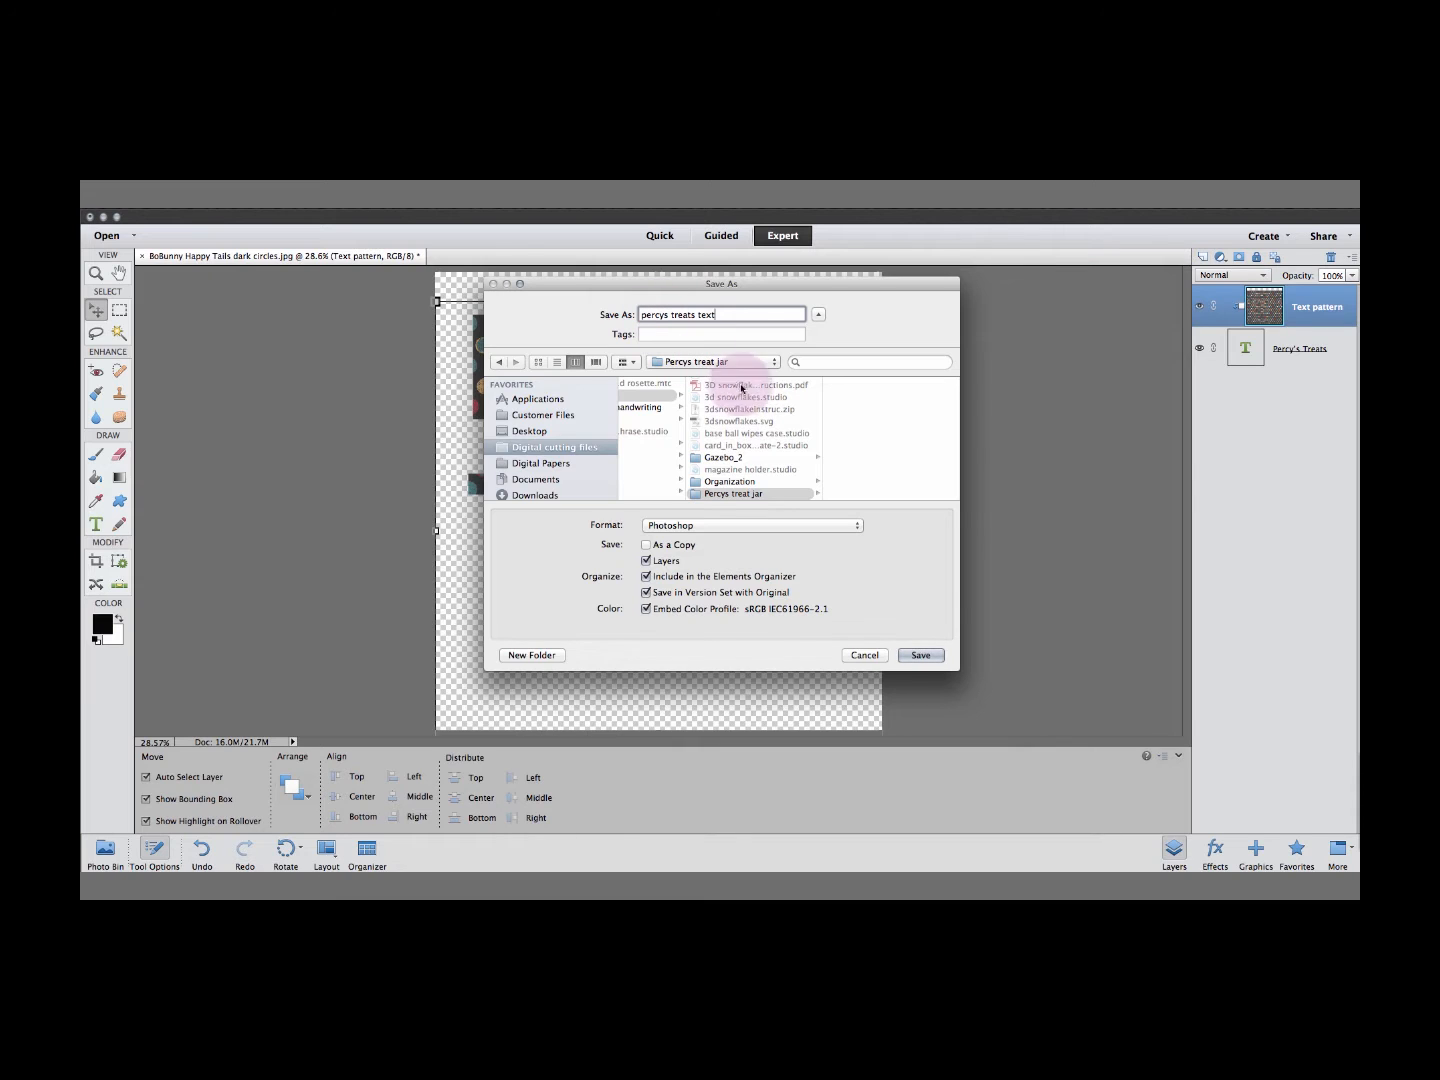
click(752, 526)
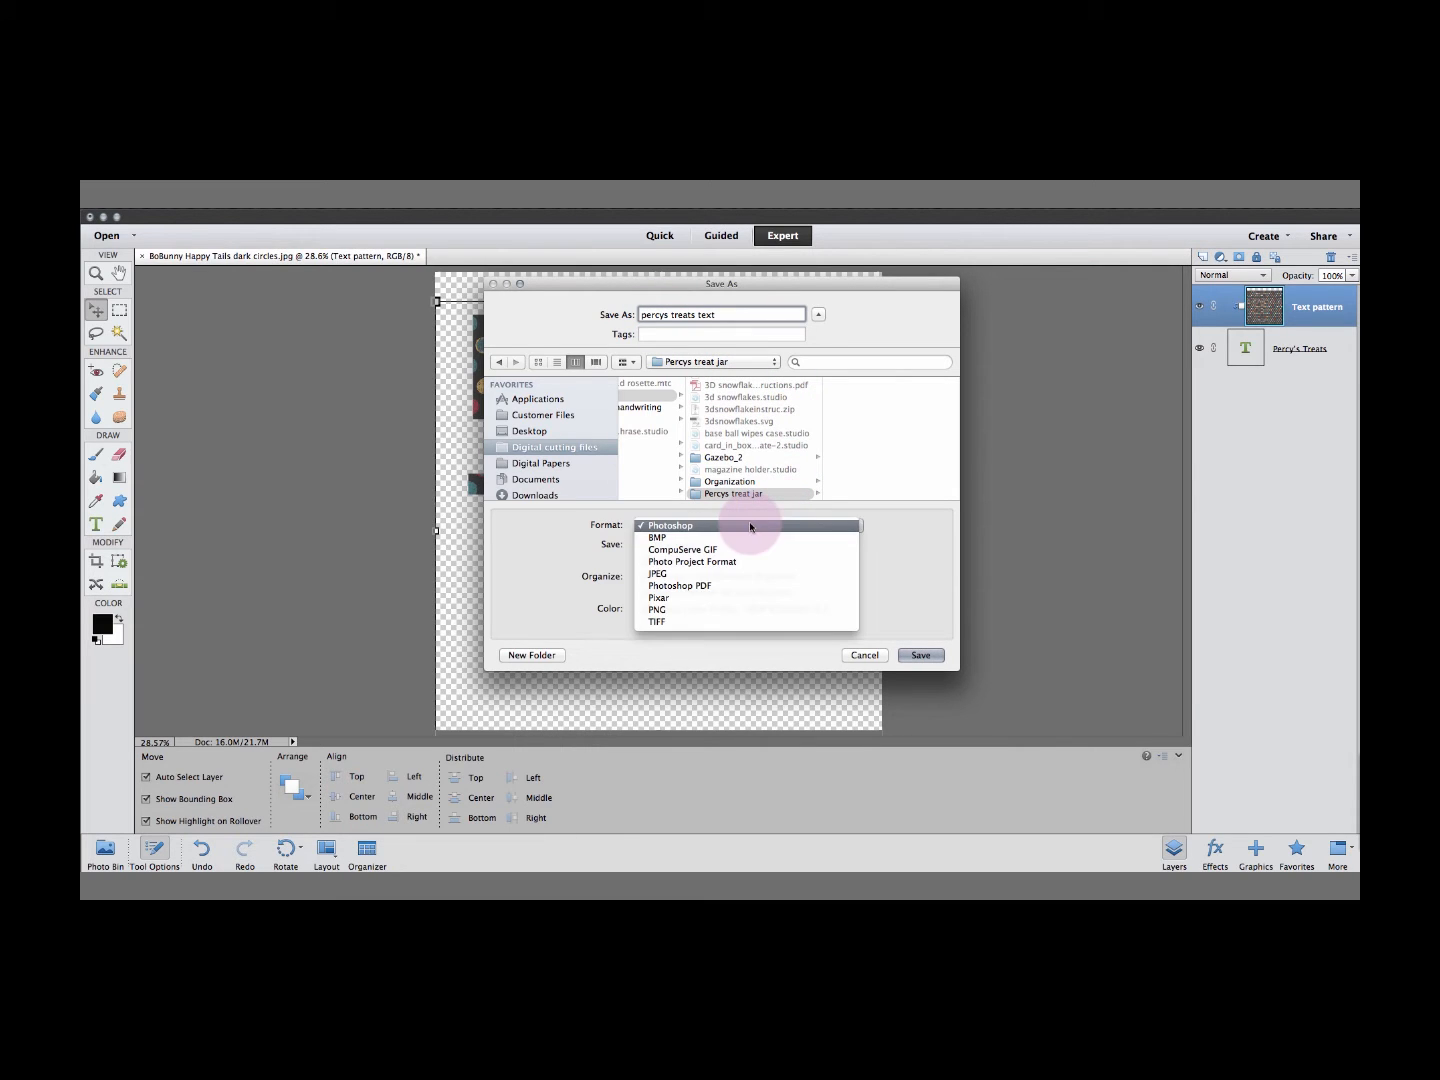
click(668, 609)
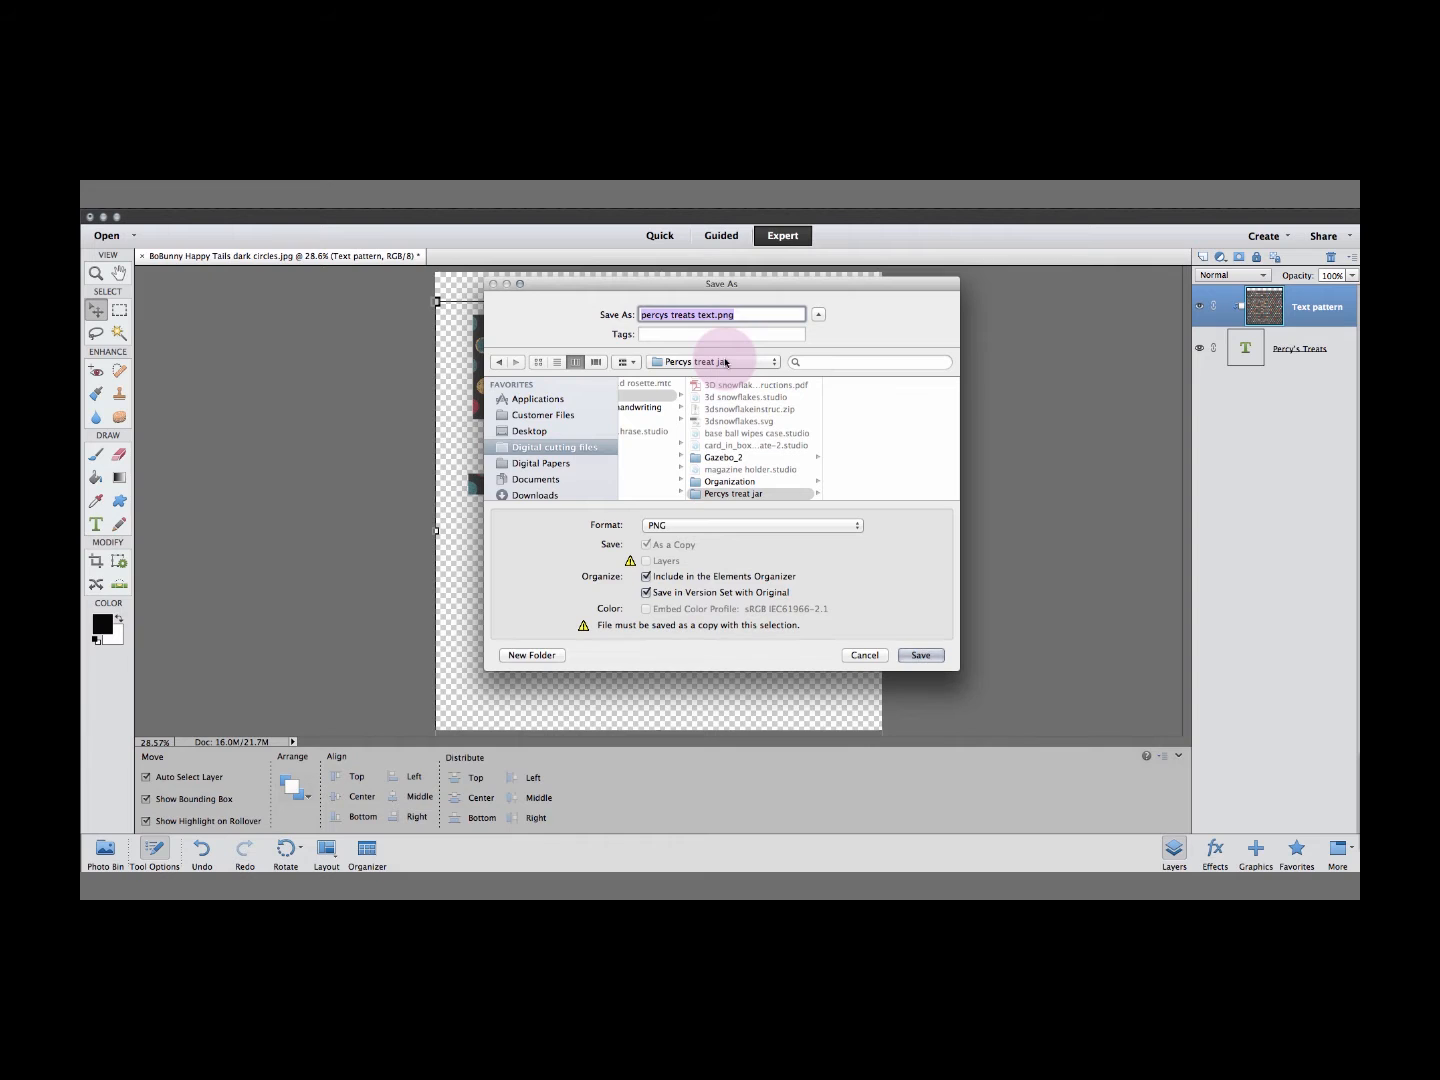
click(914, 656)
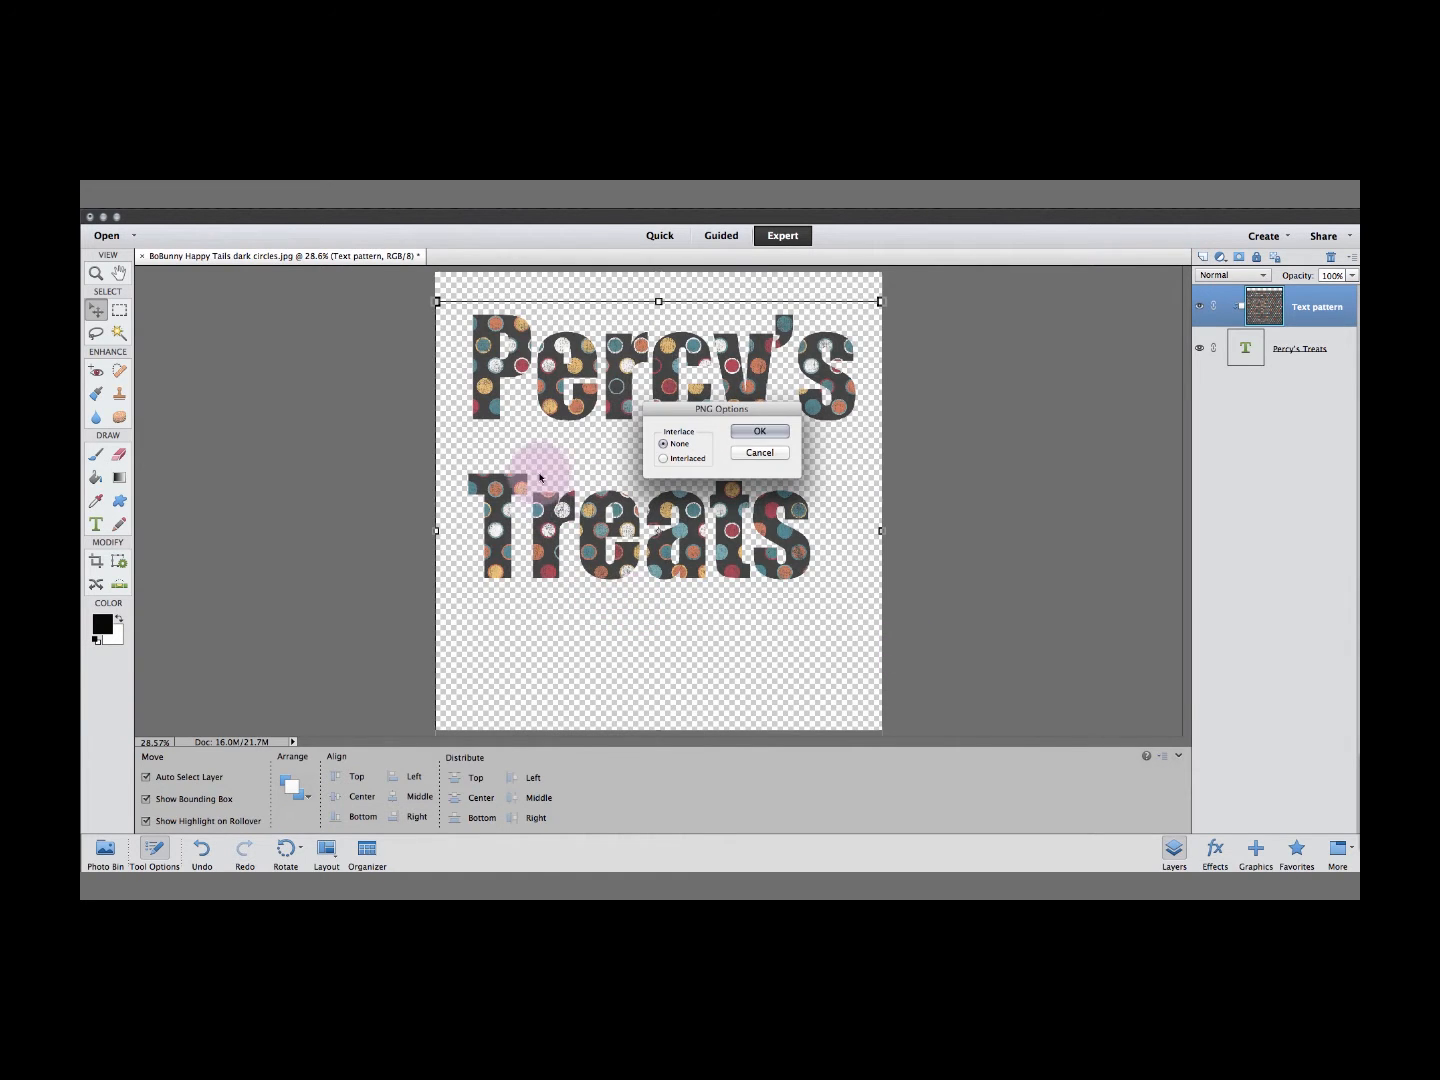
click(758, 431)
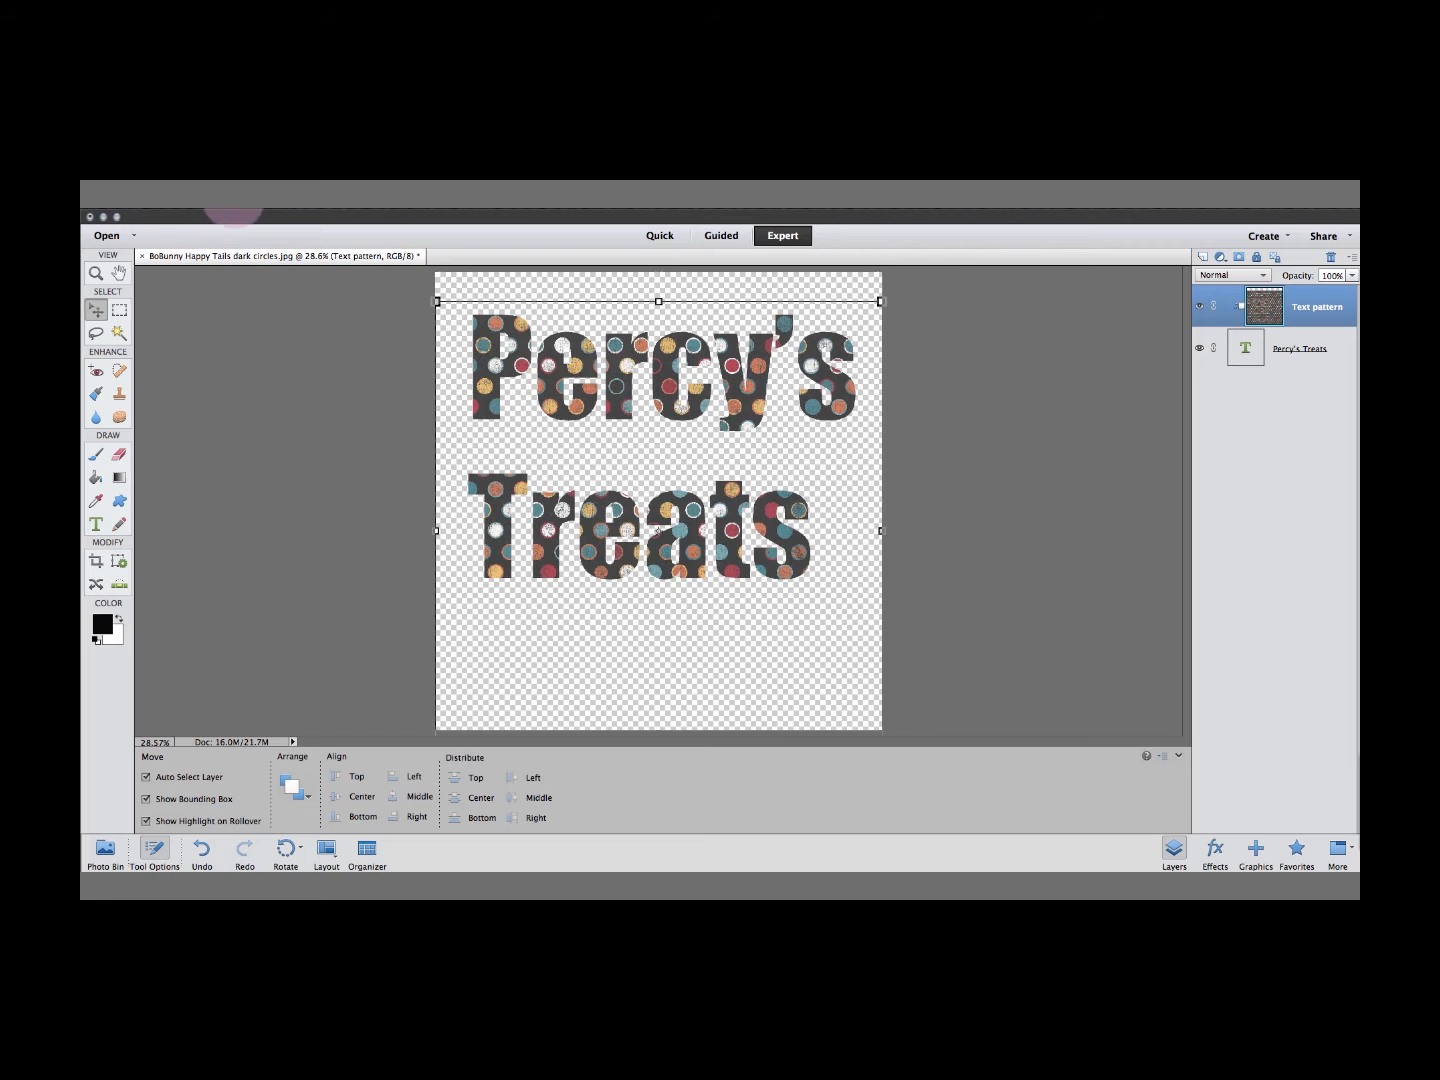
Close the design, choose to save its changes, and pick Digital cutting files > 3D > Percys treat jar as the destination.
click(245, 202)
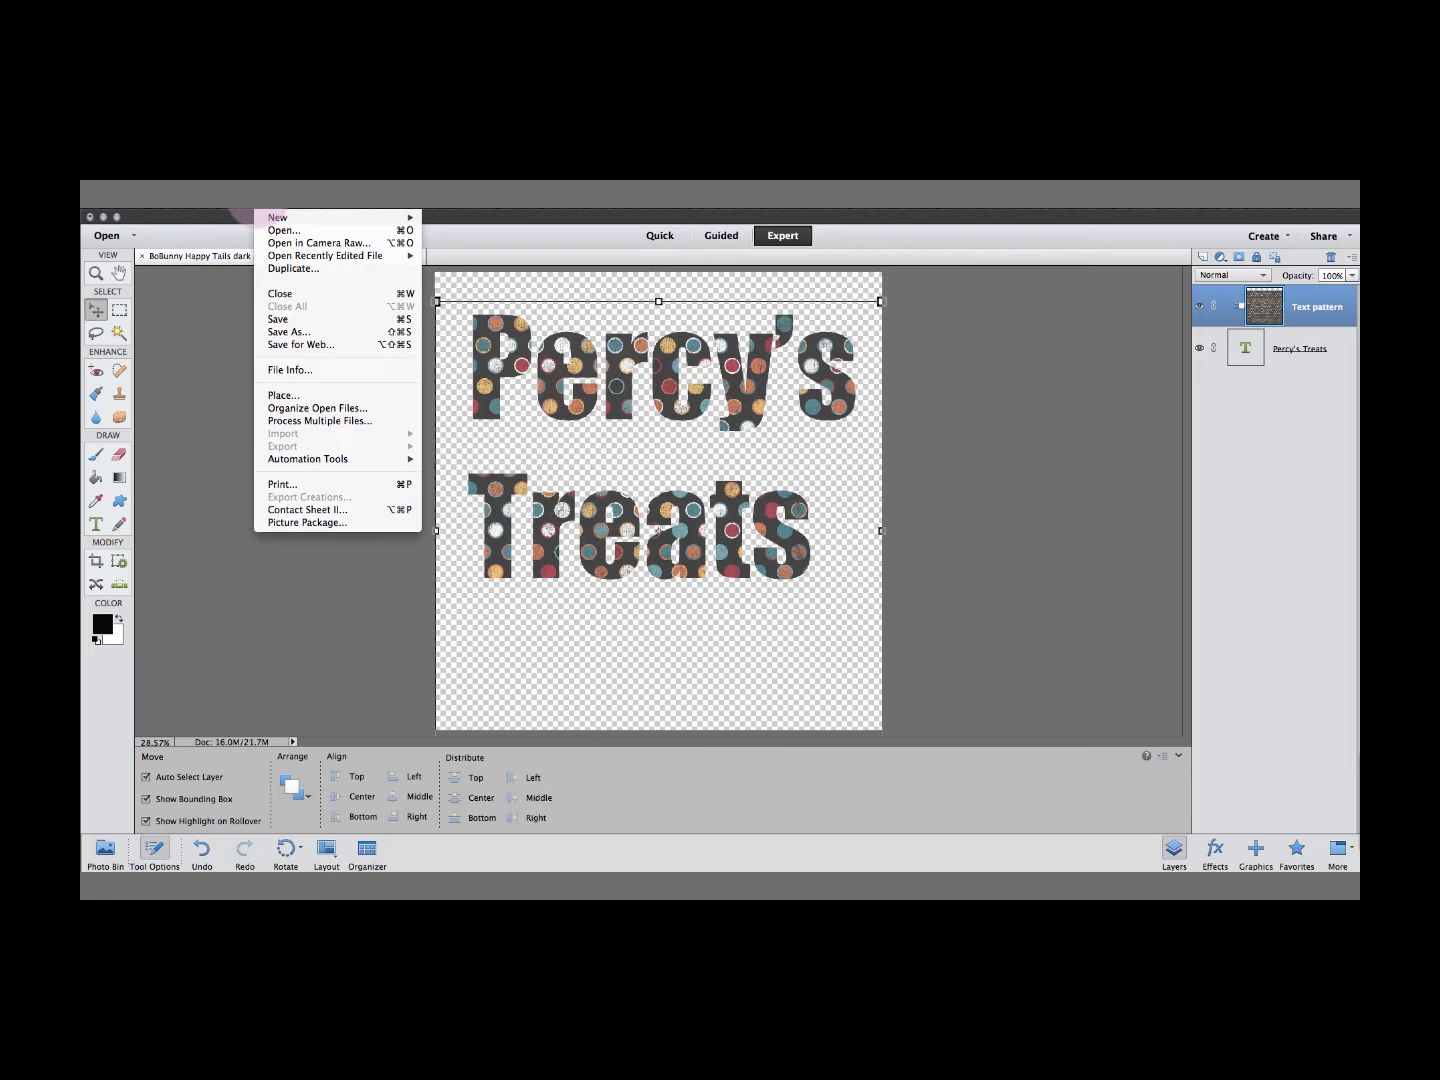
click(275, 296)
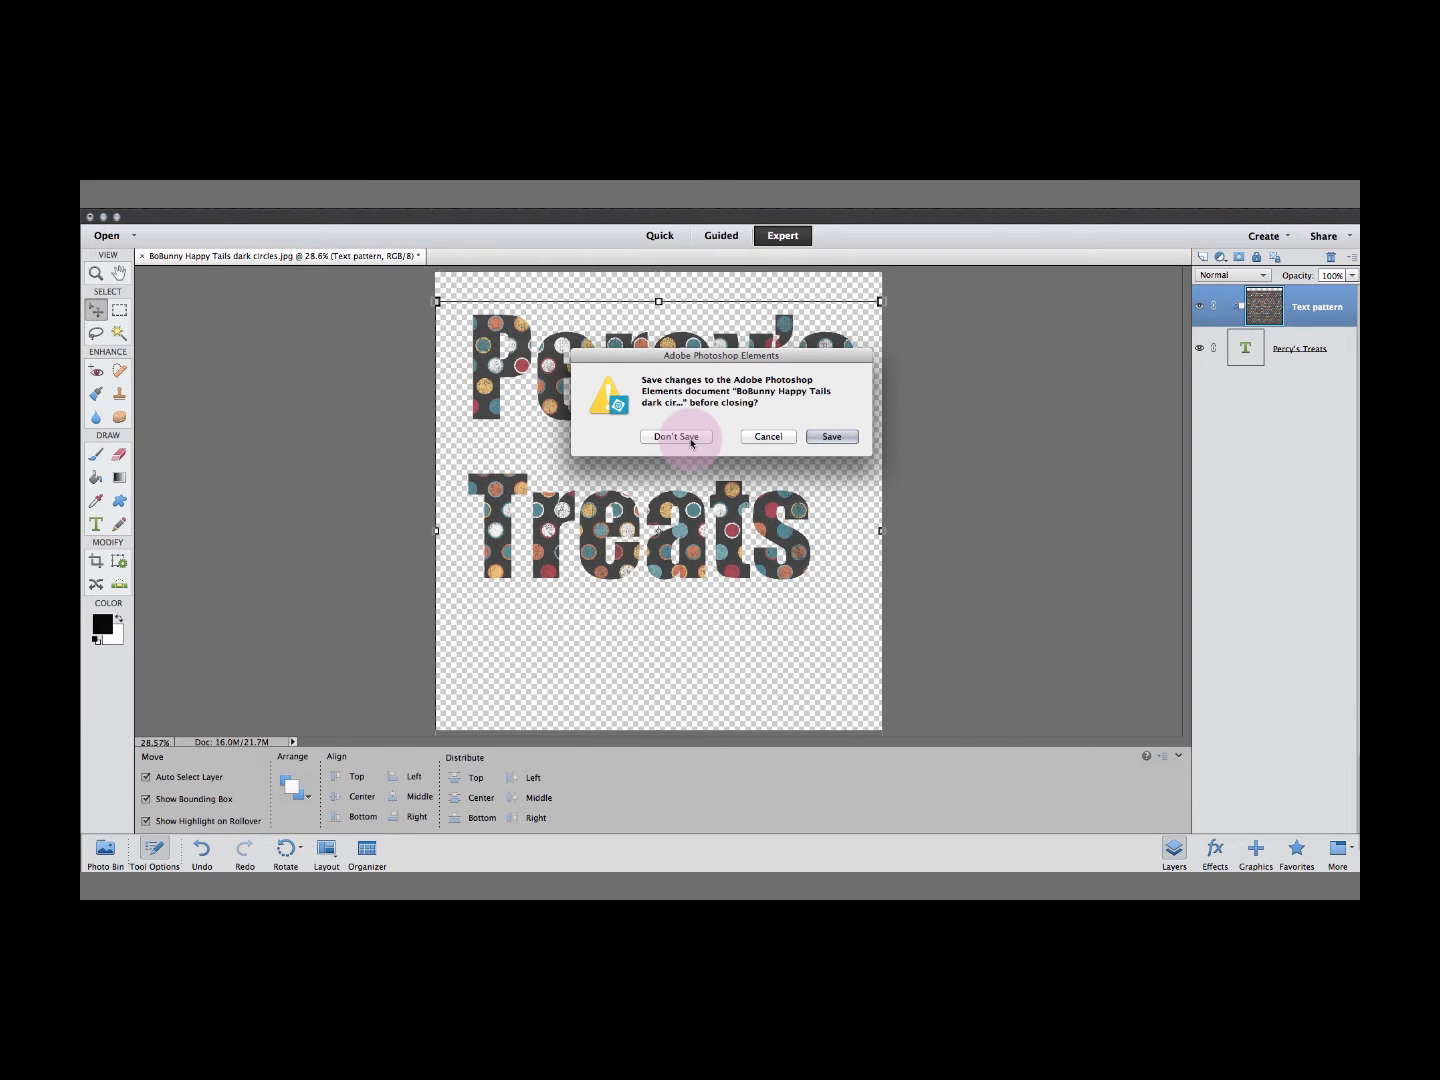
click(825, 438)
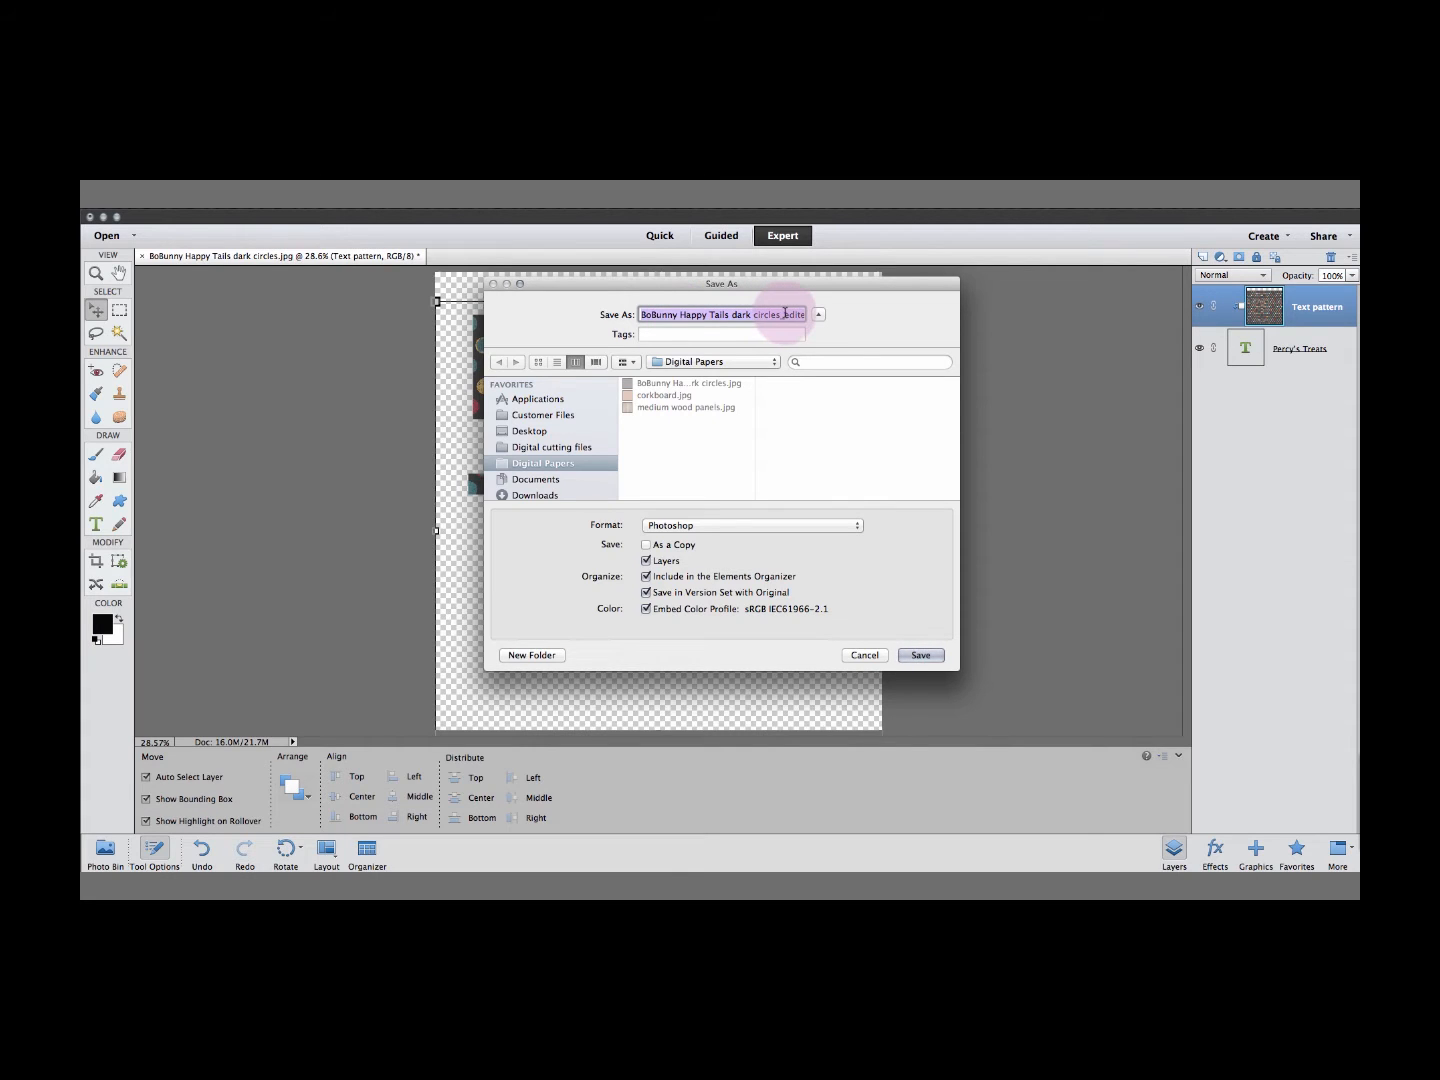
click(550, 461)
click(551, 446)
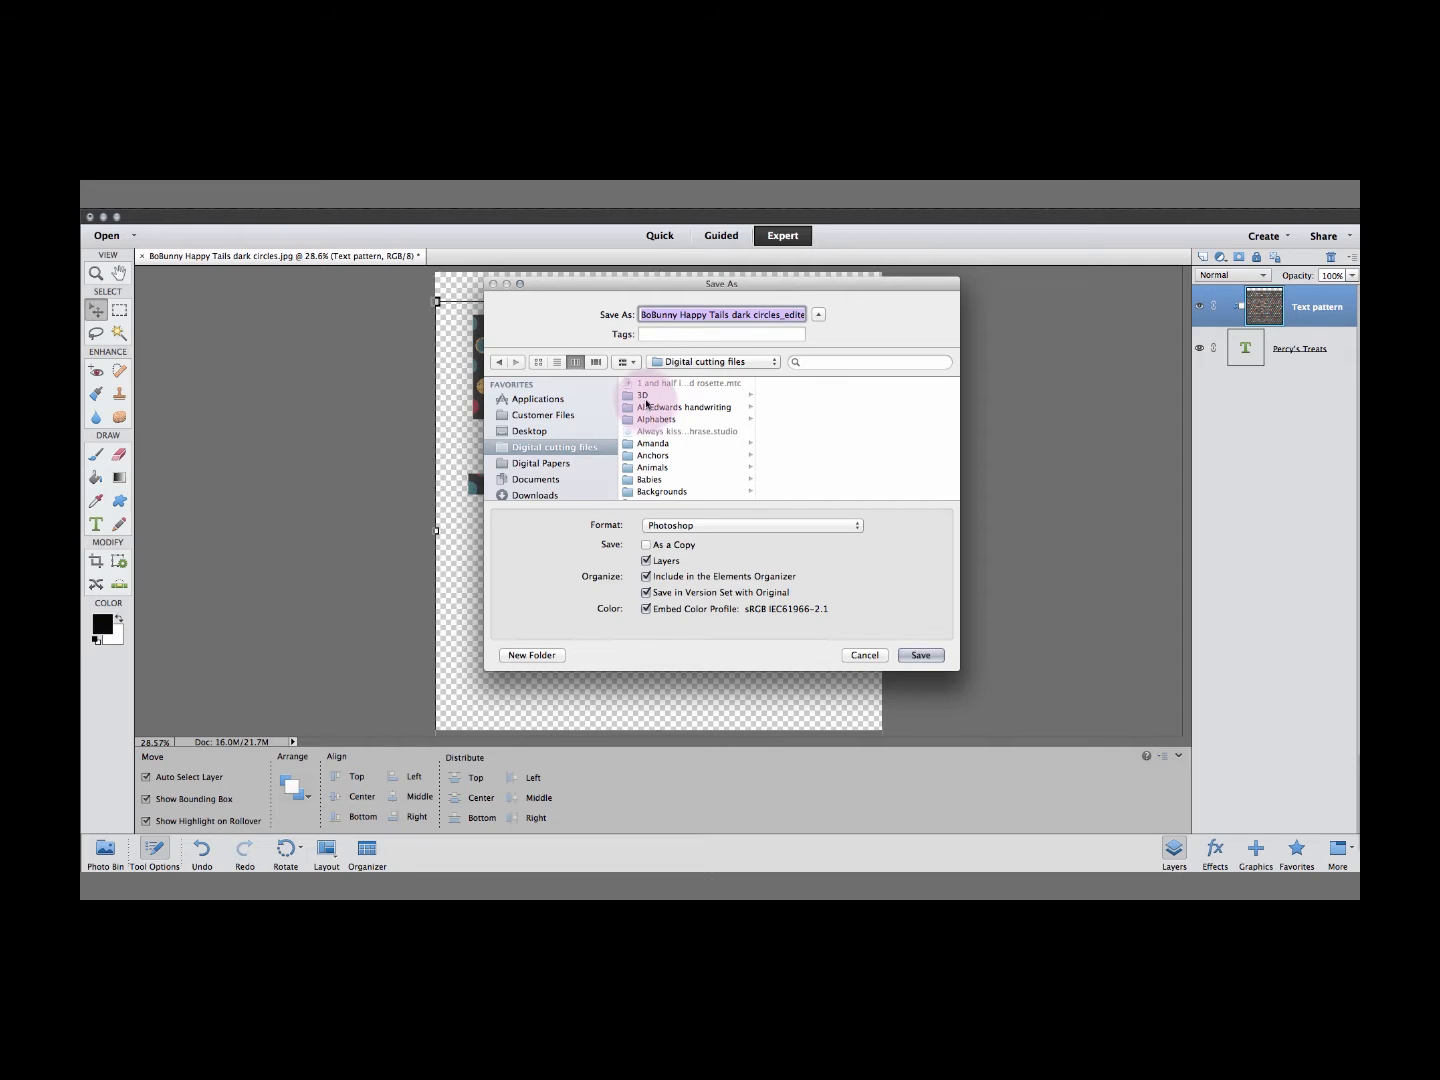
click(643, 396)
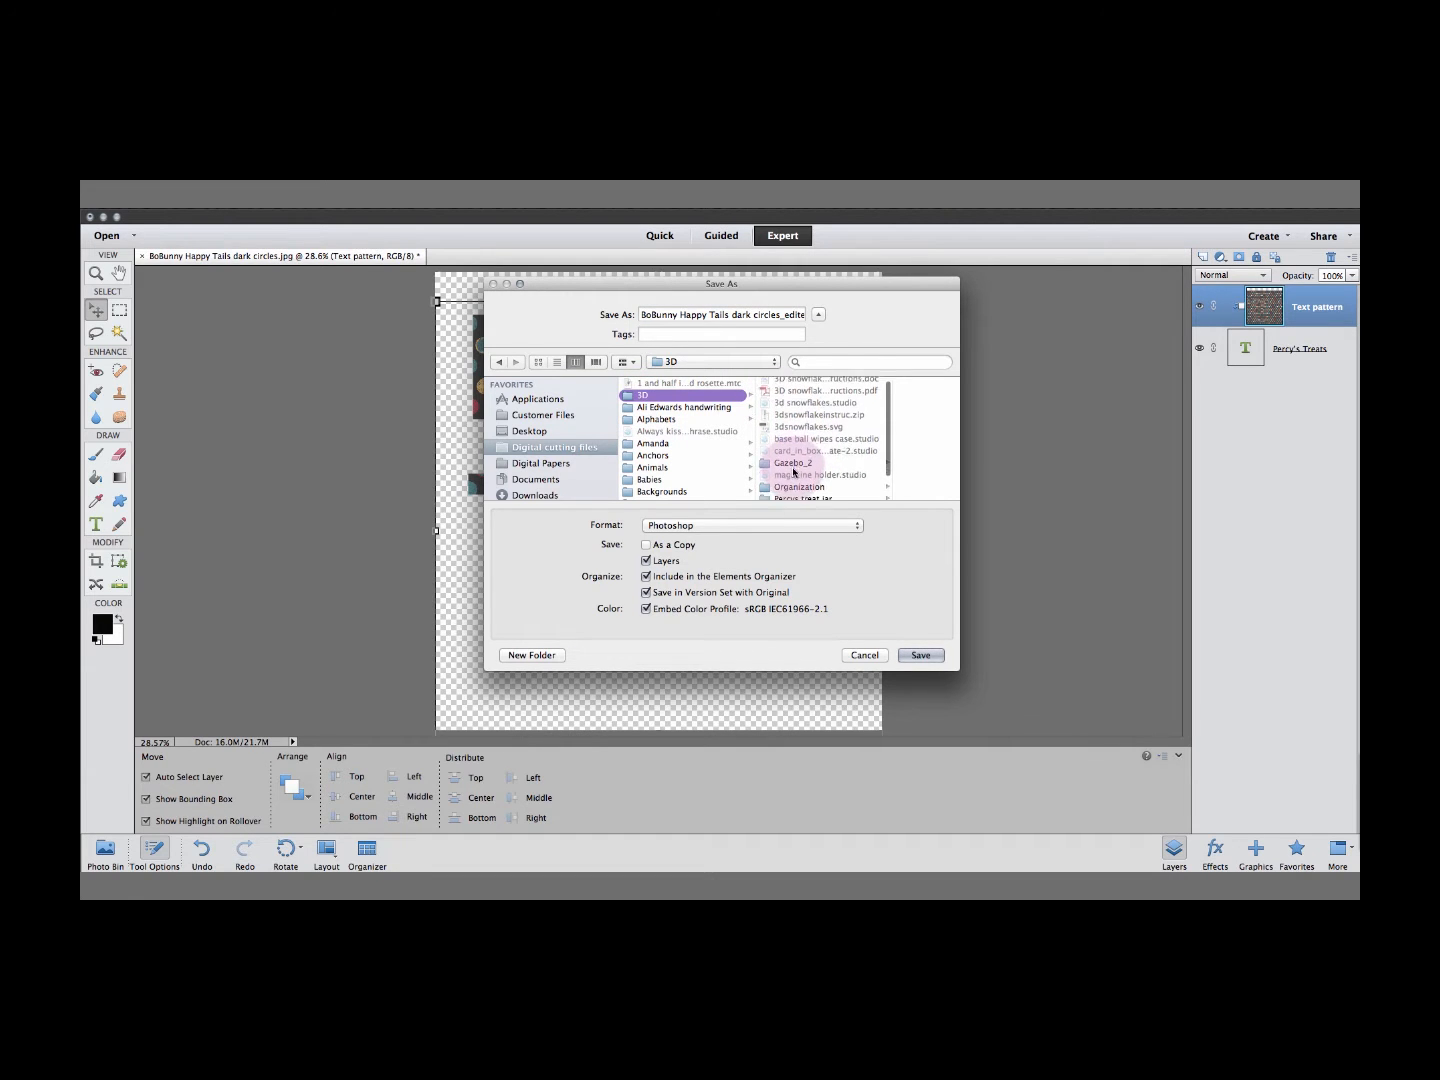
scroll(800, 465, down, 3)
click(796, 472)
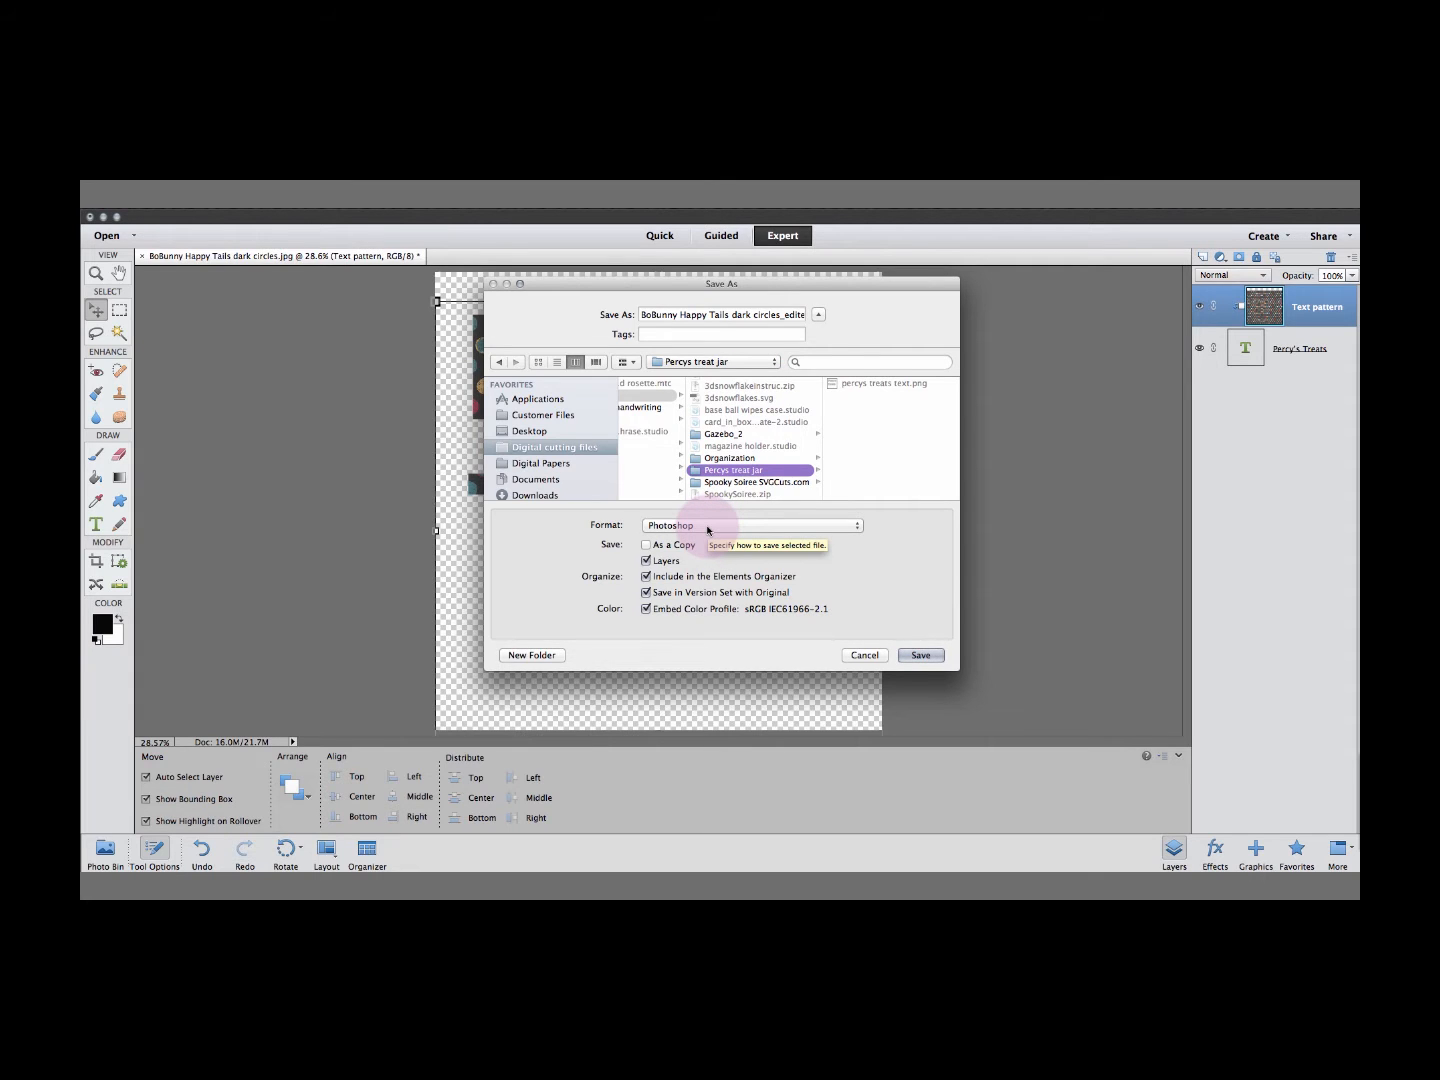
Name the layered file "percy treats text", save it in Photoshop format, and close the document.
click(663, 315)
triple_click(663, 315)
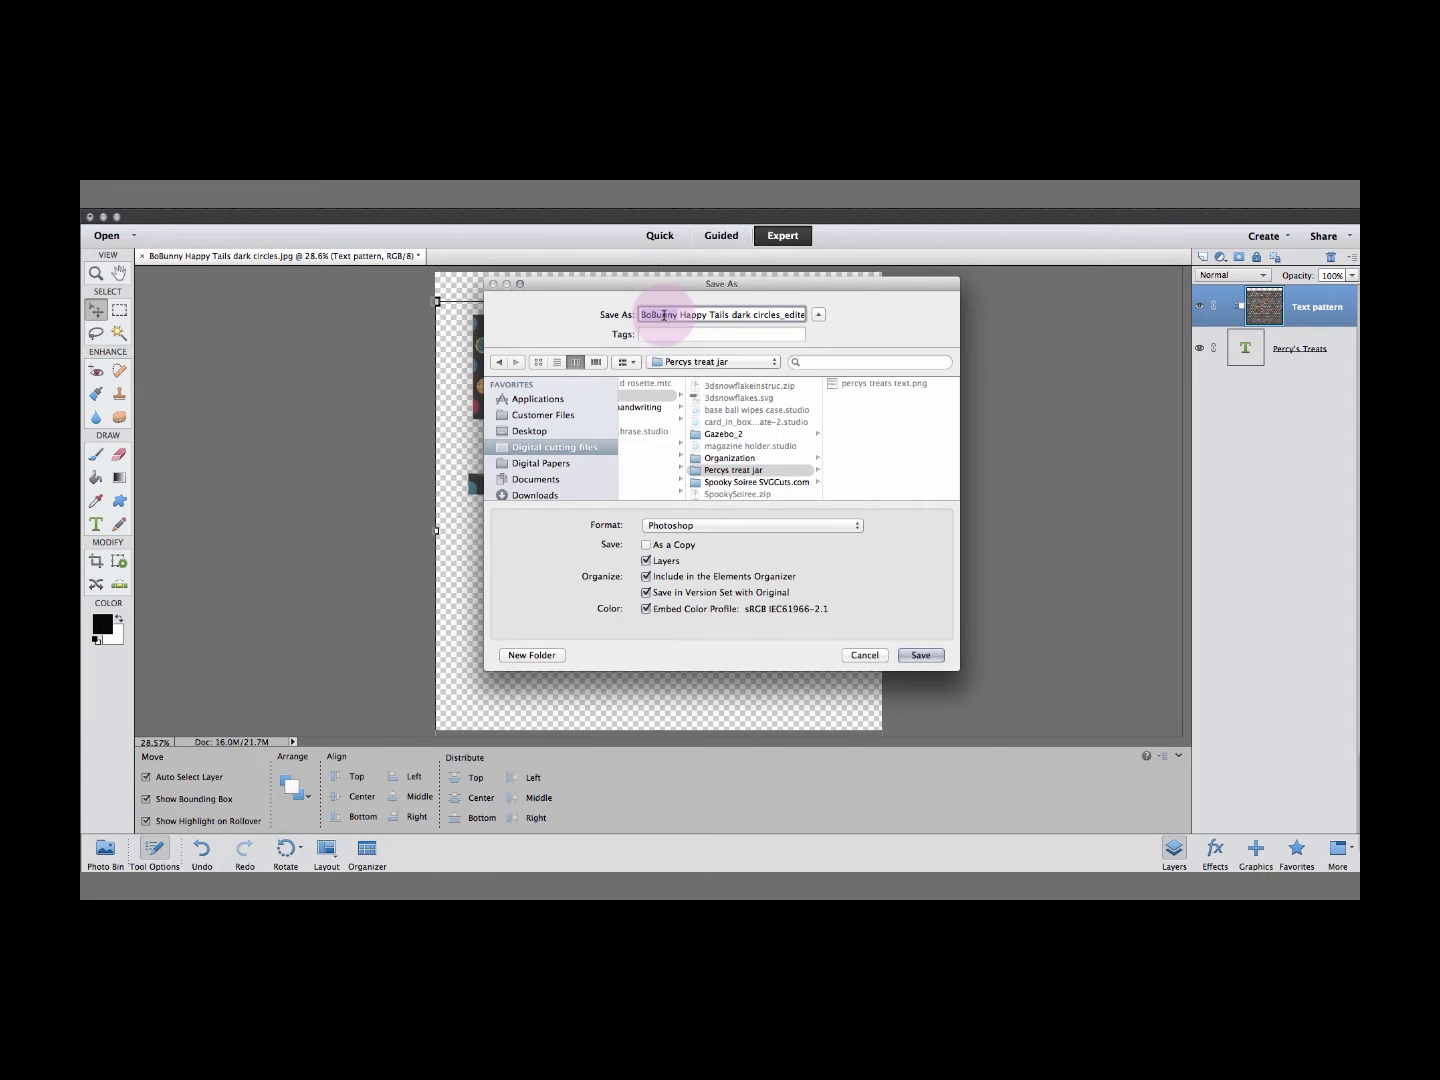
text(per)
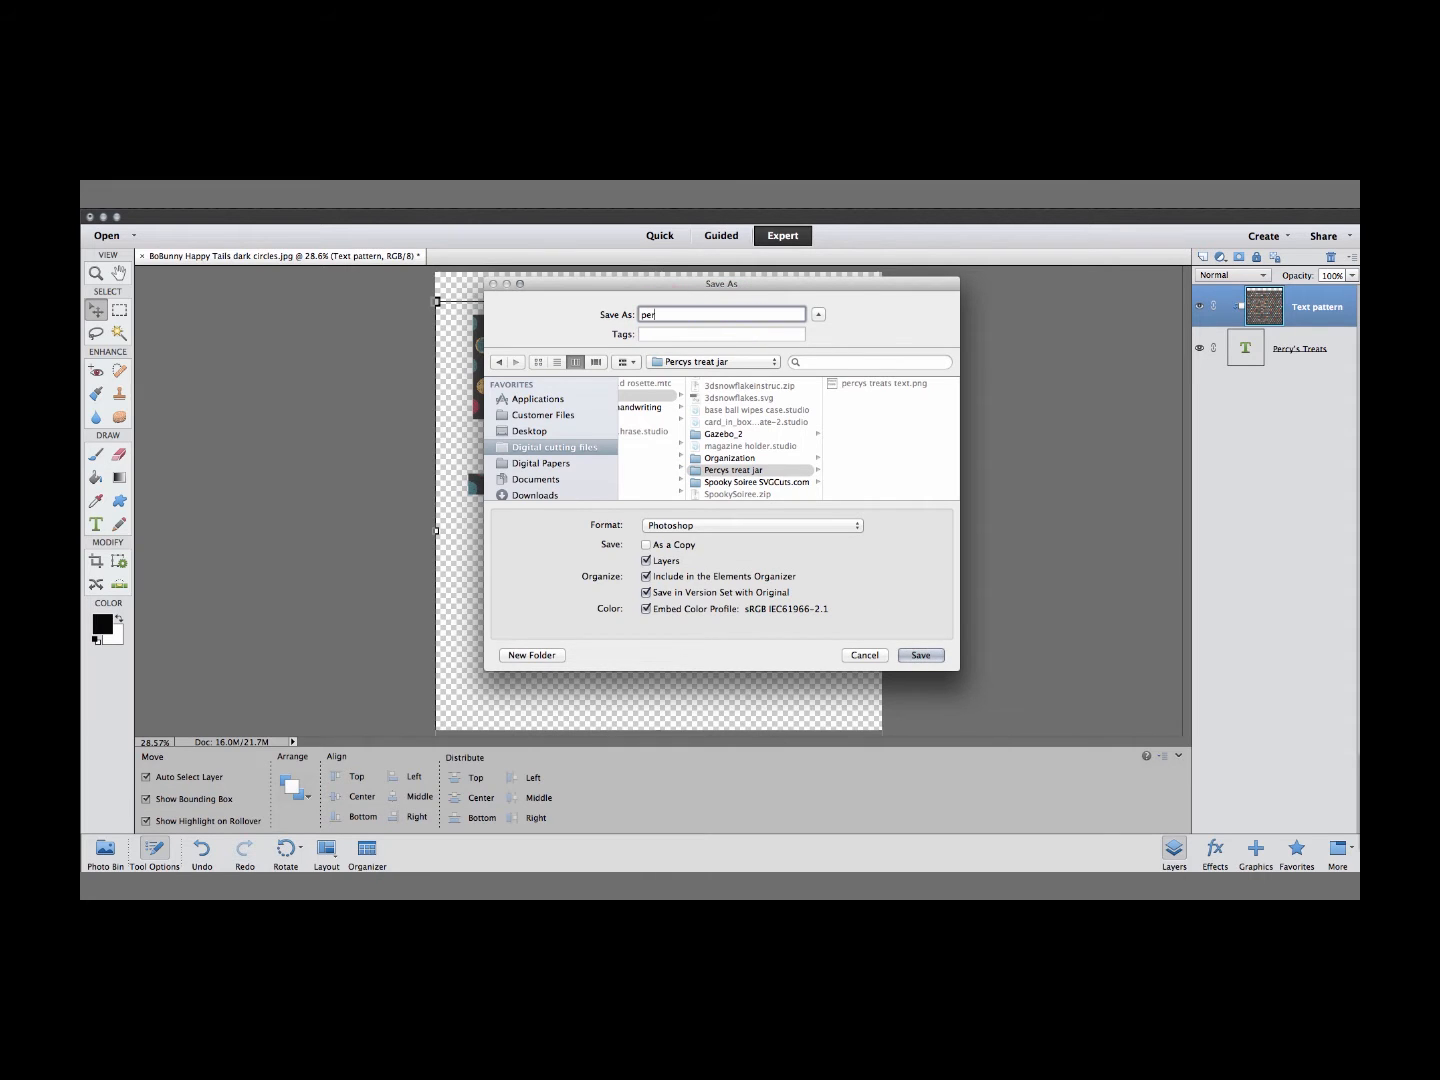
text(cy treats text)
click(922, 655)
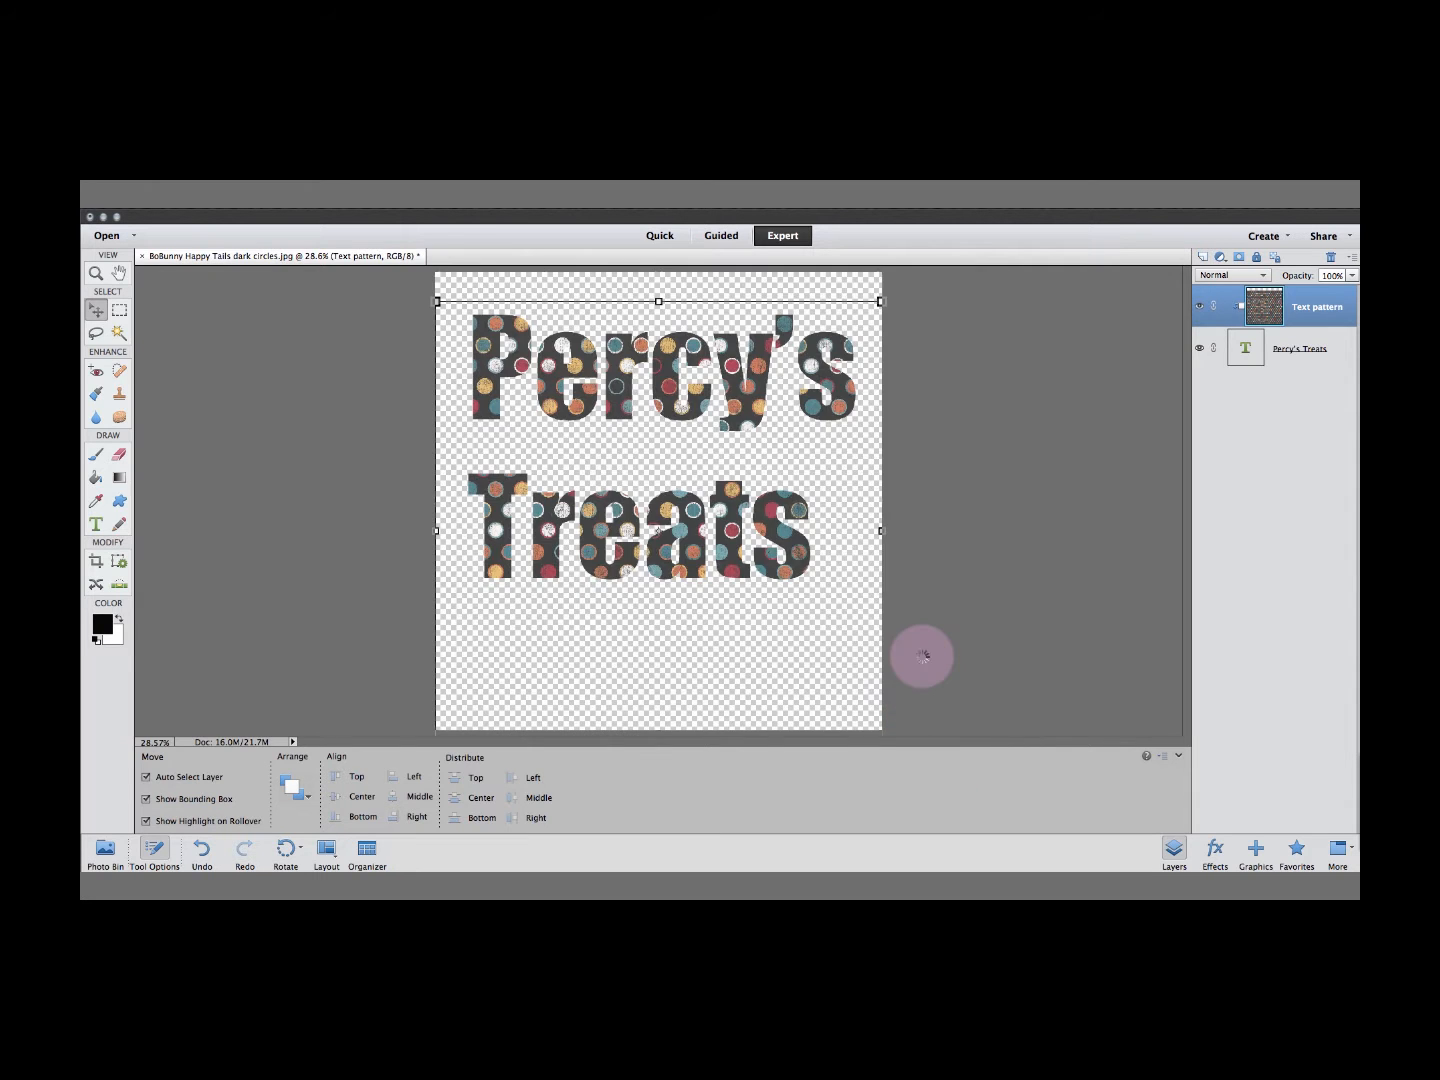
key(super+w)
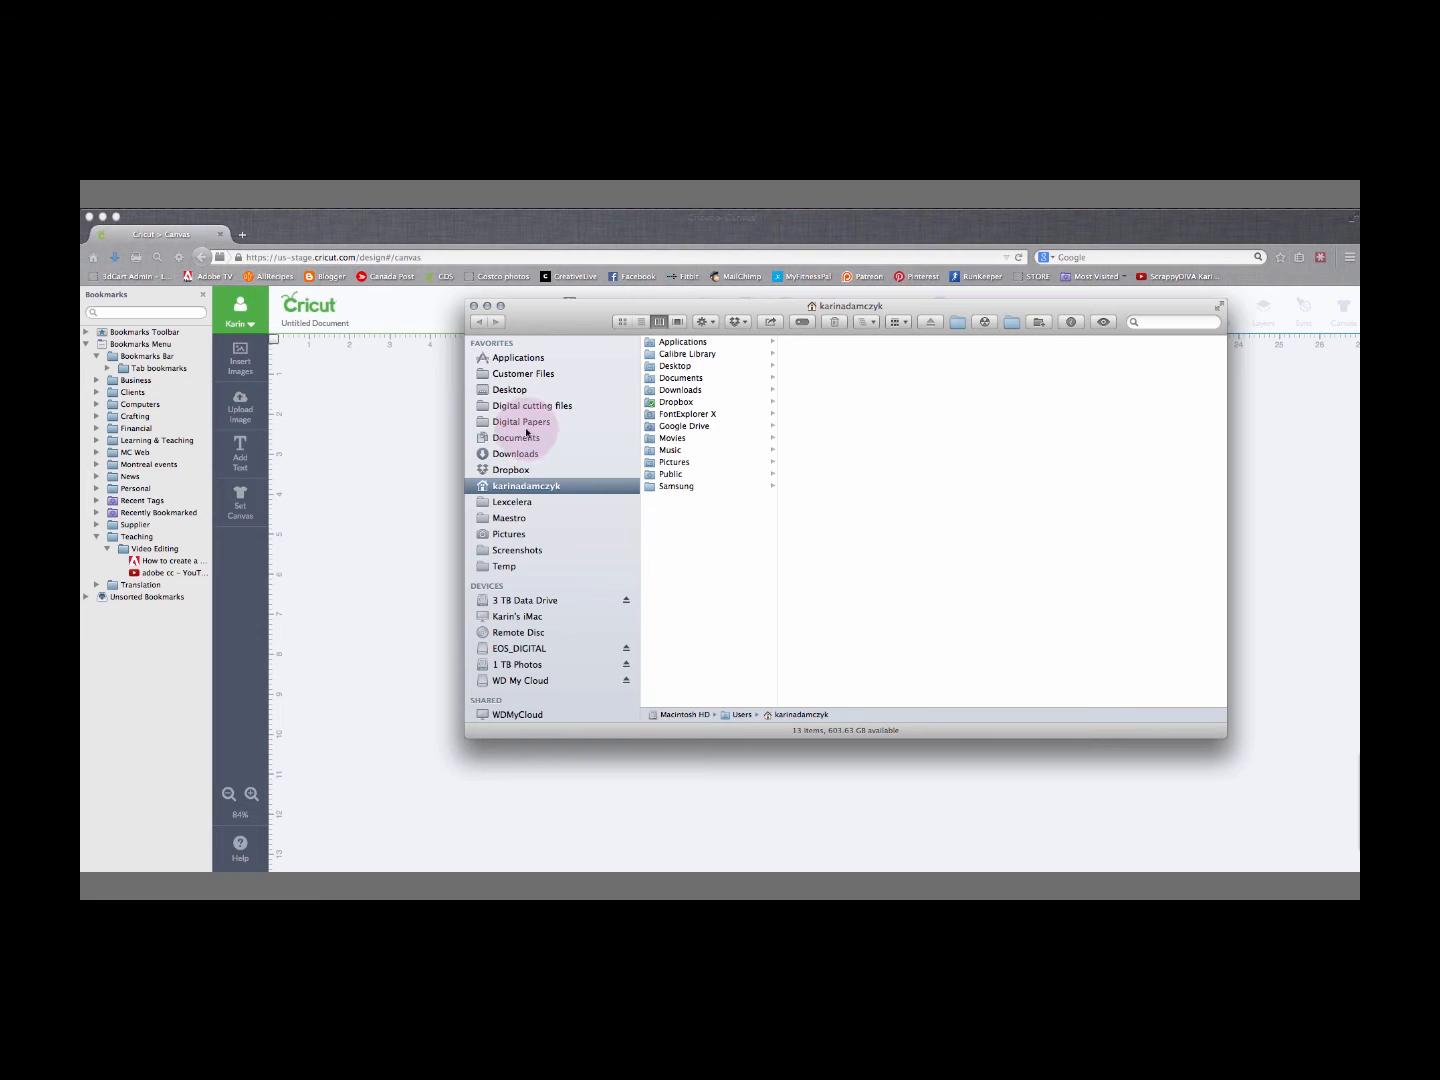
In Finder, browse to Digital cutting files > 3D > Percys treat jar and preview the saved PNG and PSD files.
click(521, 410)
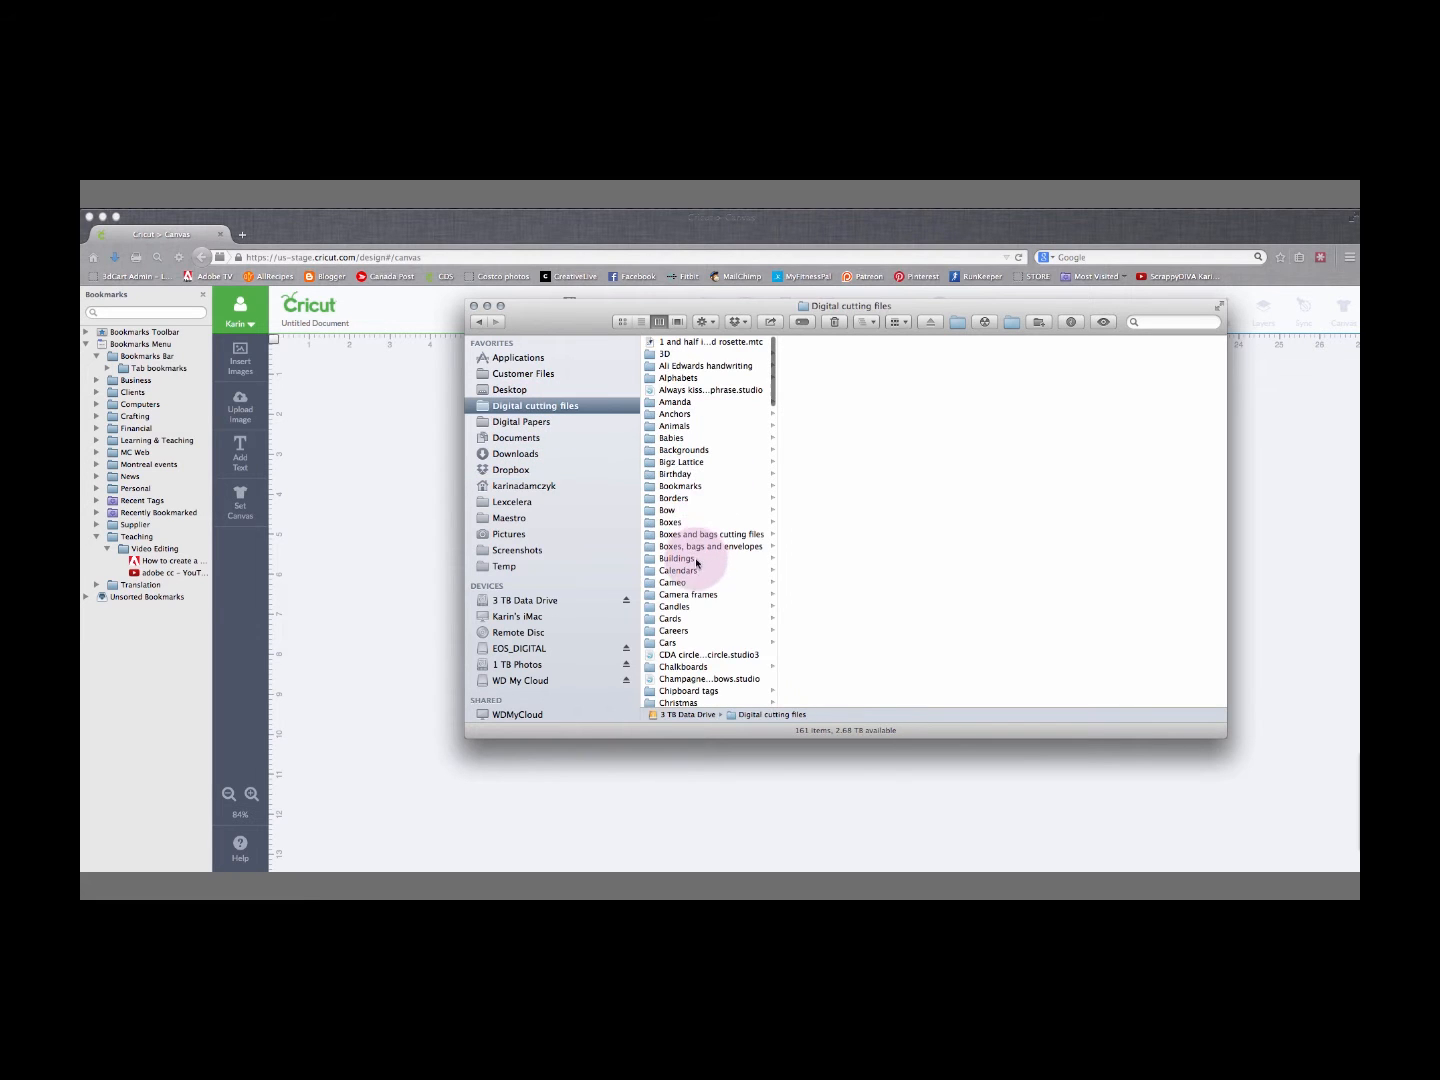
click(669, 356)
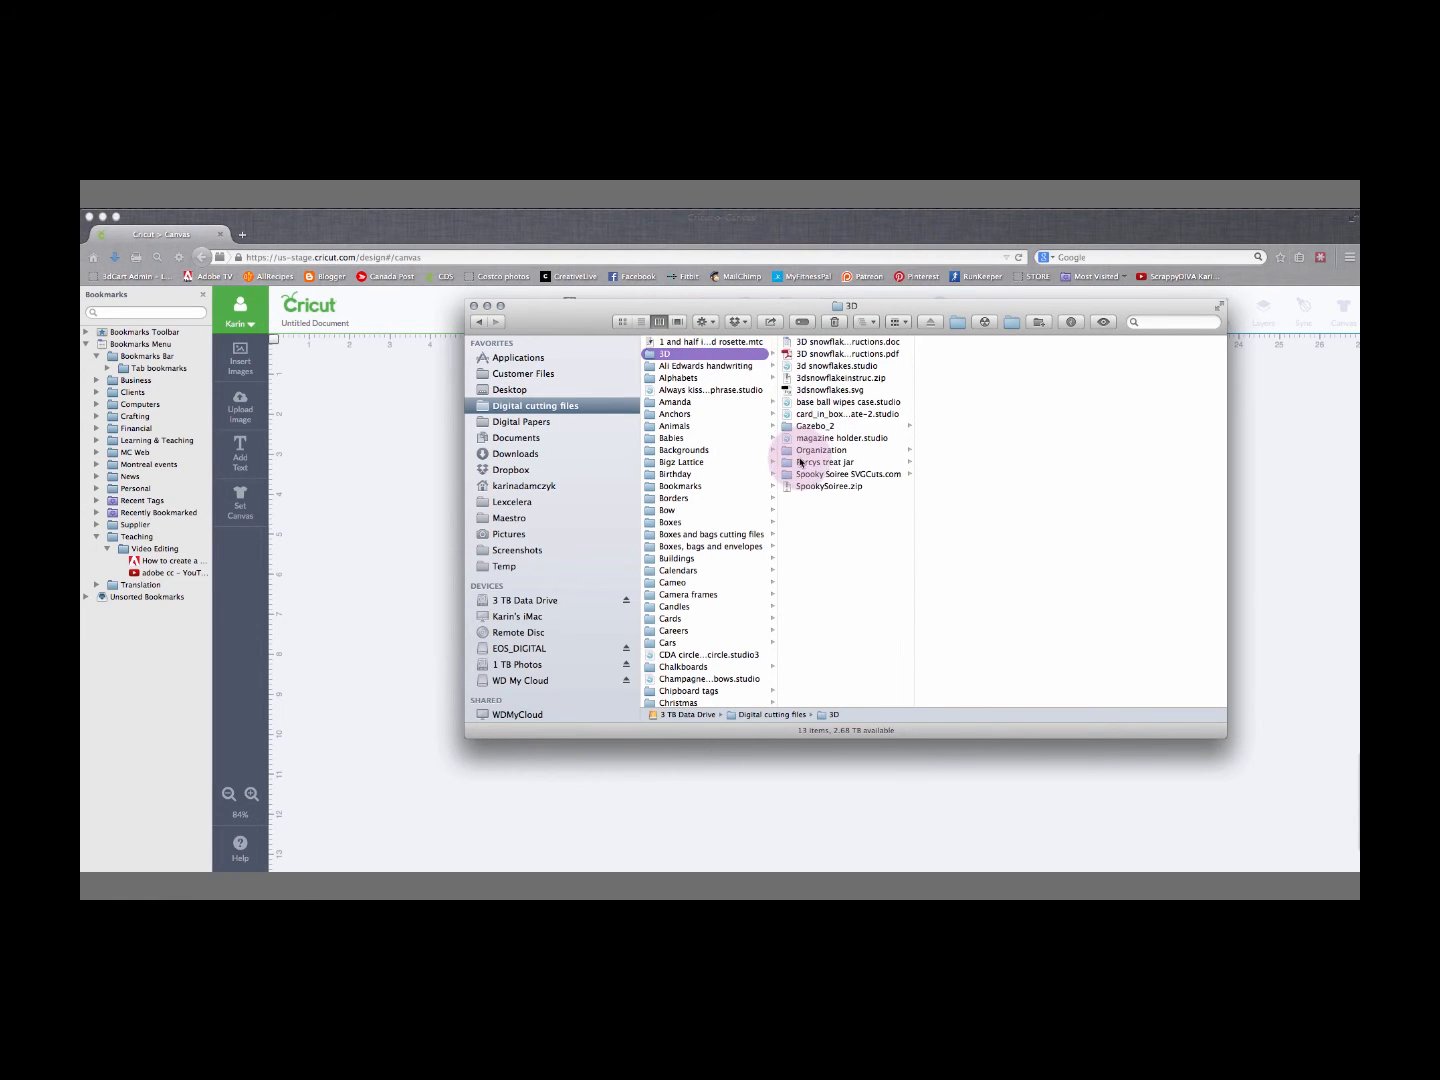
click(818, 463)
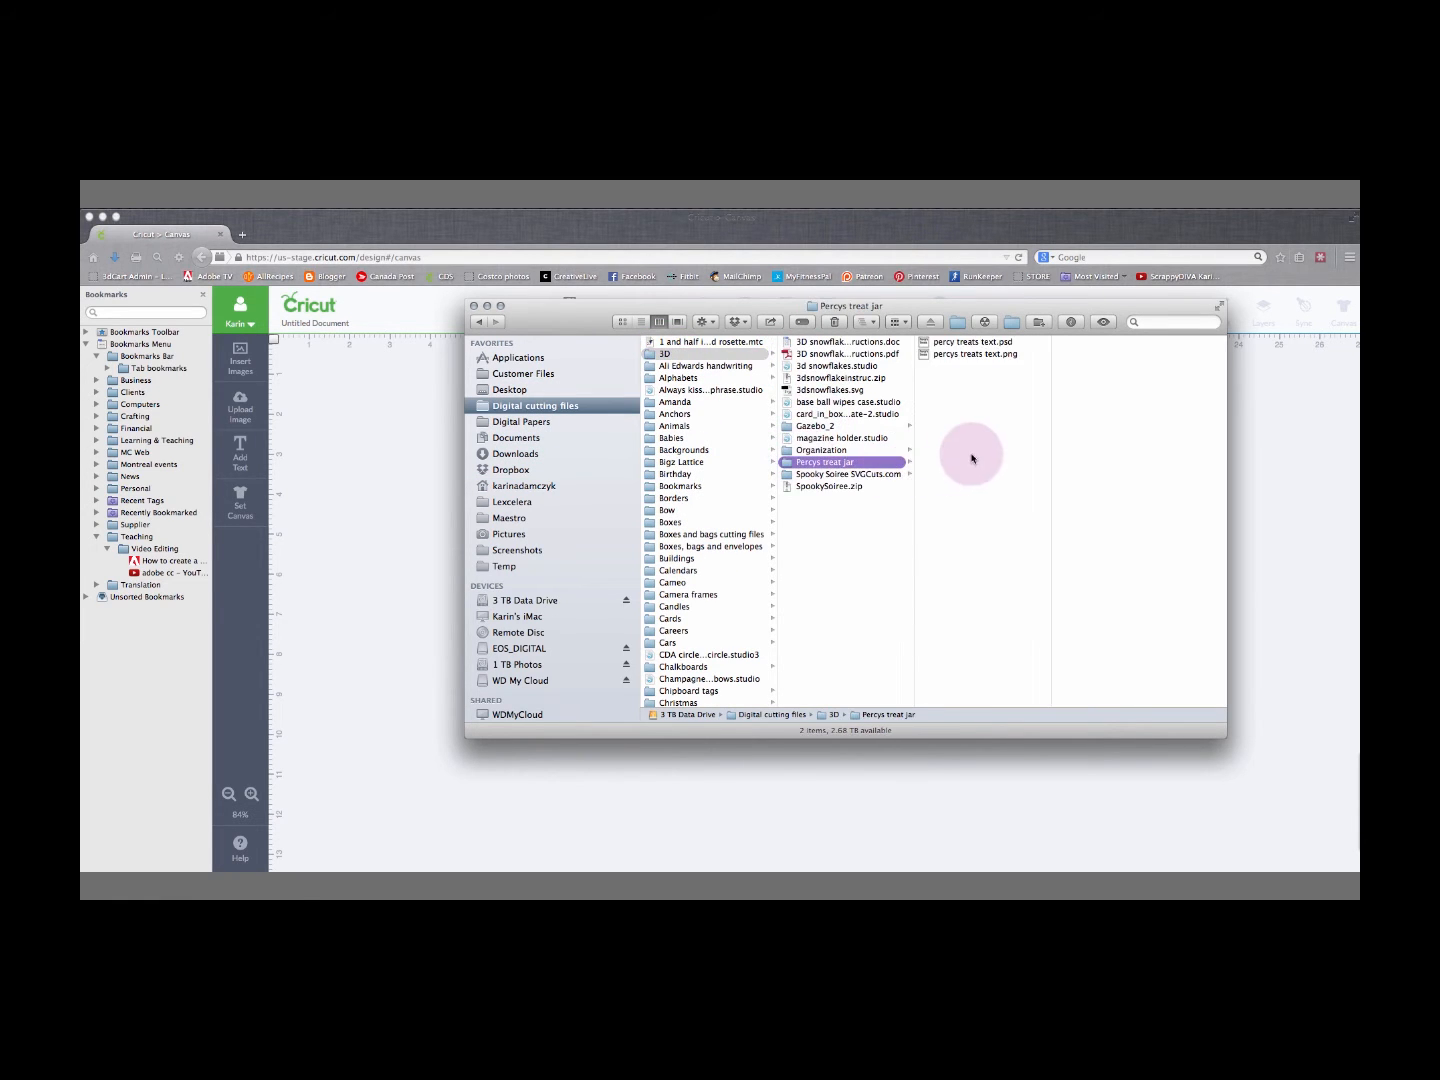
click(963, 356)
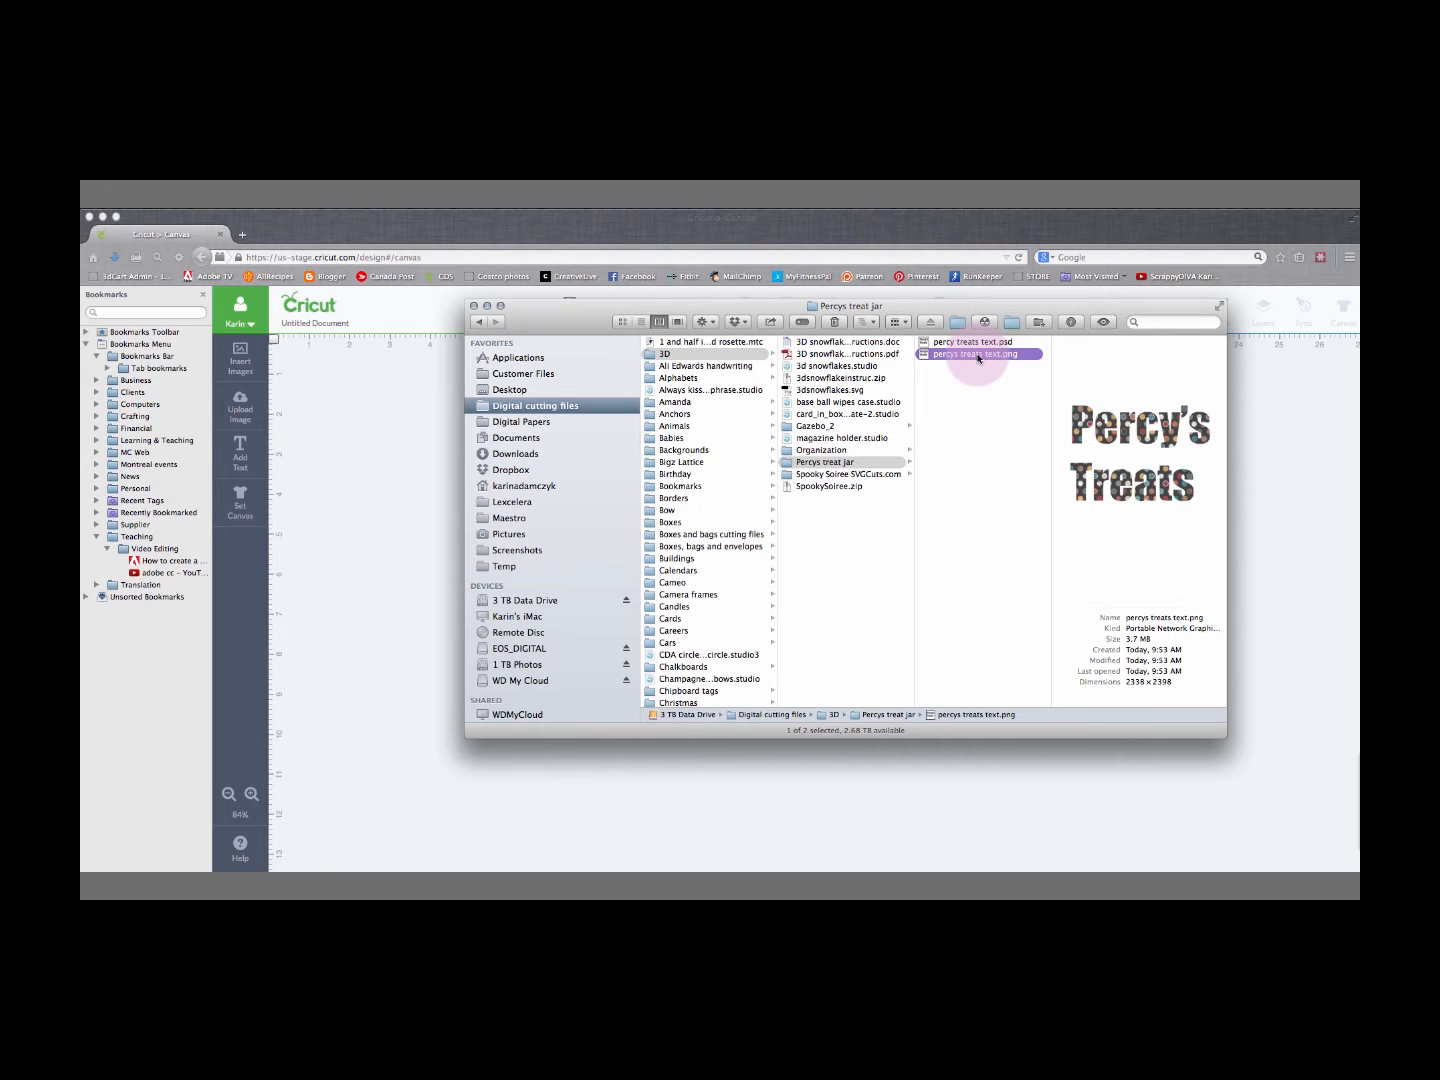
click(978, 343)
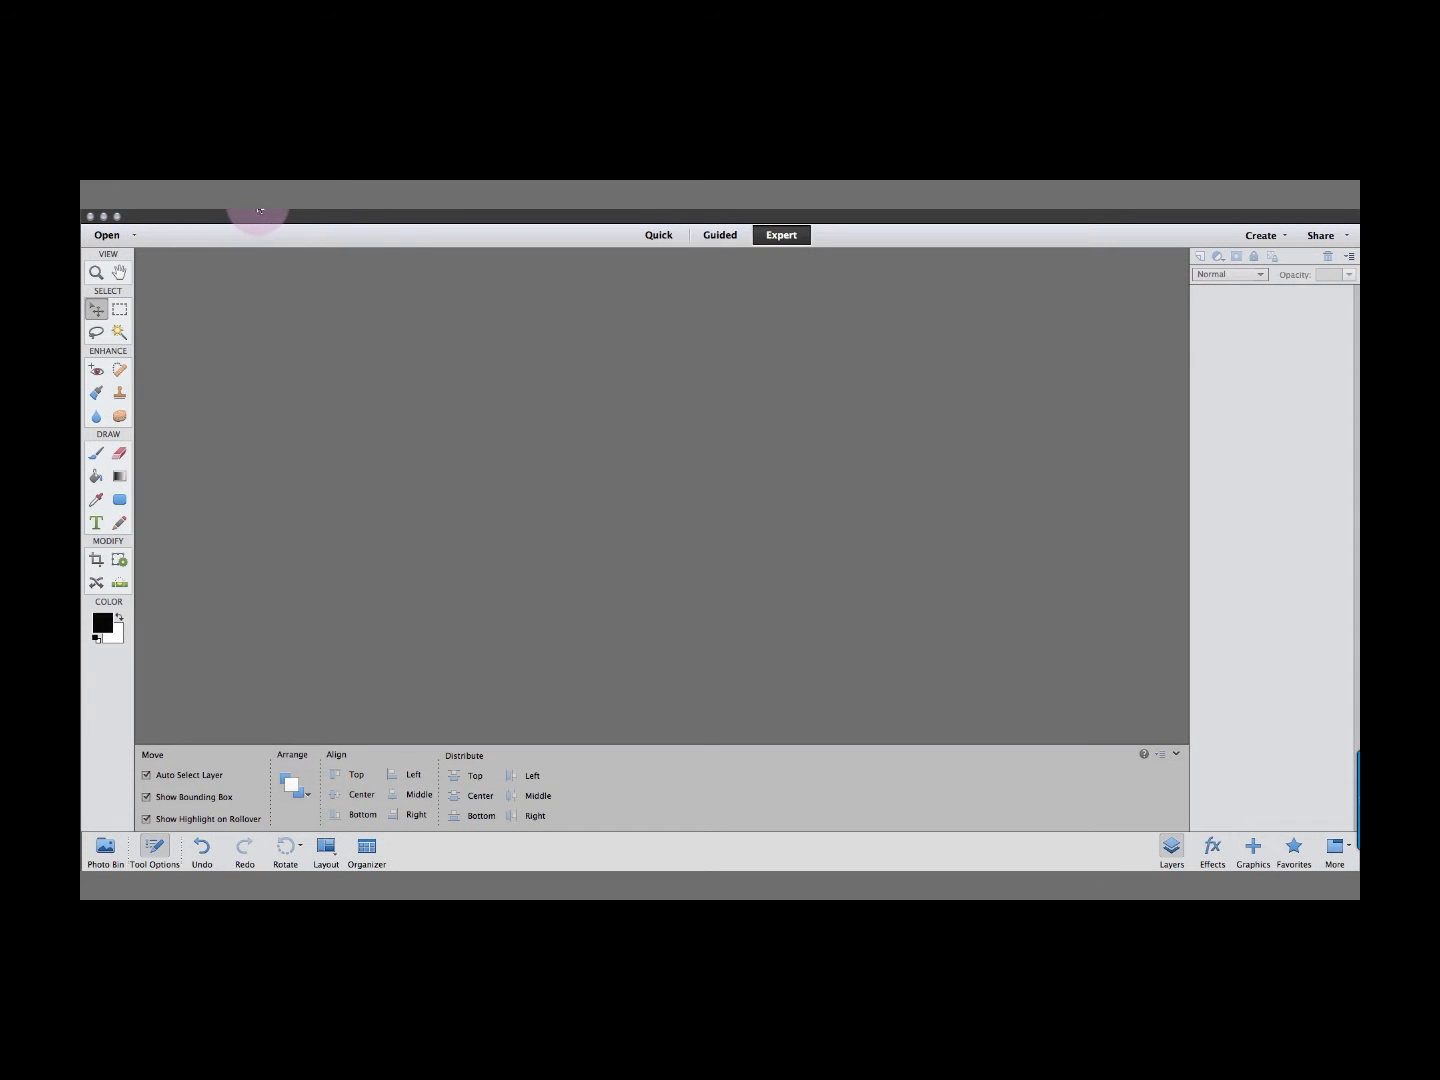
In Photoshop Elements, open "medium wood panels.jpg" from the Digital Papers folder.
click(245, 212)
click(284, 231)
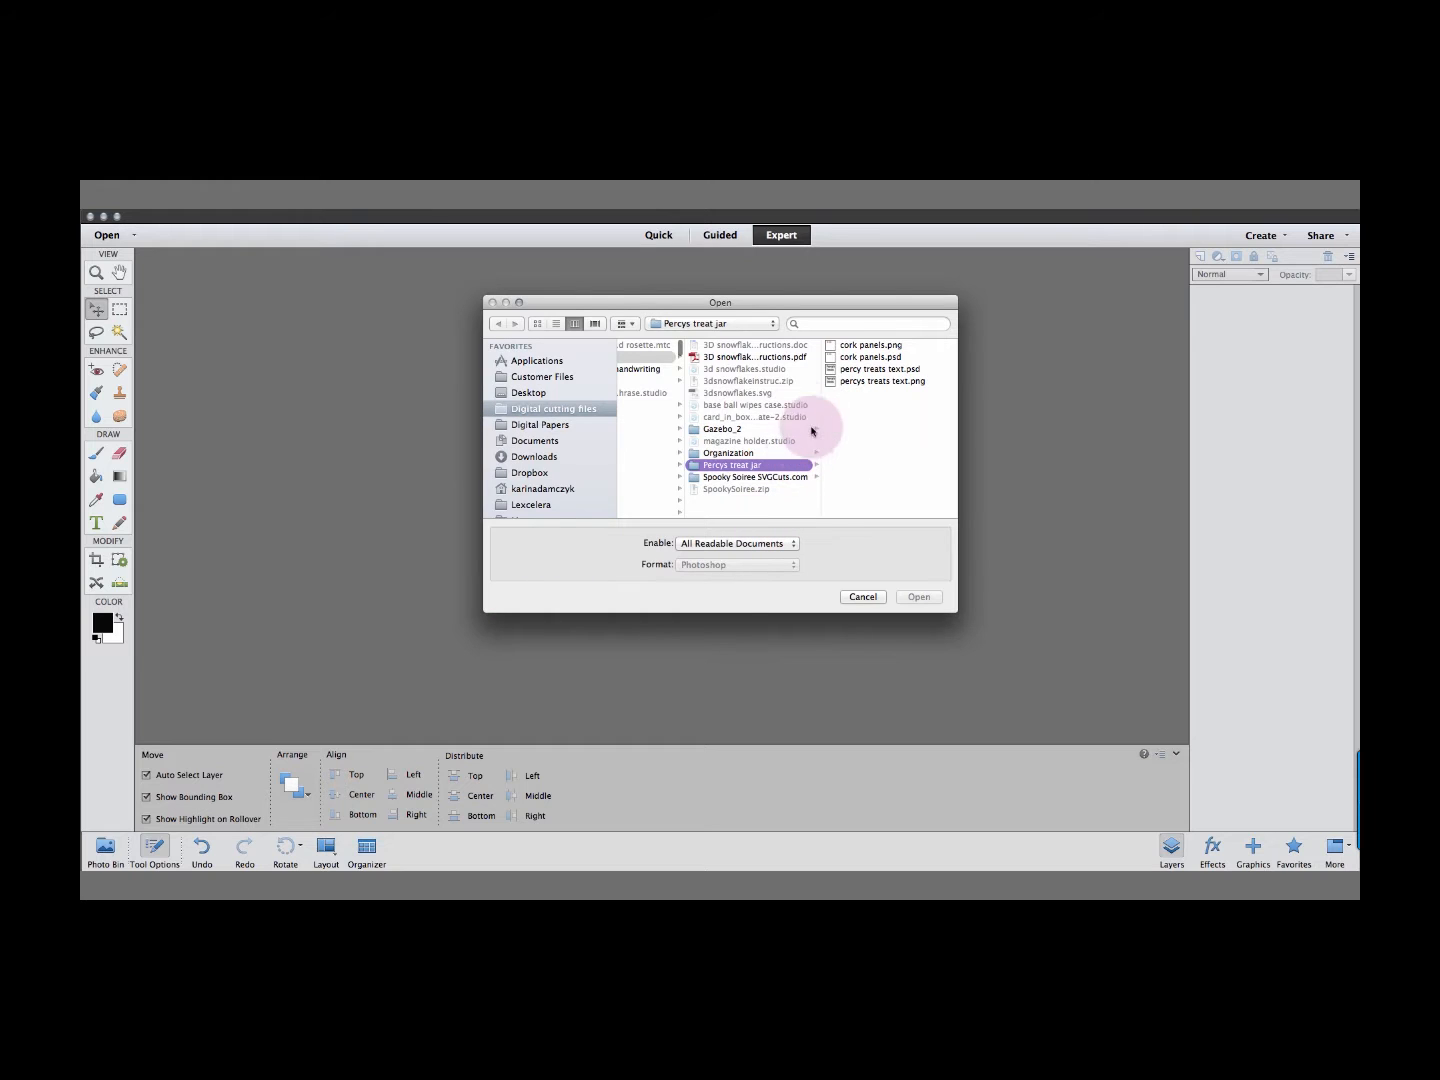
click(544, 426)
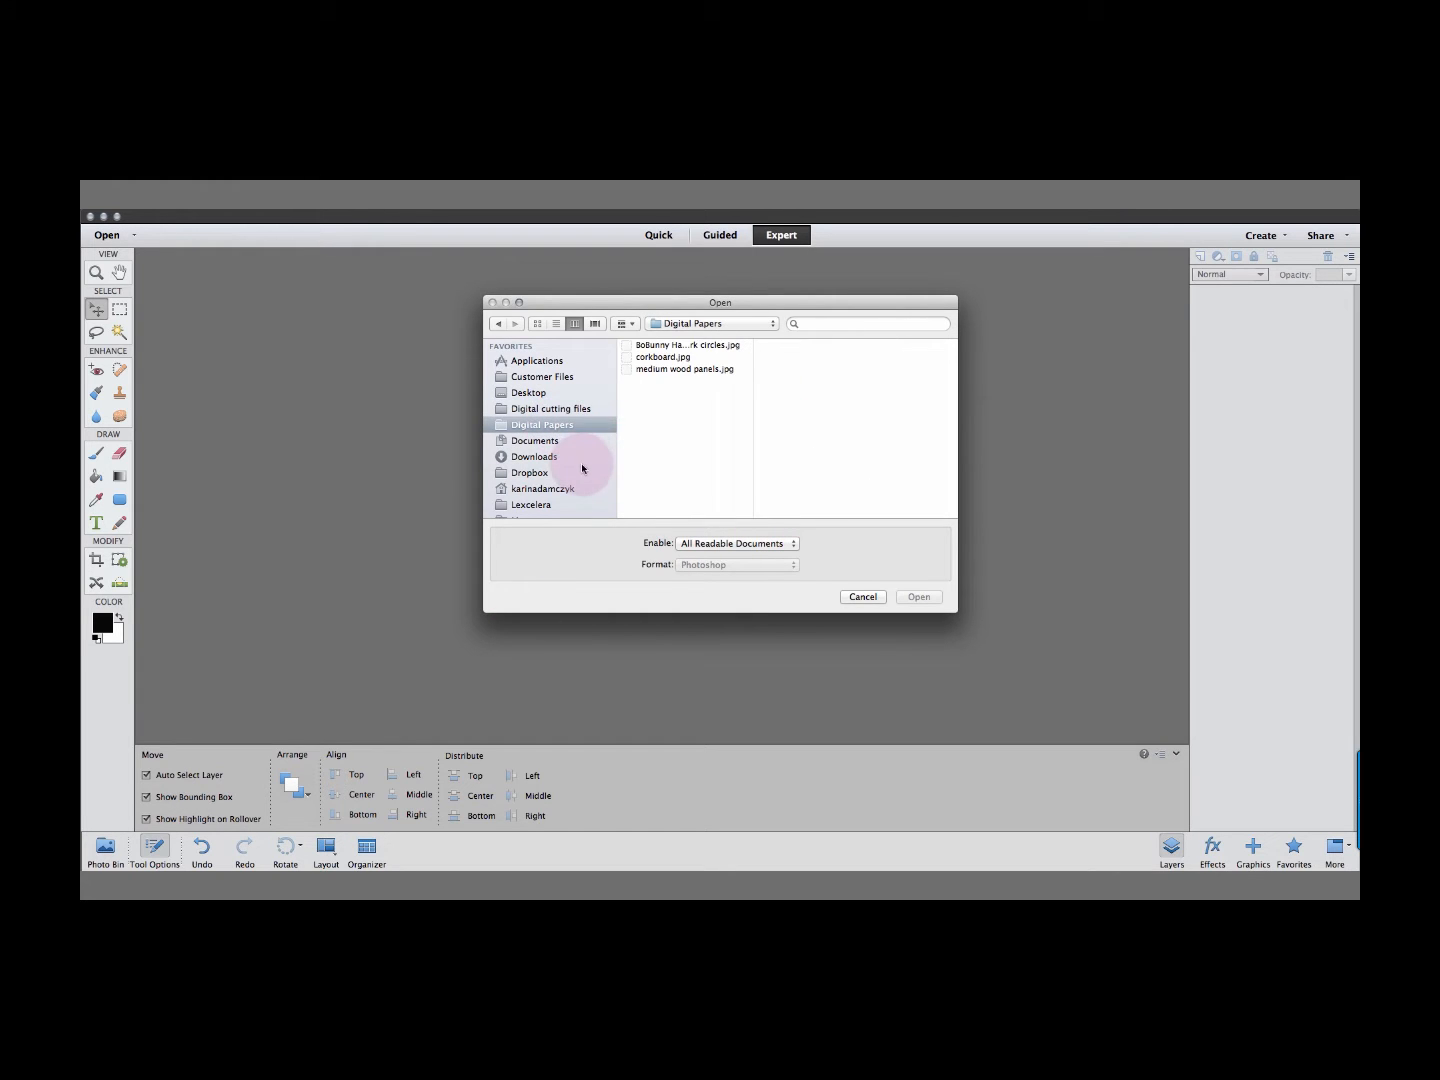
click(655, 369)
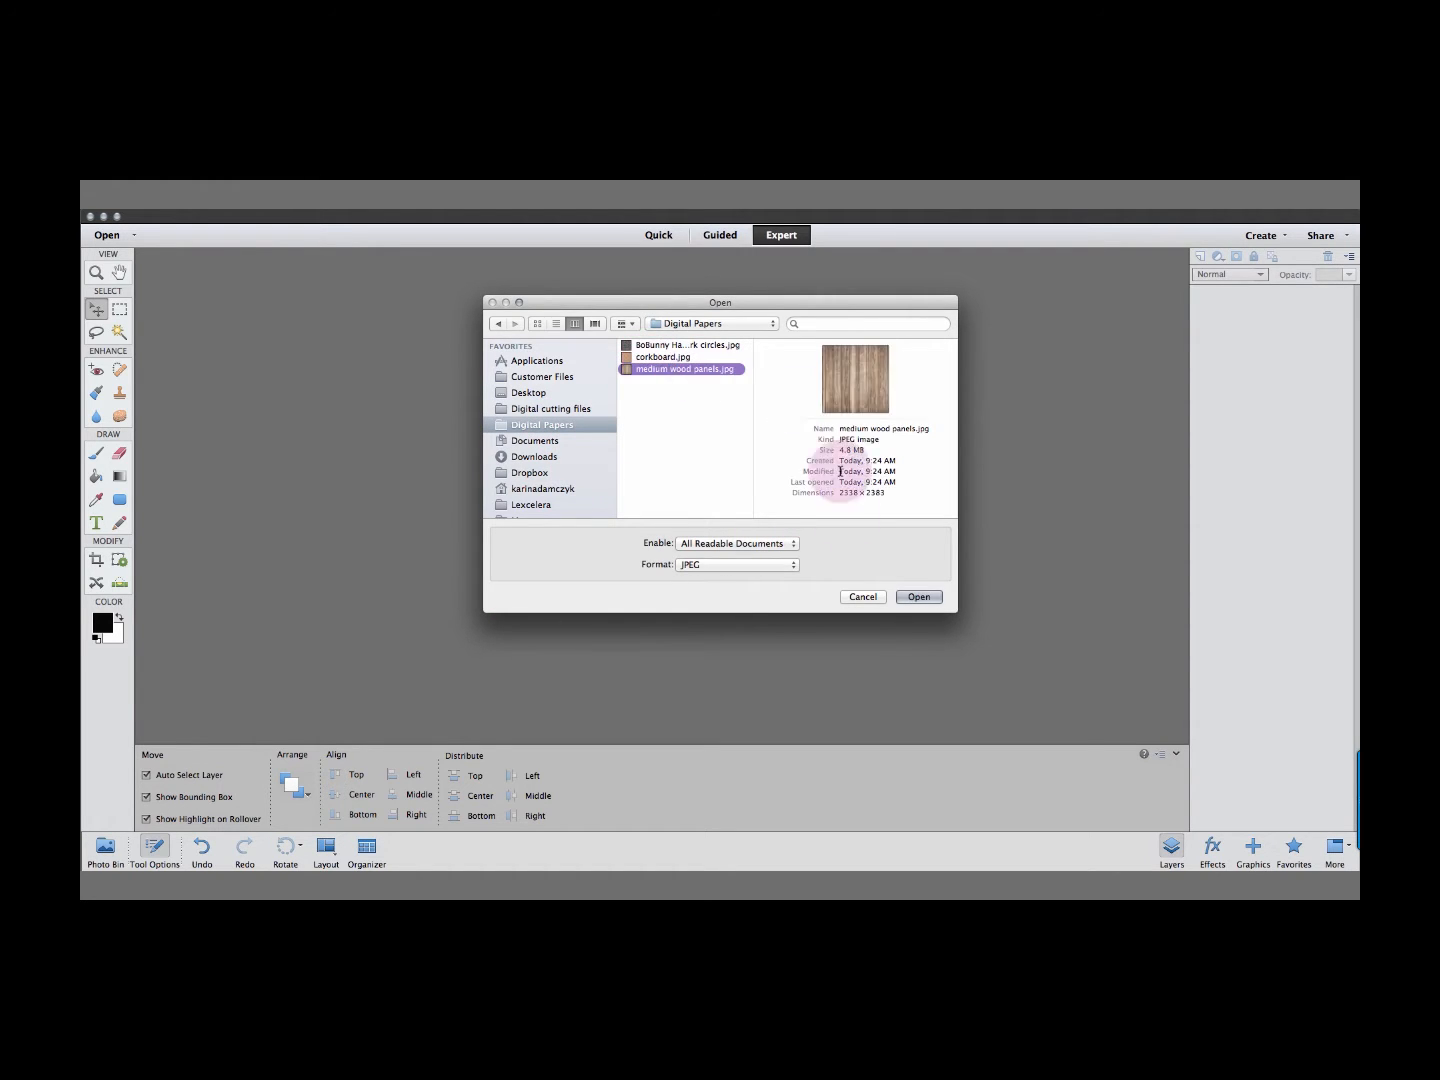
click(919, 609)
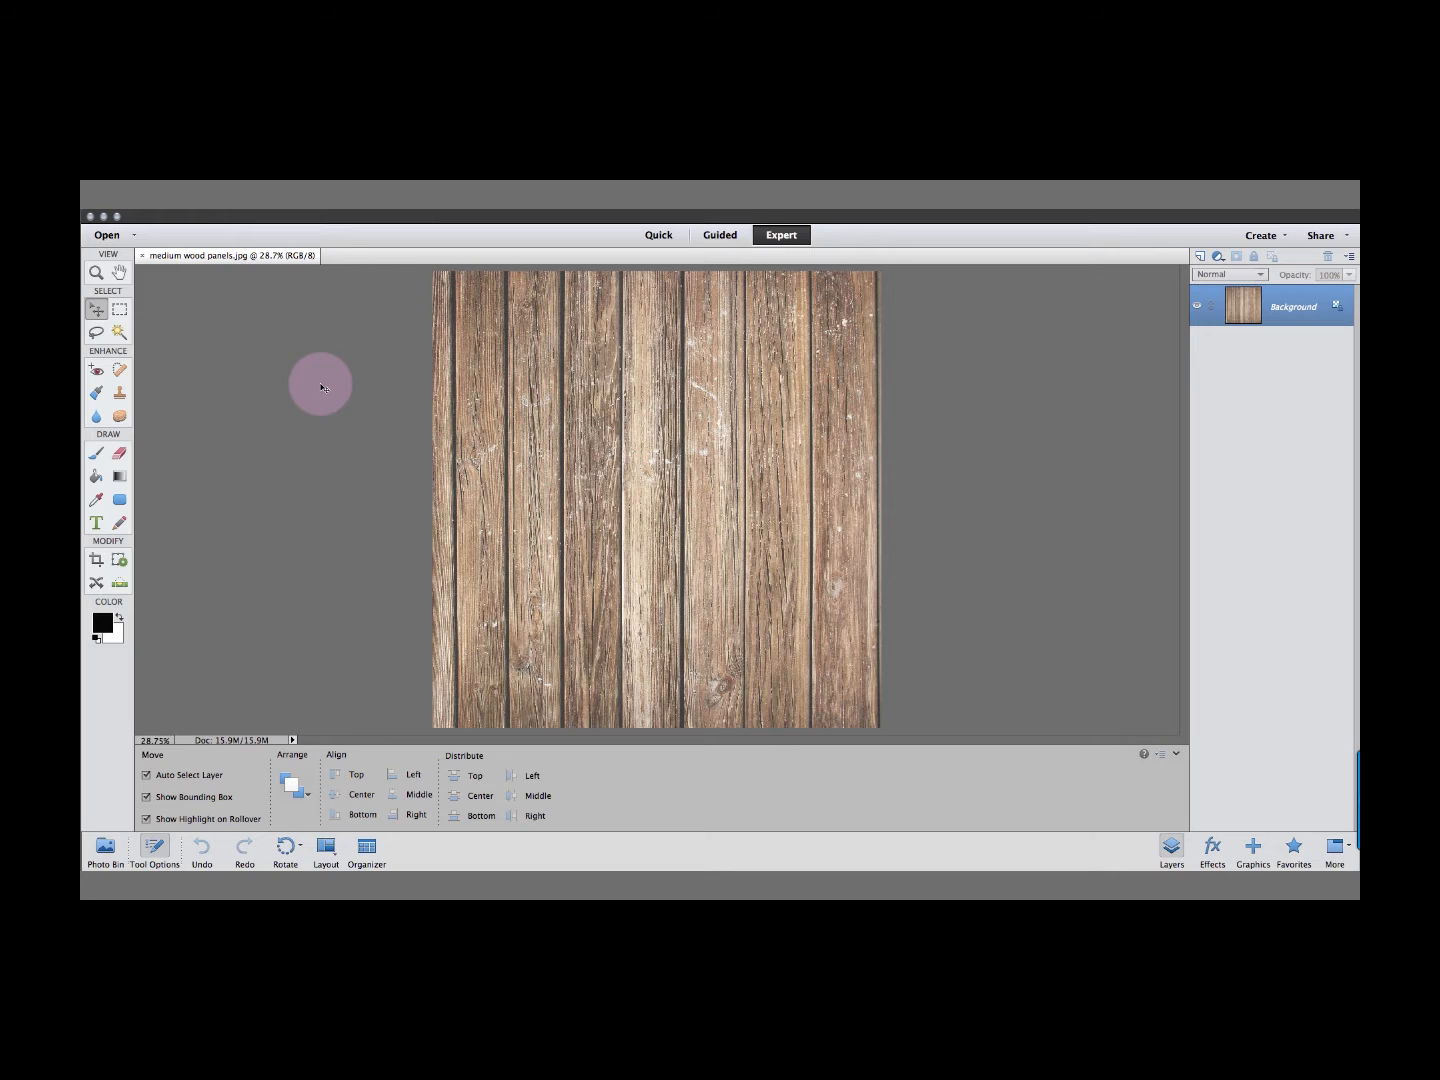
Place a black fixed-size ellipse, 5.25 cm wide and 5.25 cm high, on the left half of the wood panels.
click(119, 499)
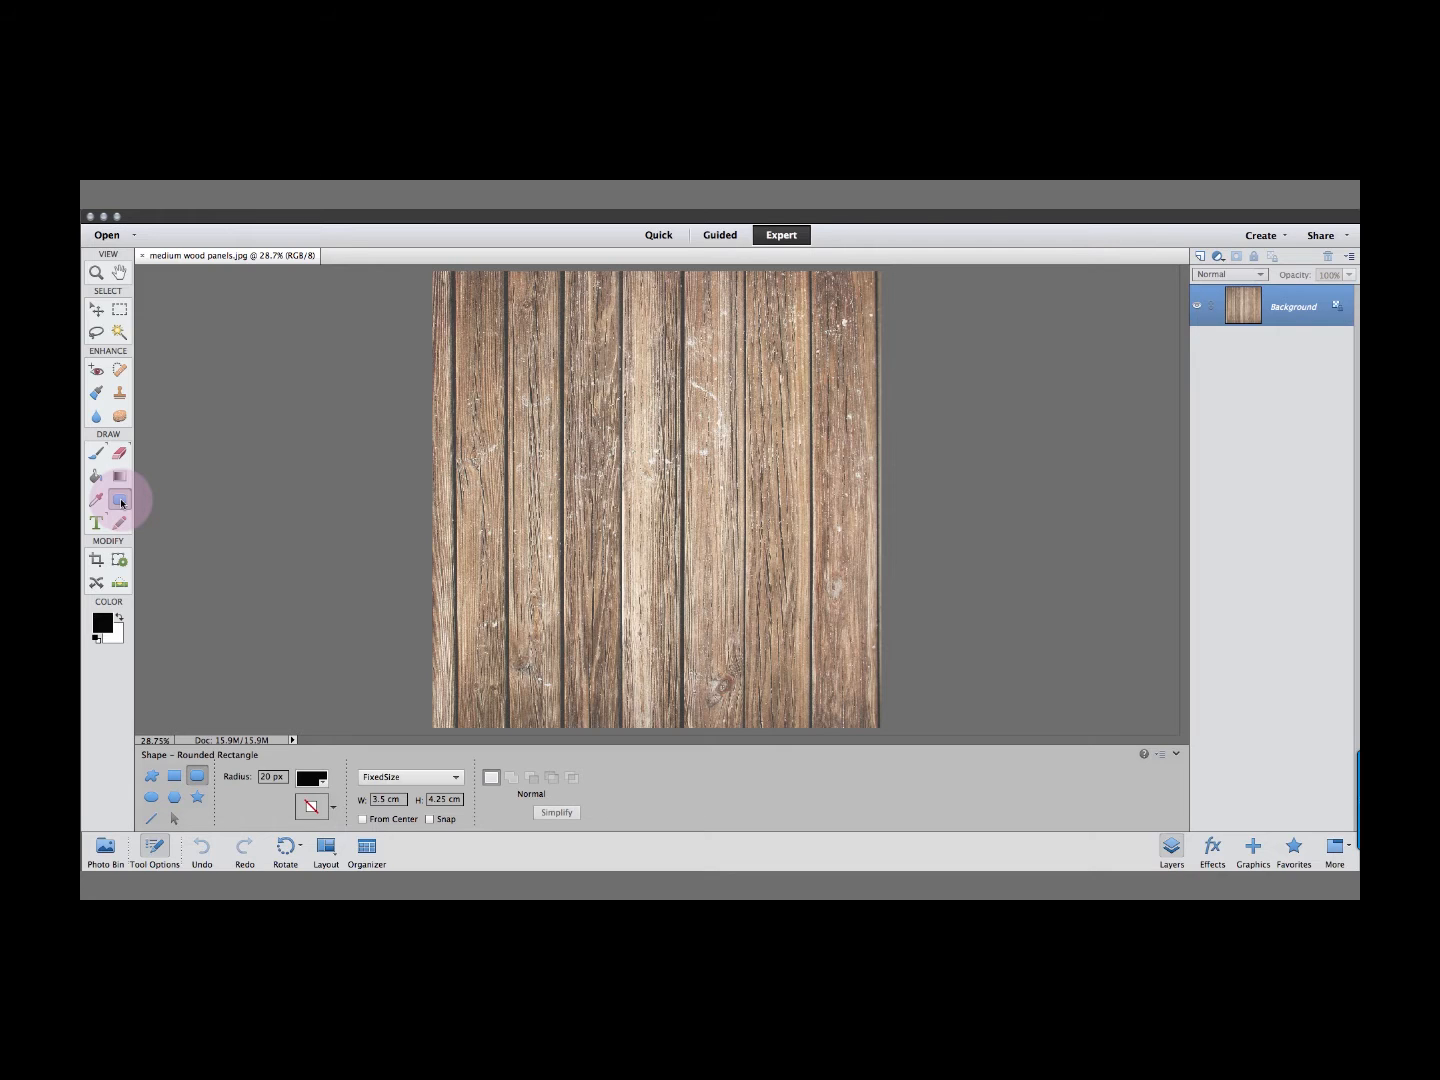
click(151, 798)
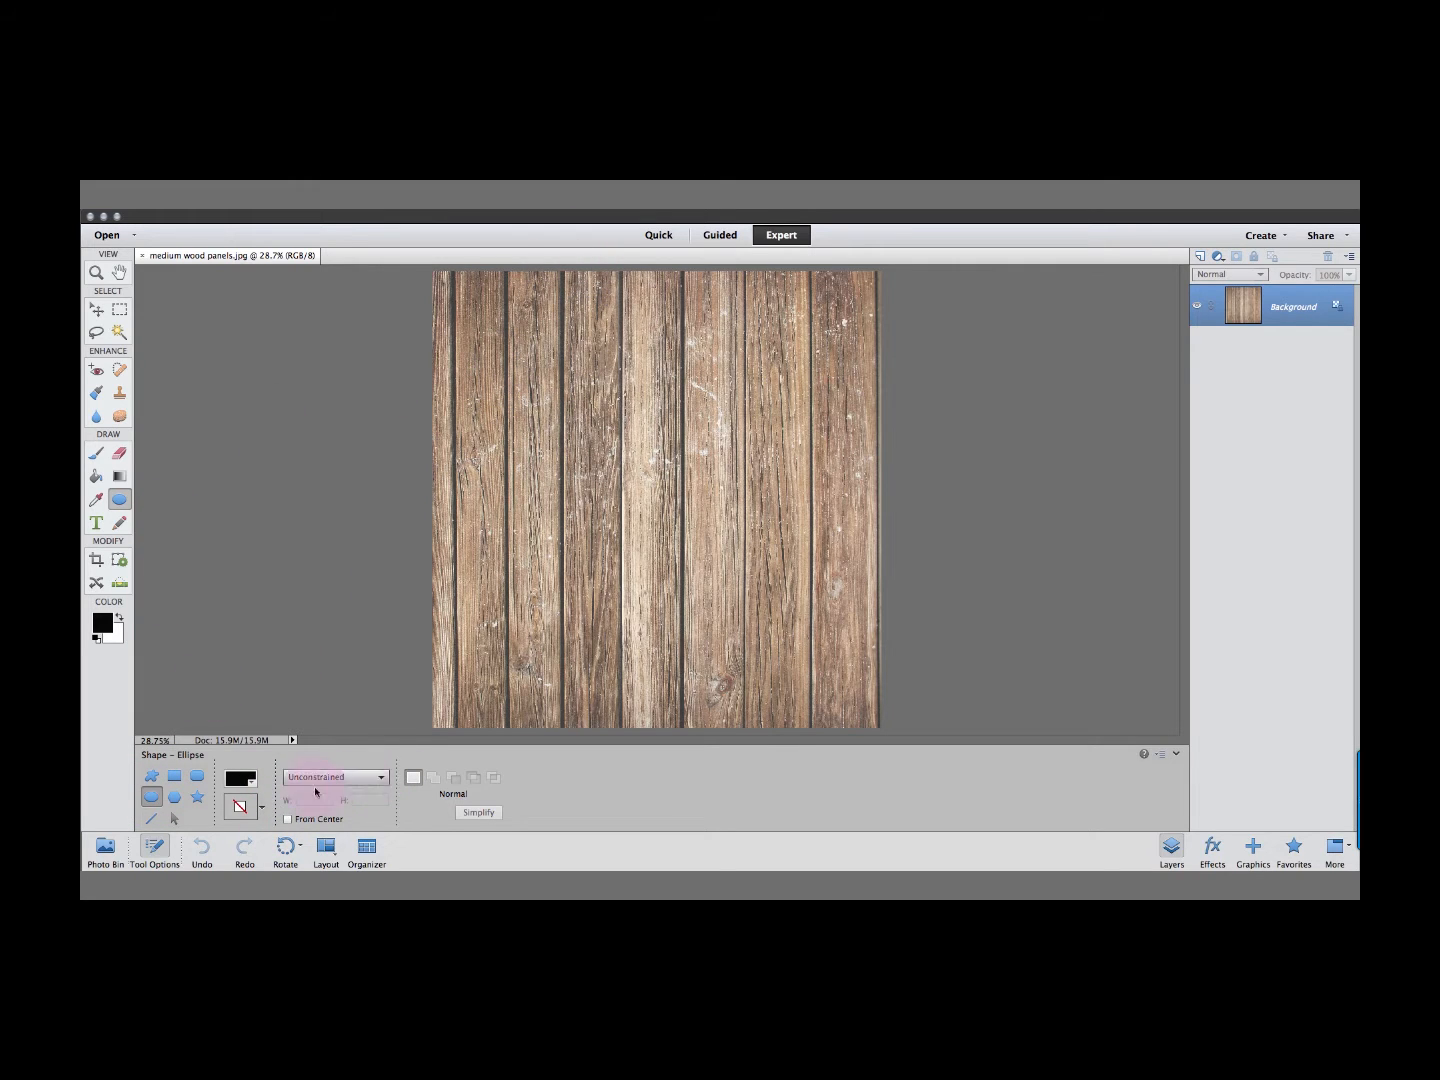
click(380, 782)
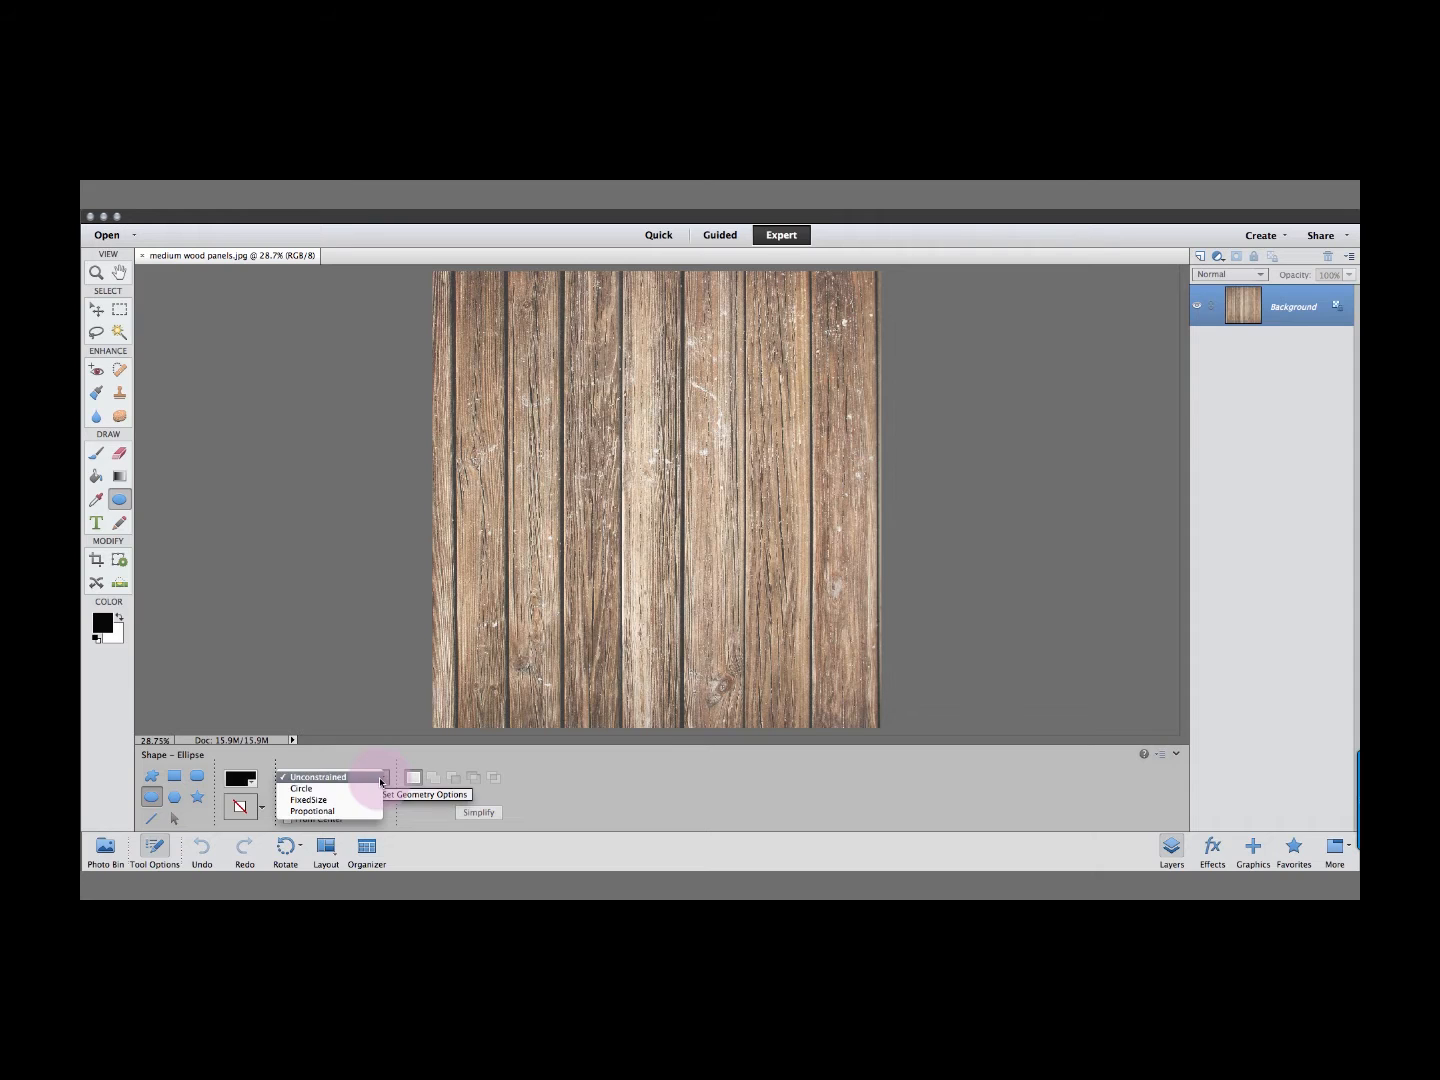
click(345, 803)
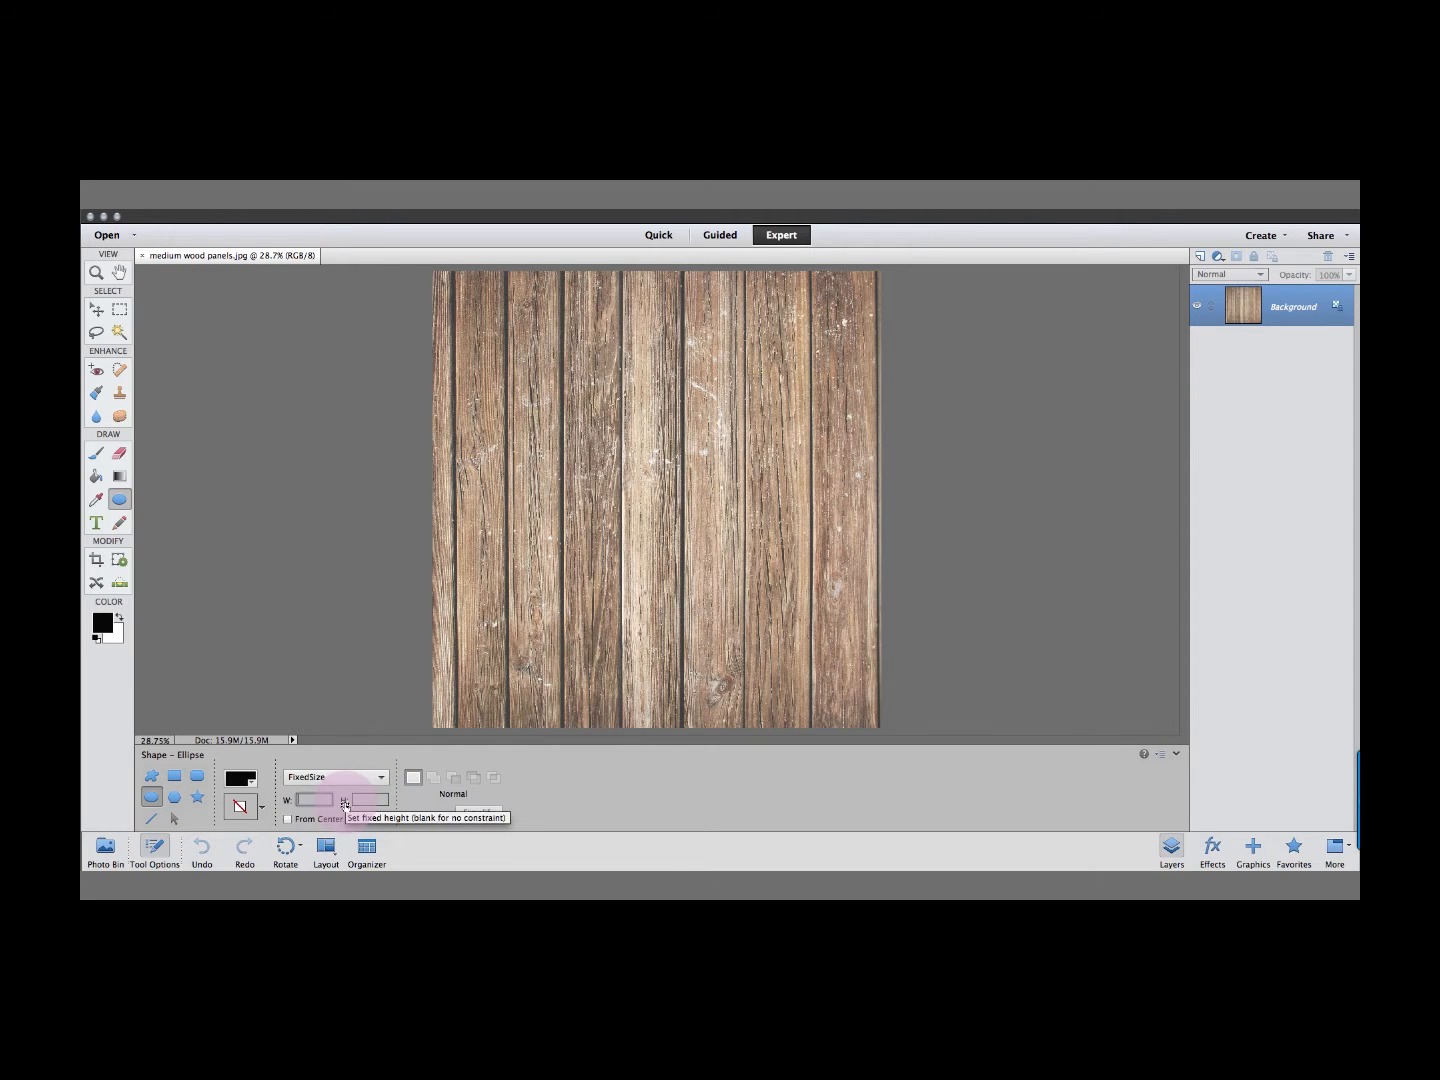
click(325, 778)
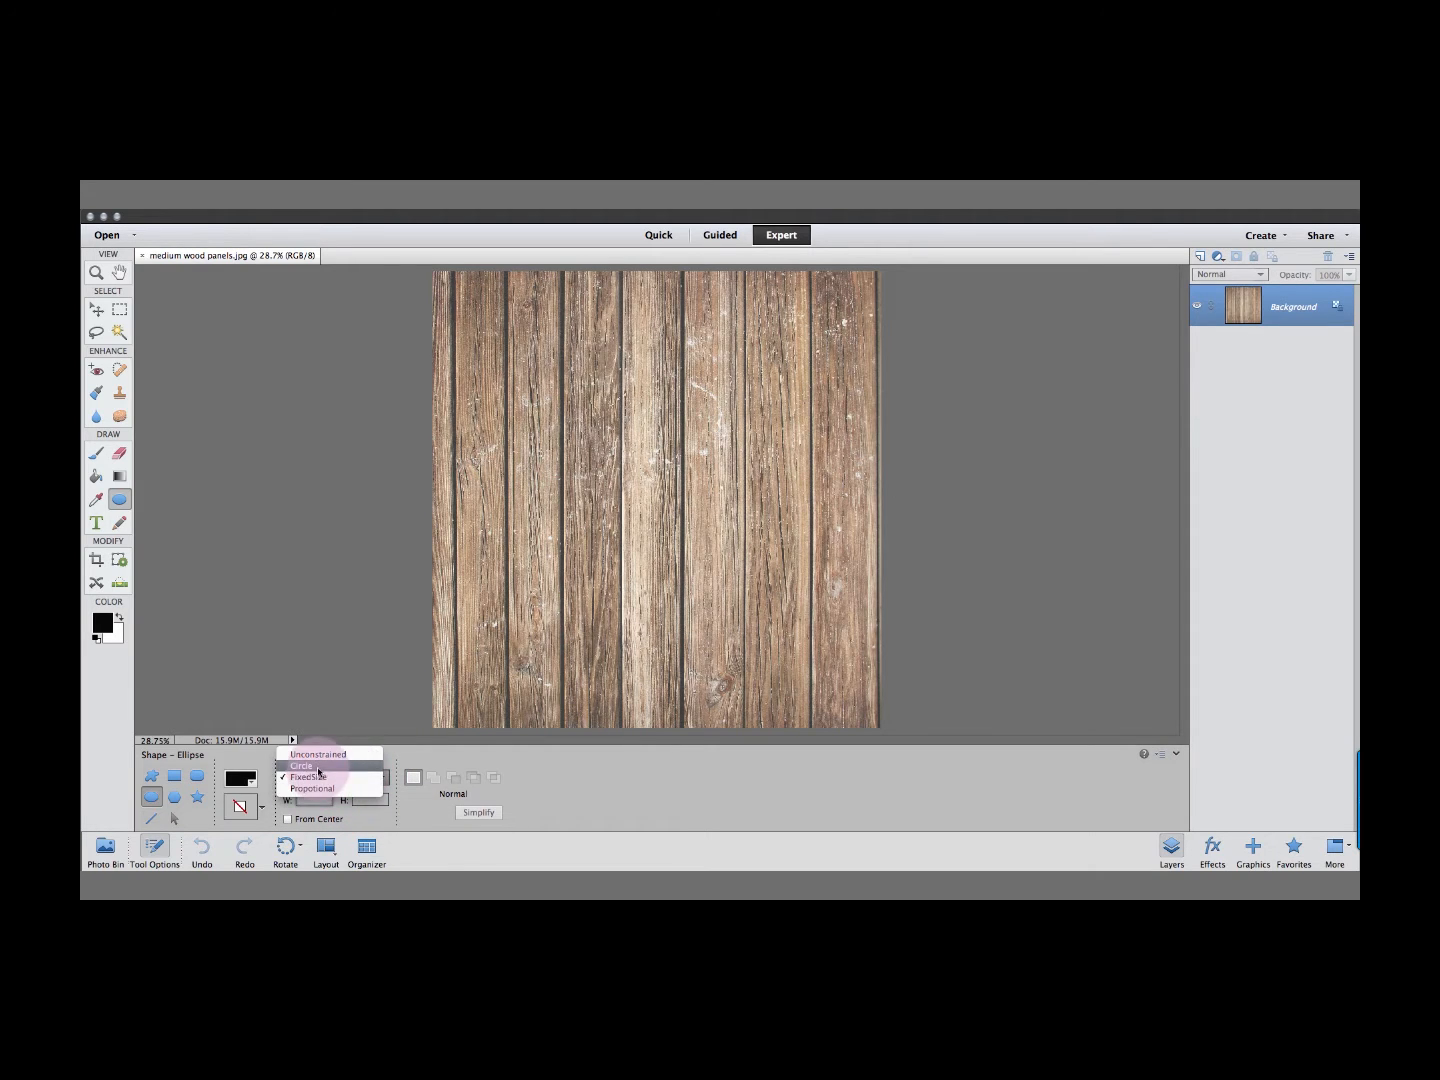
click(305, 766)
click(336, 778)
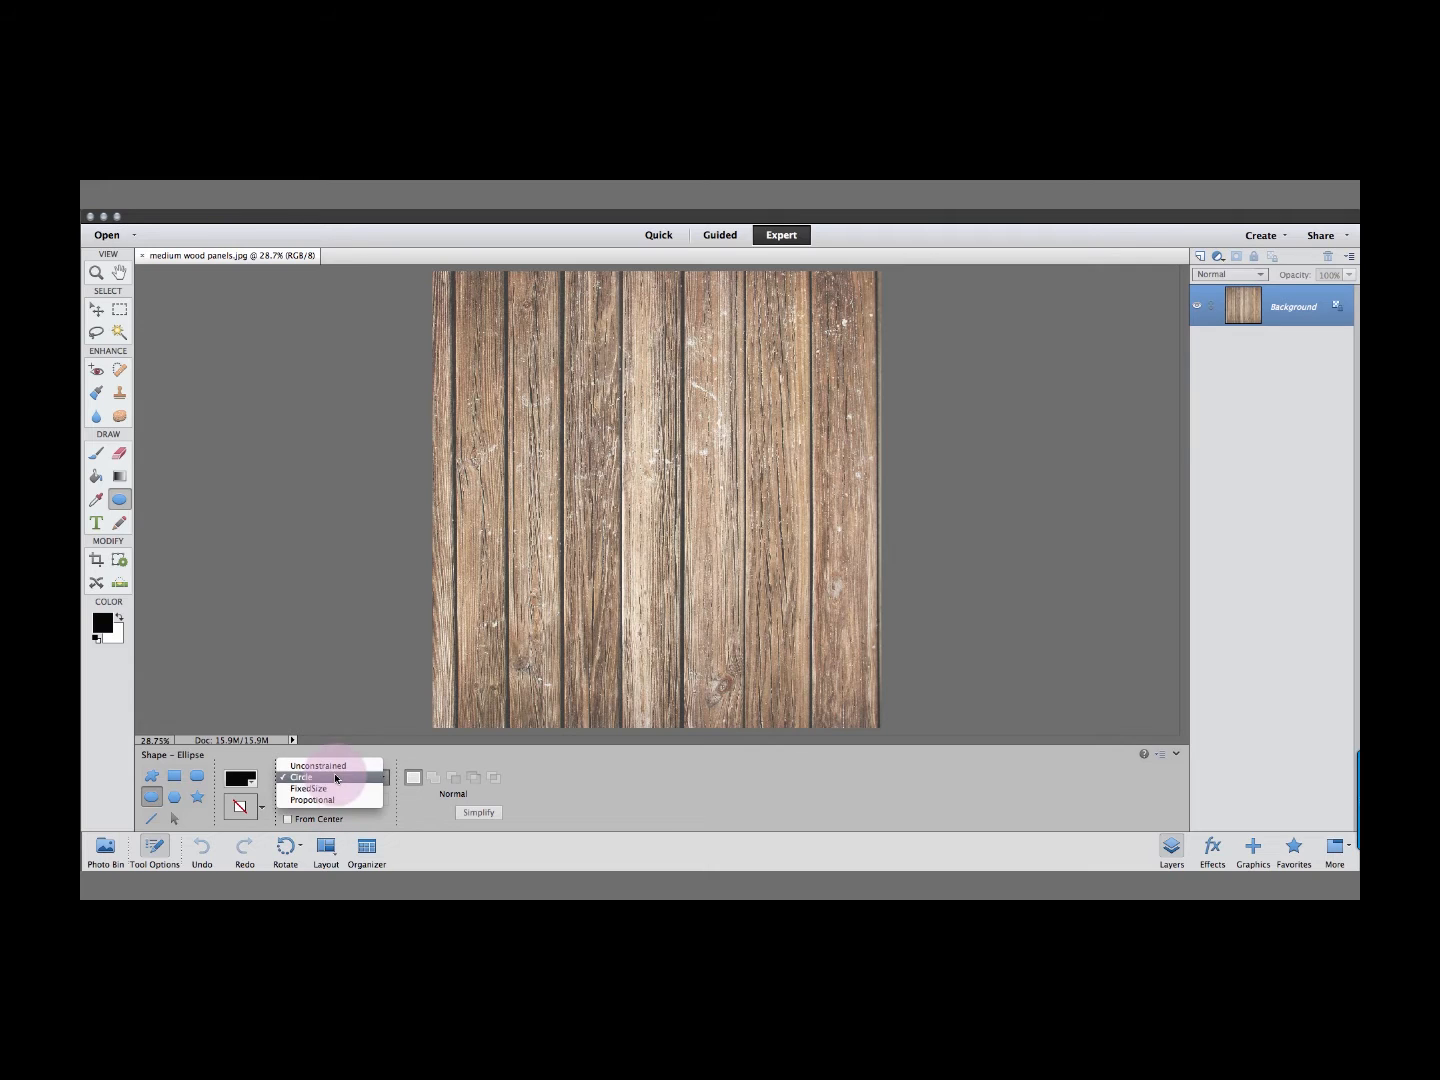
click(325, 789)
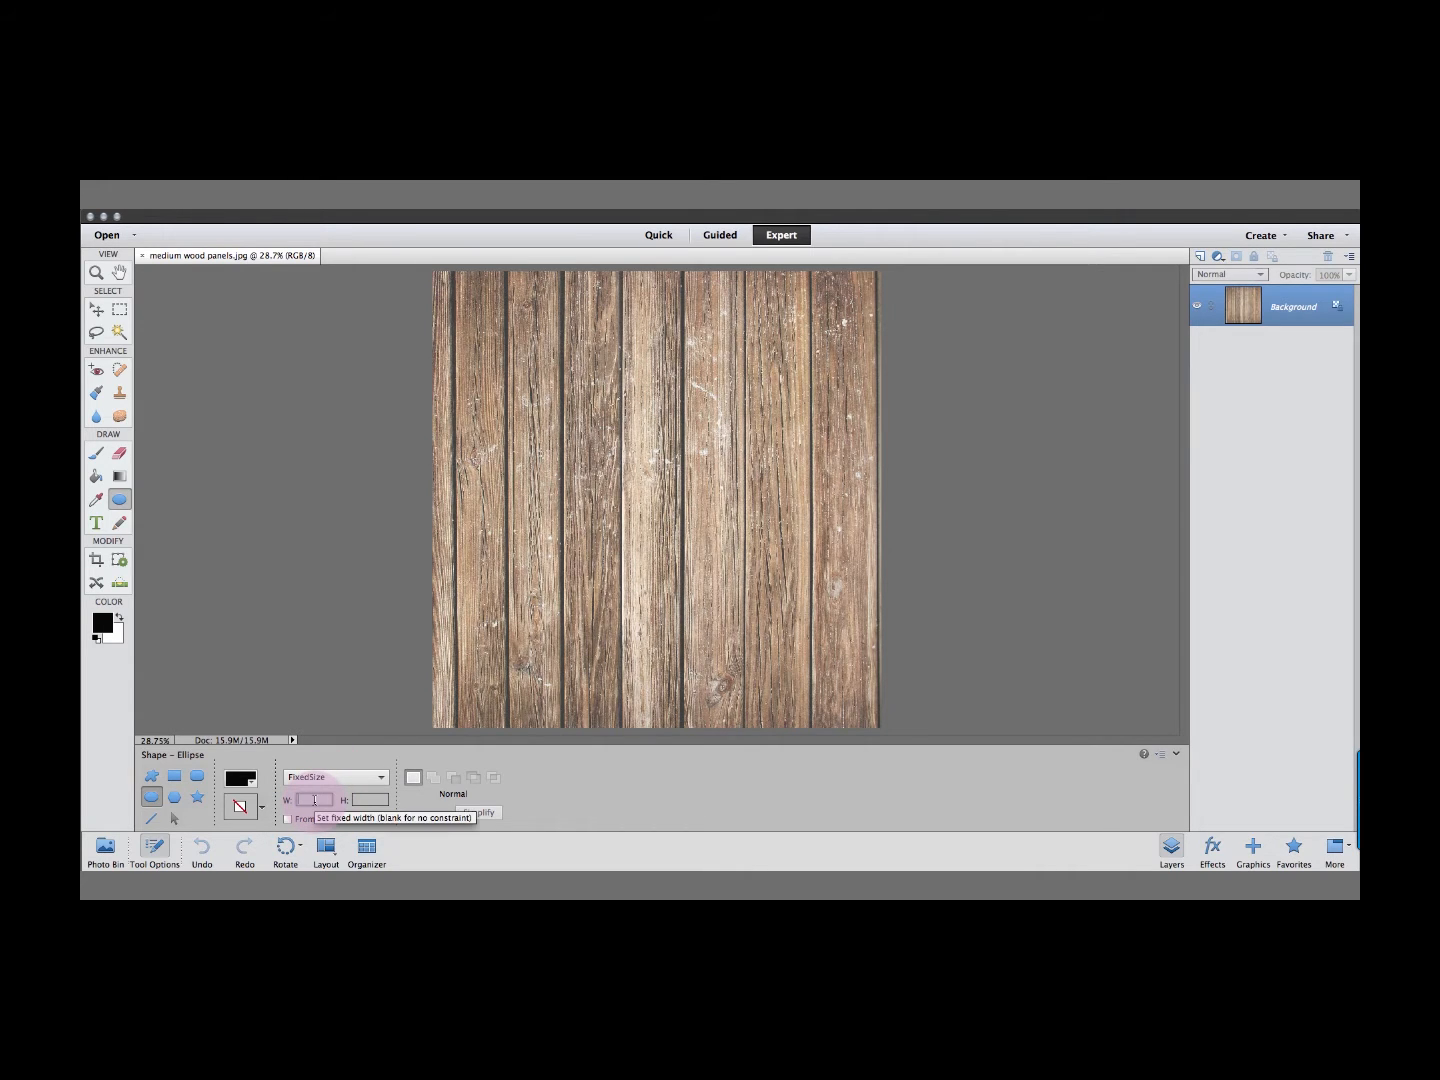
click(314, 800)
text(5.25)
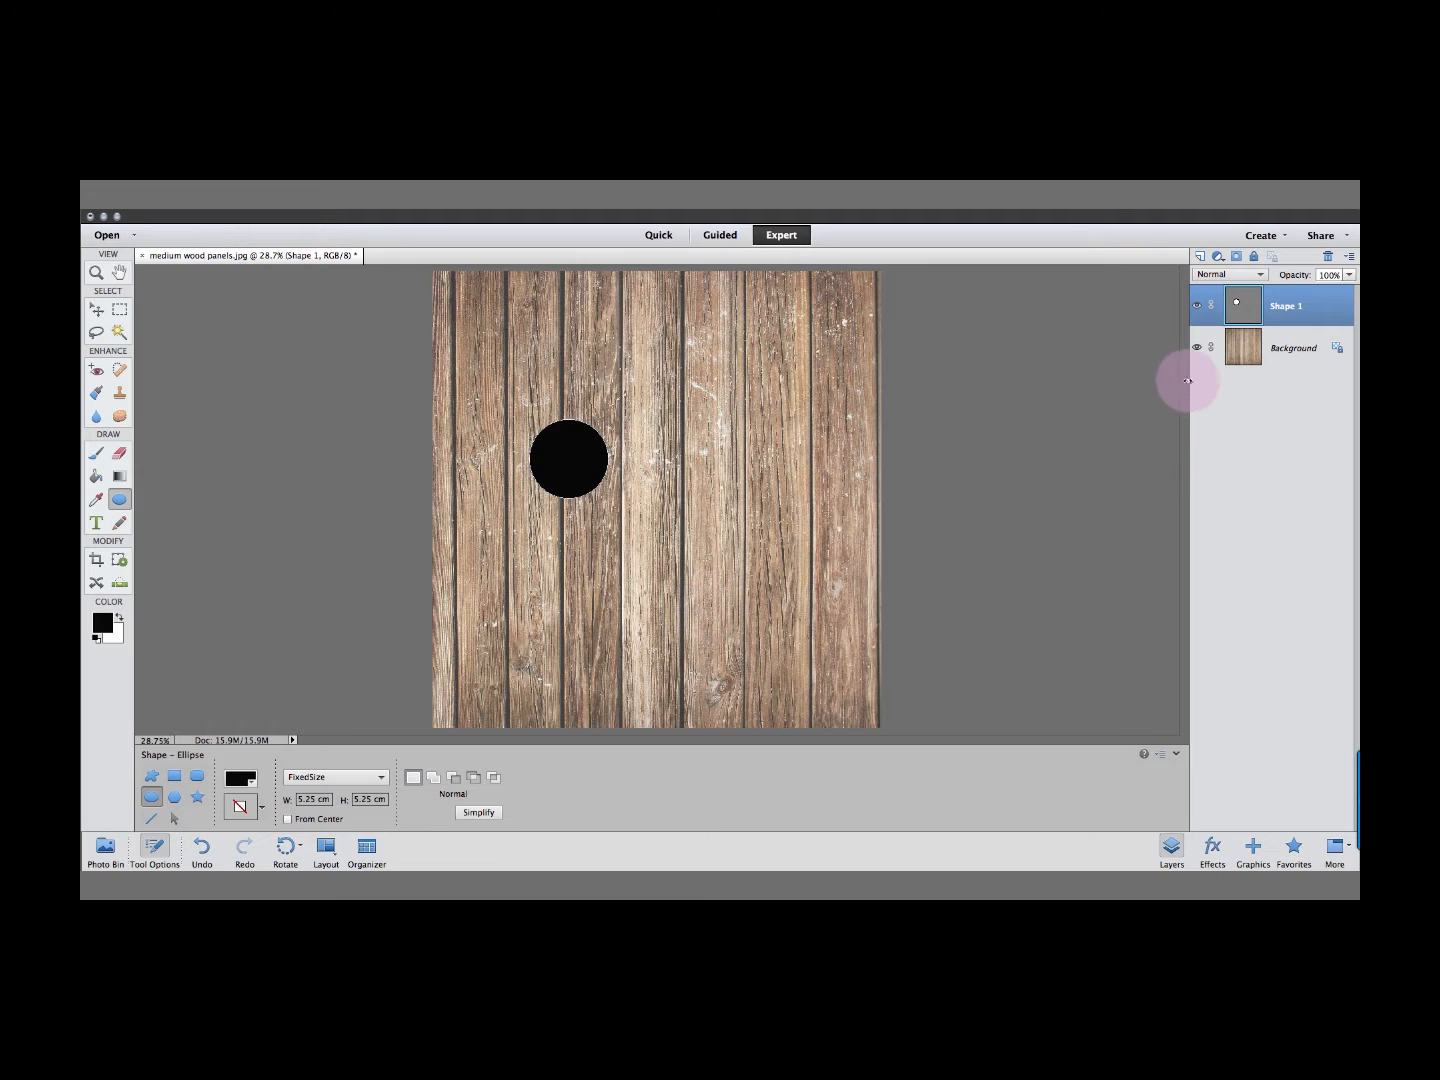
double_click(1243, 350)
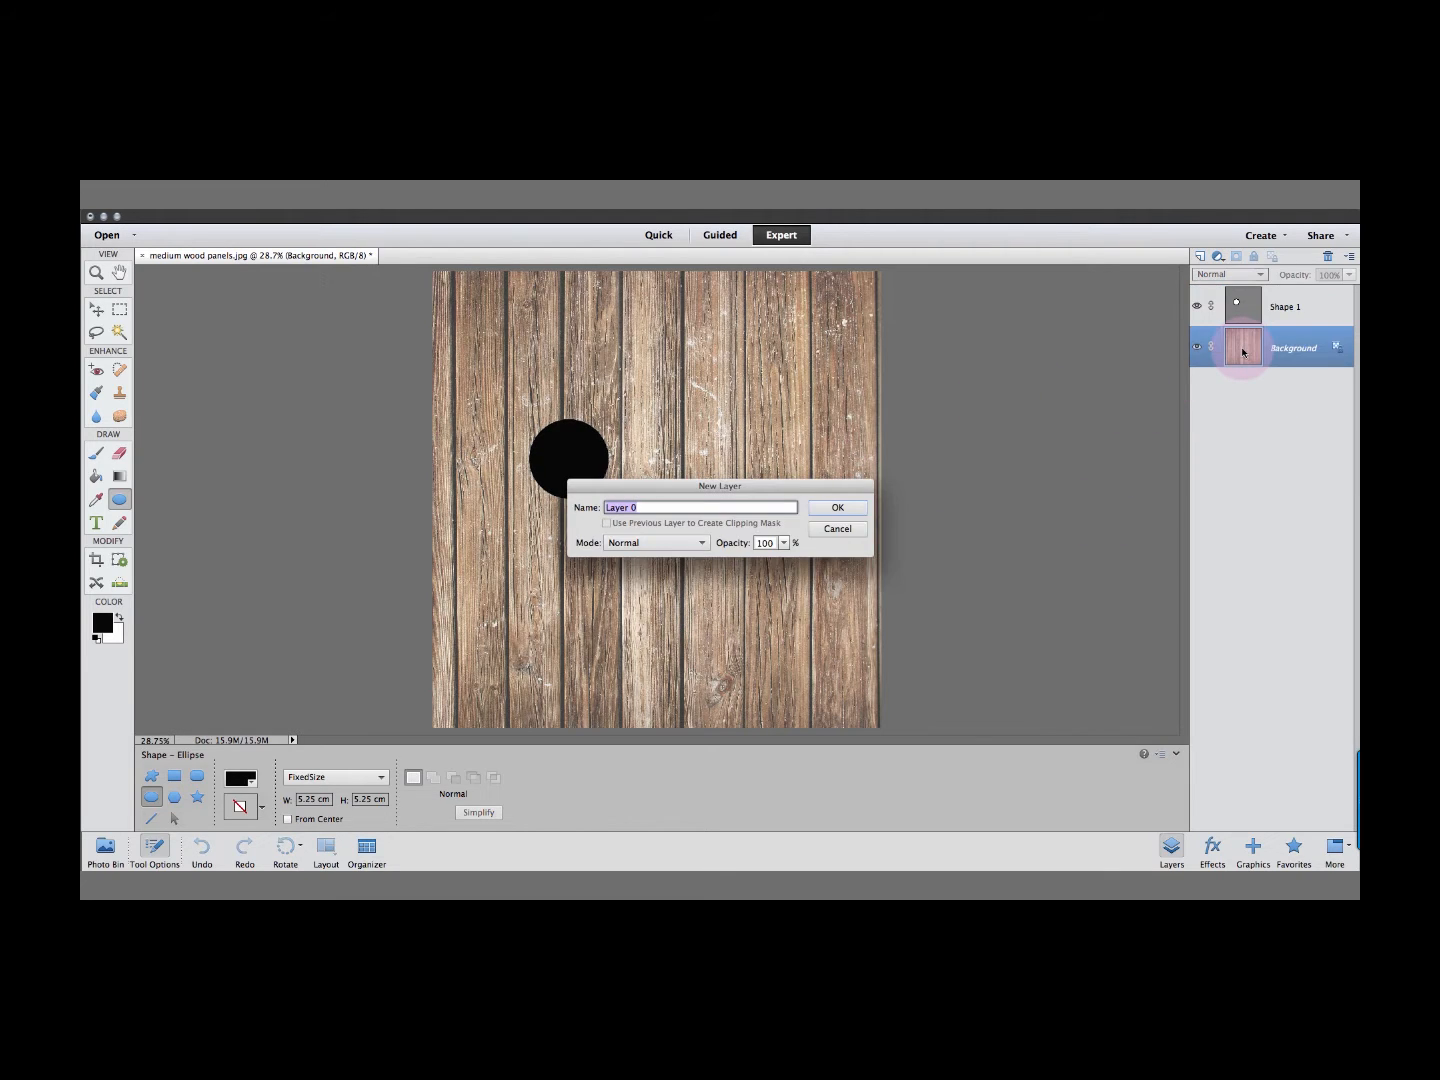
text(wood panels)
click(839, 507)
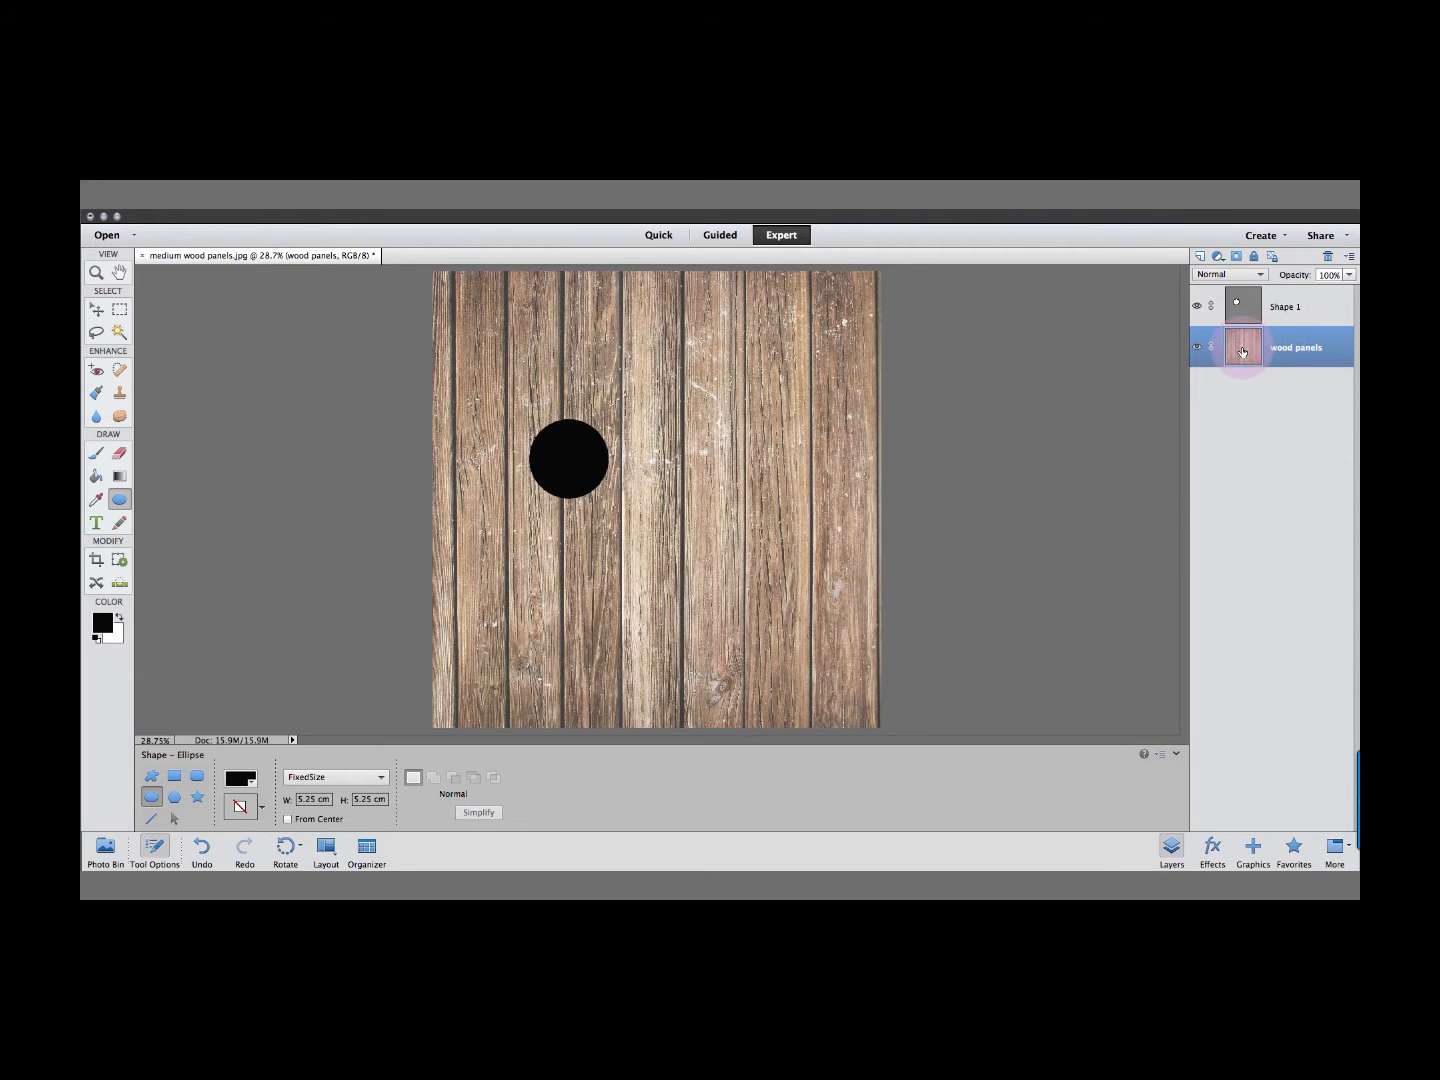
click(300, 212)
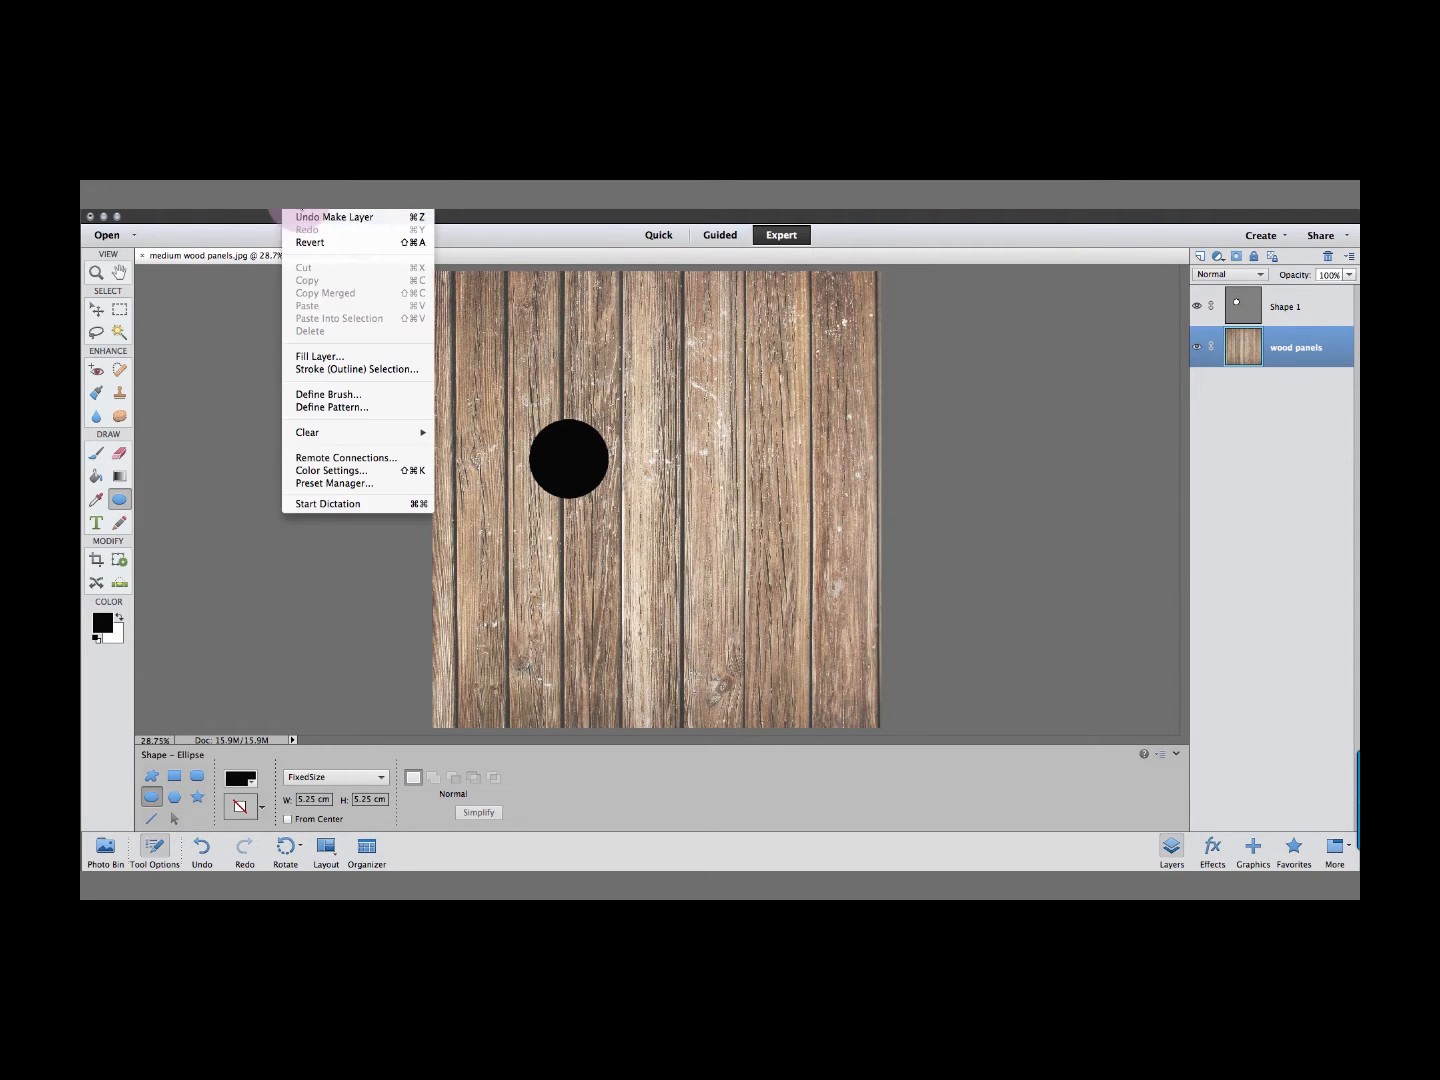
click(302, 219)
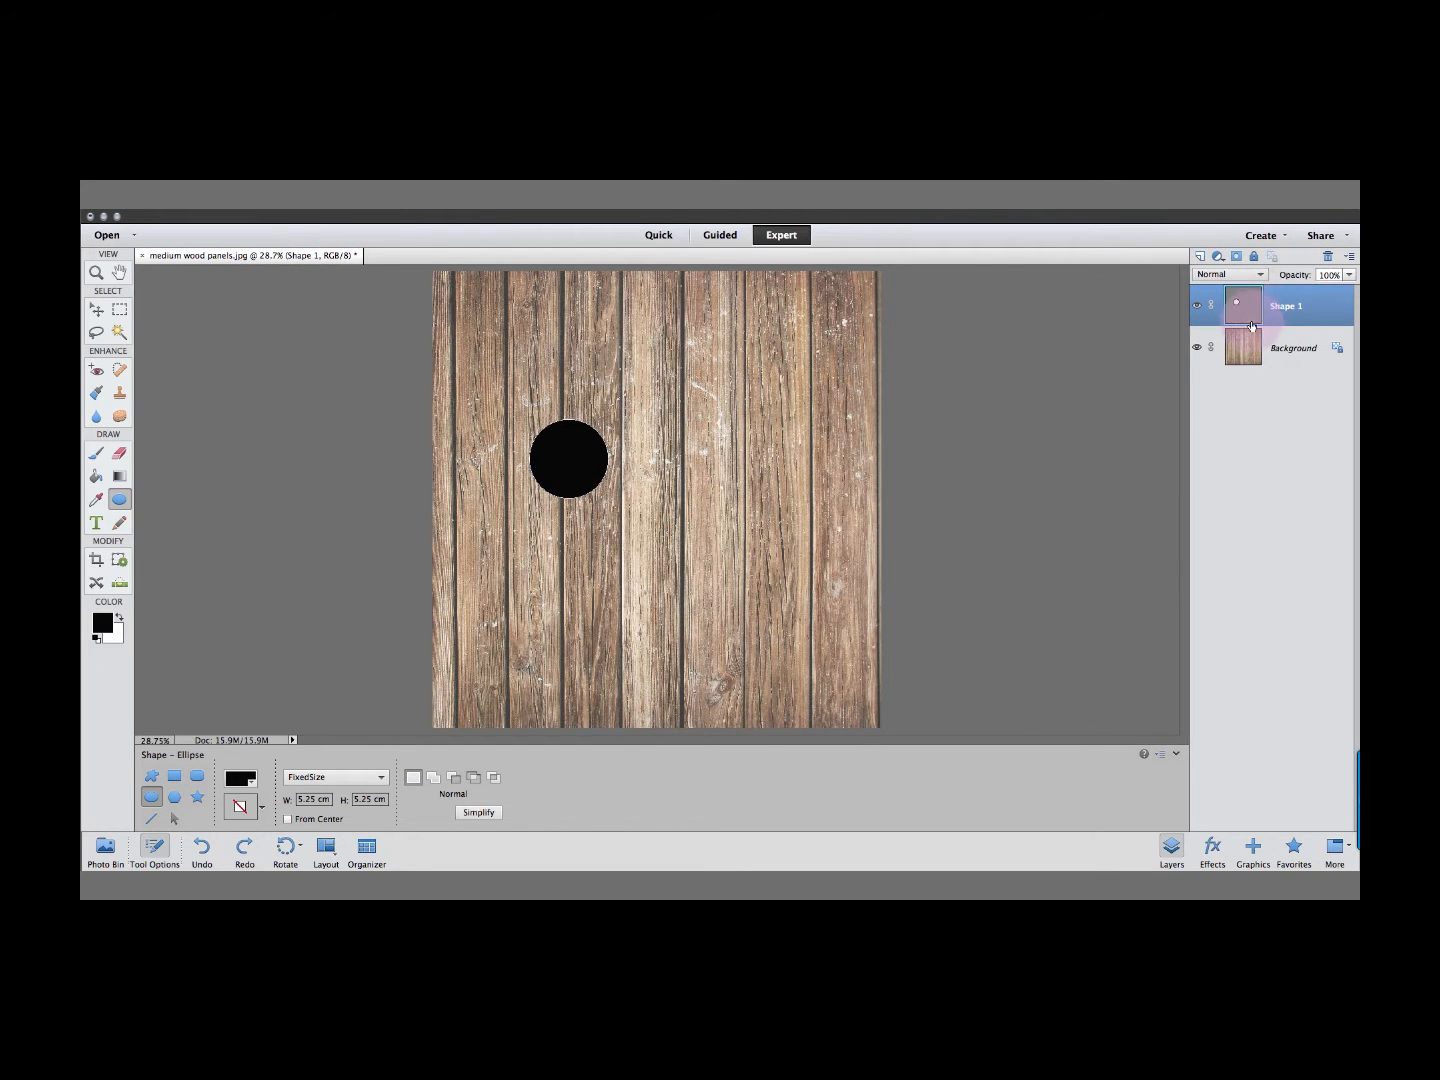
drag(1238, 300, 1251, 389)
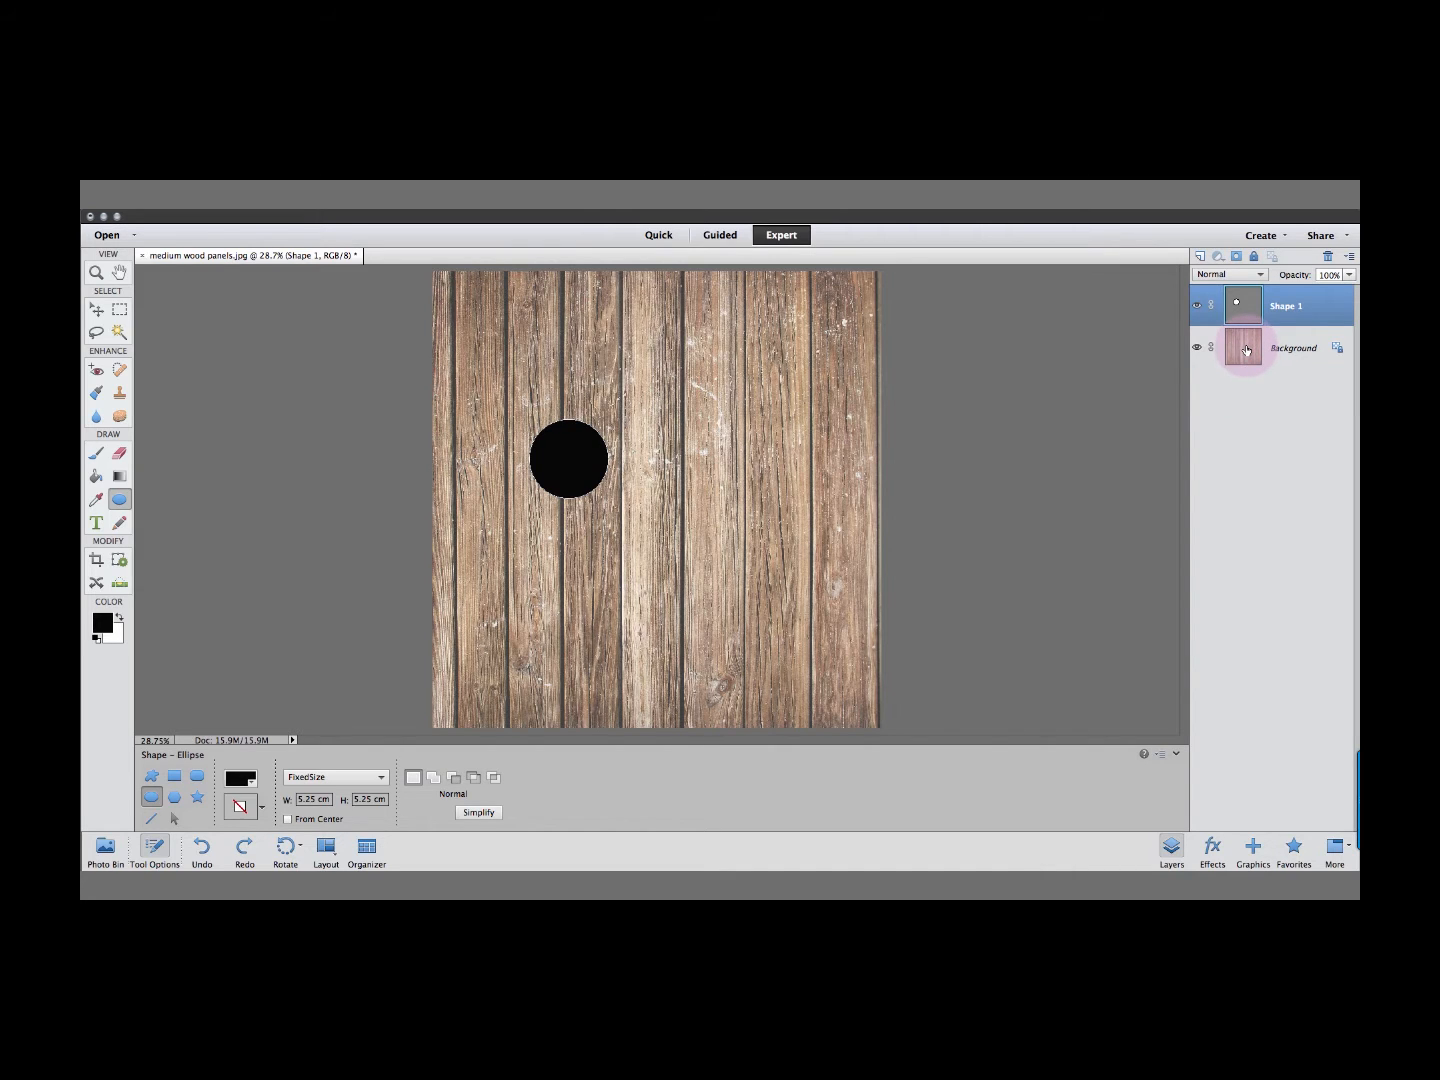
Convert the Background into a regular layer named "wood panel".
mouse_move(1244, 350)
mouse_down()
mouse_move(1235, 265)
mouse_move(1243, 356)
mouse_up()
double_click(1243, 355)
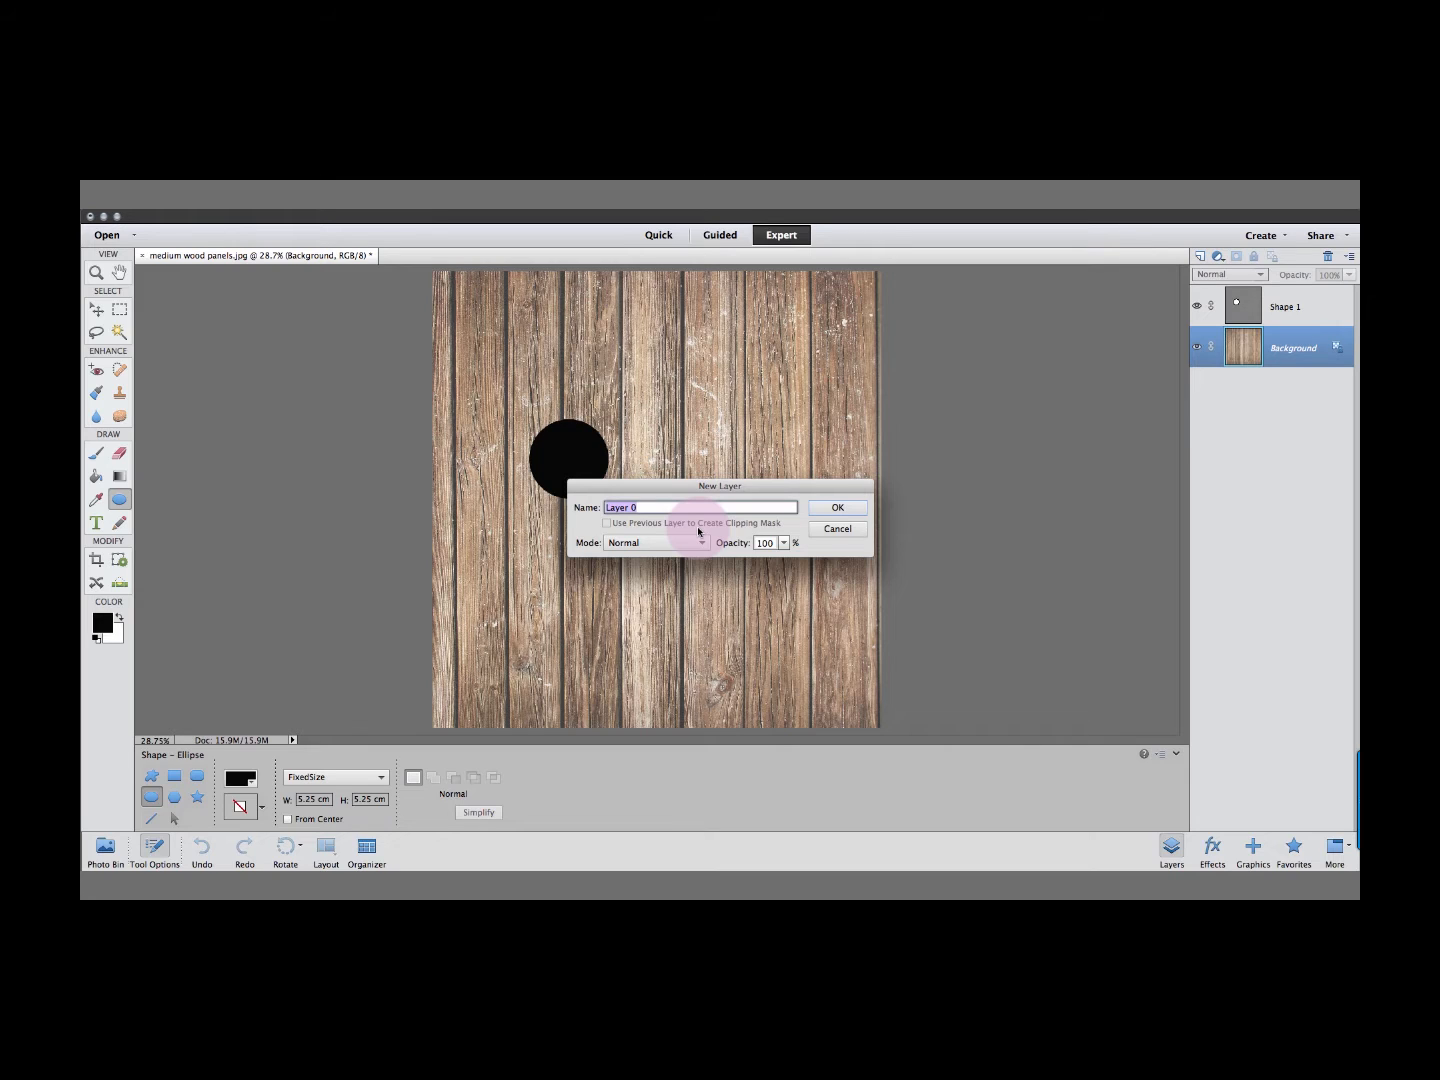
text(wood panel)
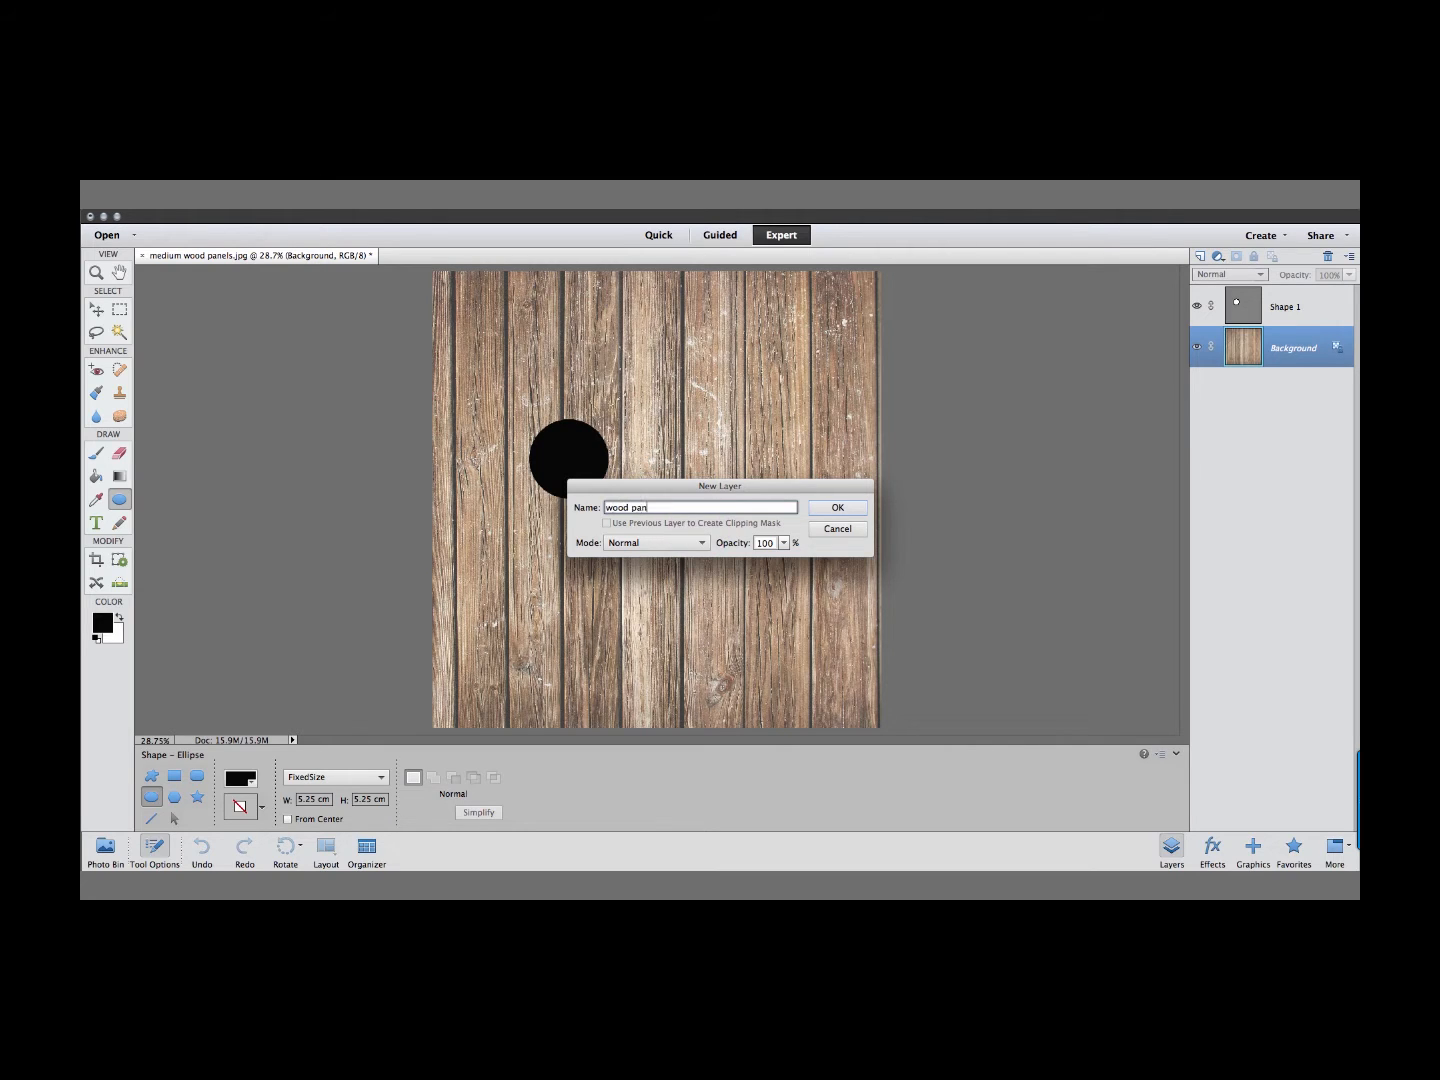
click(841, 508)
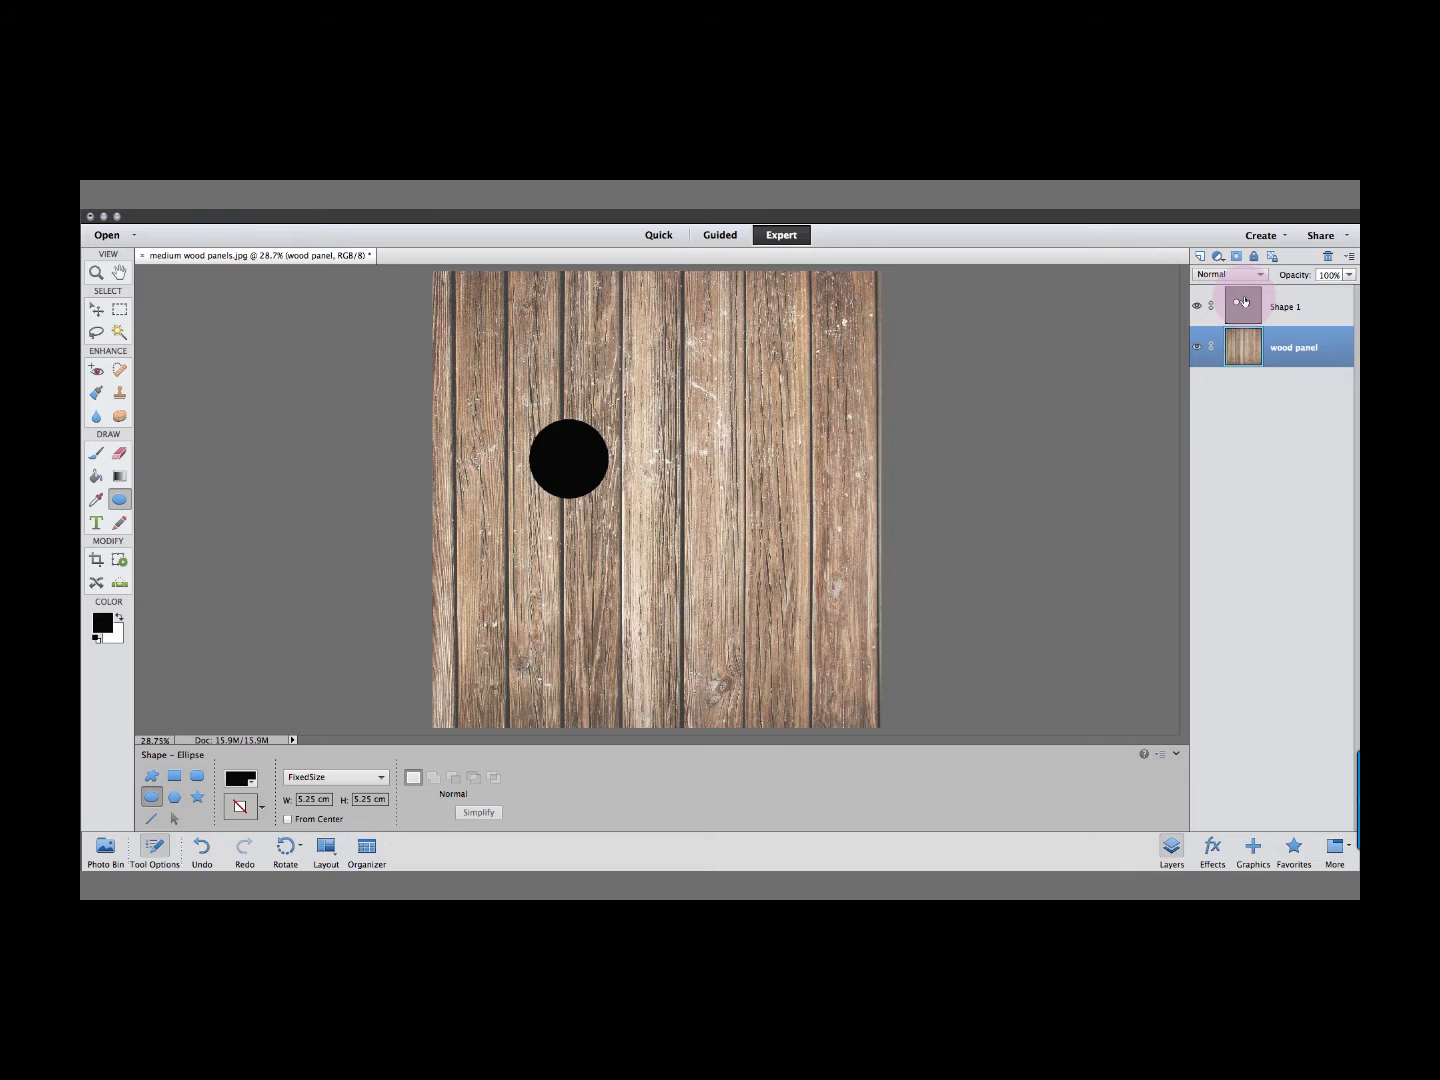
drag(1243, 301, 1247, 399)
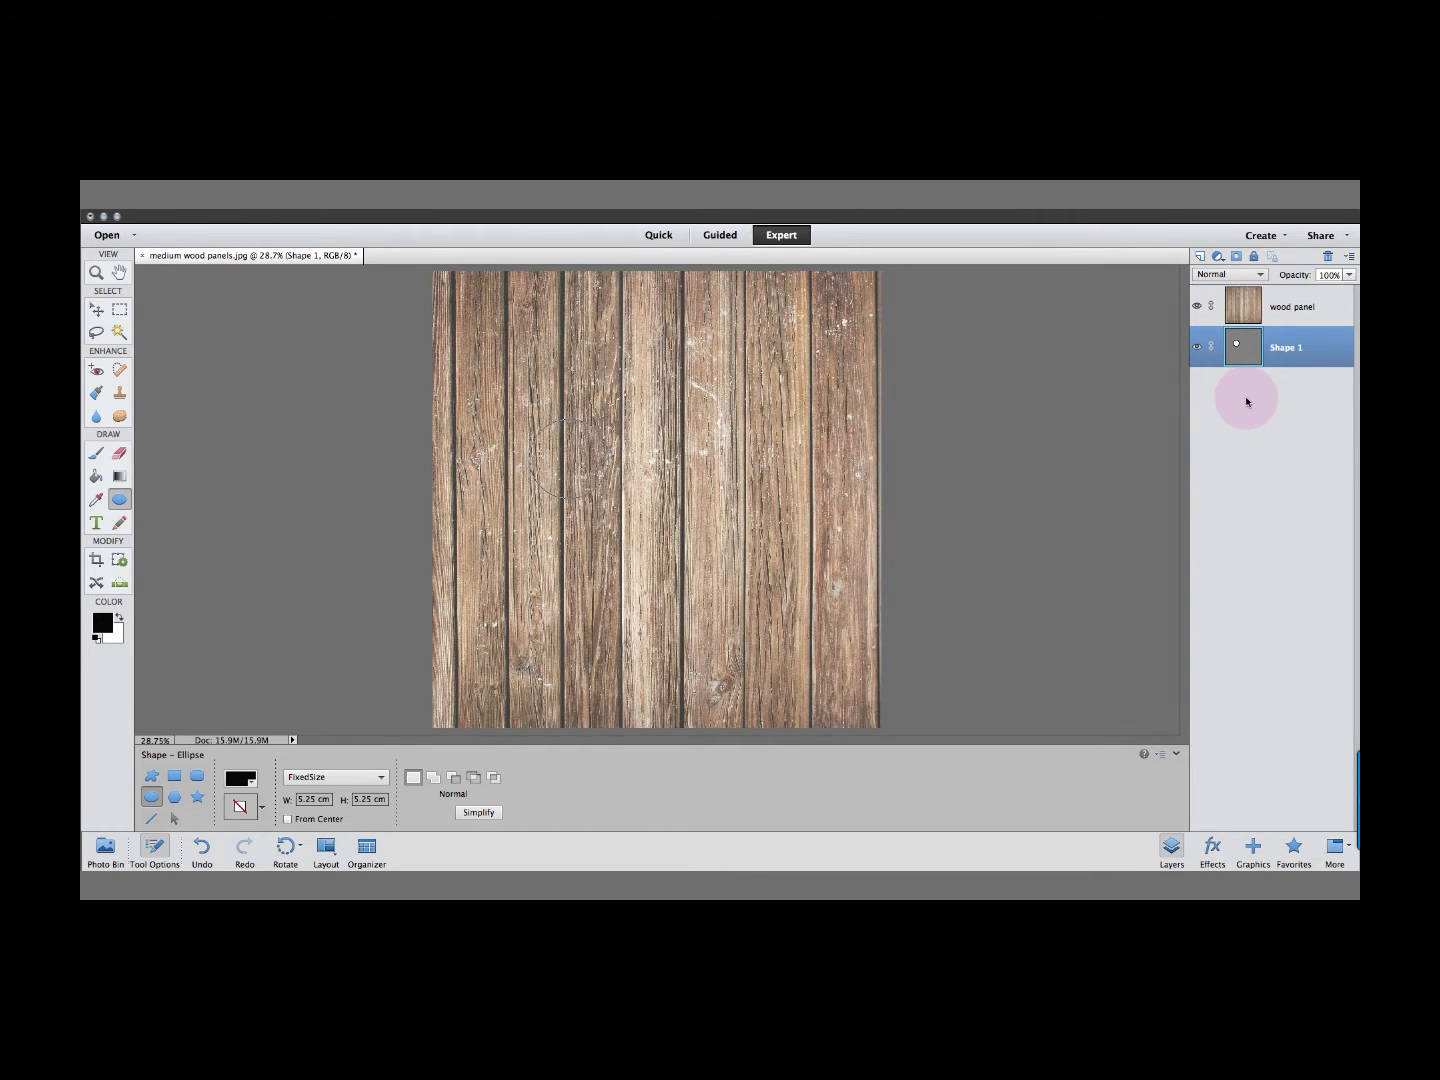
key(alt)
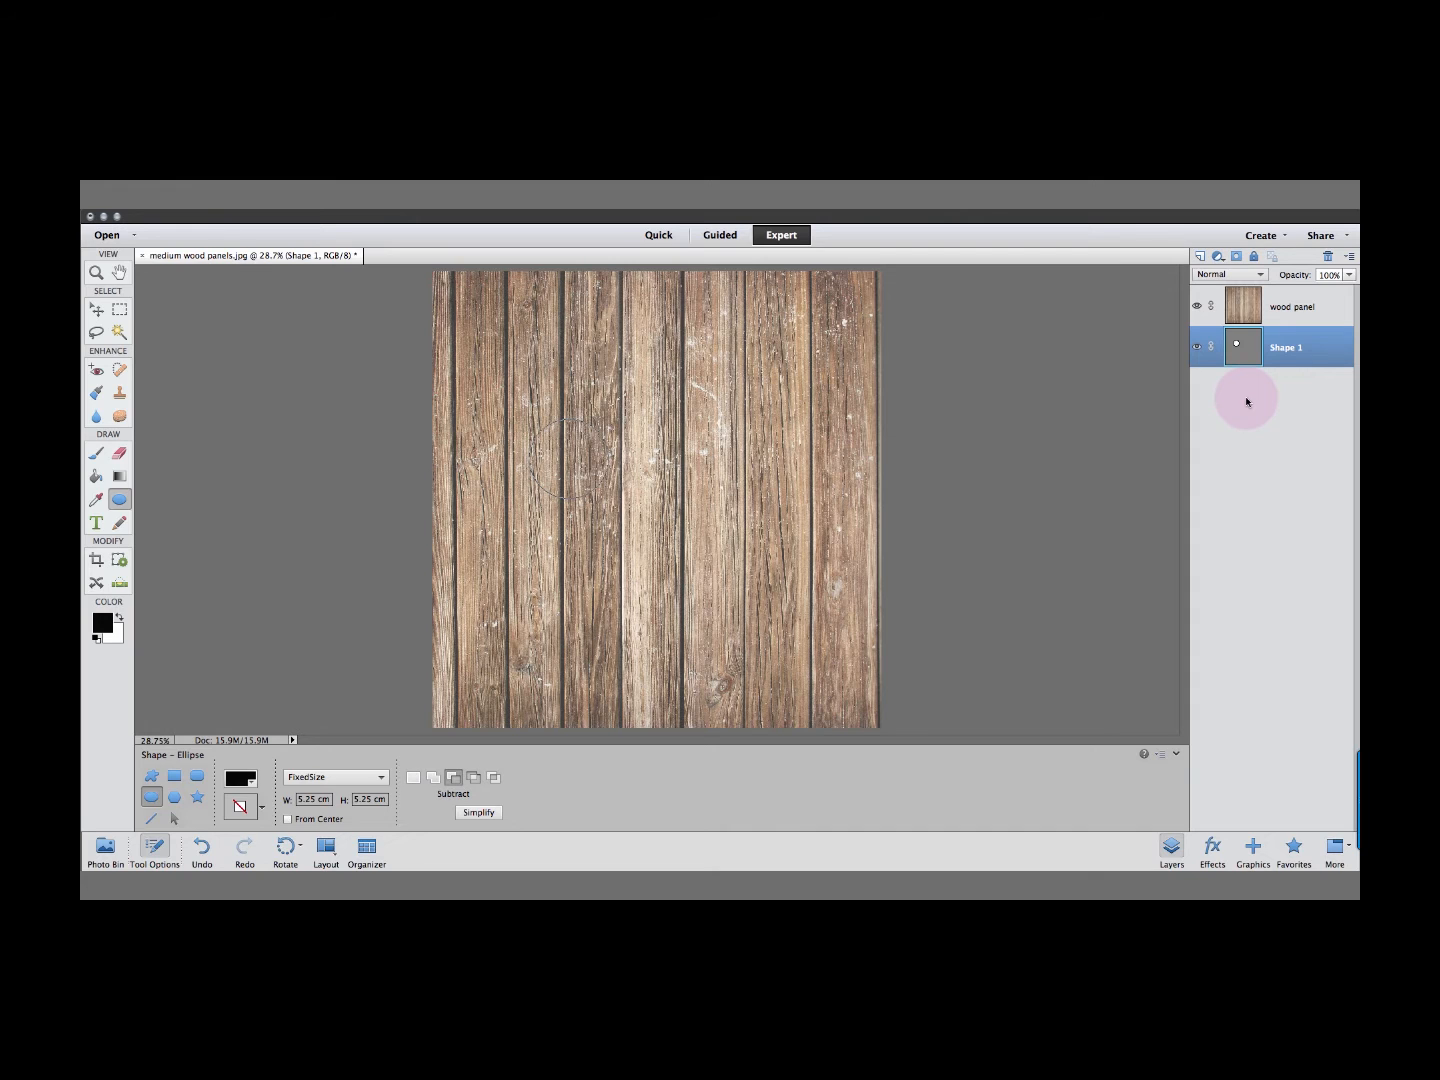
alt+click(1326, 328)
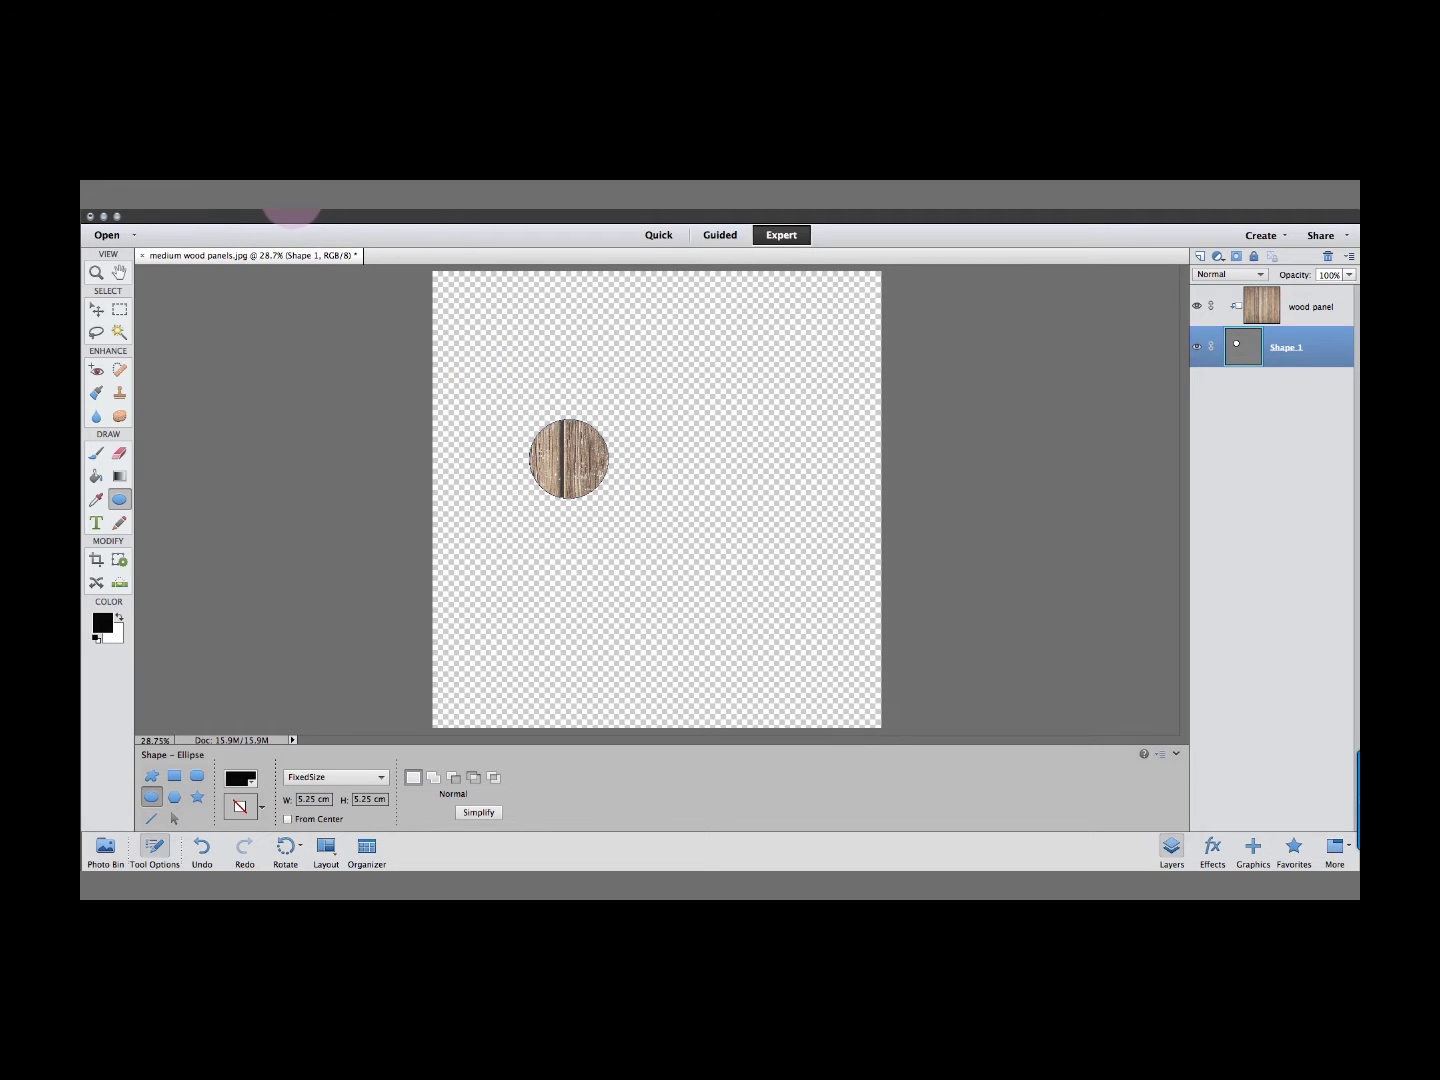
click(289, 210)
click(302, 218)
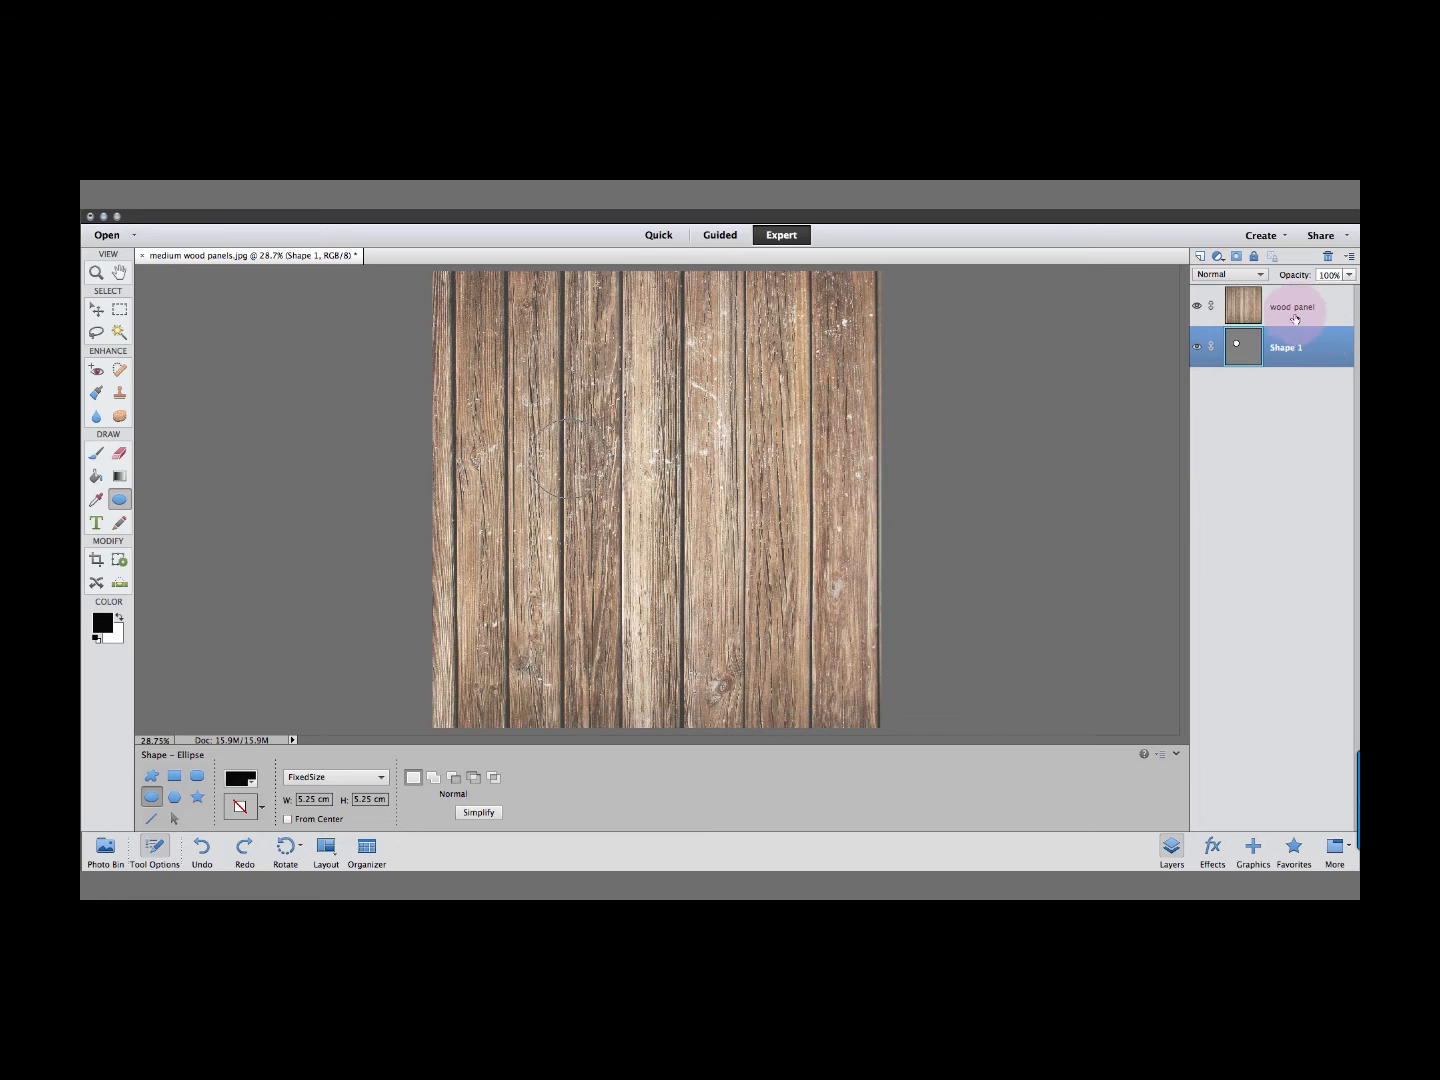
drag(1286, 345, 1280, 300)
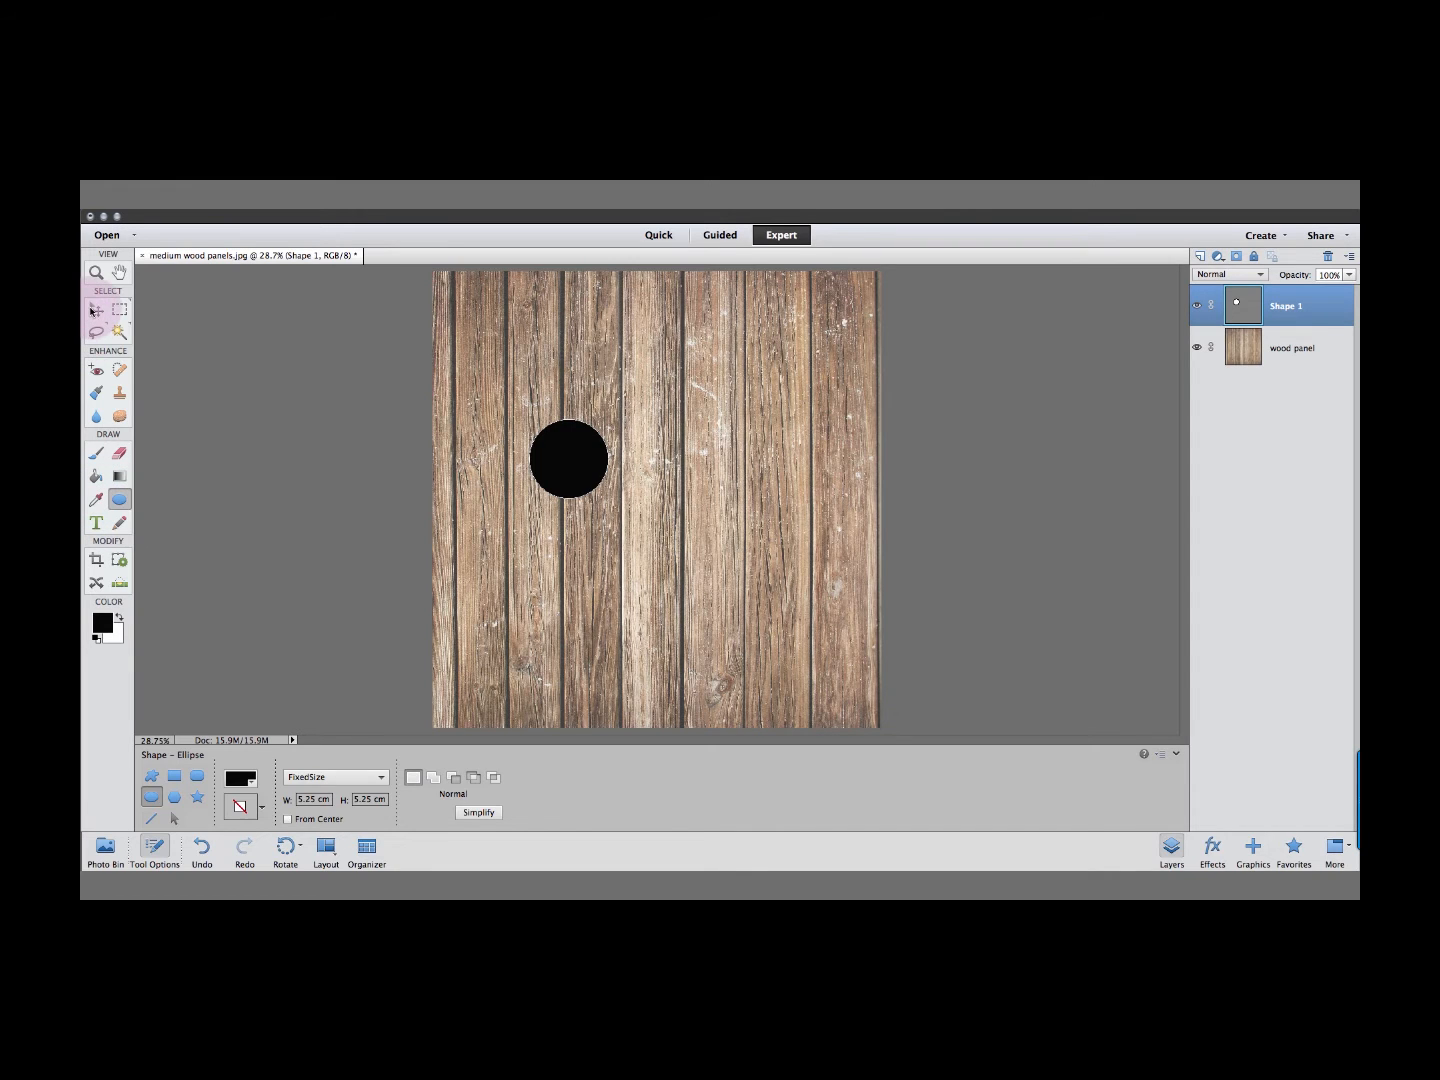
Enlarge the black circle proportionally to about 466% and position it so it spans most of the wood panels' width.
click(96, 309)
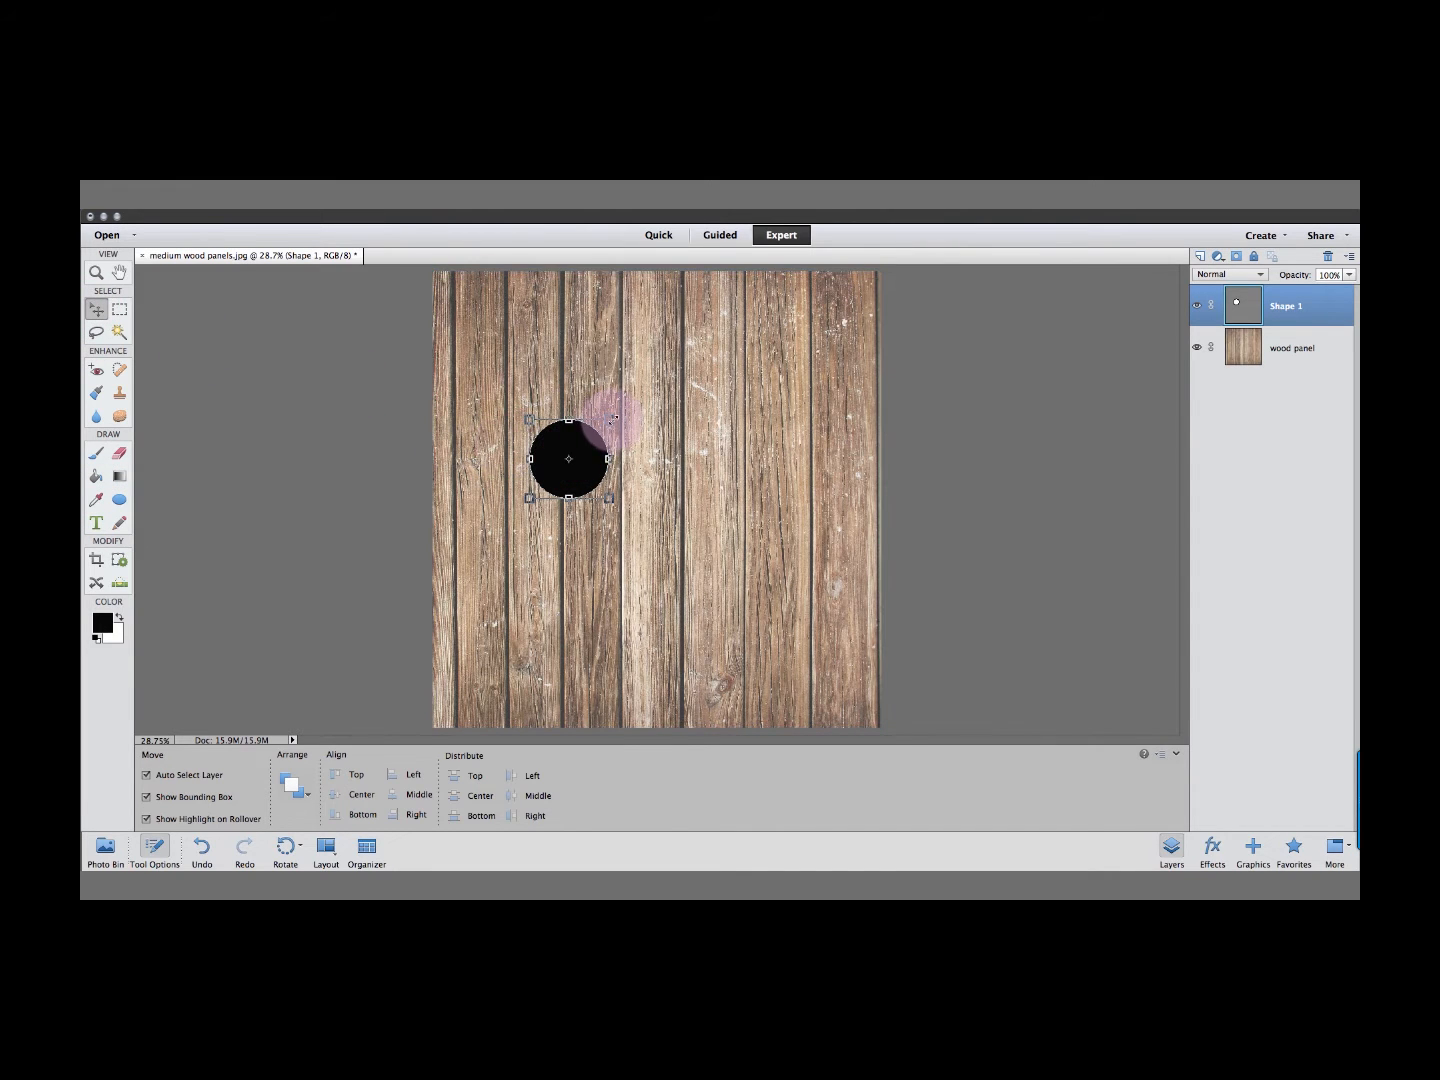
drag(606, 421, 775, 322)
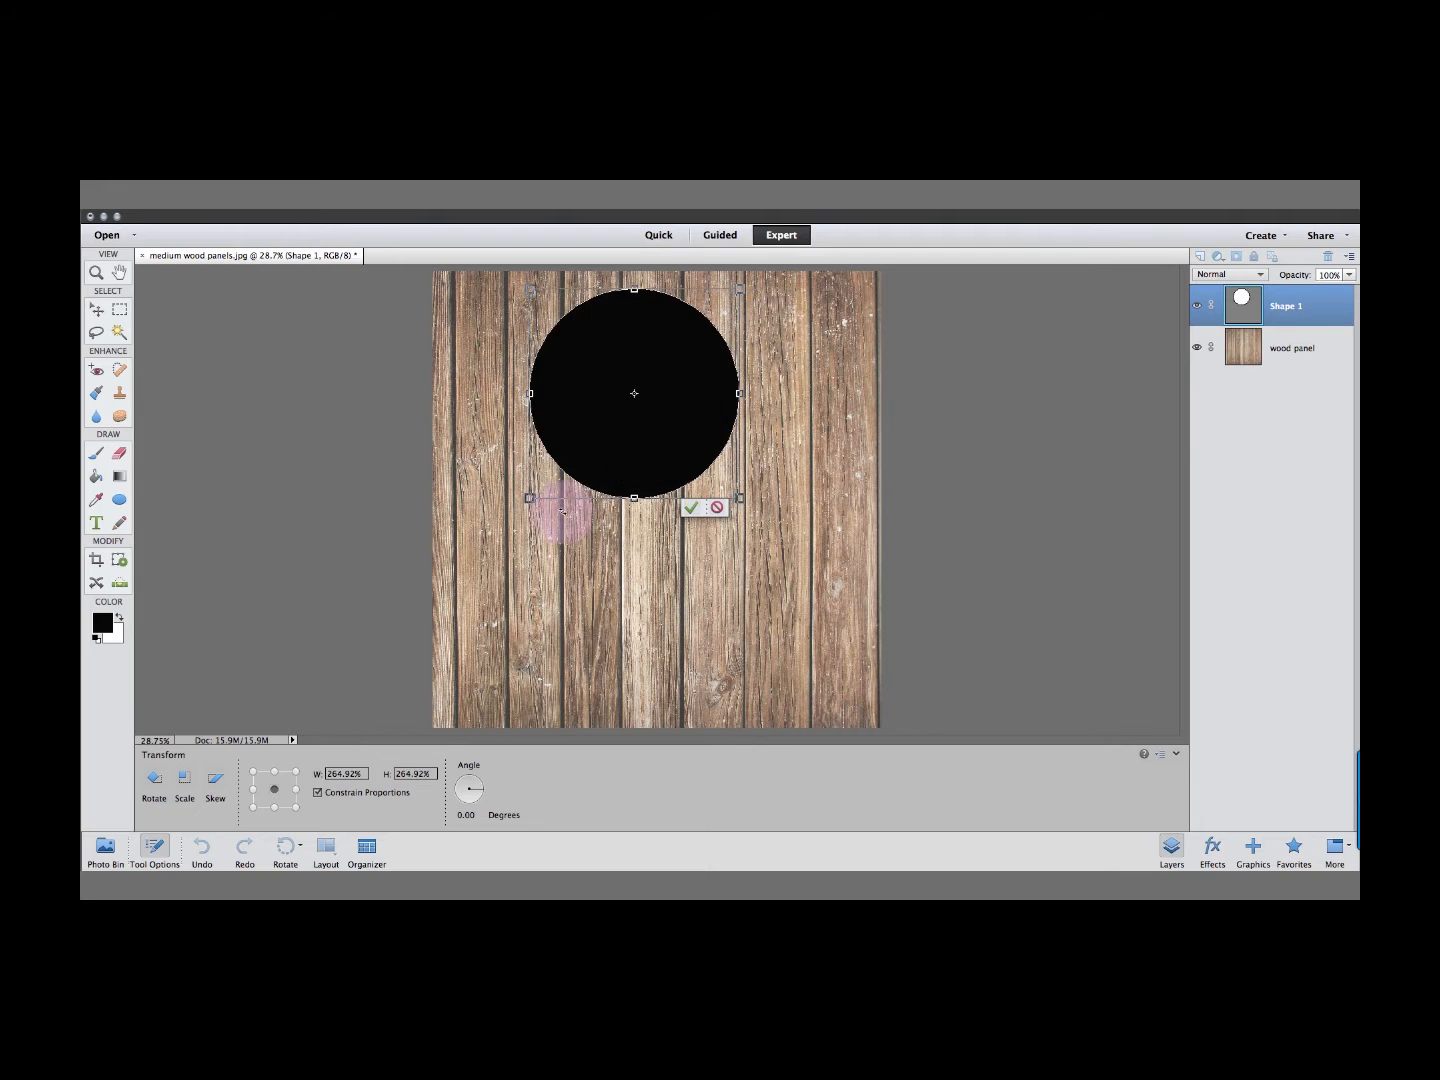
drag(499, 530, 464, 585)
drag(743, 497, 815, 620)
drag(711, 458, 650, 497)
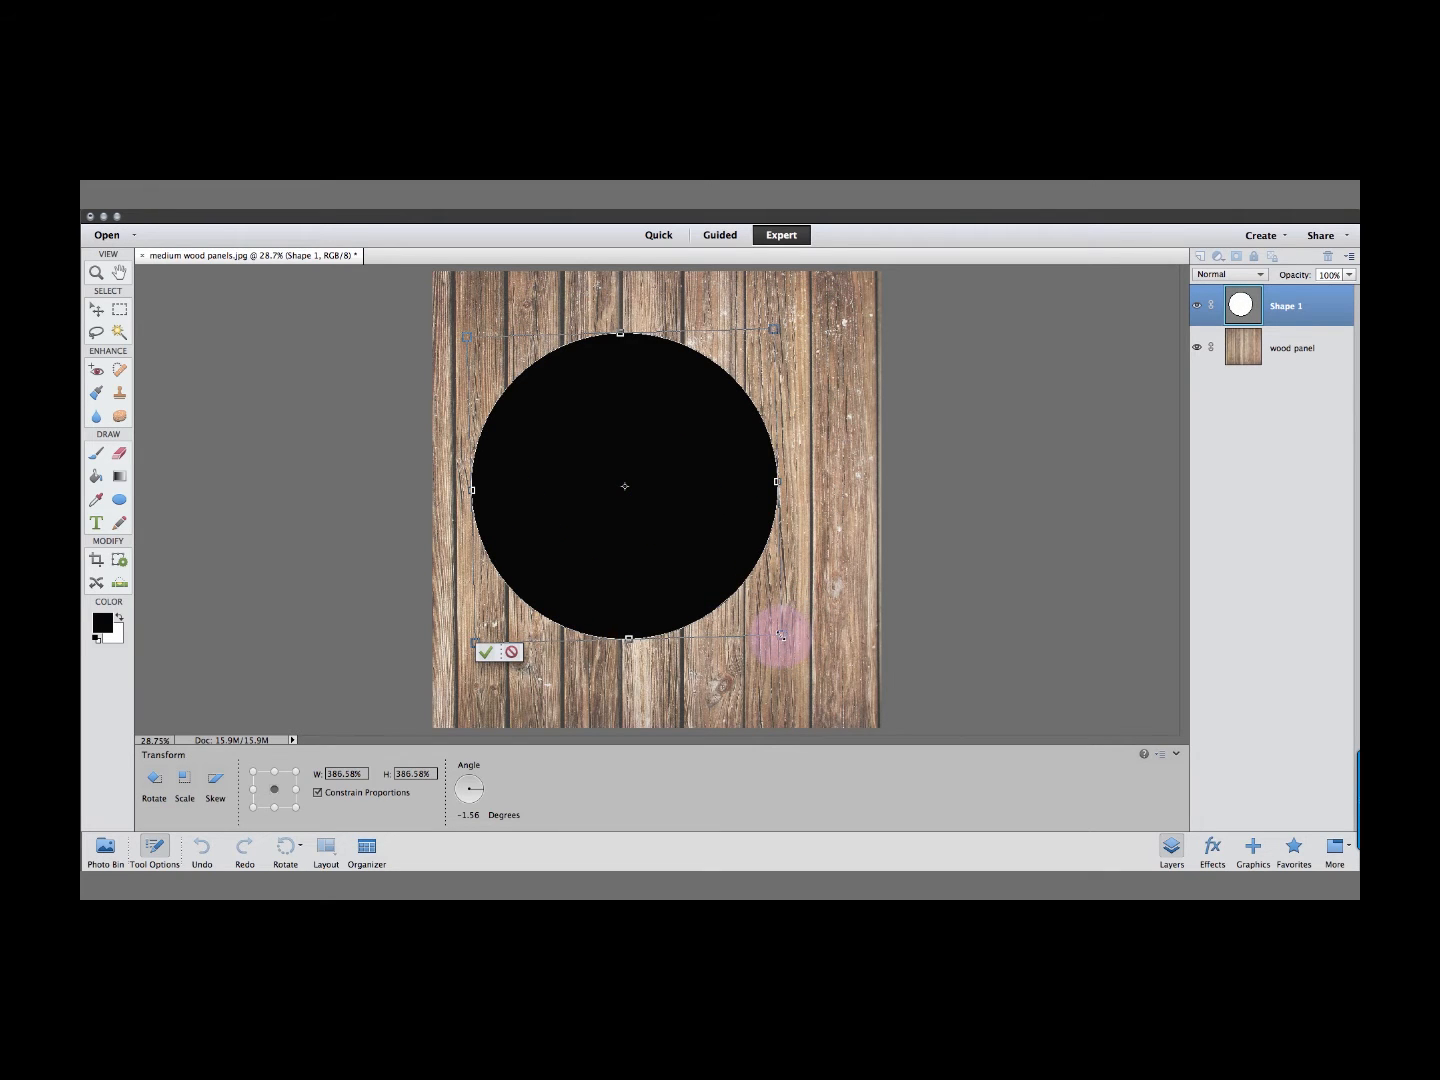
drag(781, 635, 850, 688)
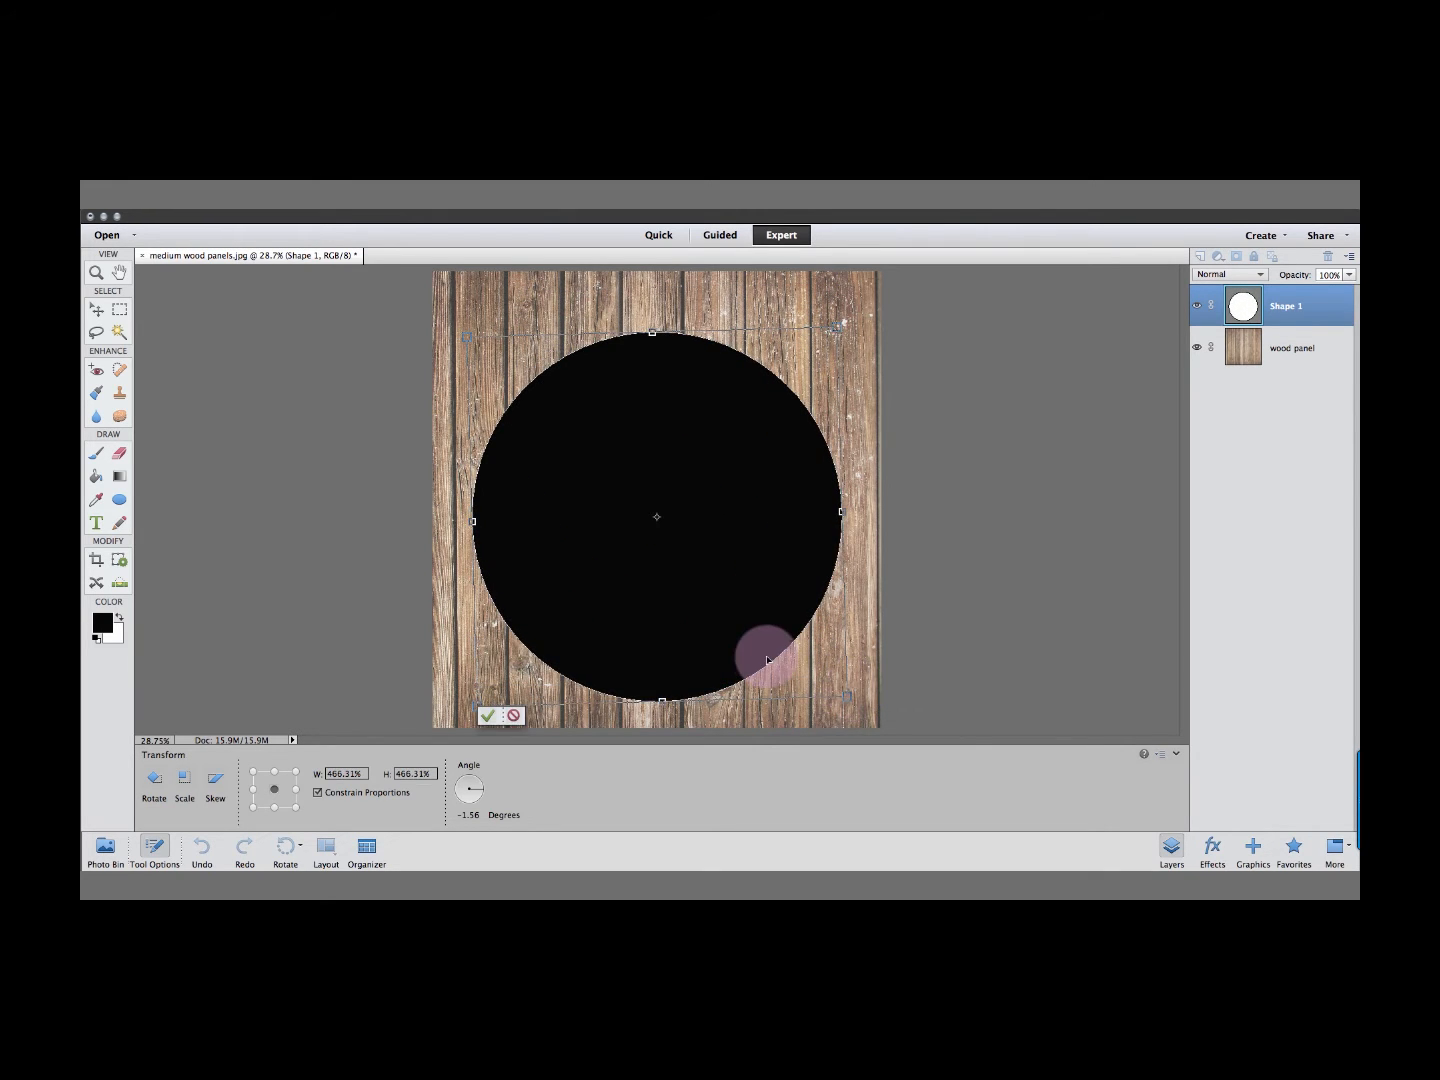
click(487, 715)
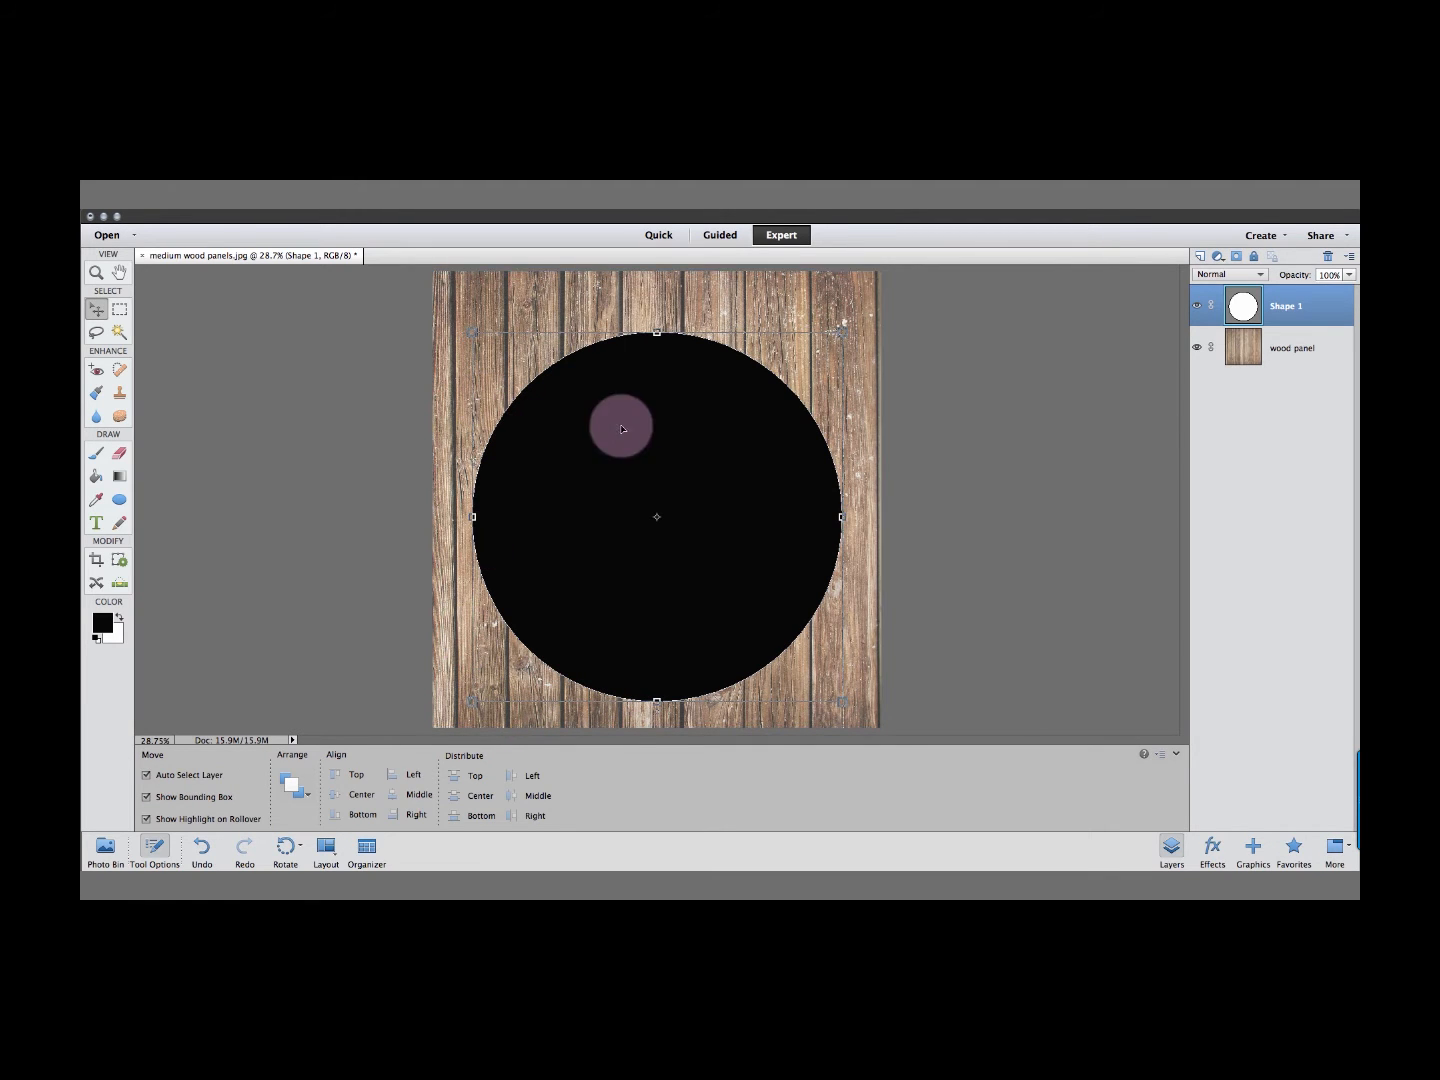
Move the circle layer beneath the wood panel layer and clip the wood texture to the circle.
drag(1240, 316, 1242, 388)
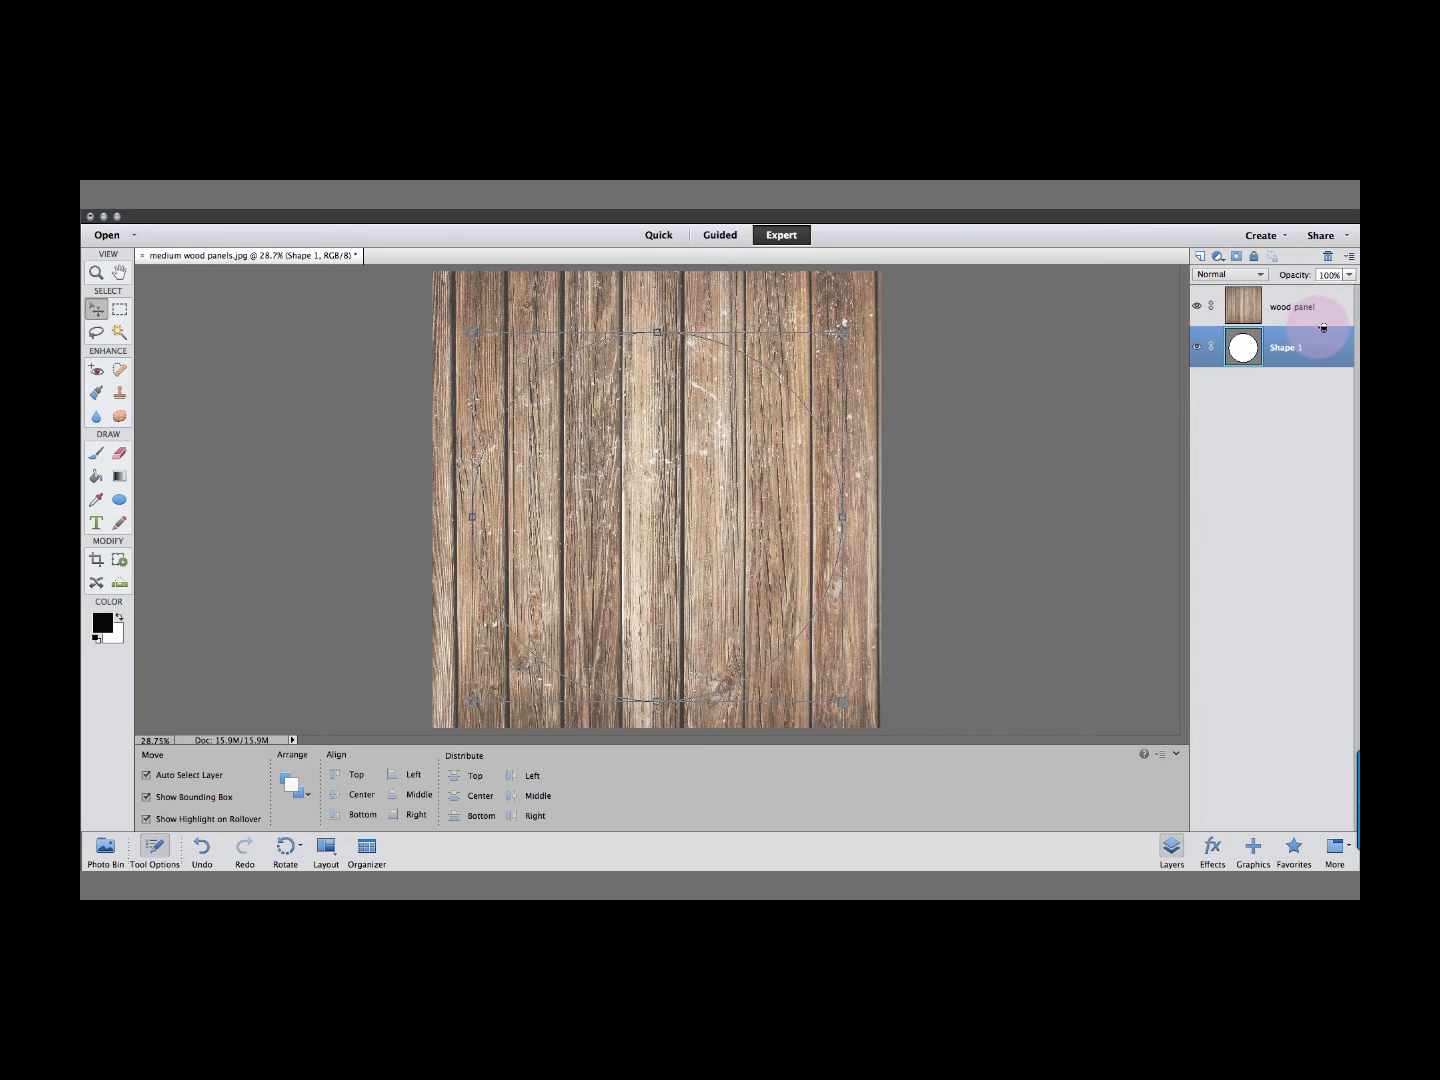
alt+click(1323, 327)
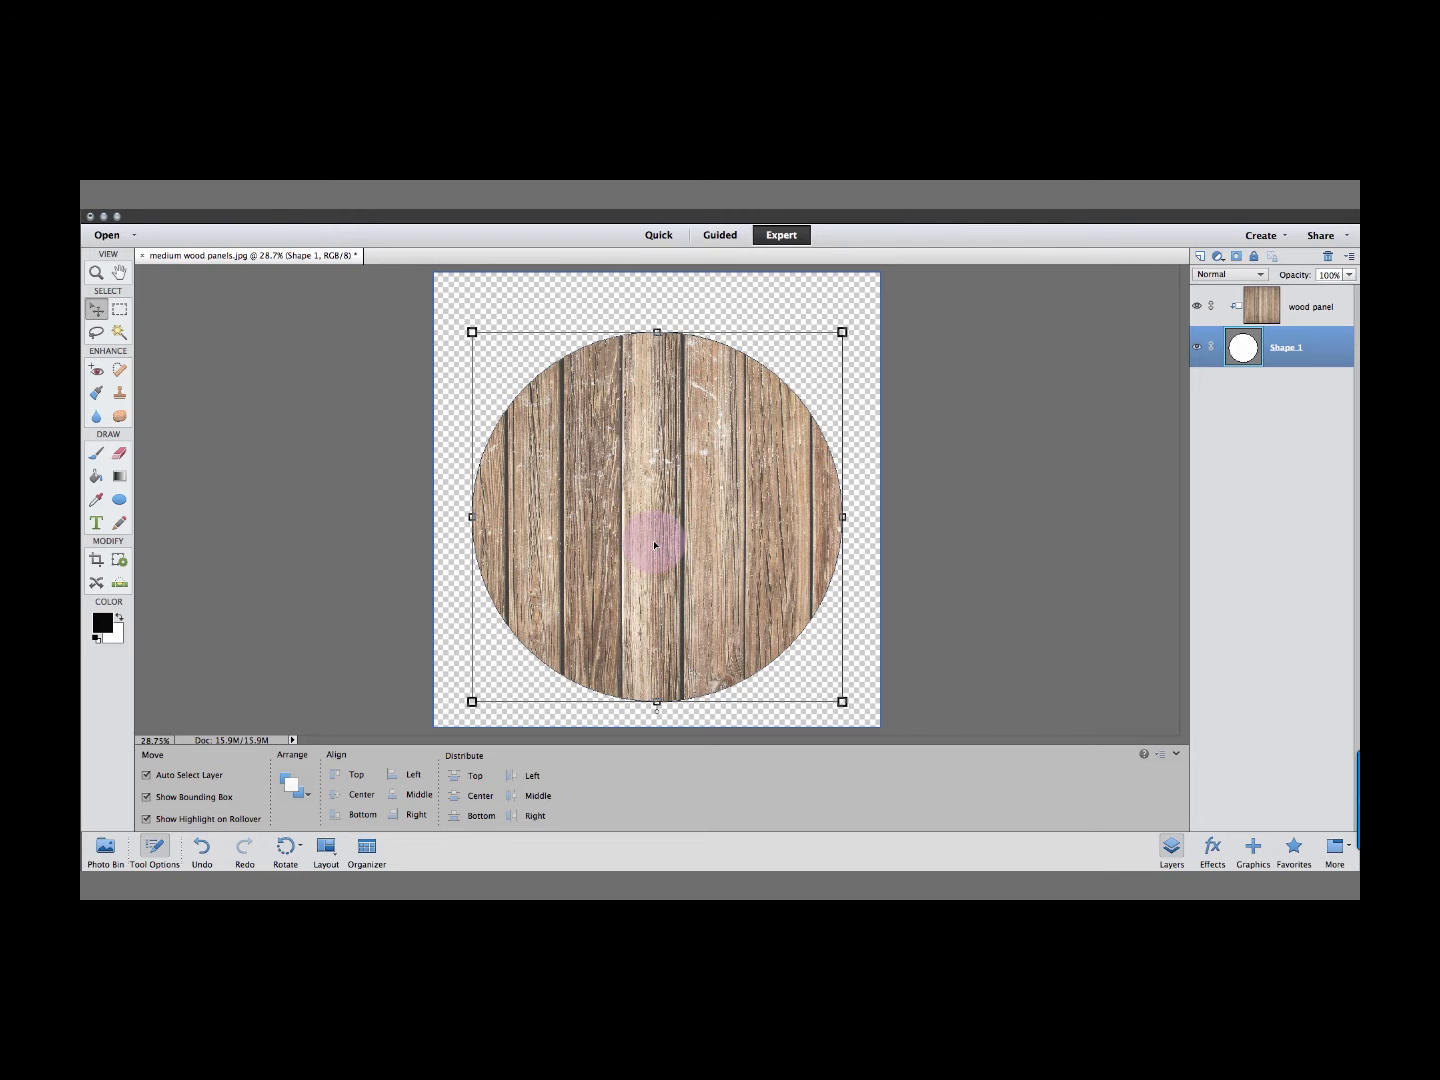
Save the layered file as "wood panel circle" in Photoshop format in Digital cutting files > 3D > Percys treat jar.
click(270, 200)
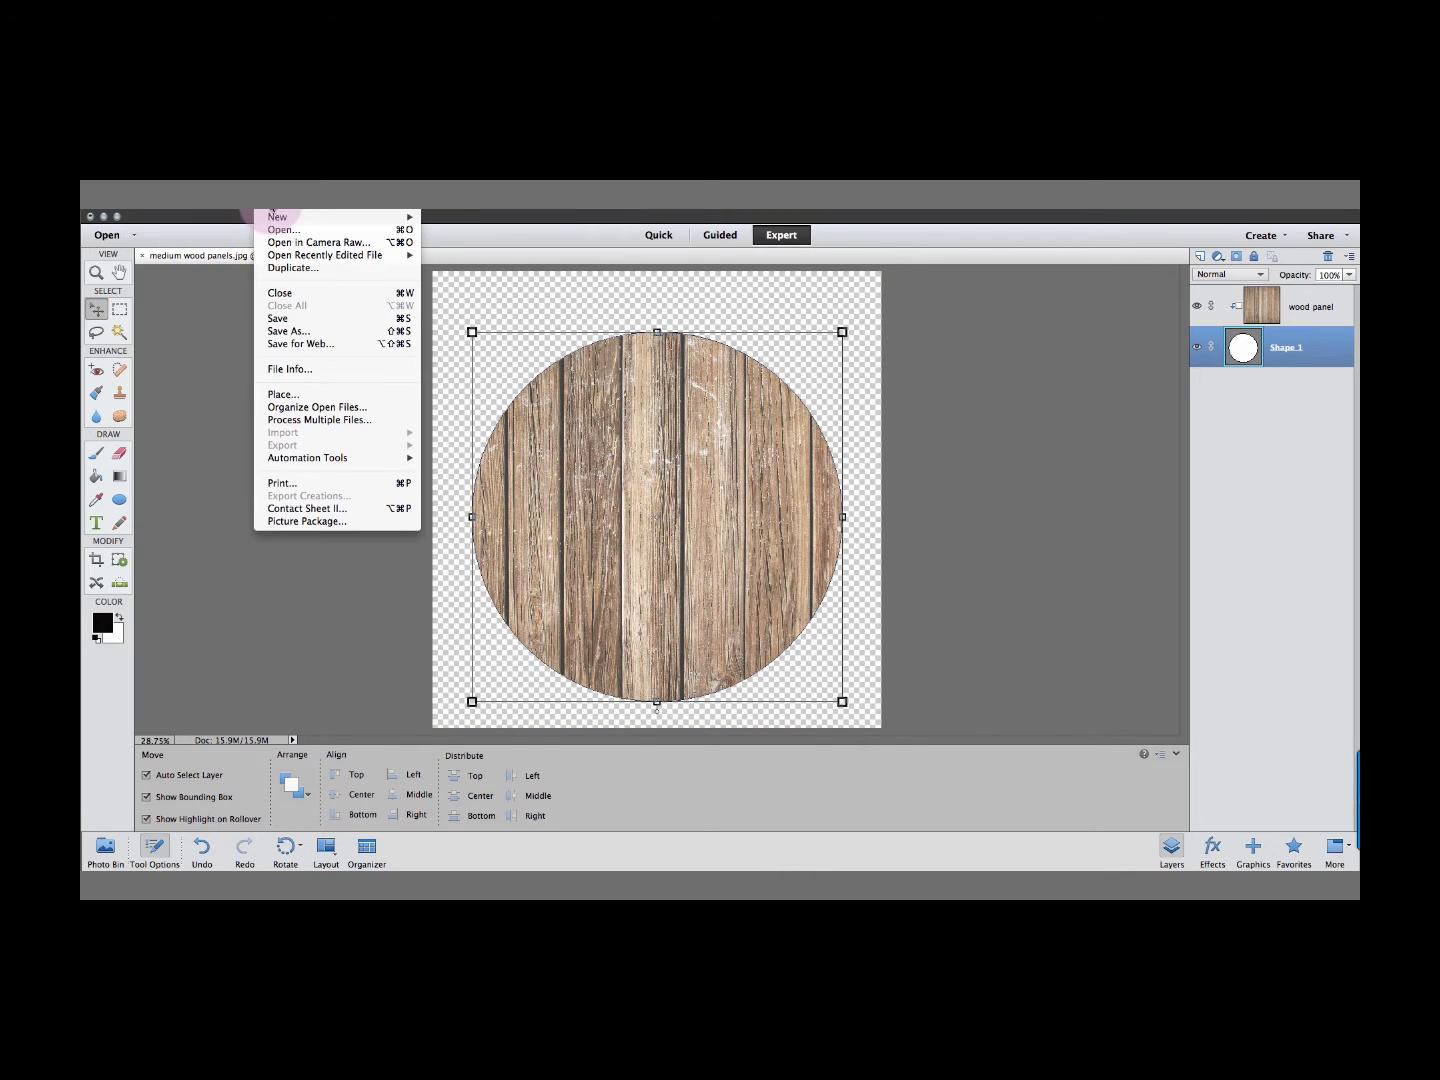
click(276, 331)
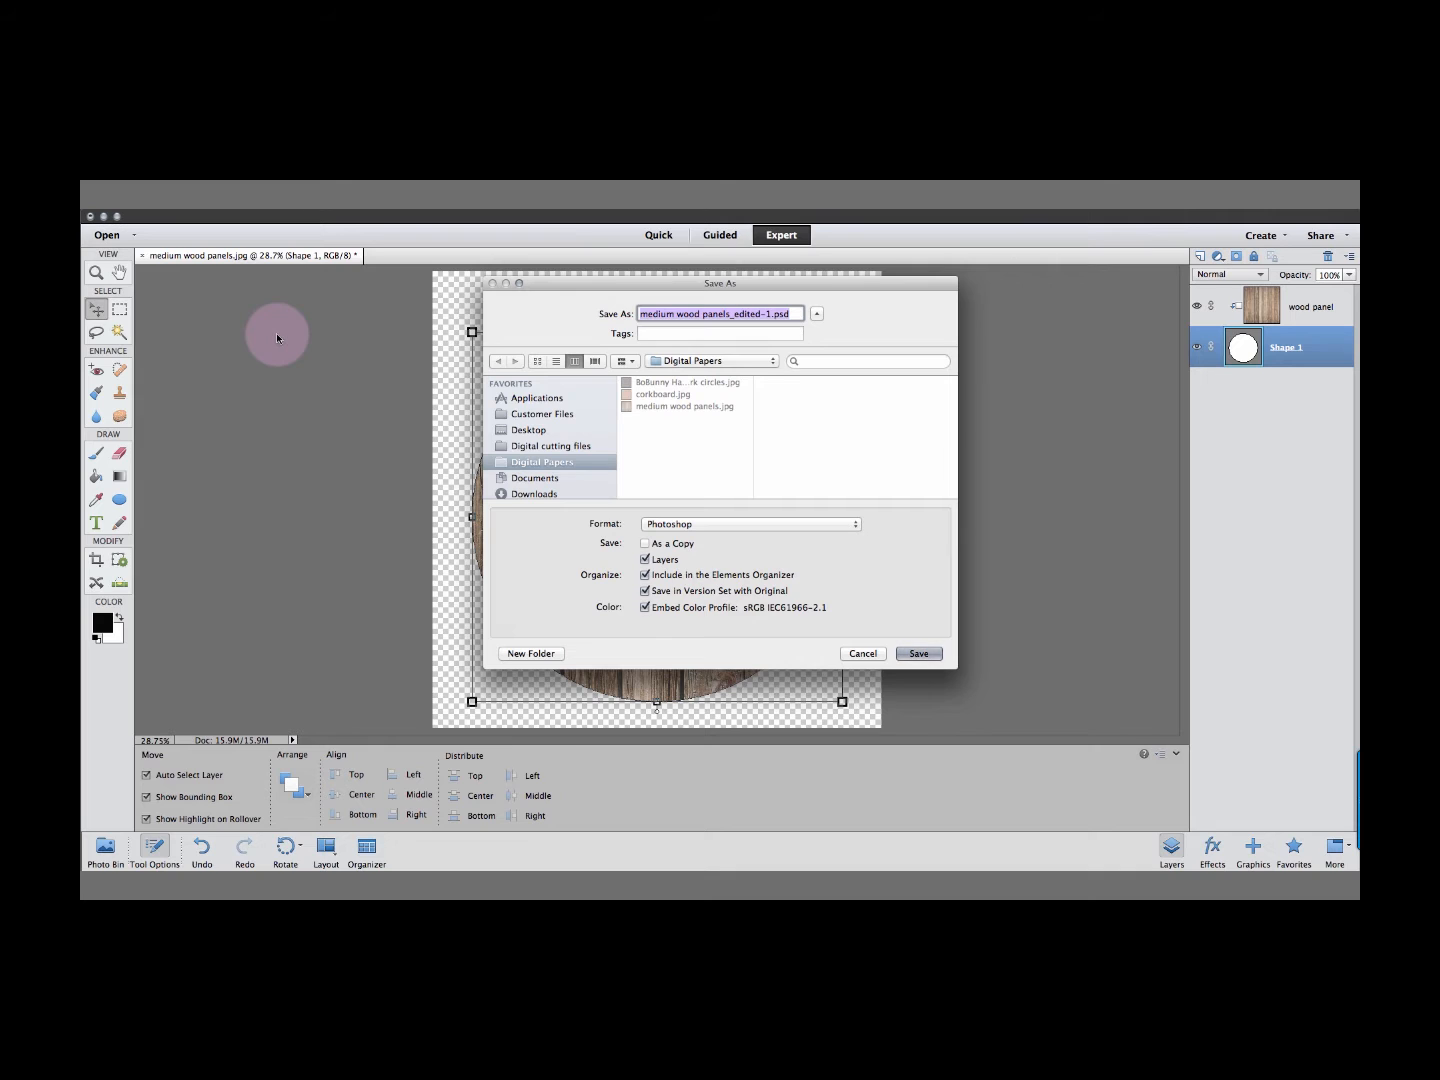
click(537, 448)
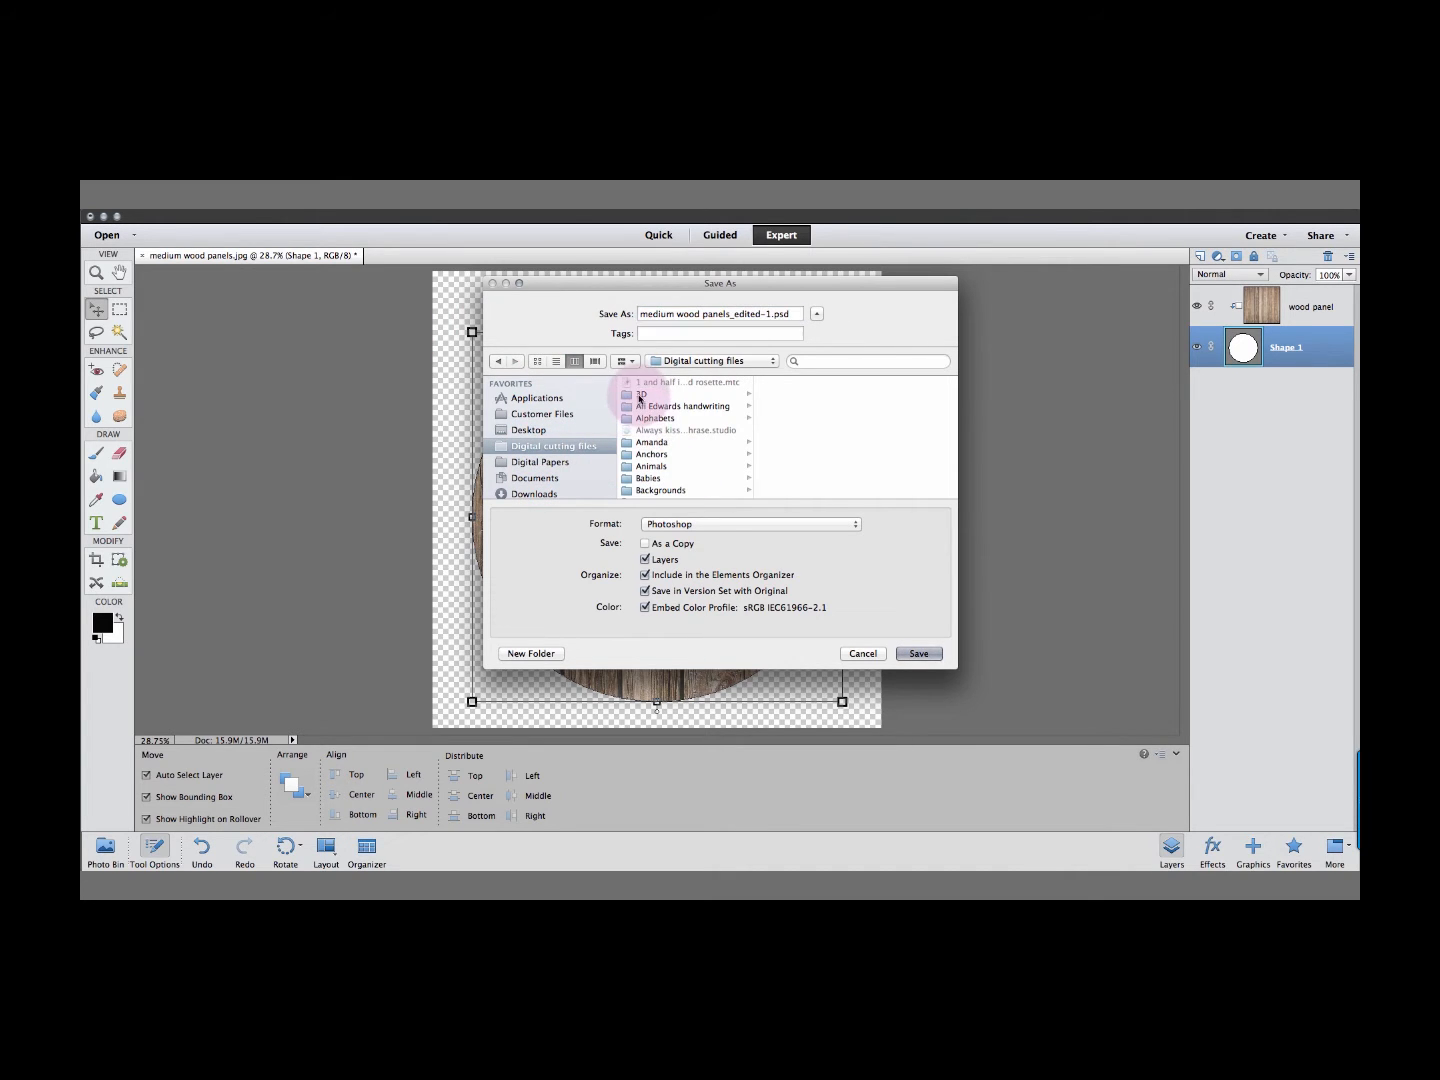
click(640, 396)
scroll(788, 409, down, 3)
click(788, 476)
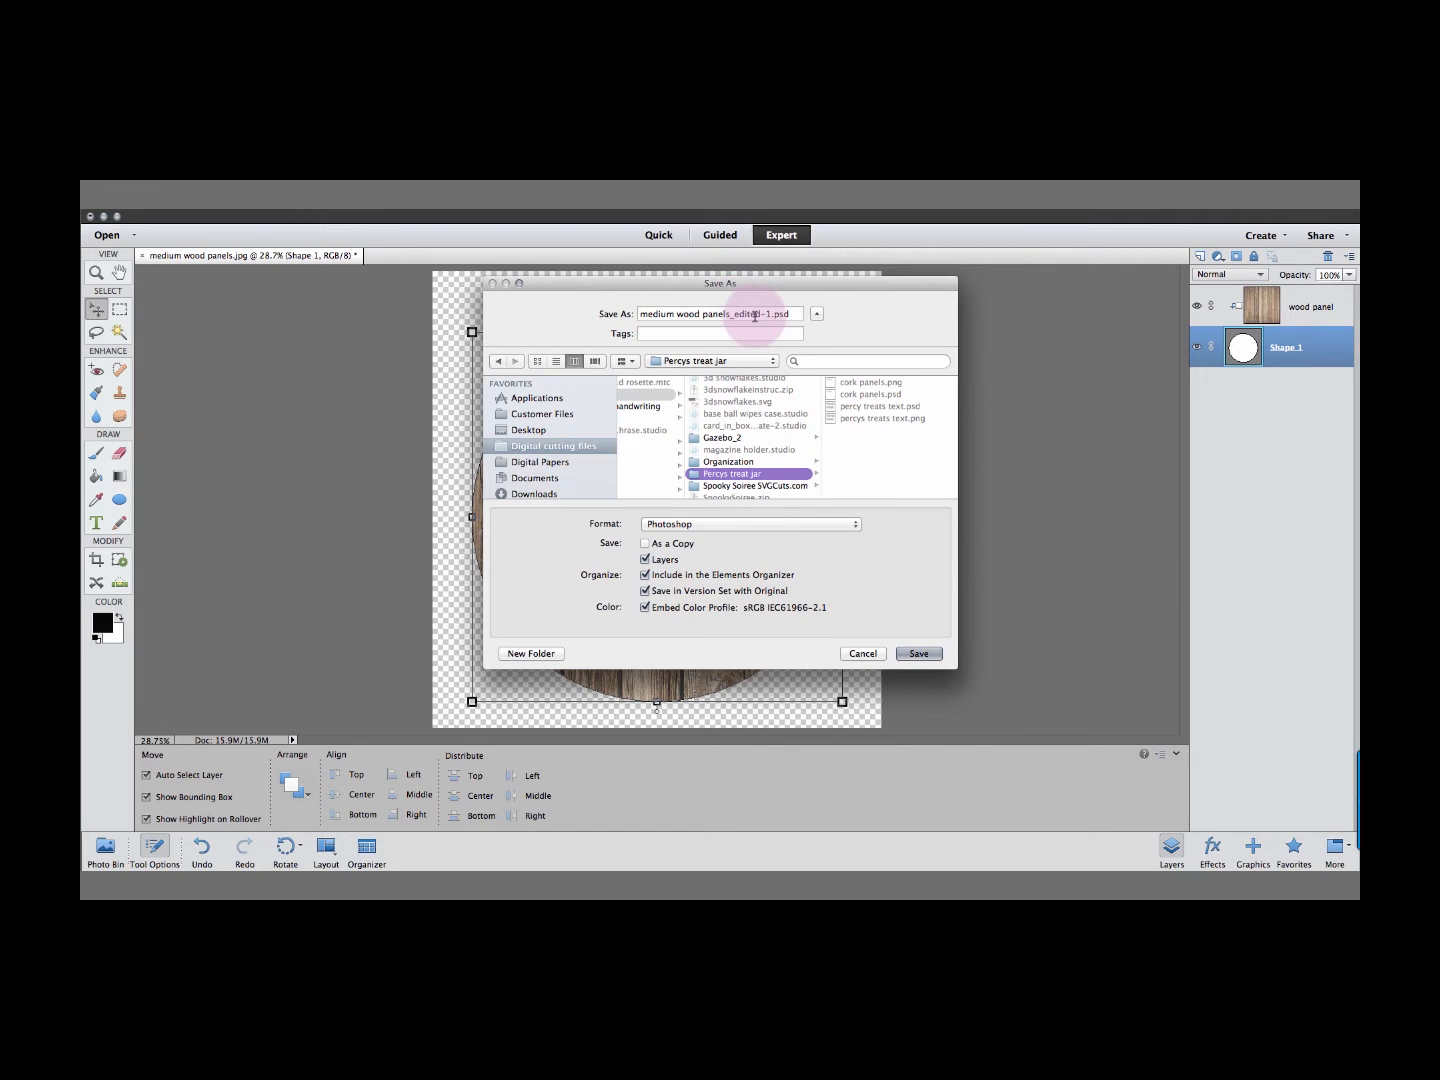
double_click(659, 312)
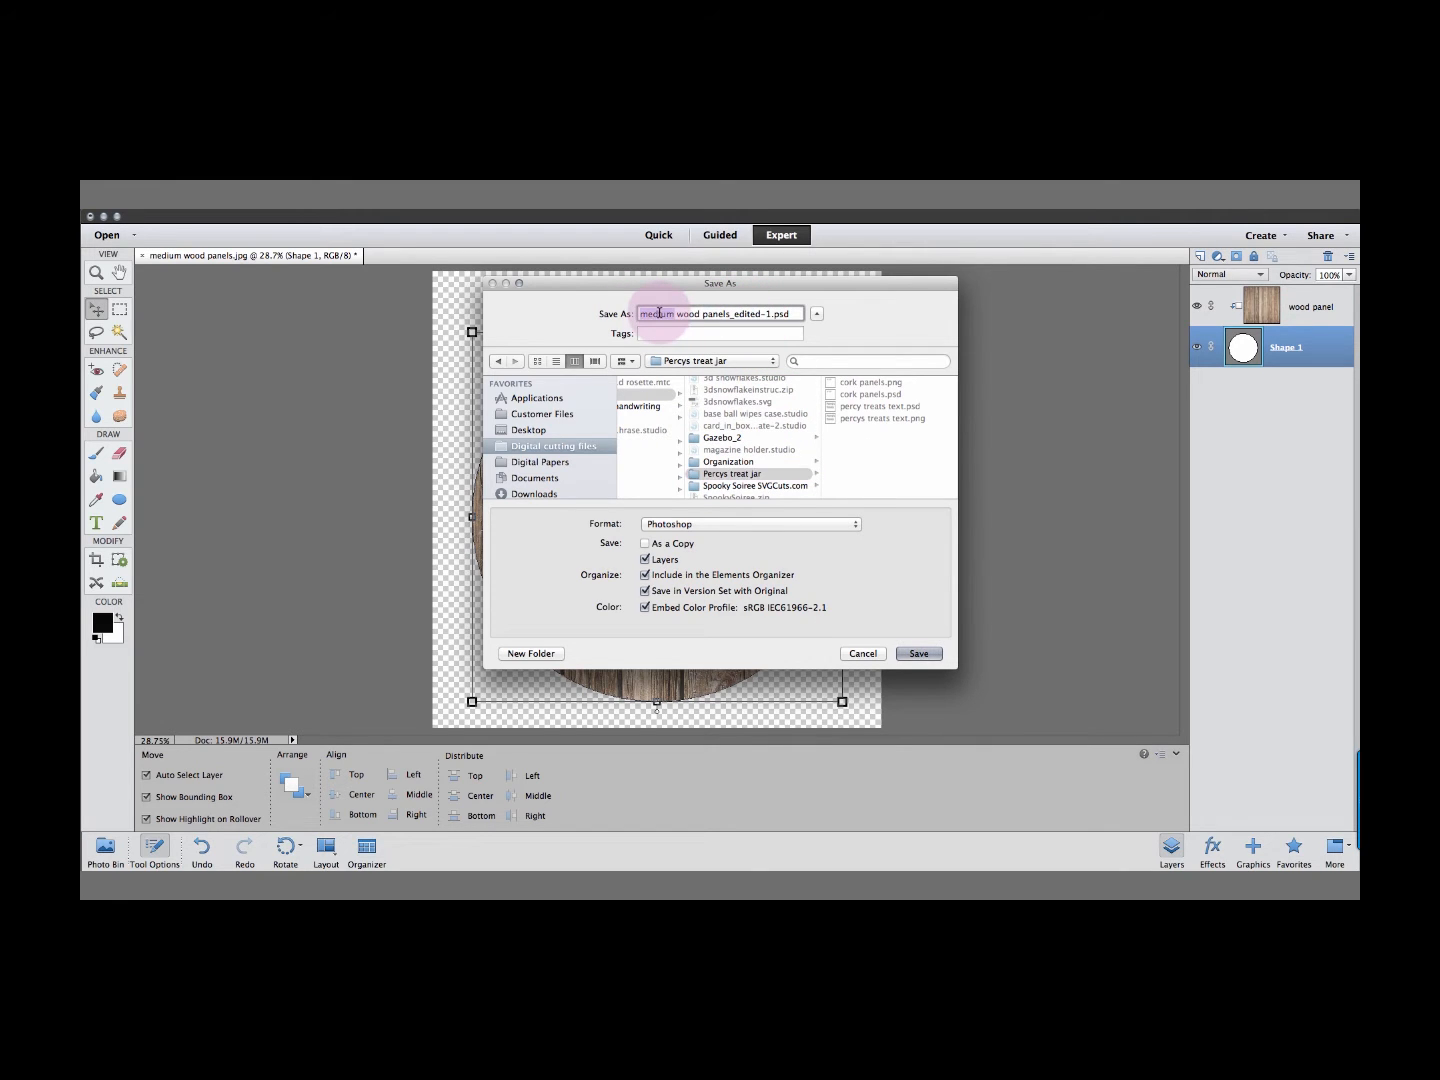
drag(659, 313, 765, 315)
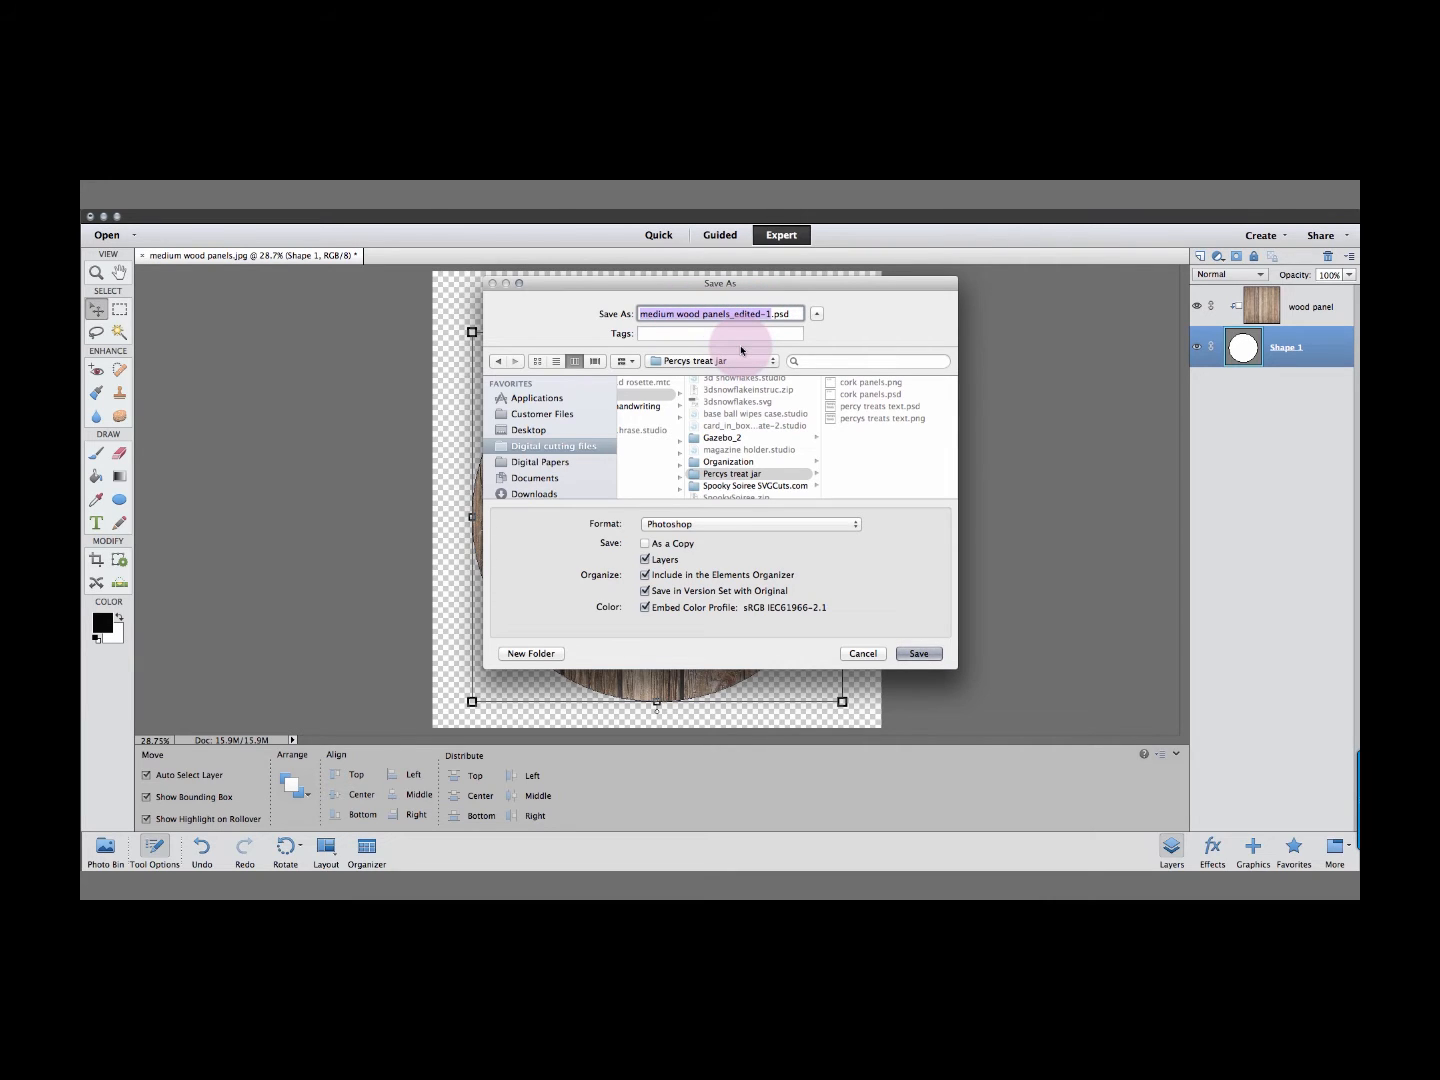
text(wood panel )
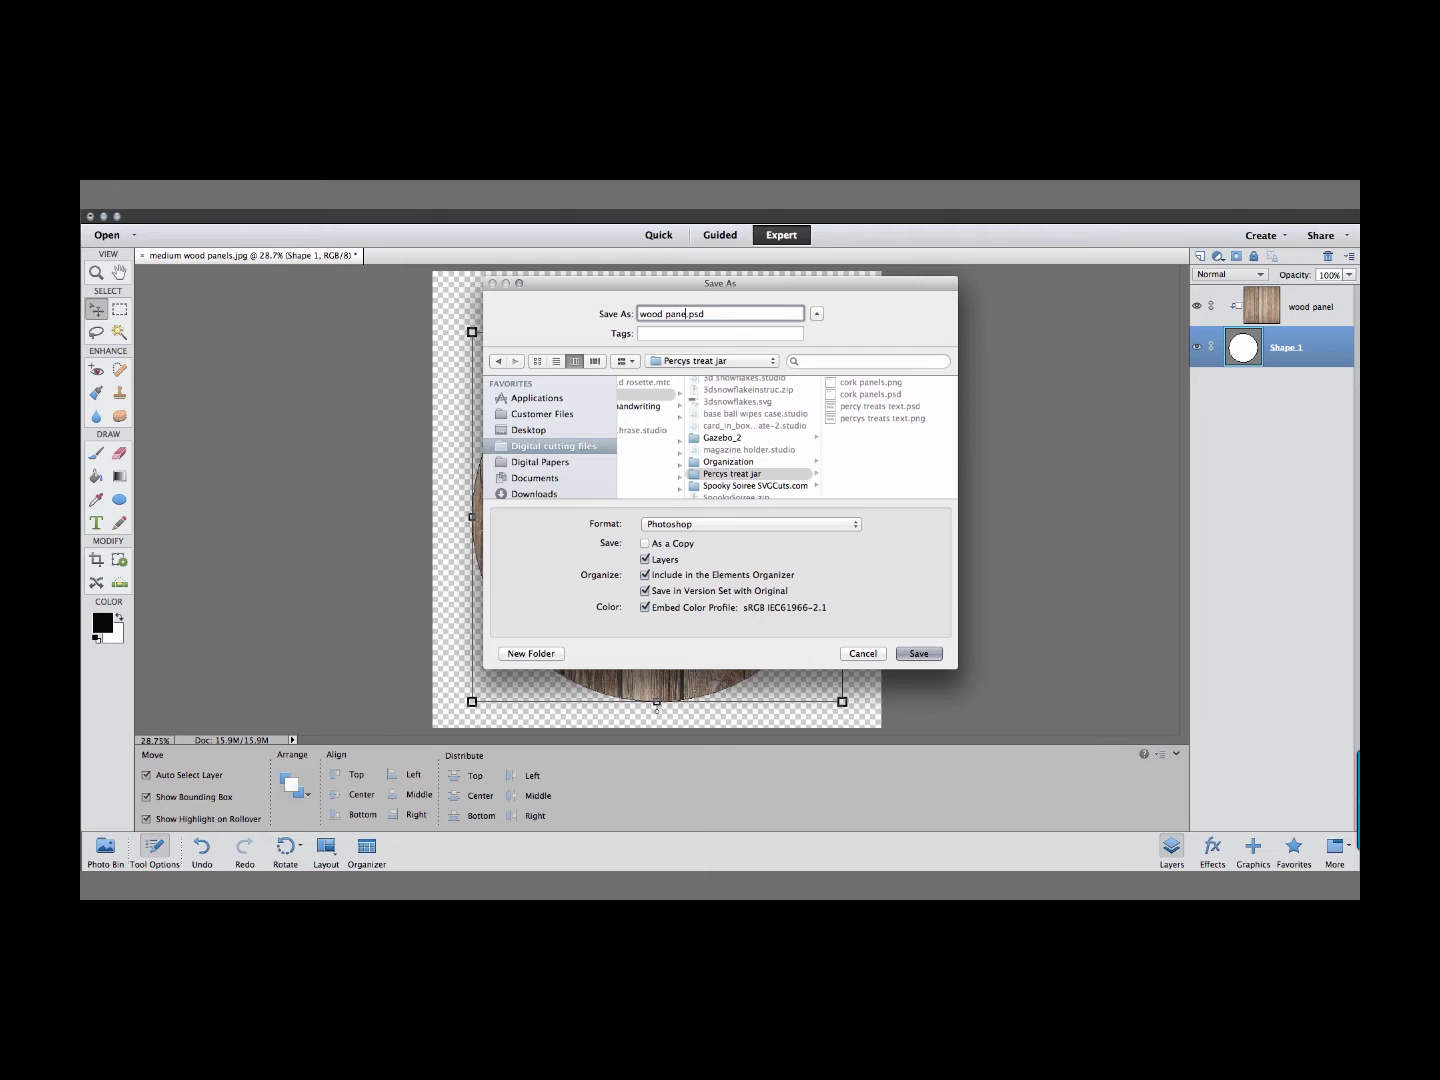
text(circle)
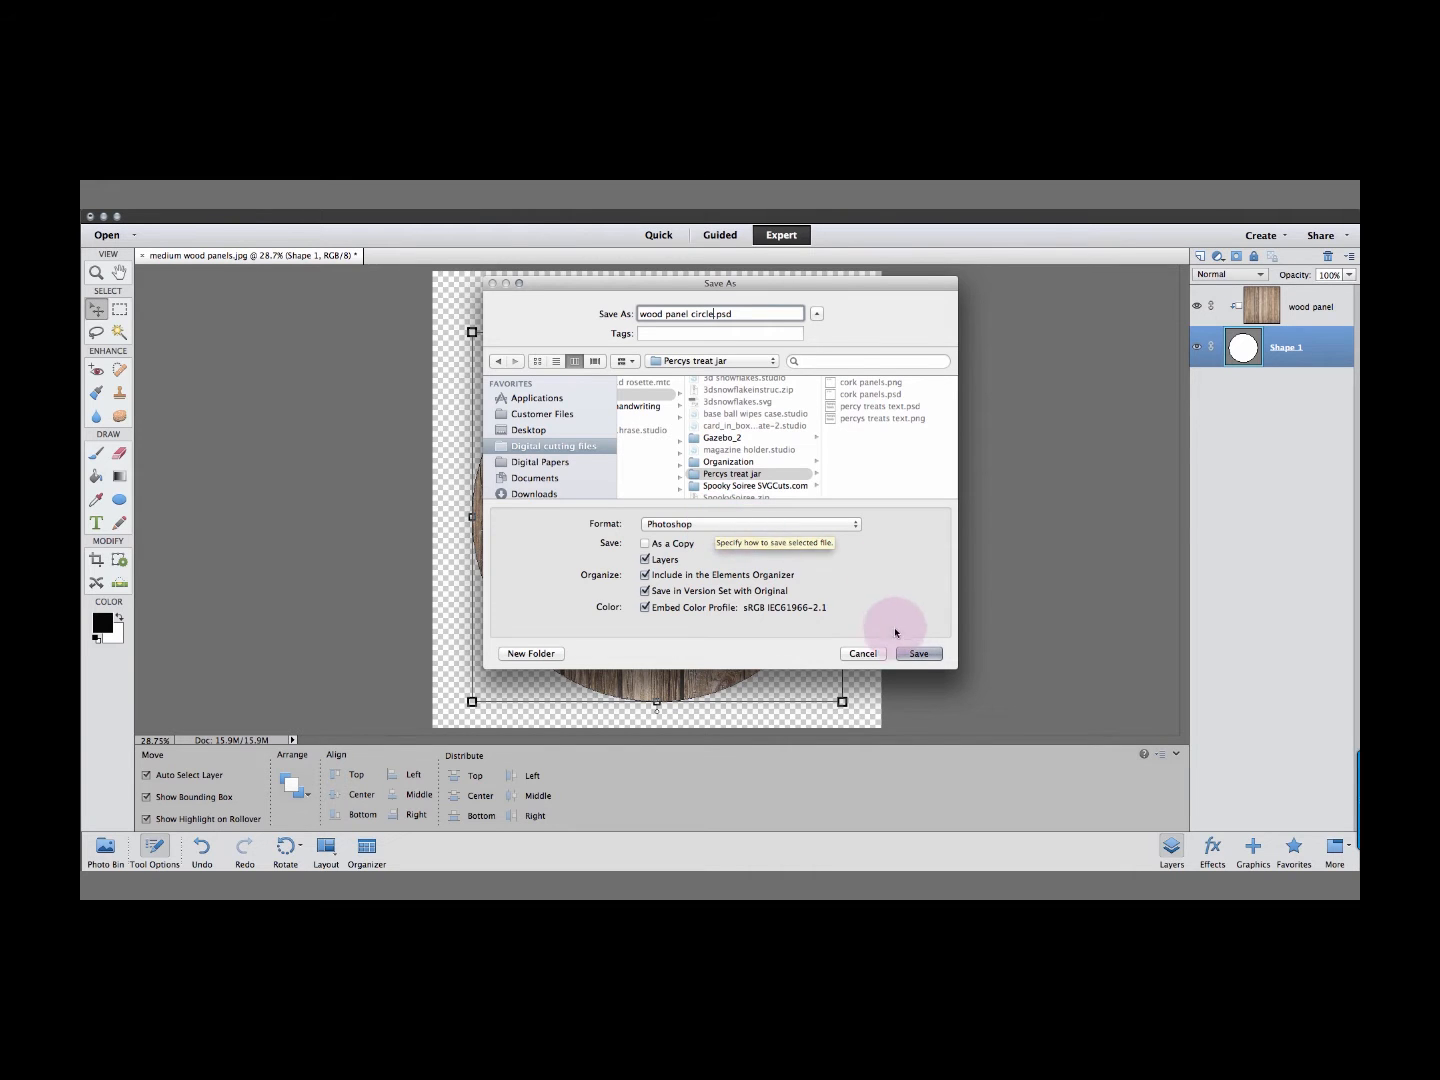
click(913, 652)
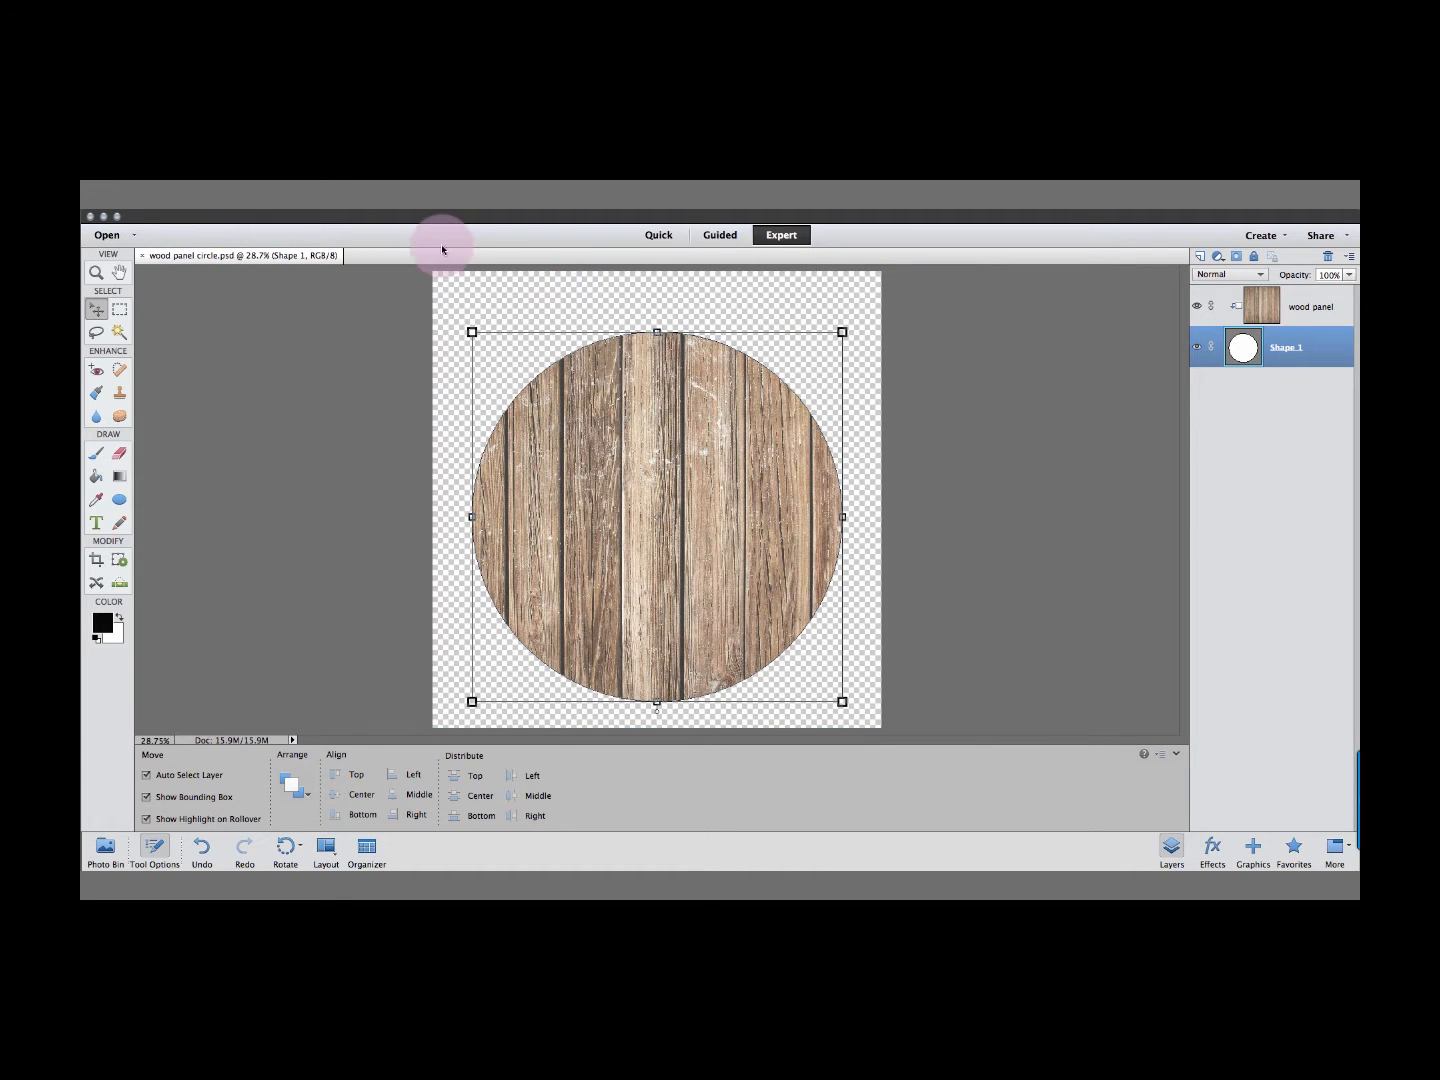
Save a PNG copy named "wood panel circle" in the Percys treat jar folder with Interlace set to None.
click(278, 198)
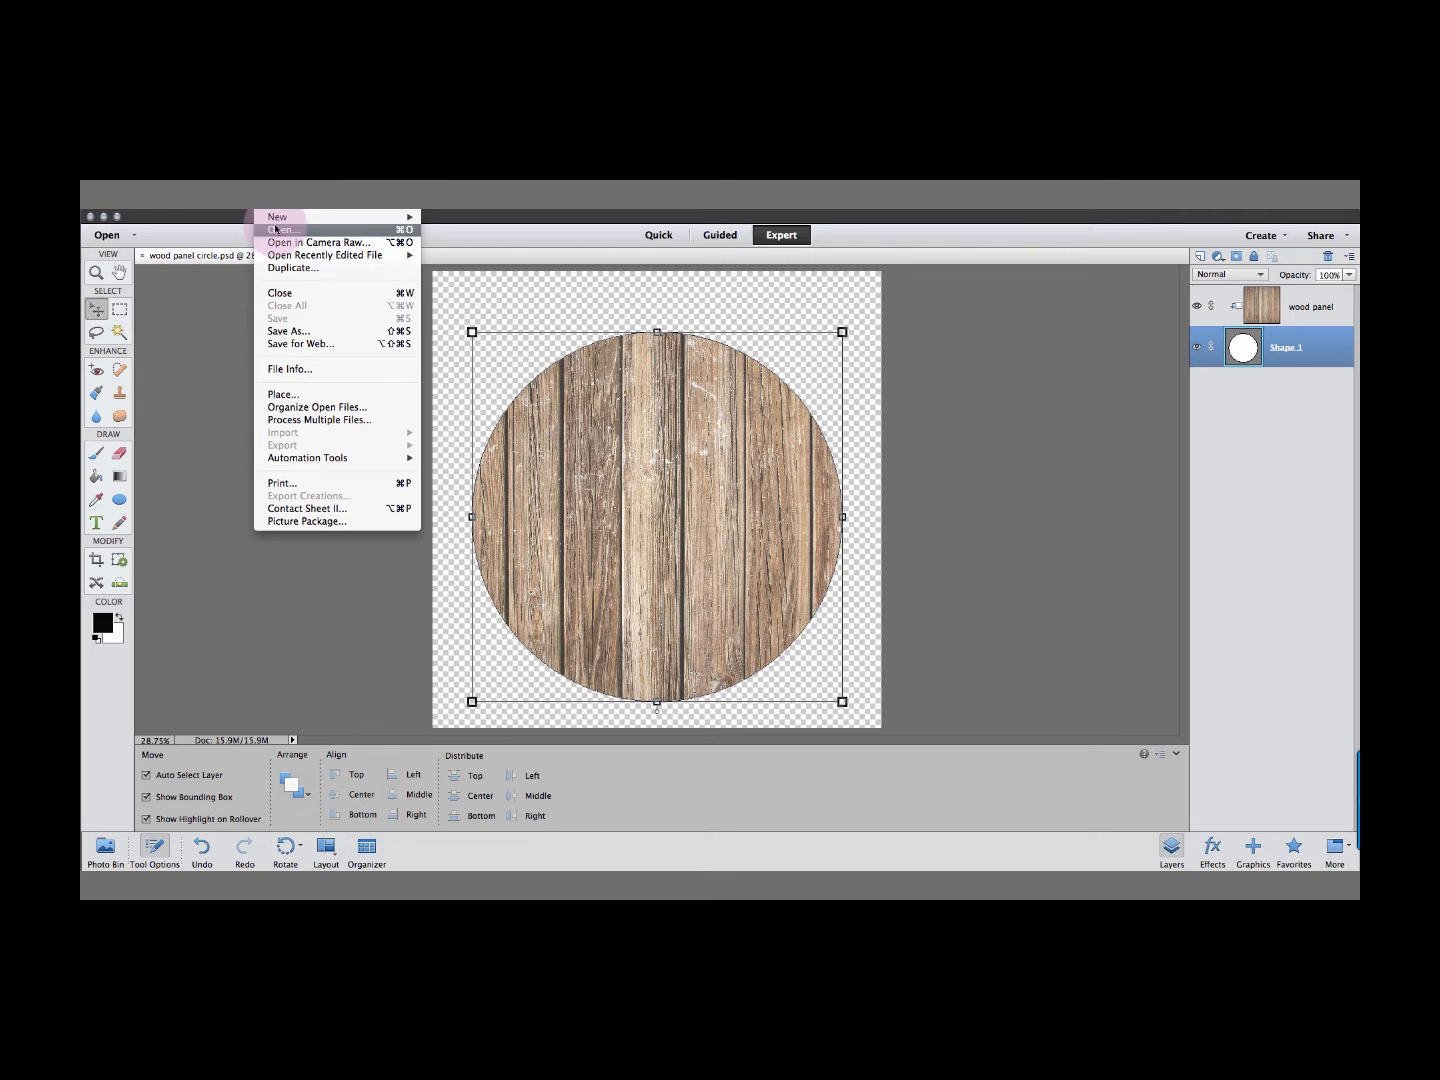
click(284, 329)
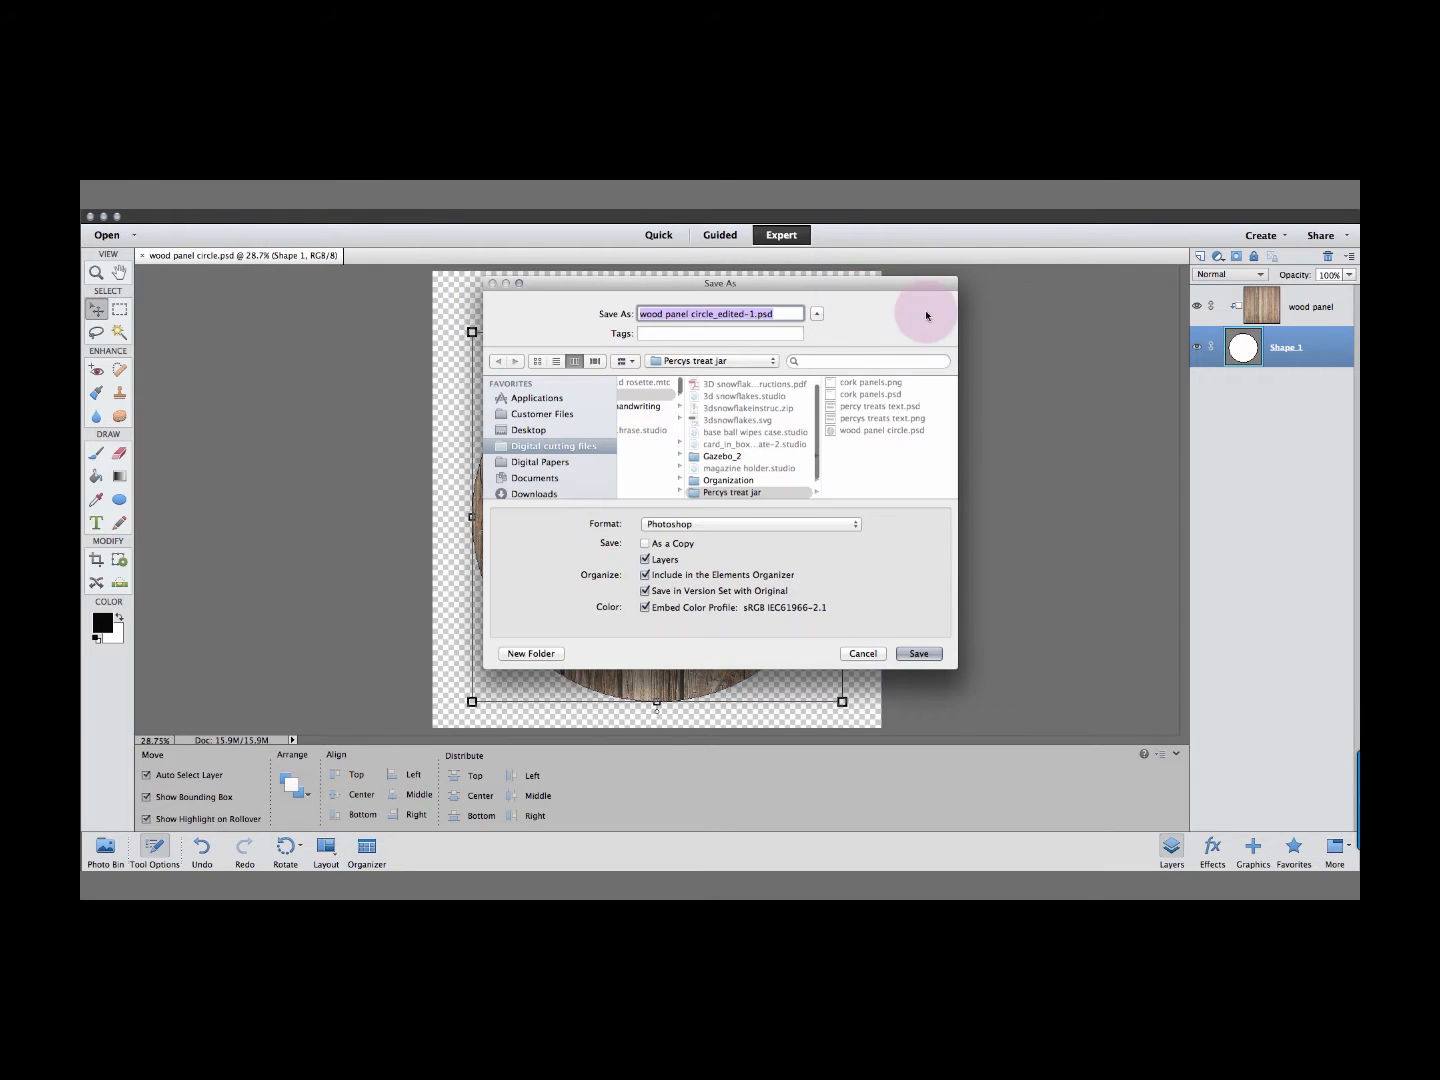
click(860, 432)
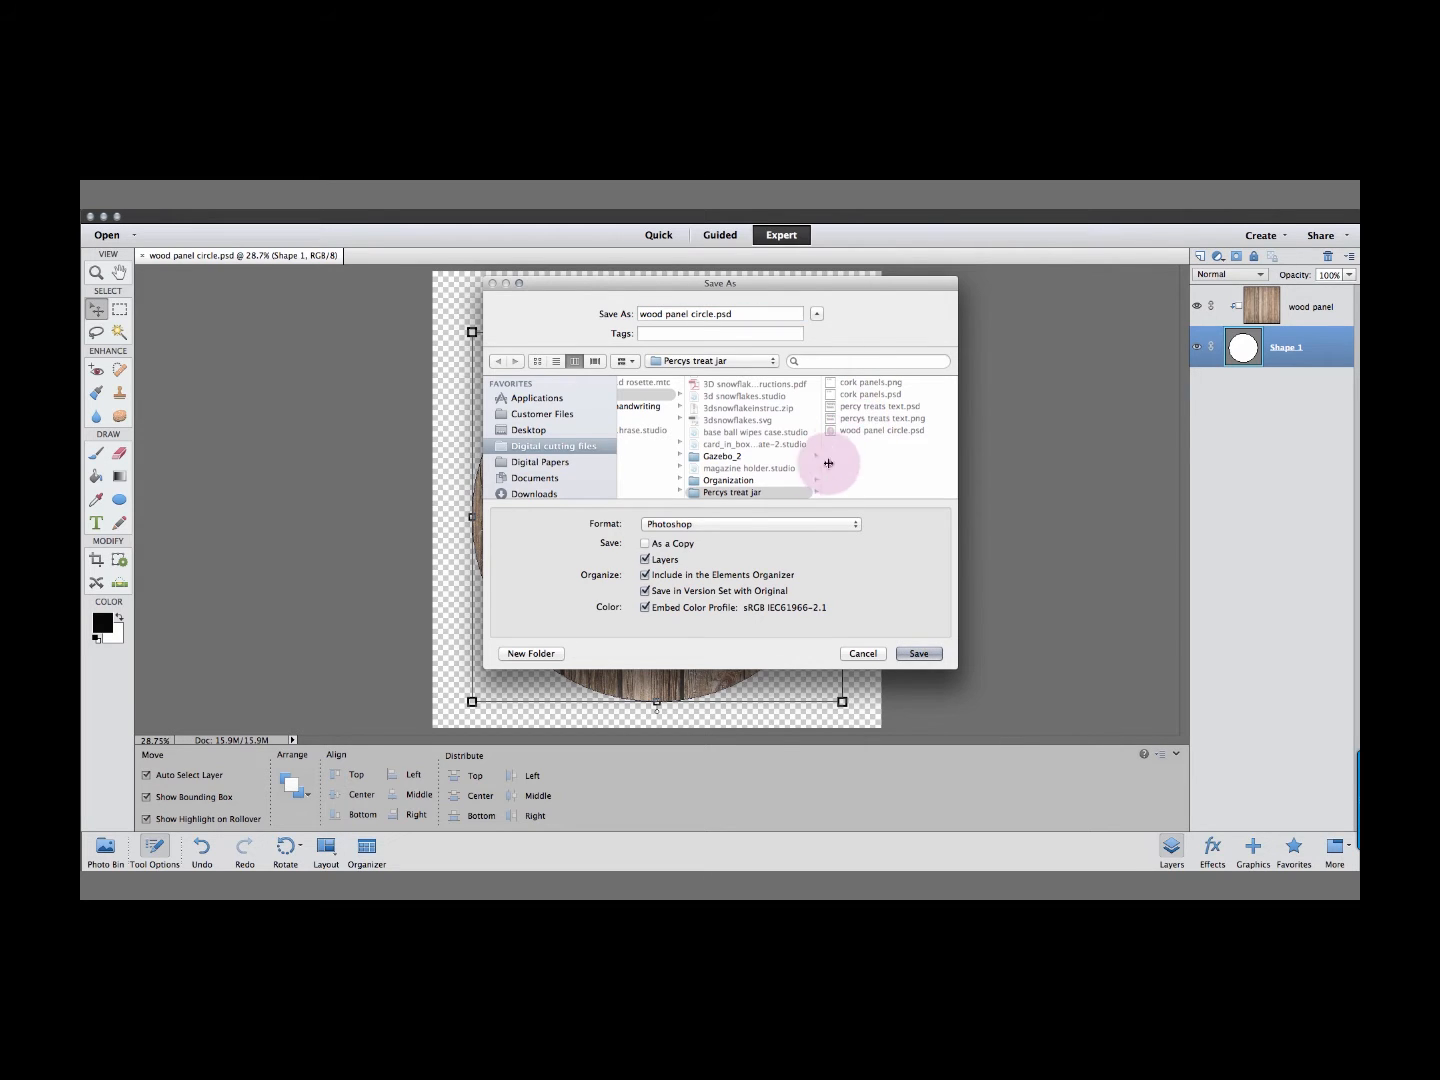
click(700, 527)
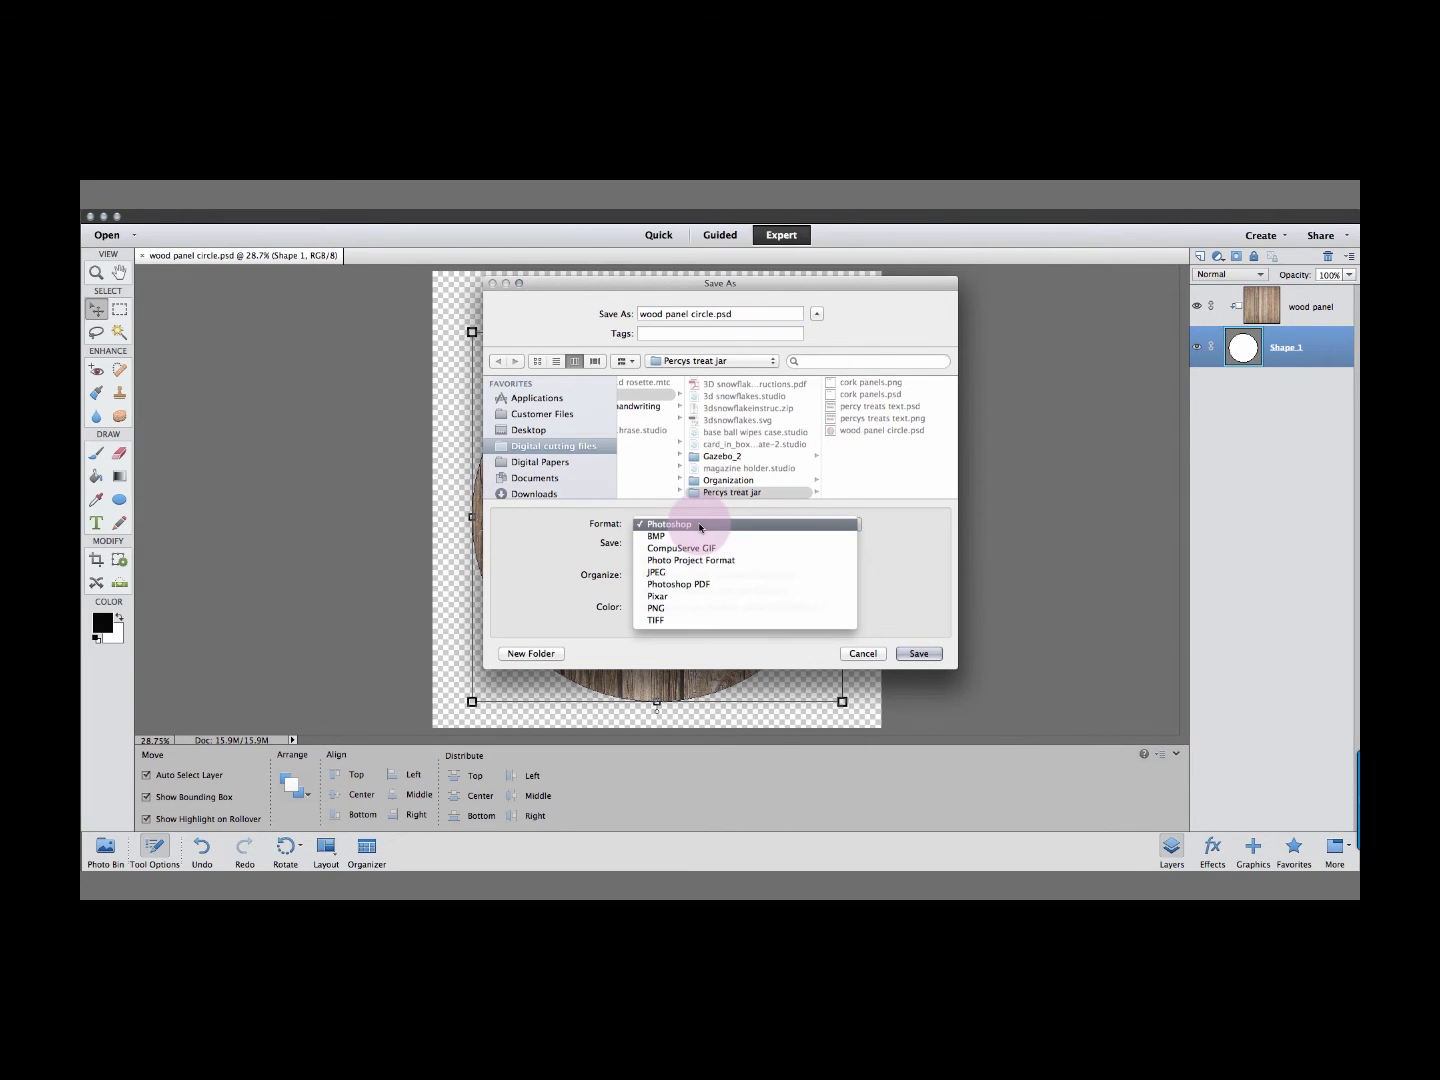
click(679, 609)
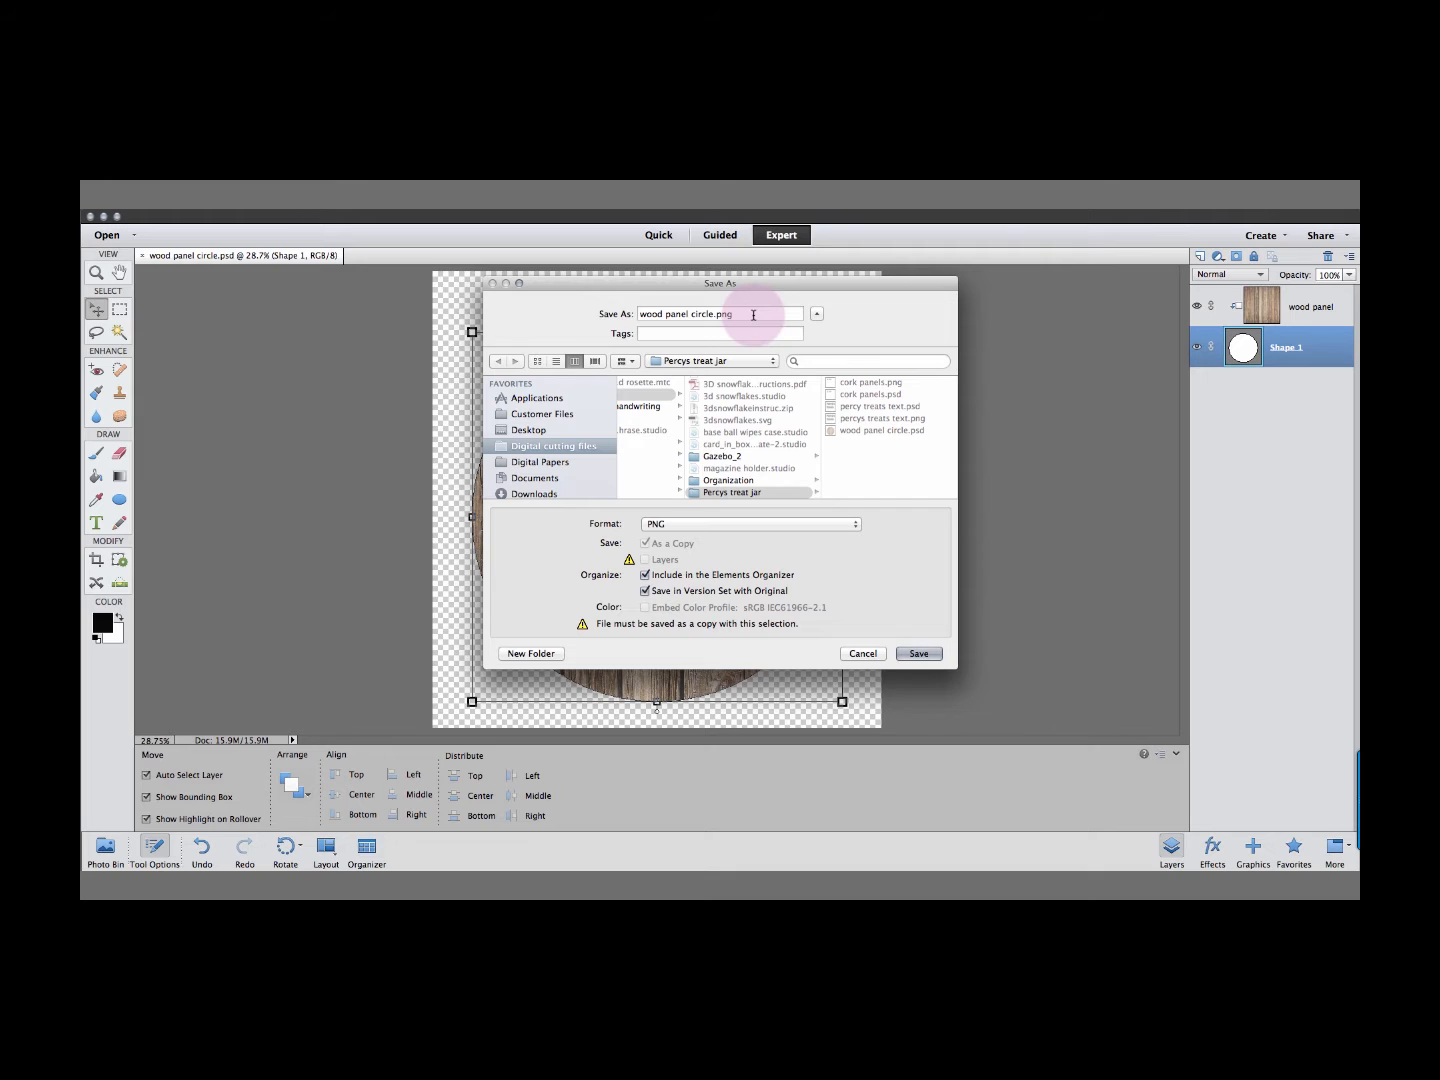
click(919, 653)
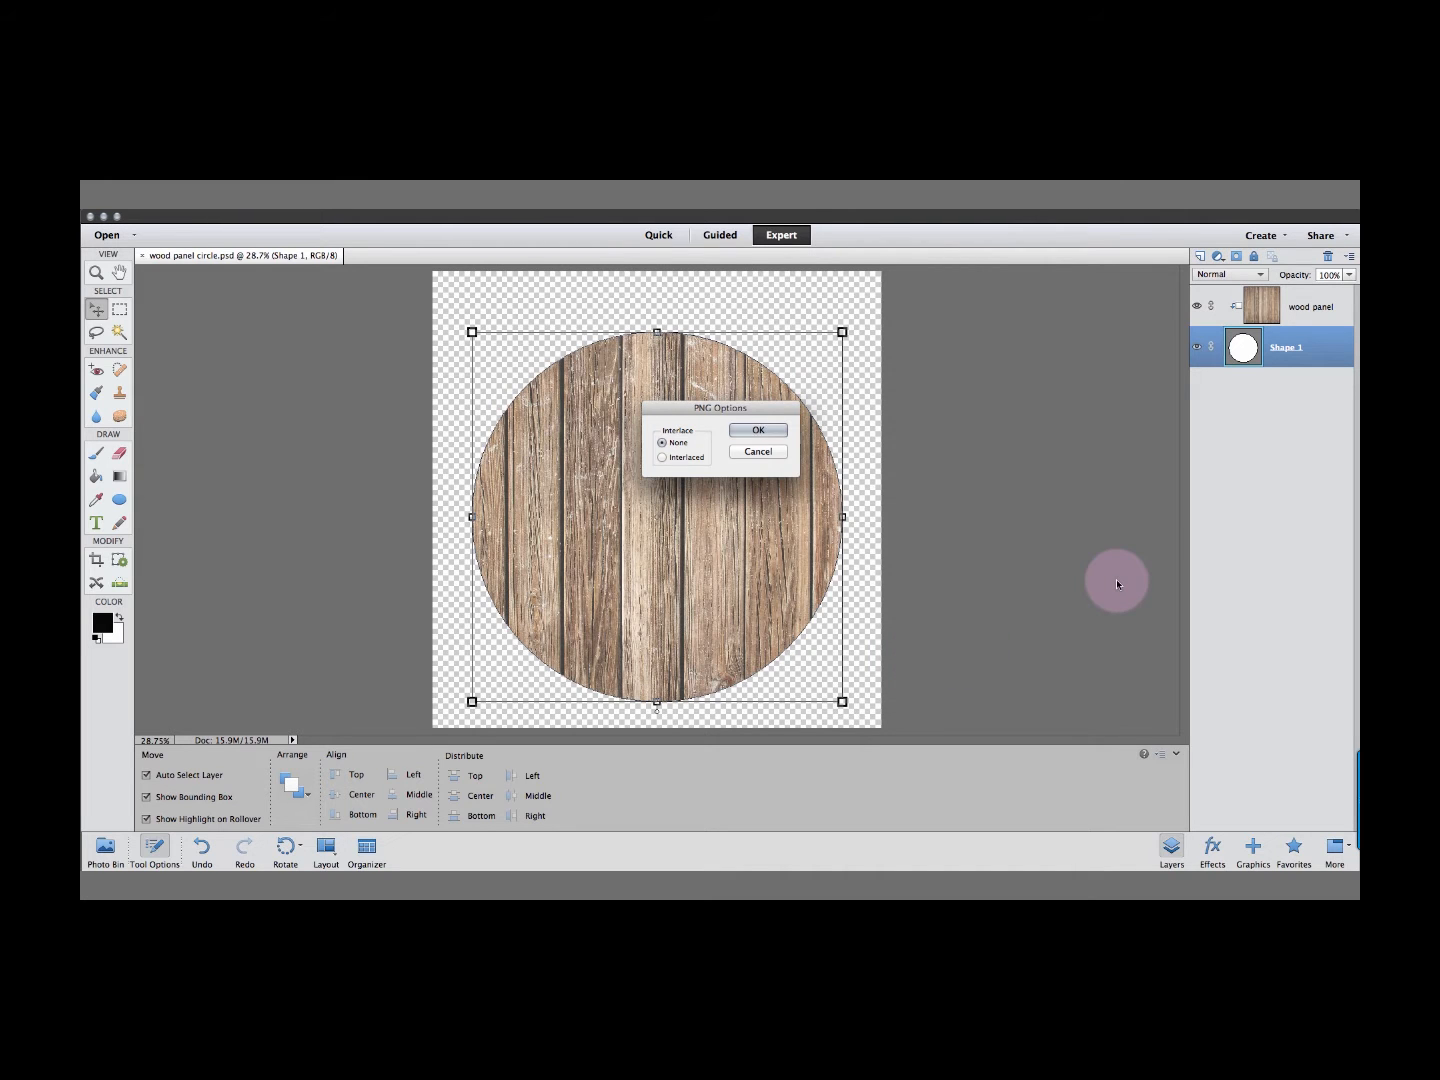
click(752, 430)
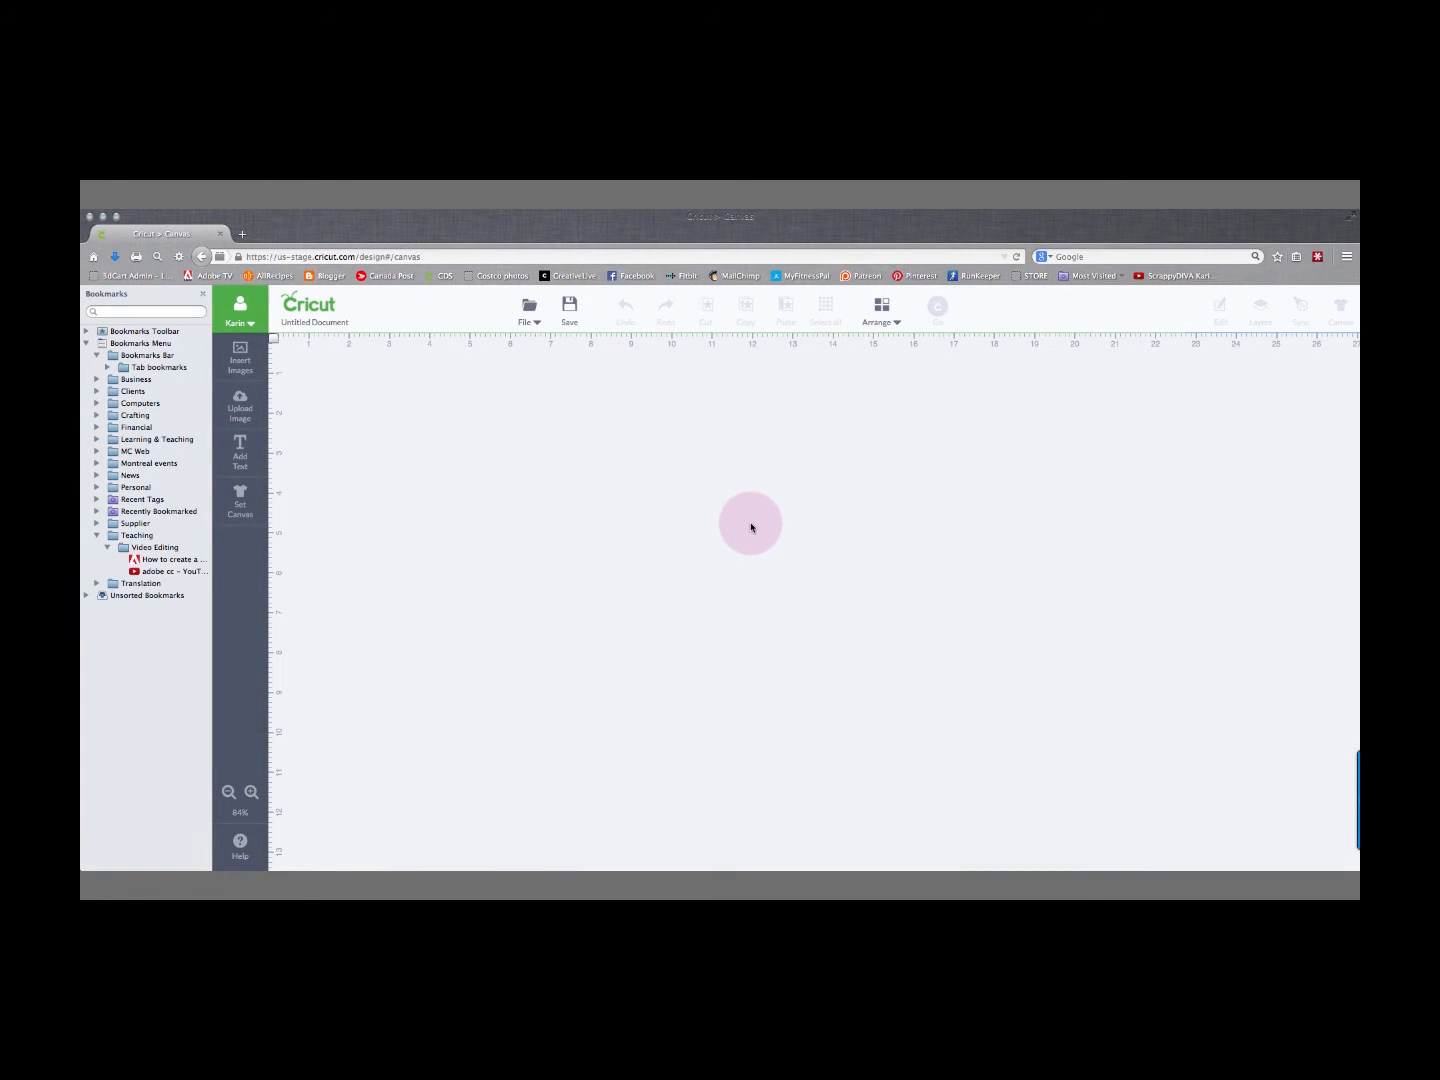
Switch to Cricut Design Space and load percys treats text.png from Digital cutting files > 3D > Percys treat jar as a basic image upload.
click(239, 407)
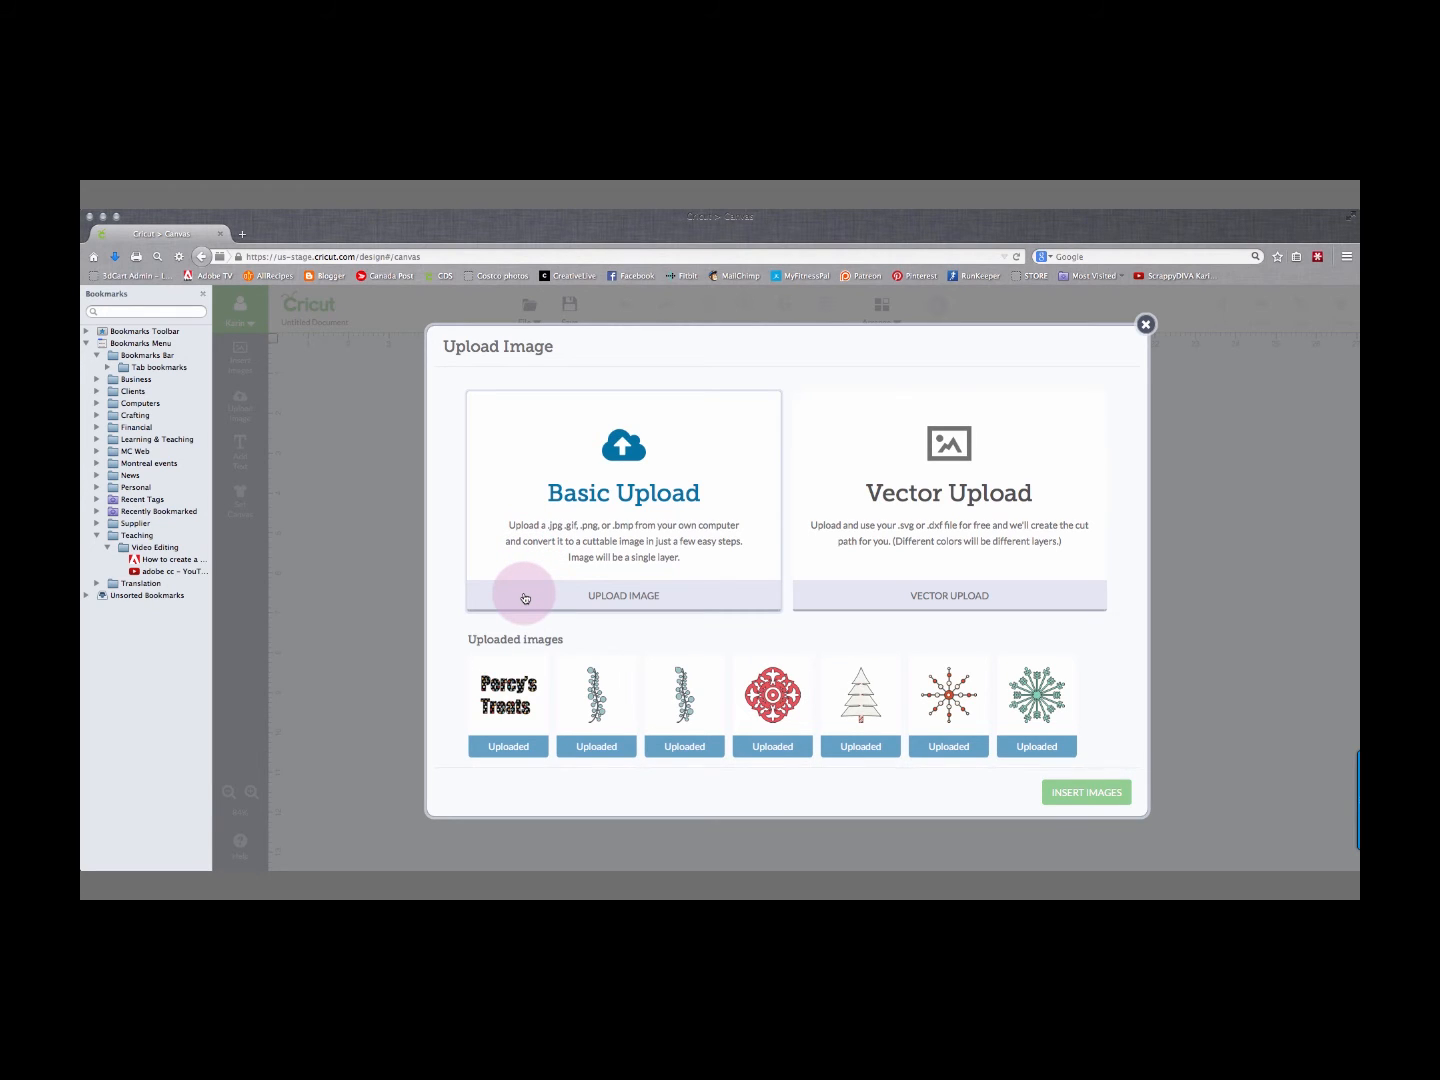
click(604, 598)
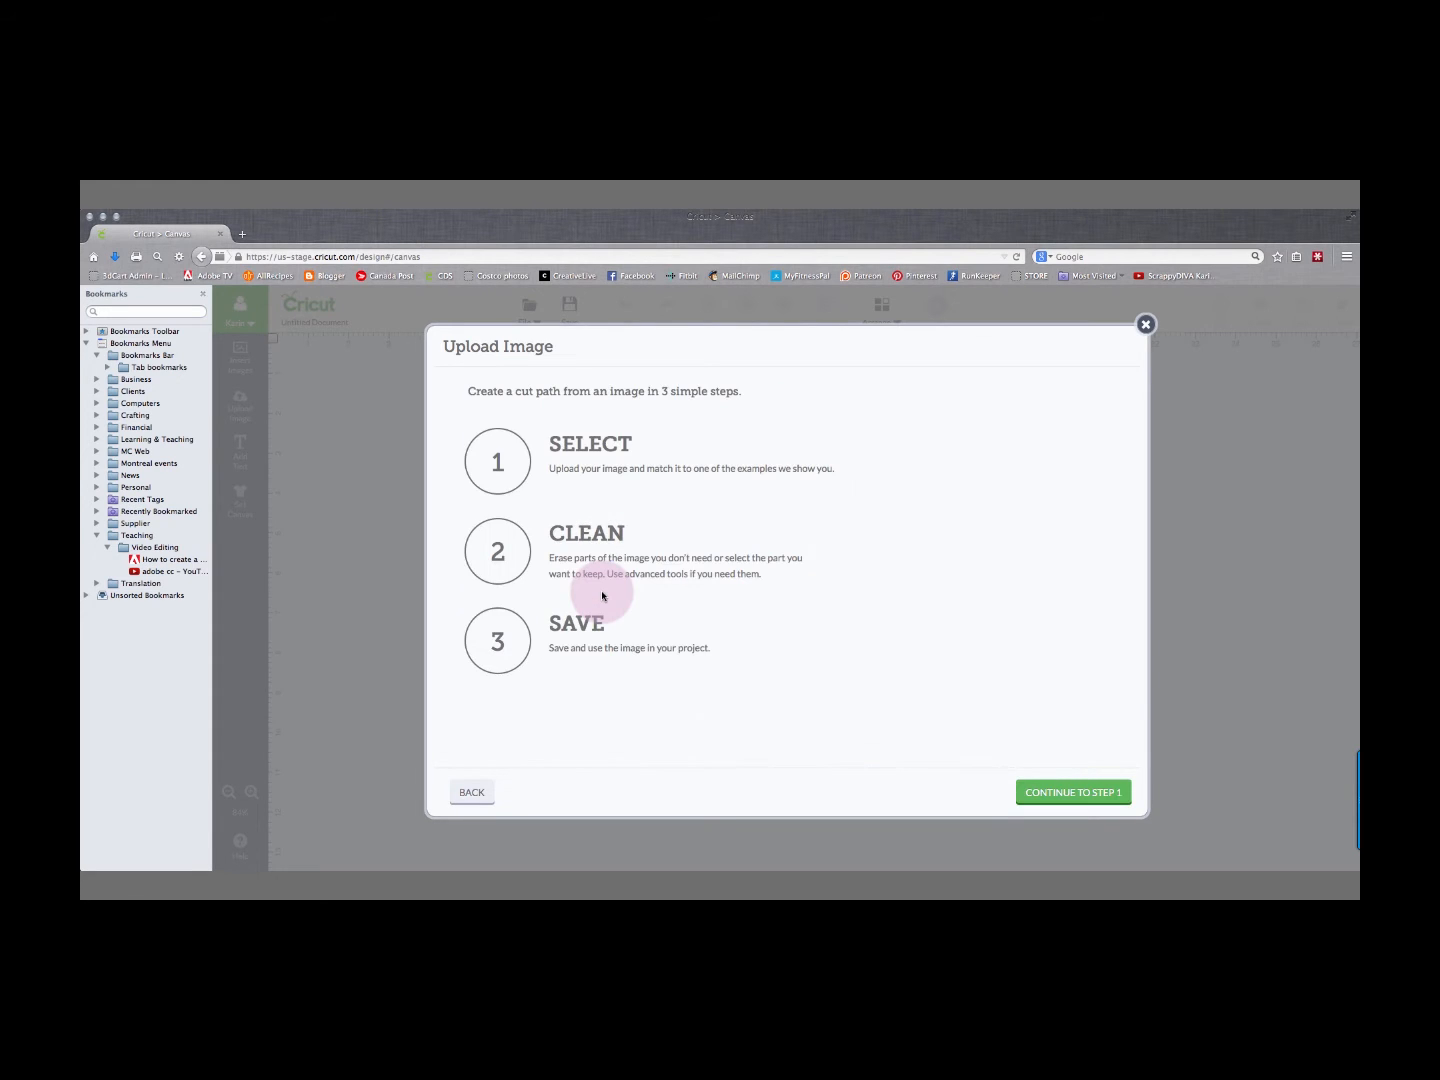
click(1062, 790)
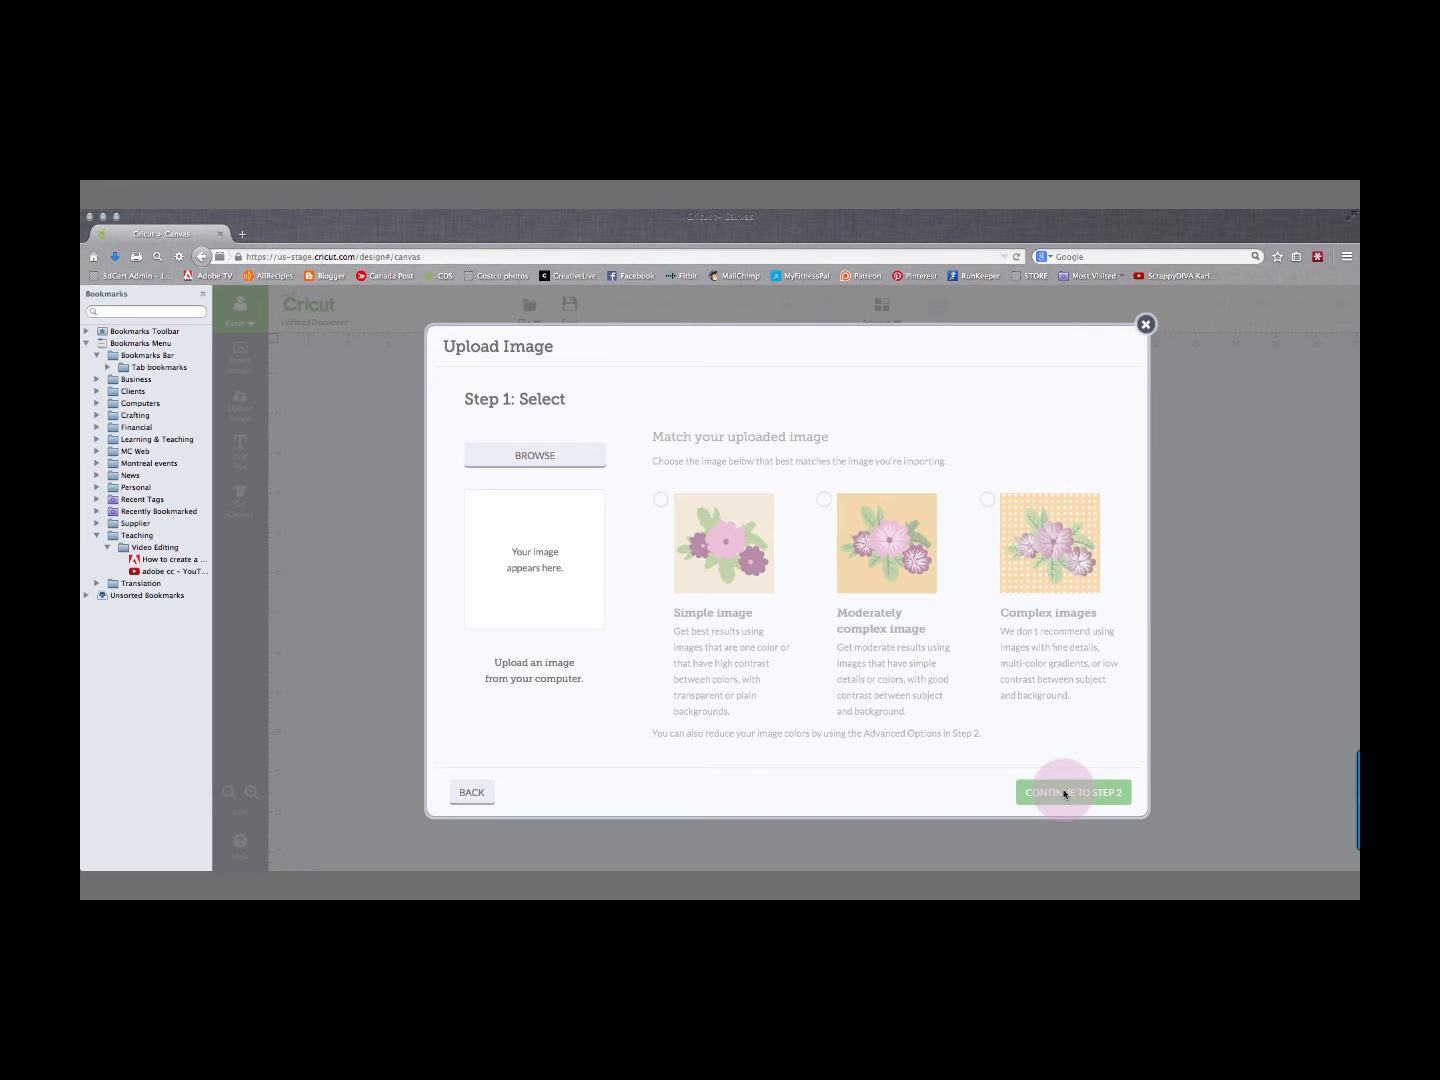
click(572, 456)
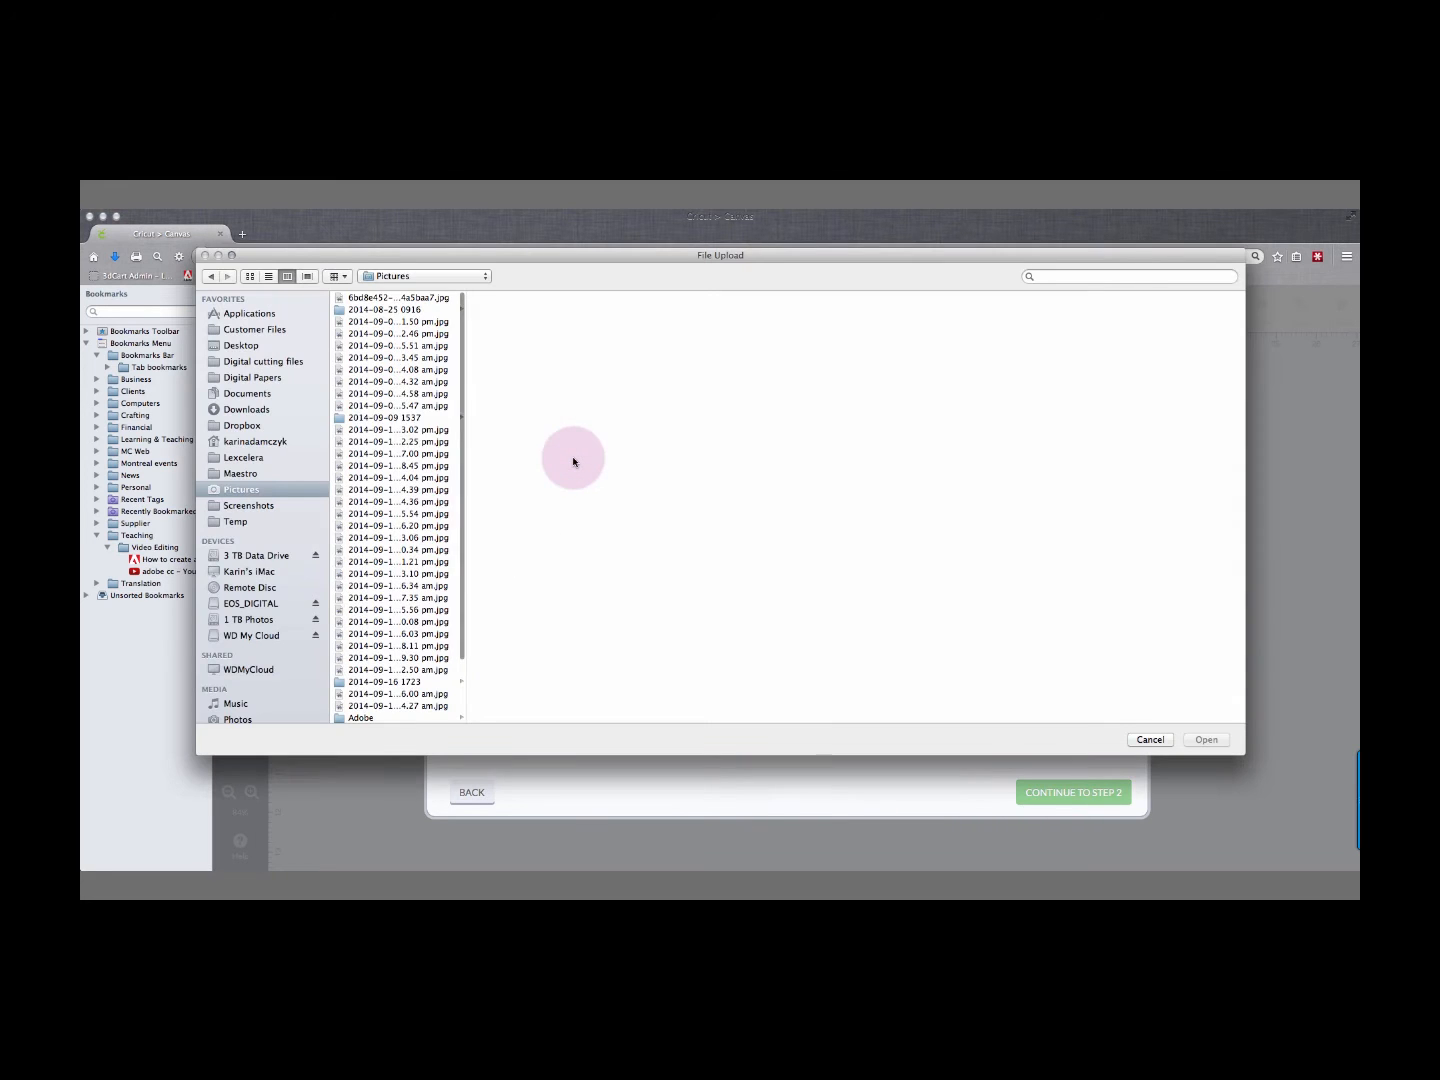
click(235, 364)
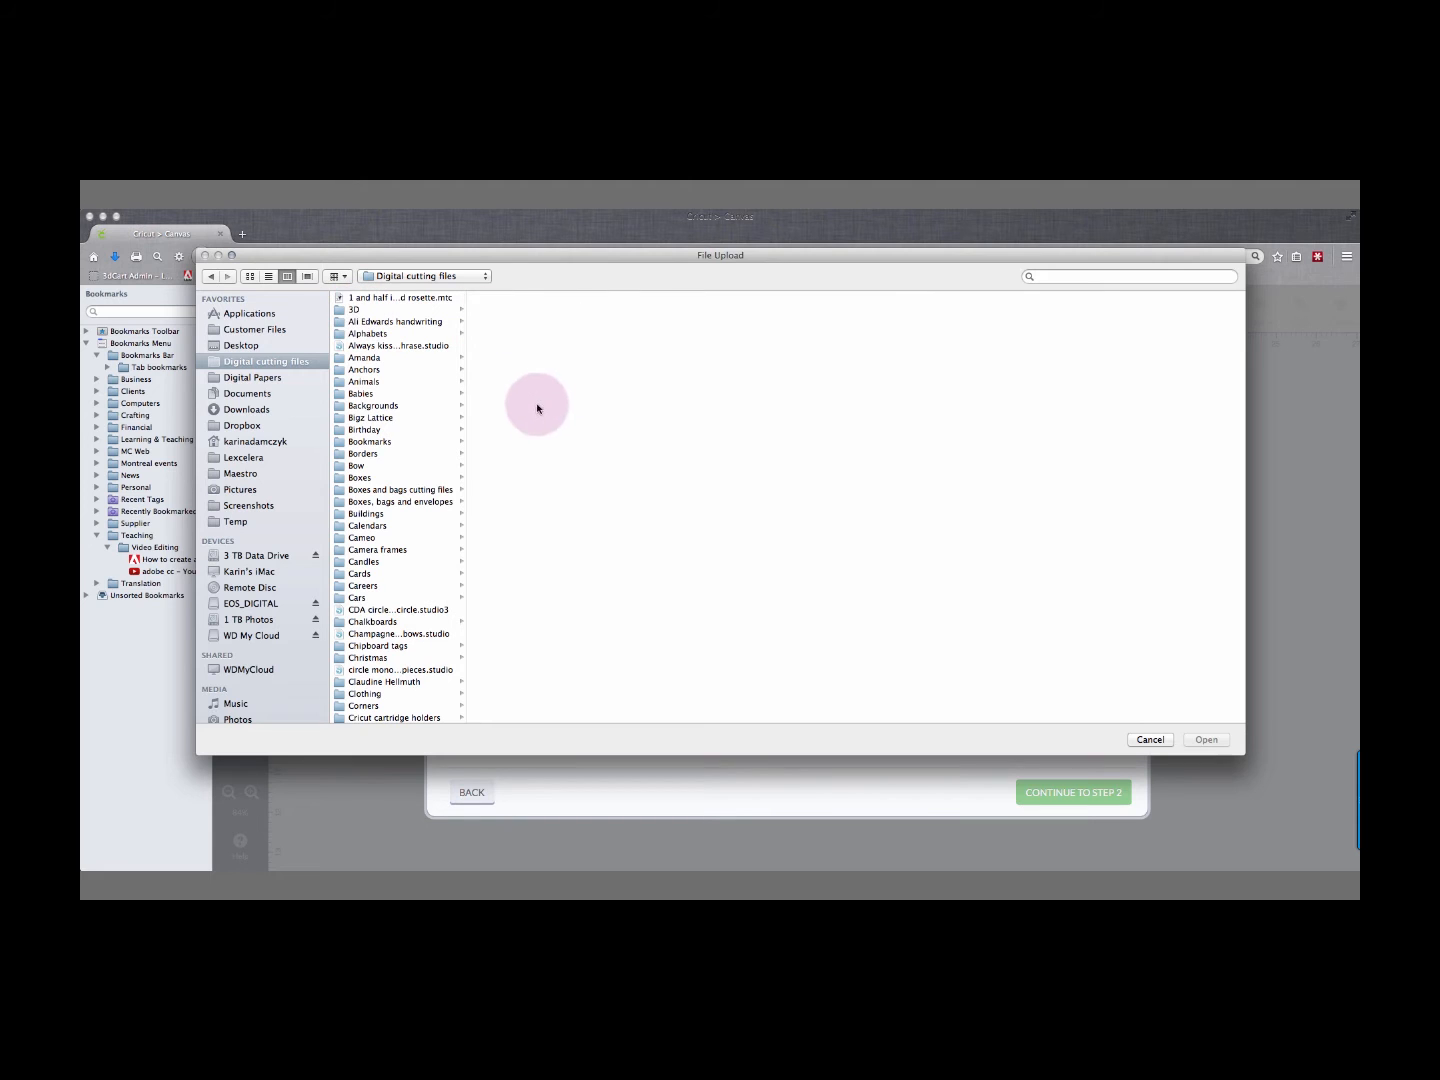
click(354, 310)
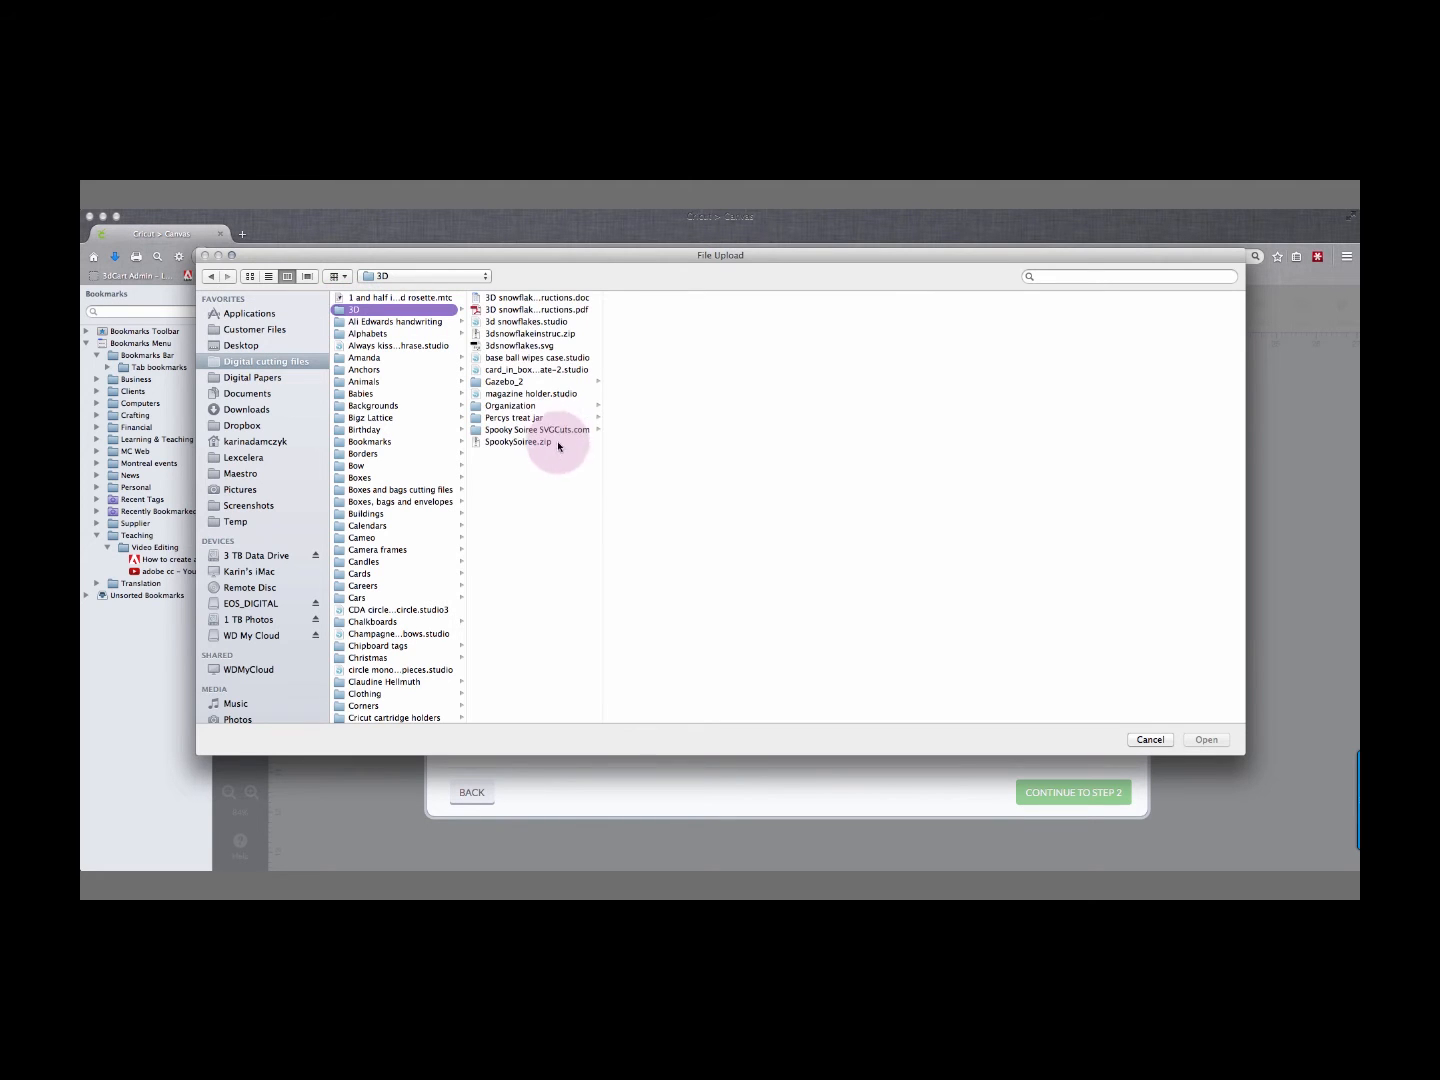
click(506, 418)
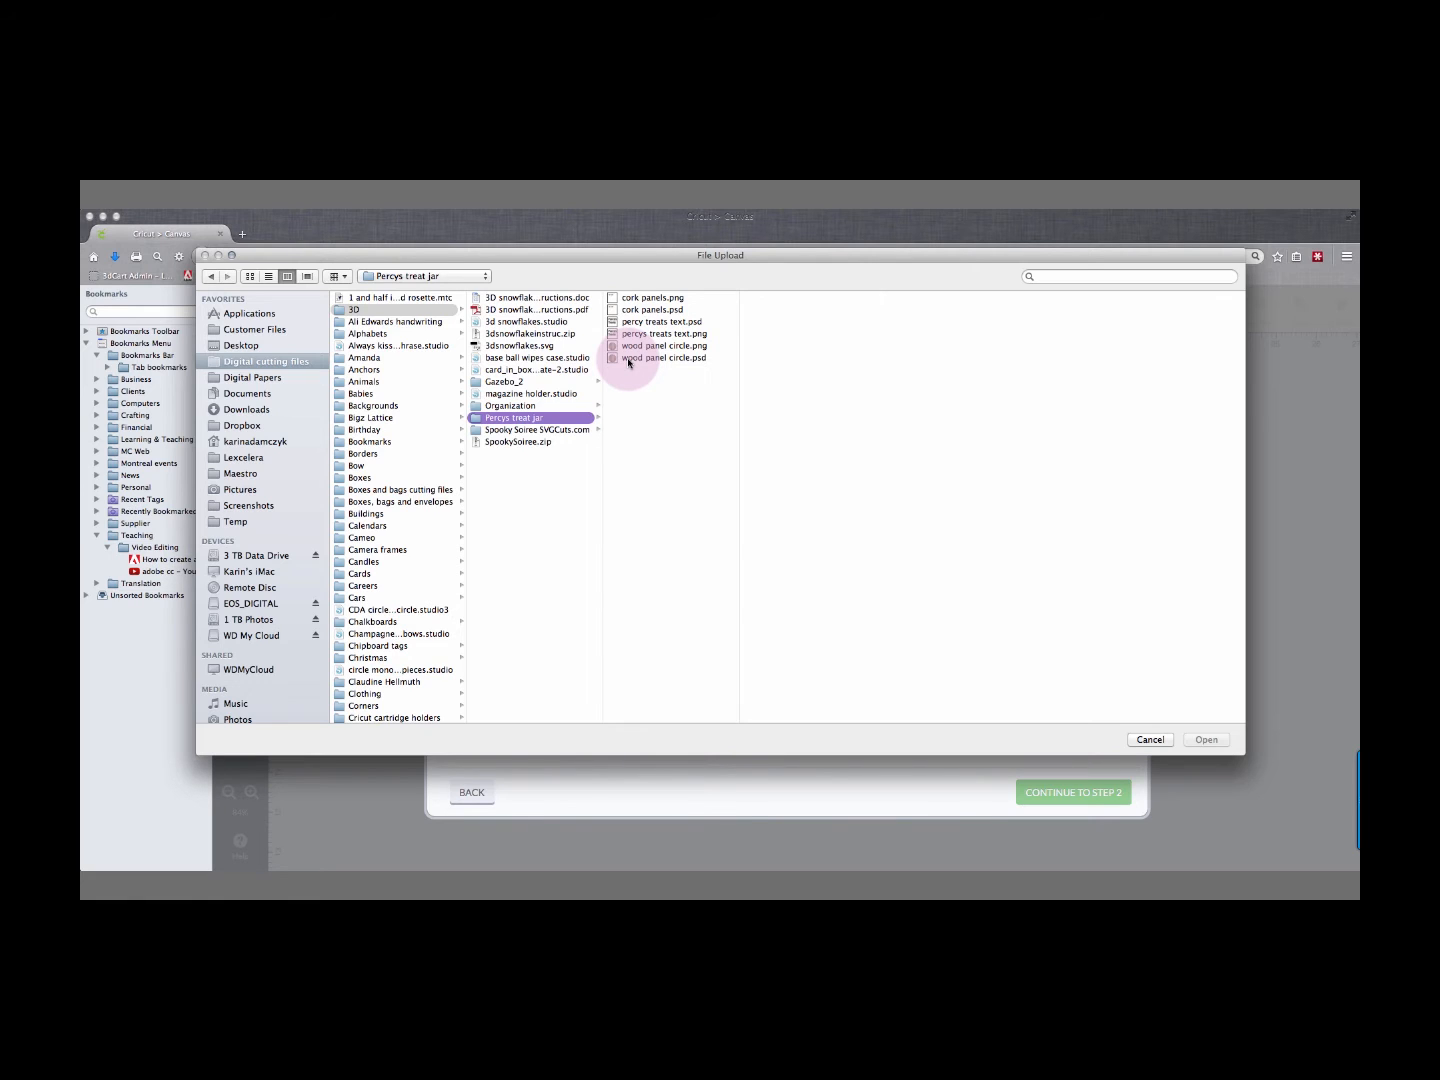
click(653, 336)
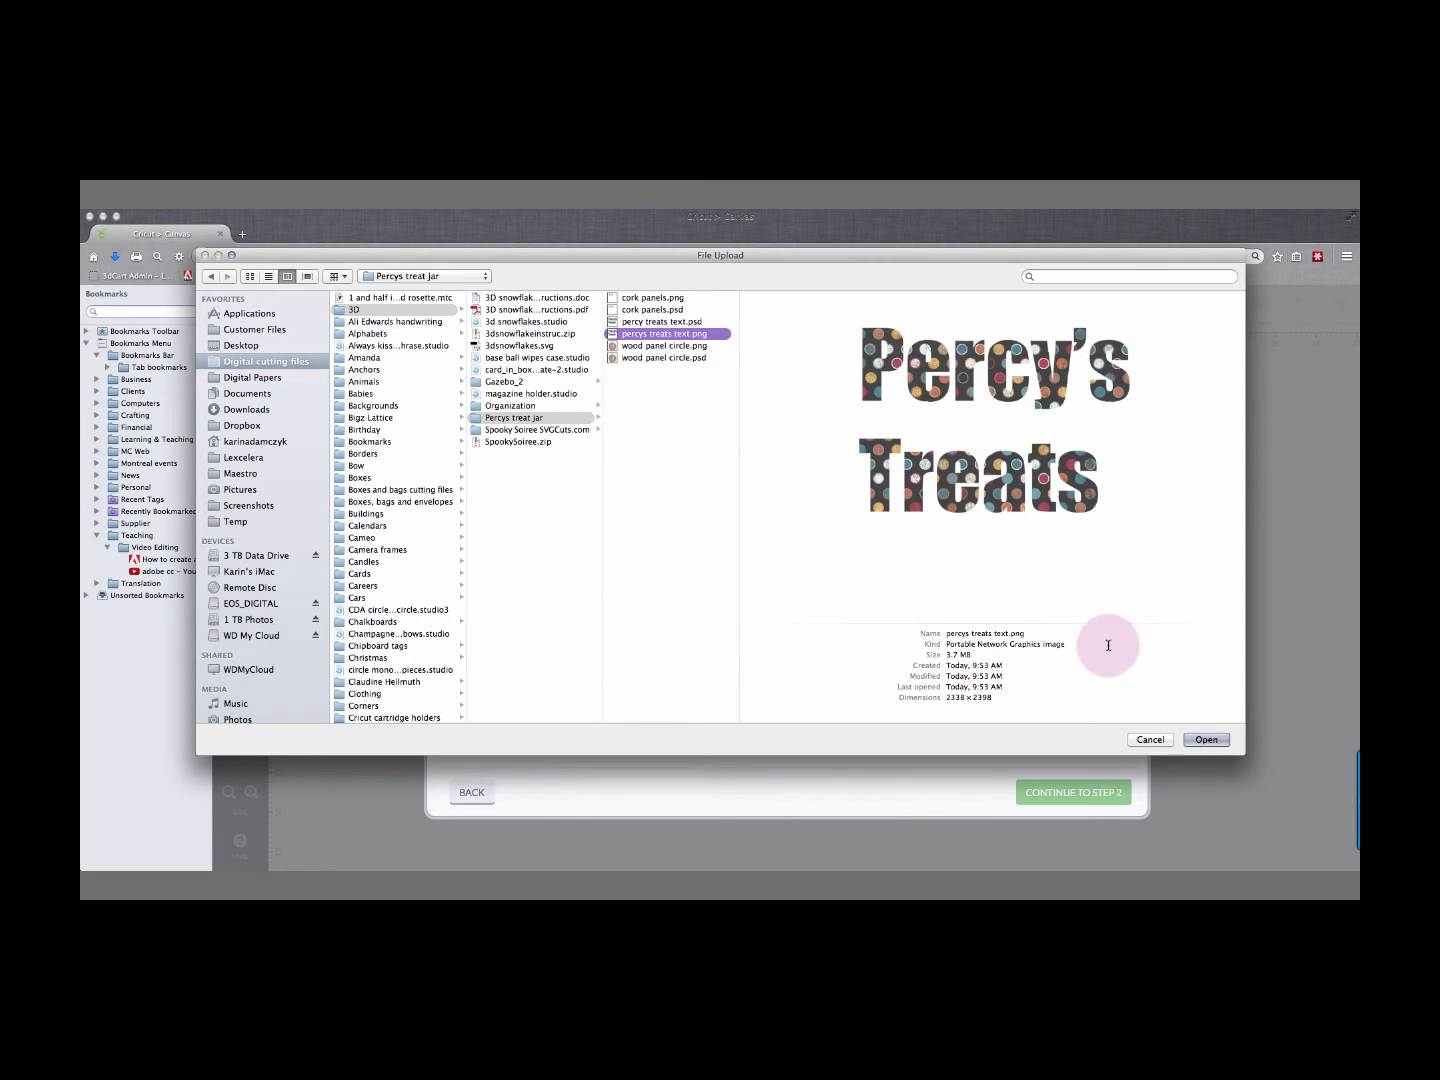
click(1205, 741)
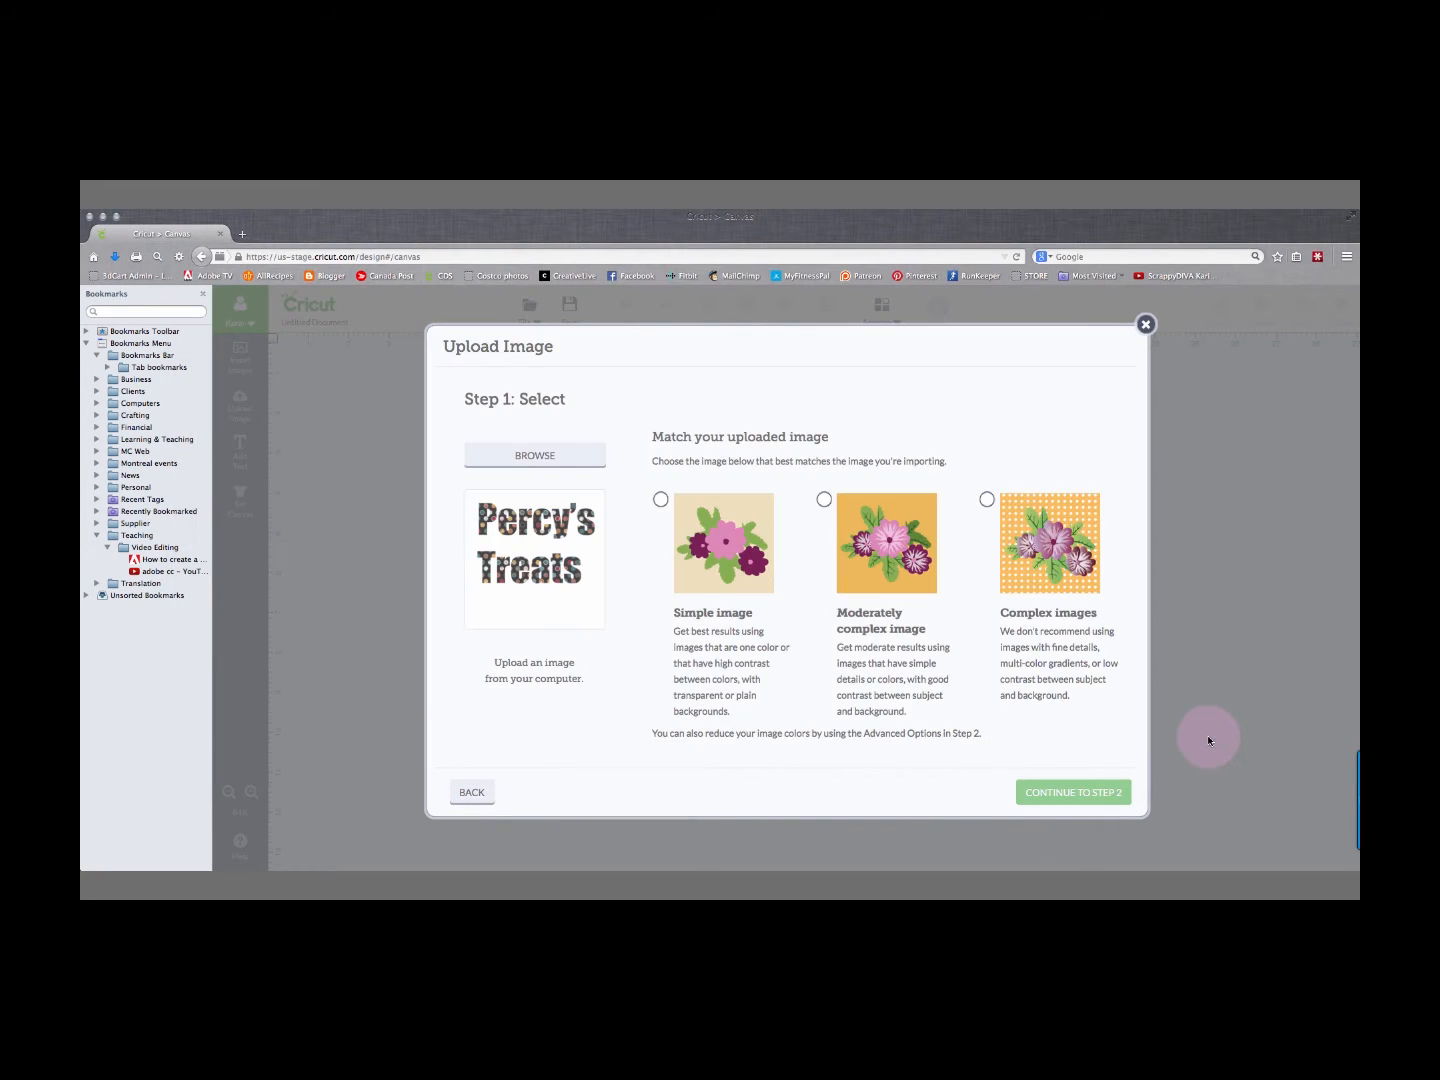
Classify the title upload as a simple image and save it as "percys treats text" with the original image preserved within its shape.
click(661, 501)
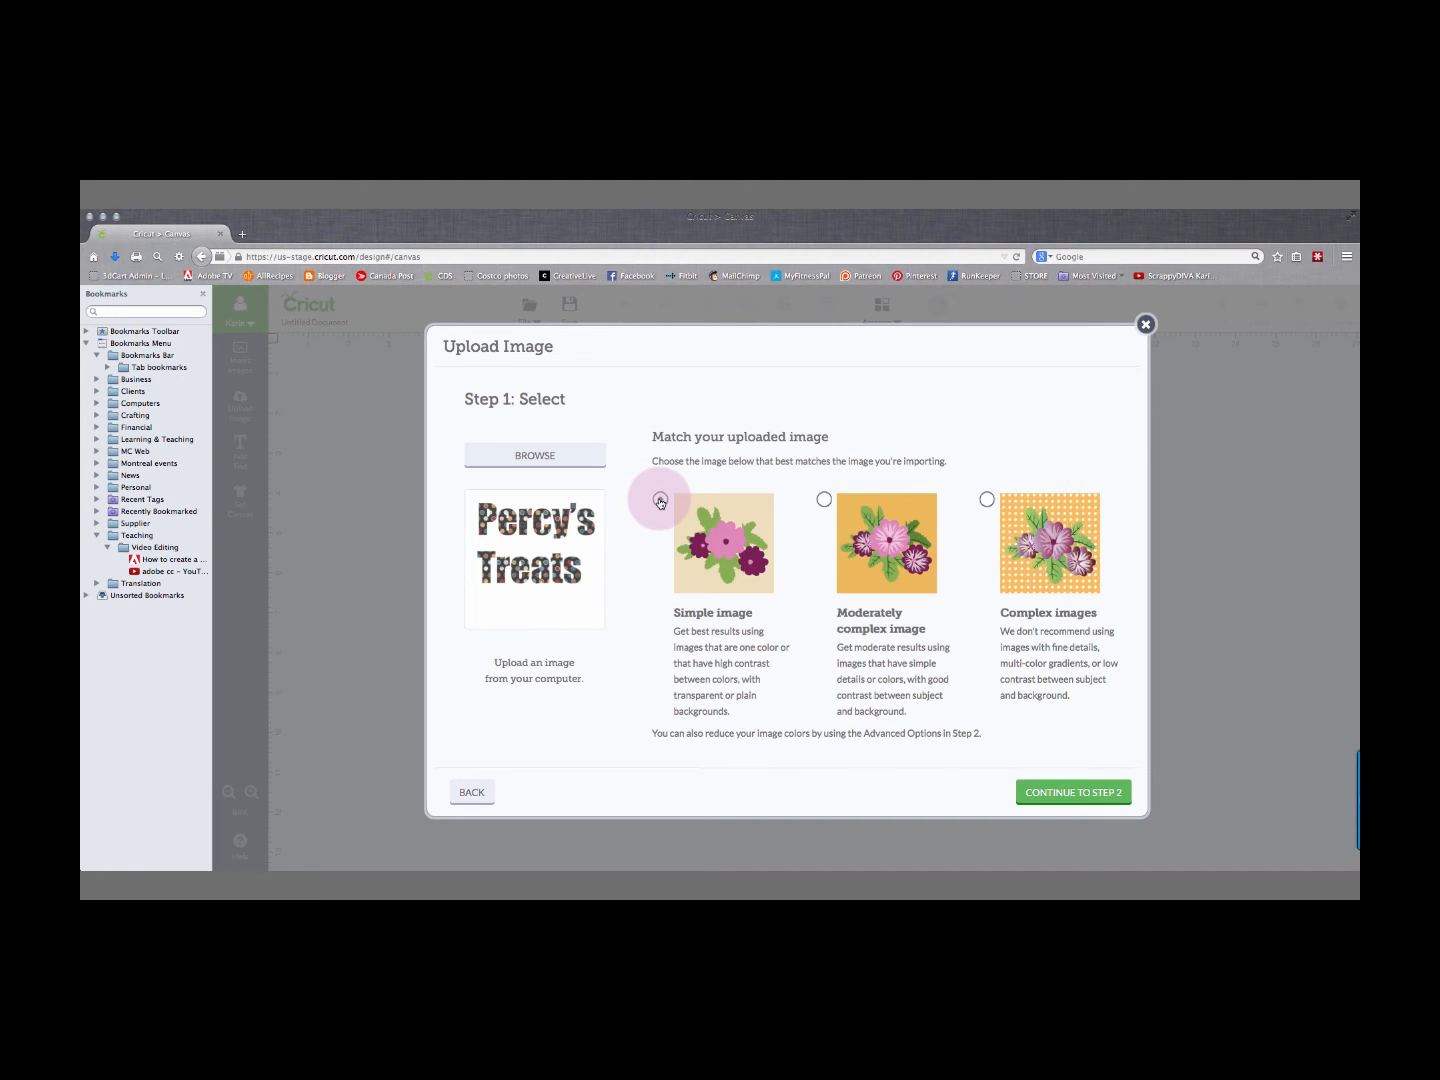
click(1050, 789)
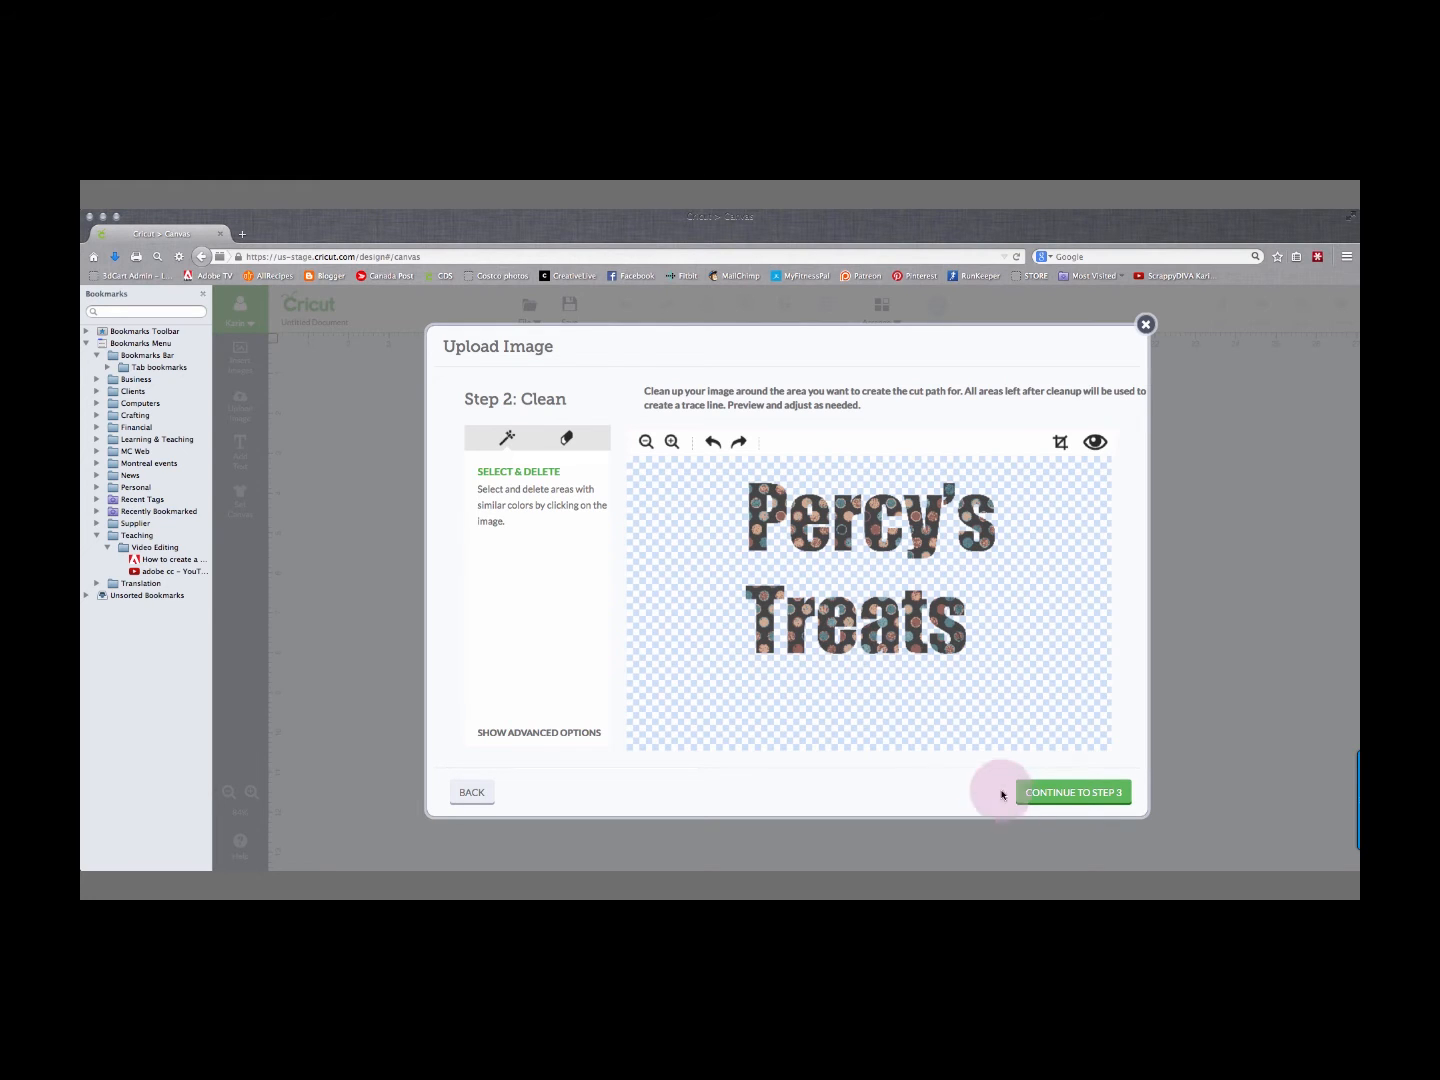
click(1049, 795)
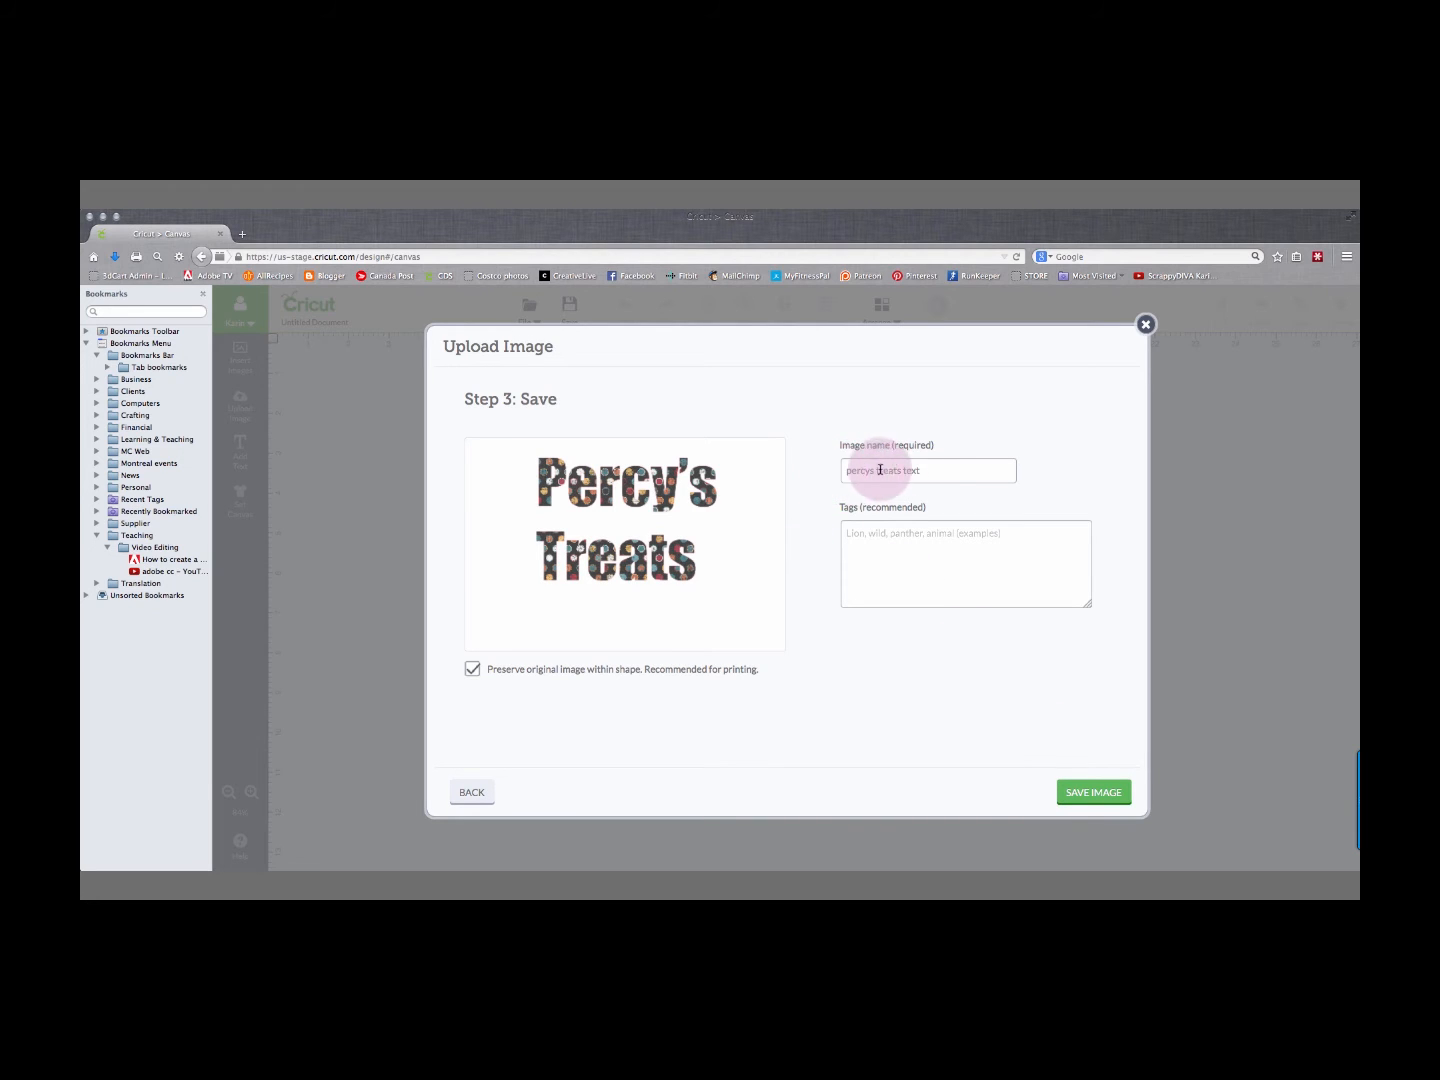
click(1068, 792)
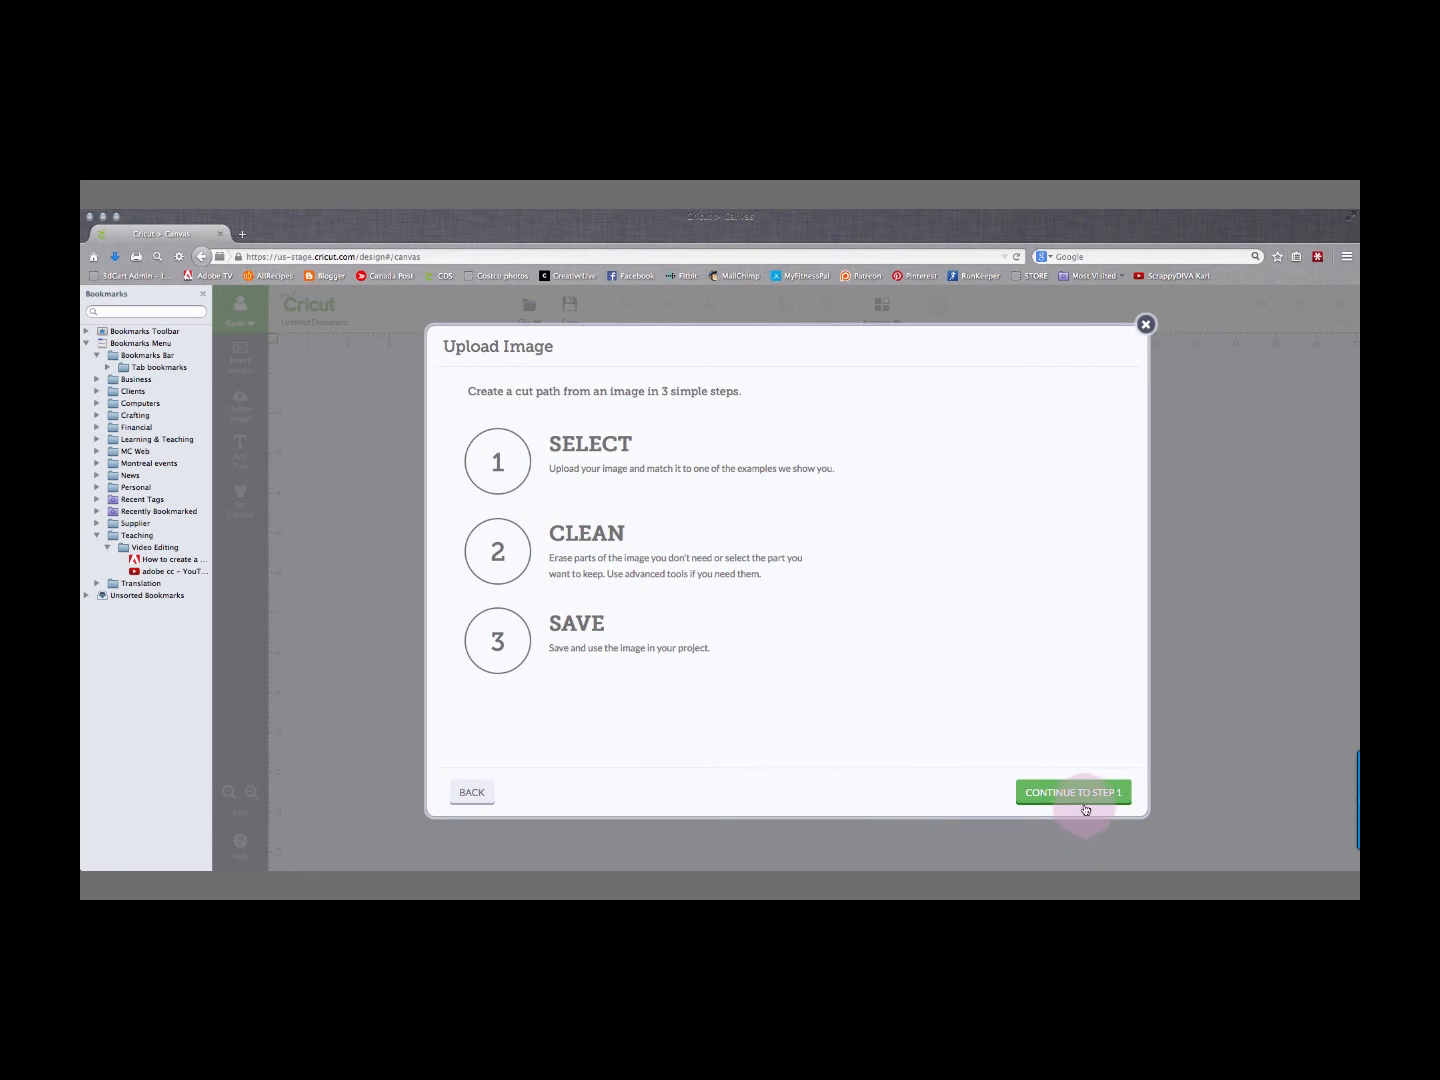
Load wood panel circle.png from the Percys treat jar folder as another basic image upload.
click(1084, 792)
click(536, 457)
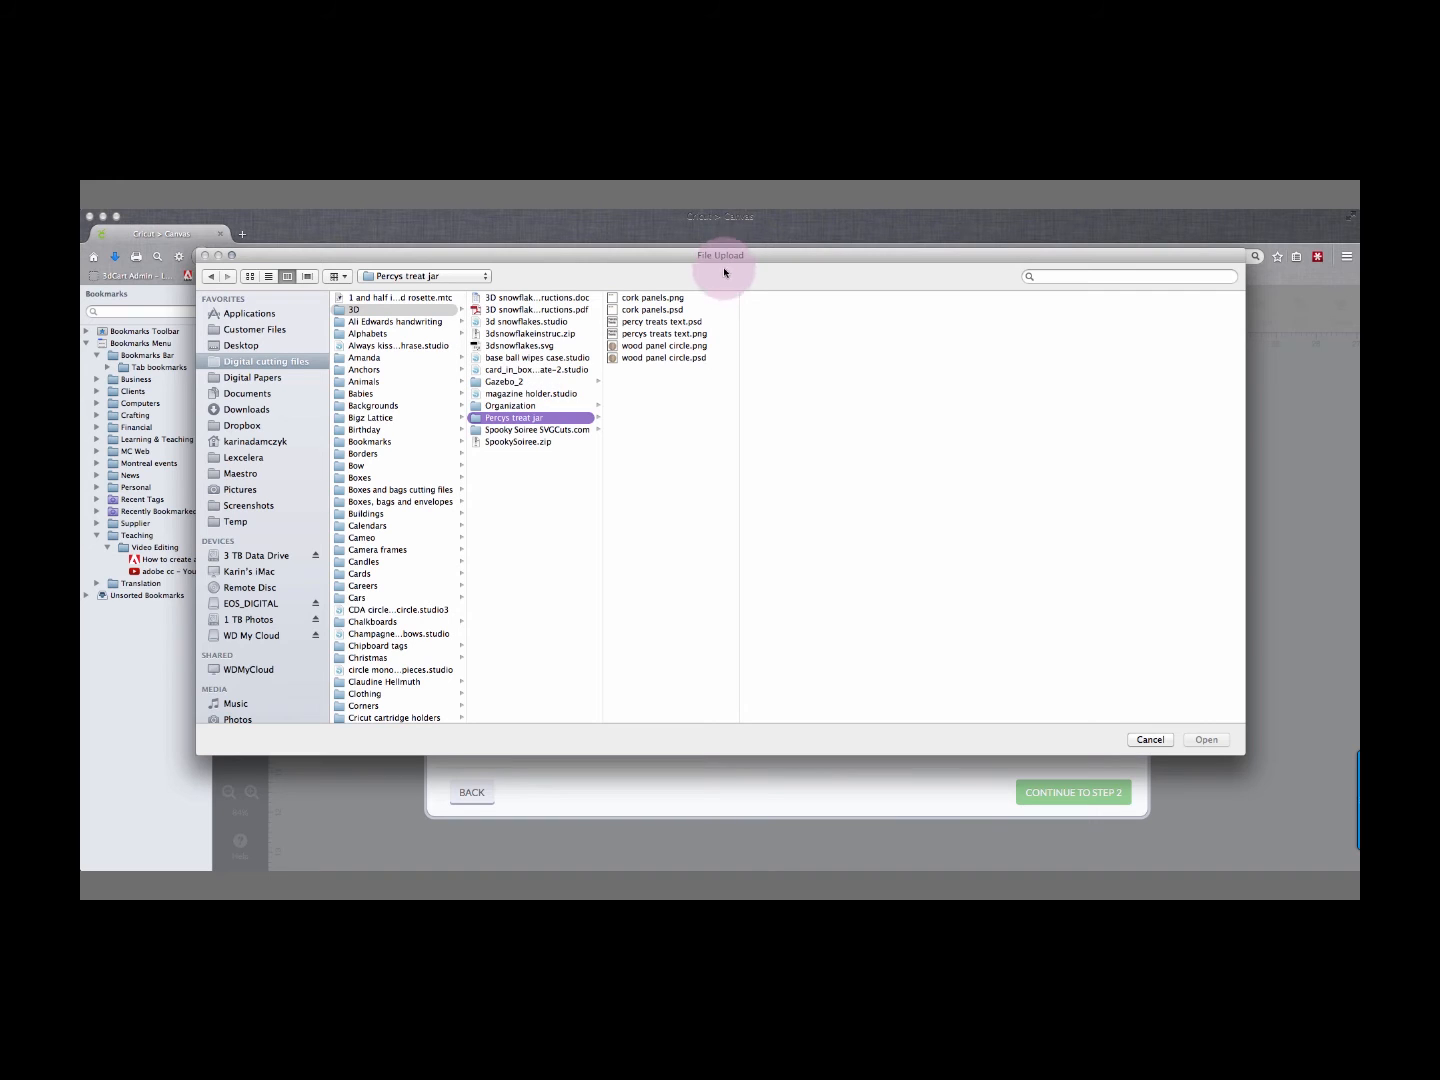
click(654, 347)
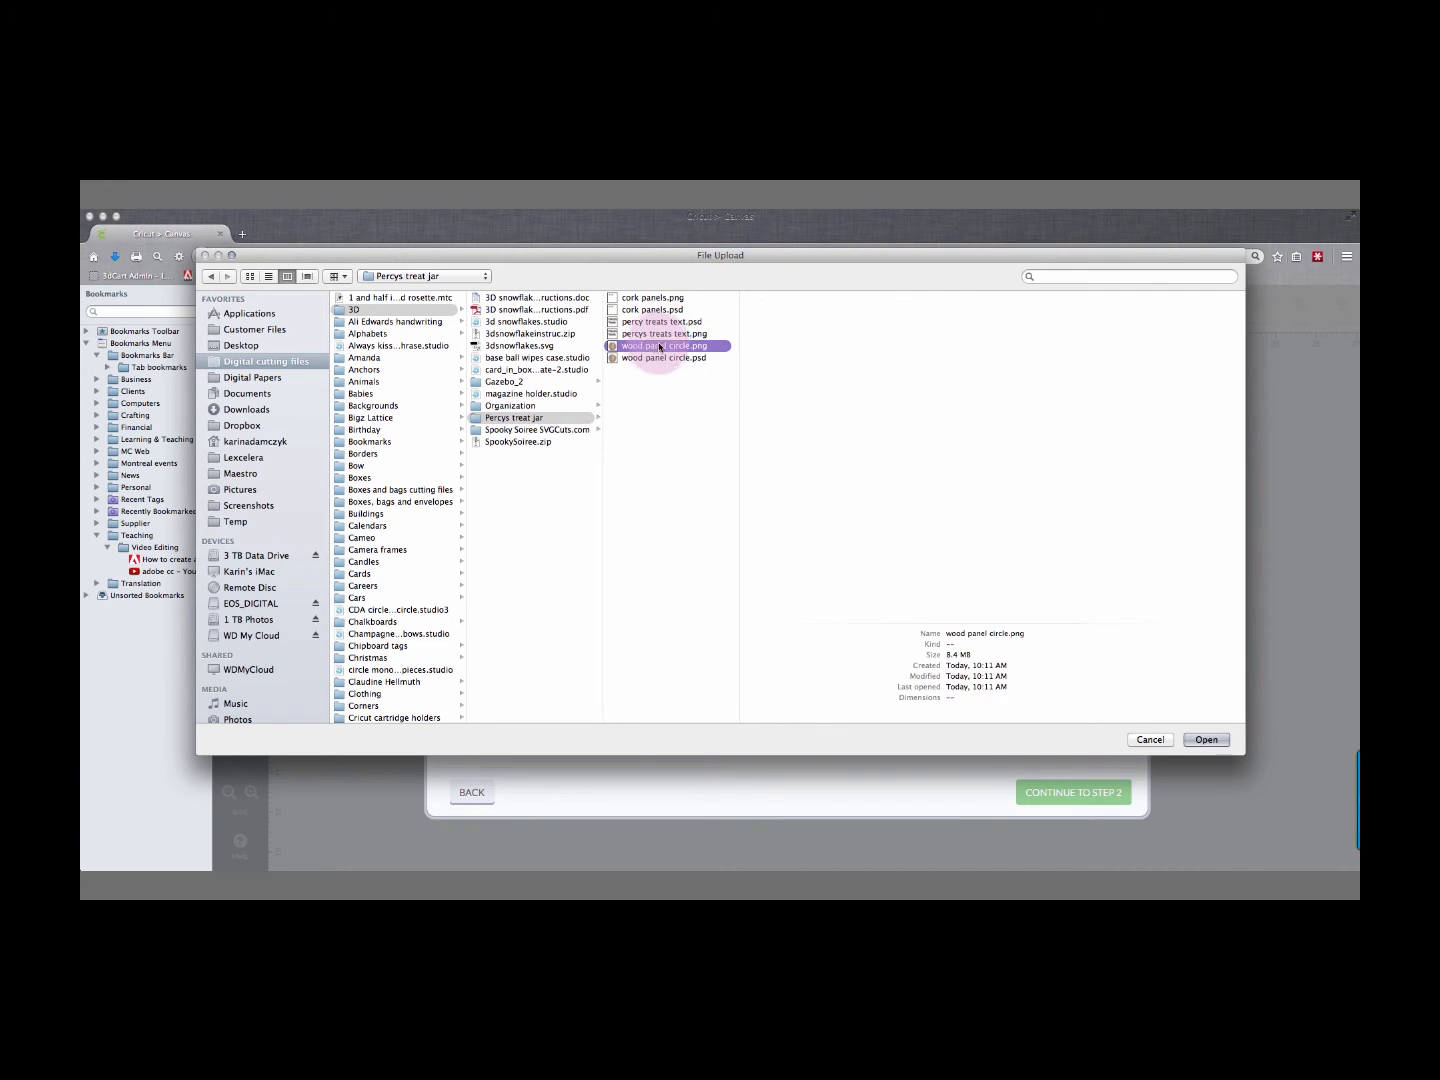
click(1195, 742)
click(507, 463)
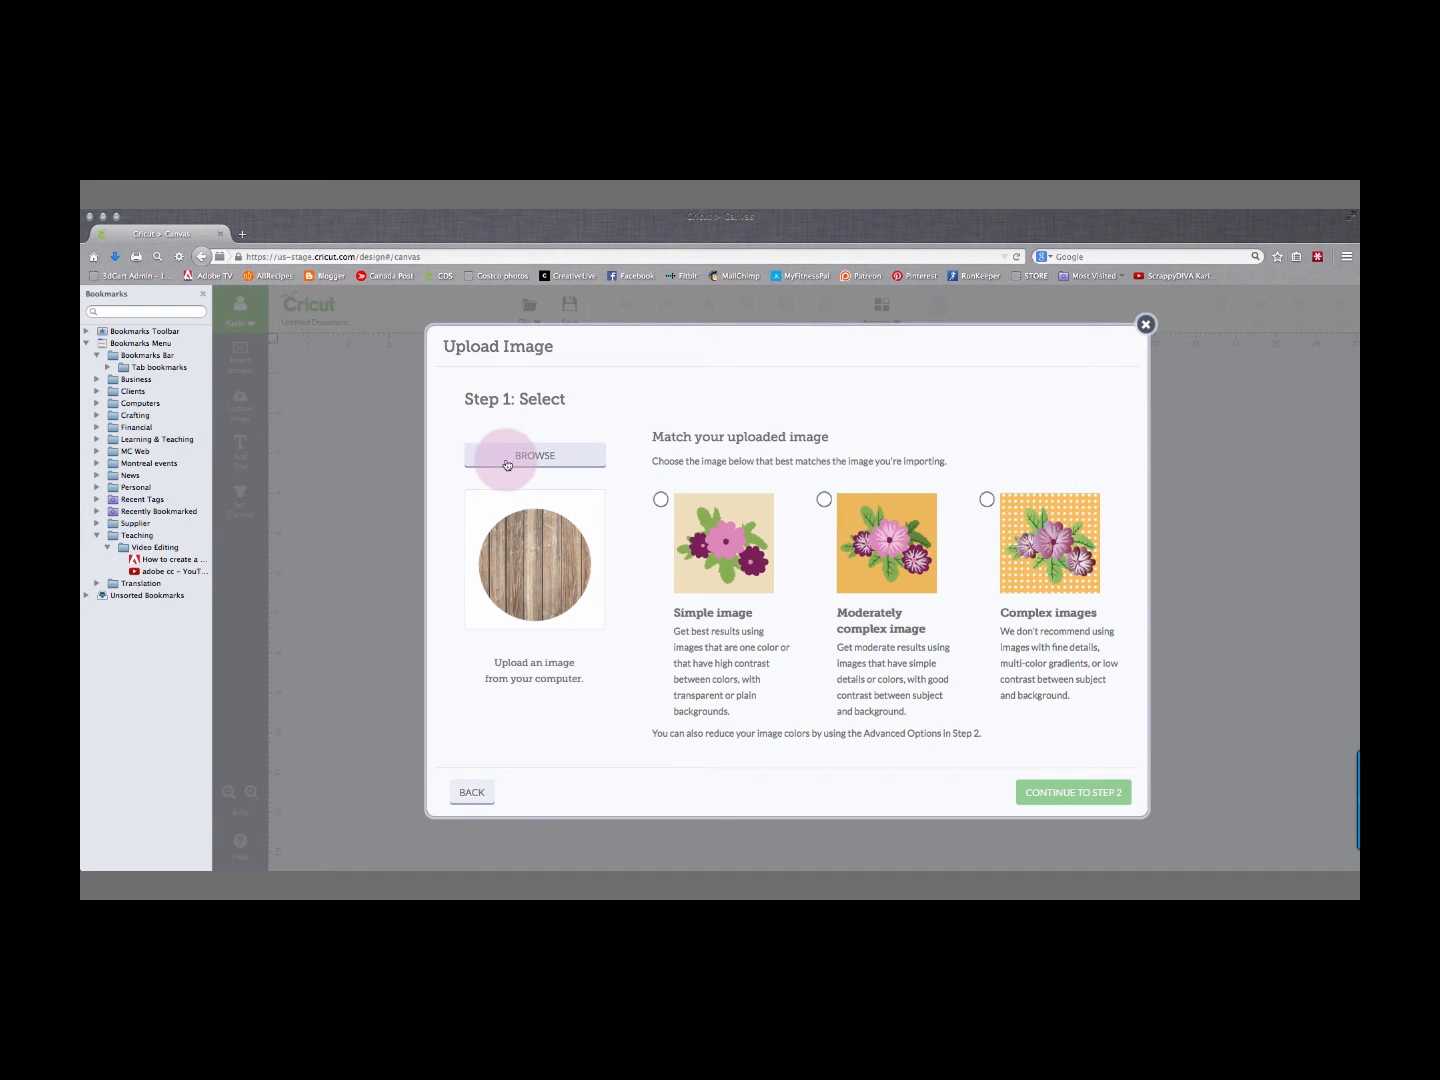
Classify the wood circle upload as a simple image and save it as "wood panel circle" with the original image preserved within its shape.
click(660, 499)
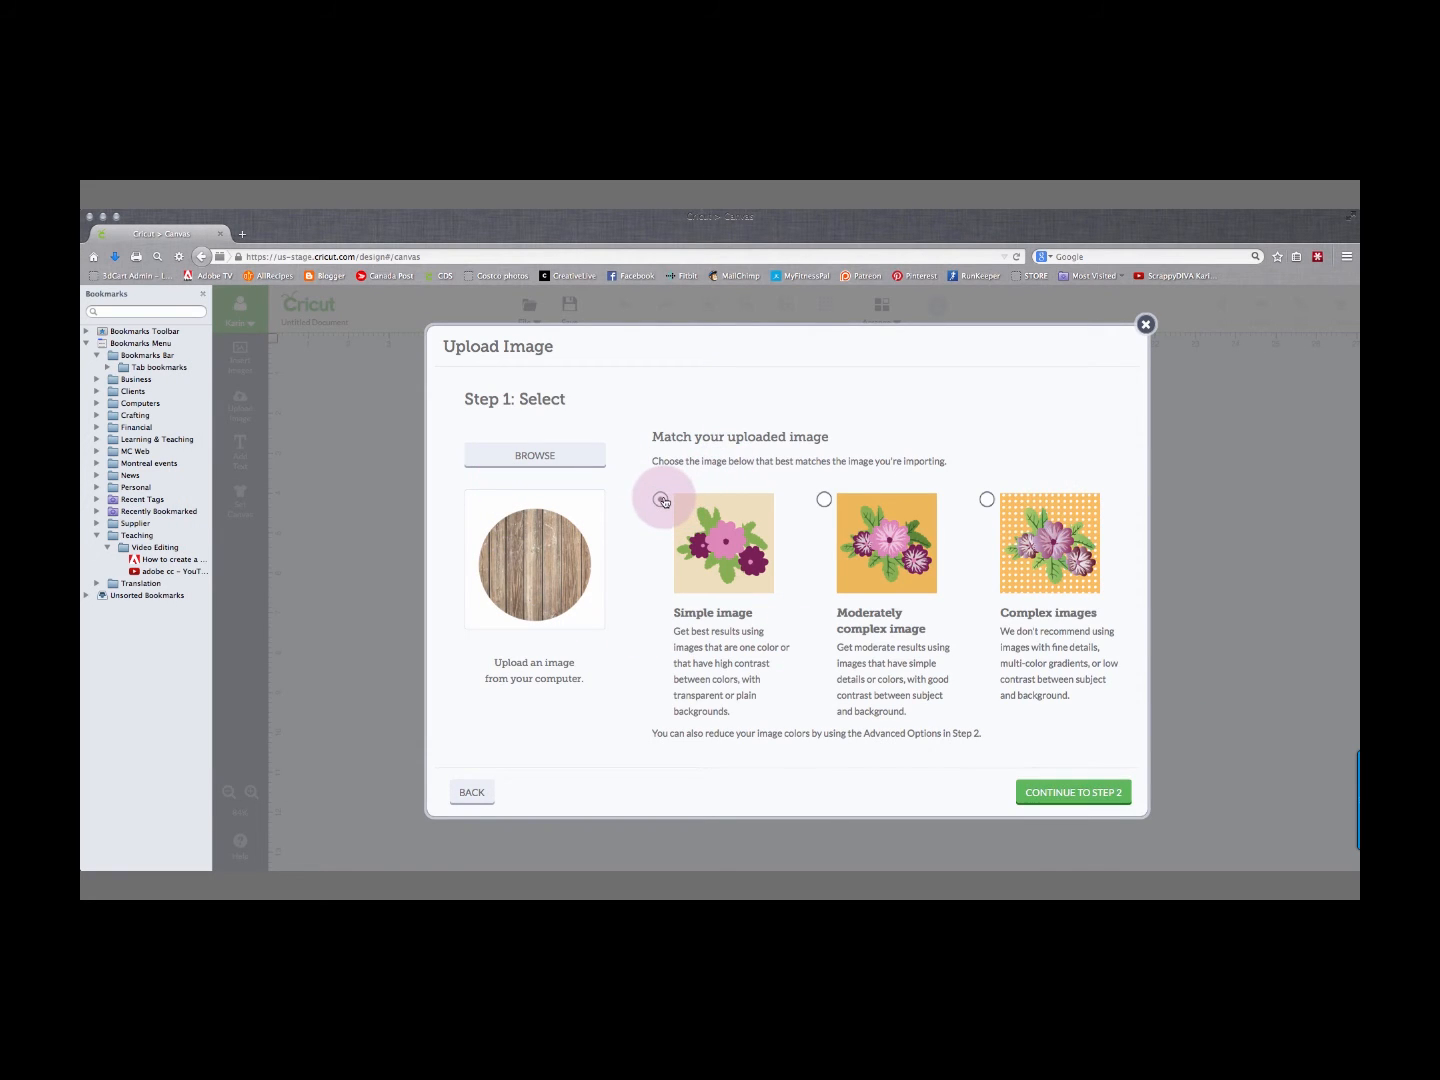
click(1102, 793)
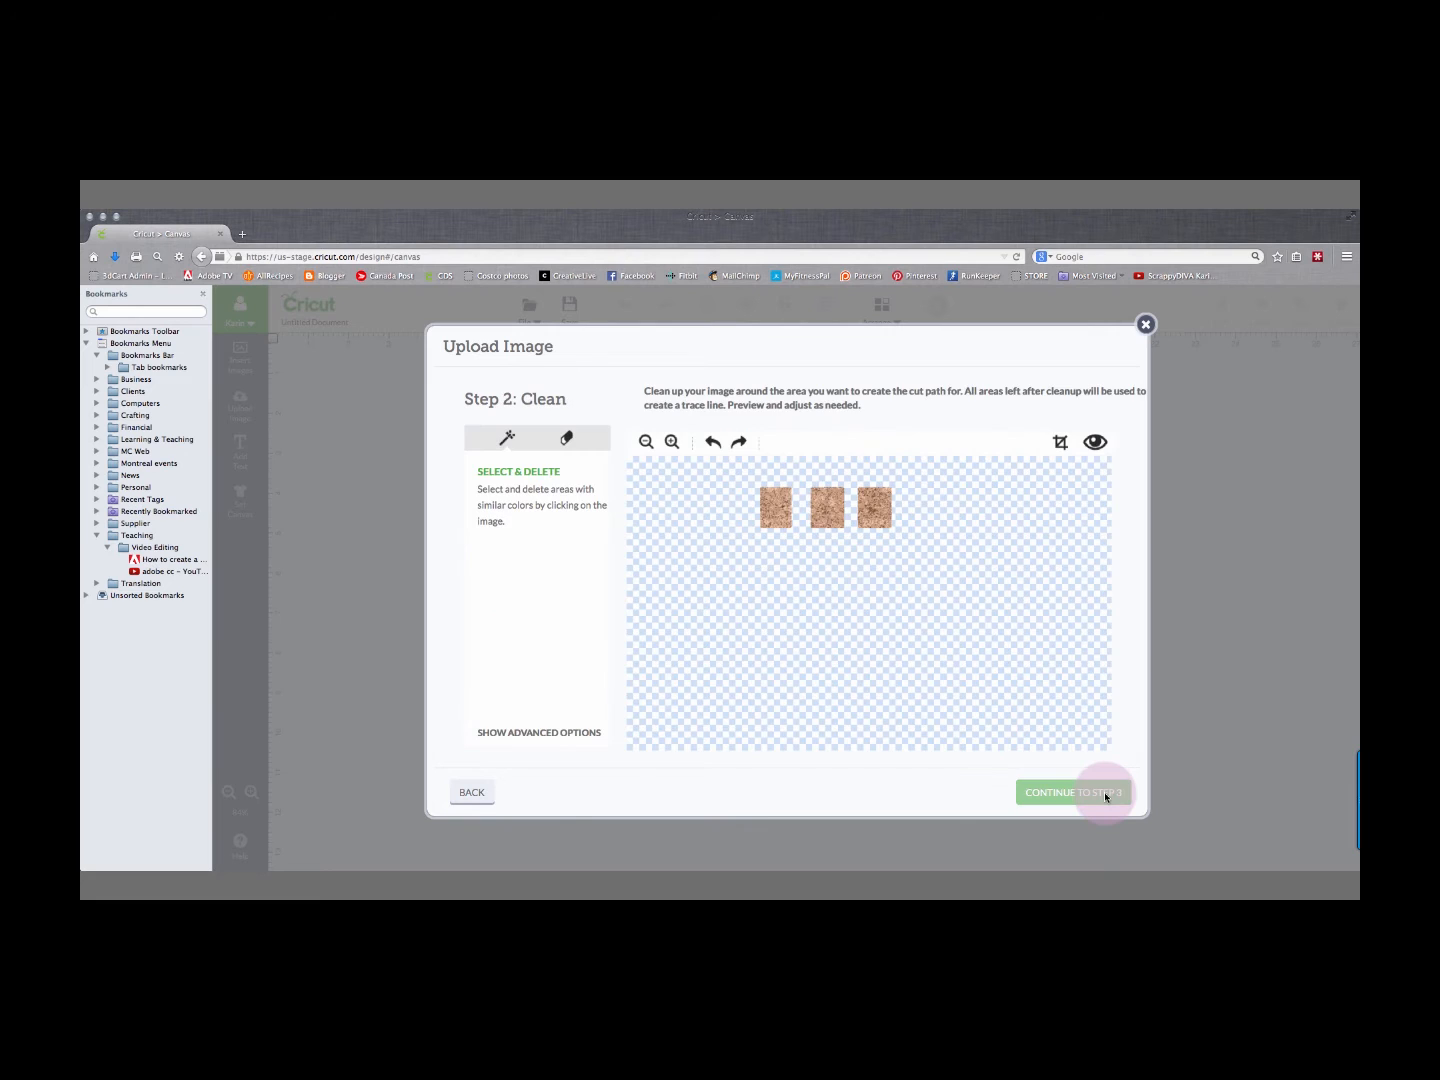
click(869, 575)
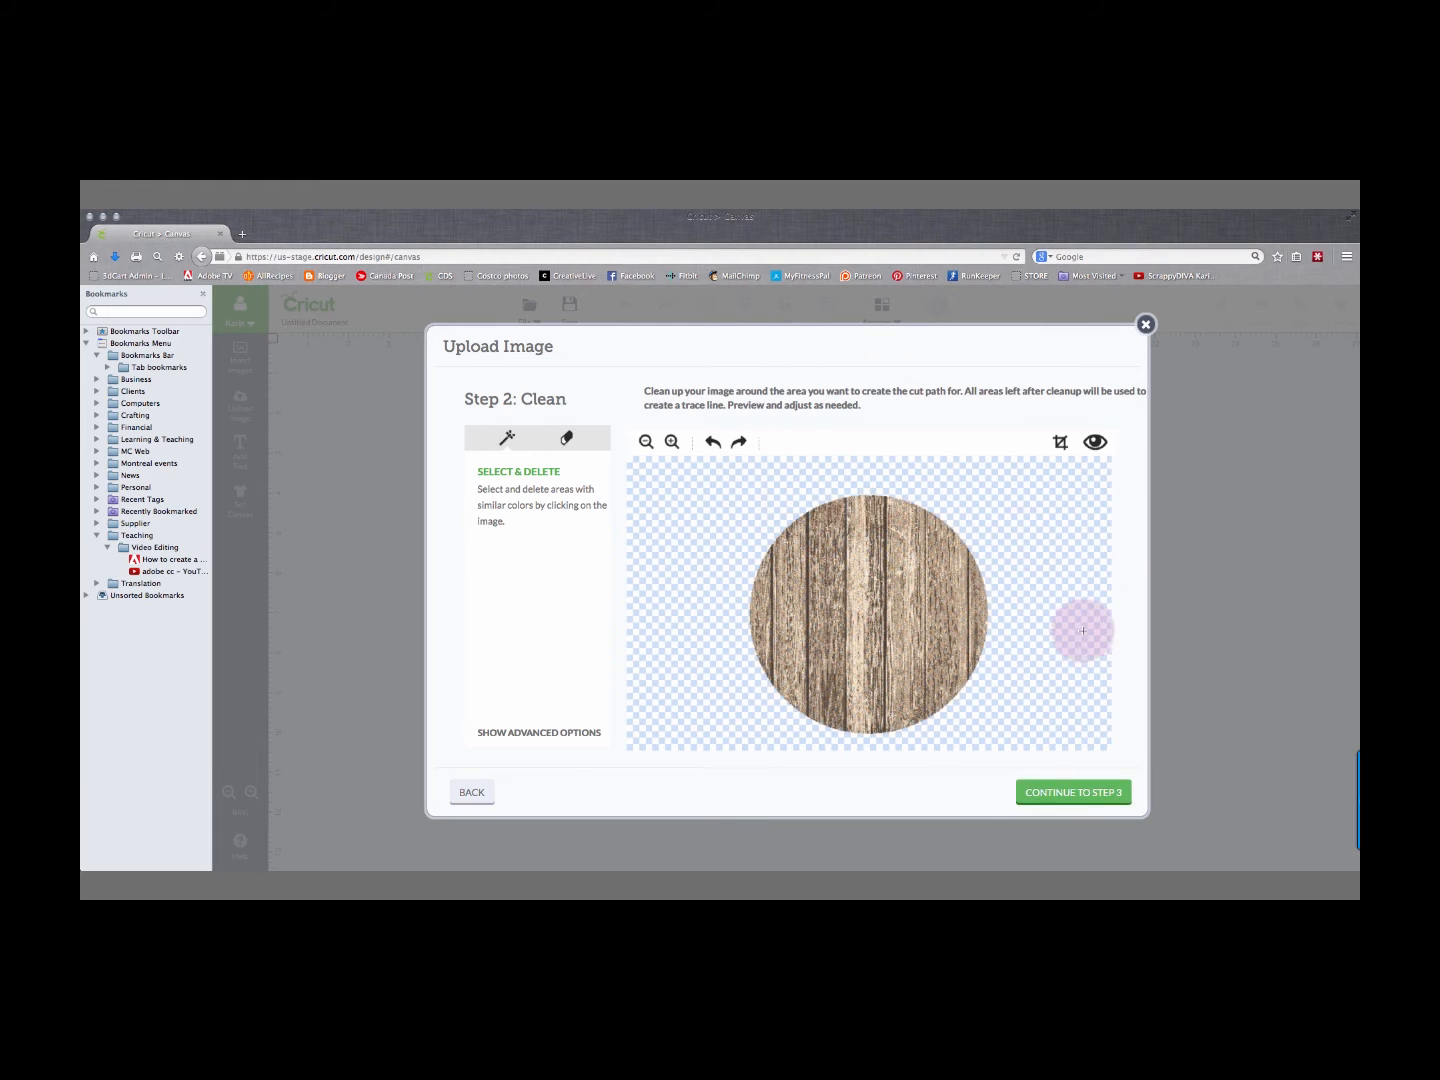
click(1052, 794)
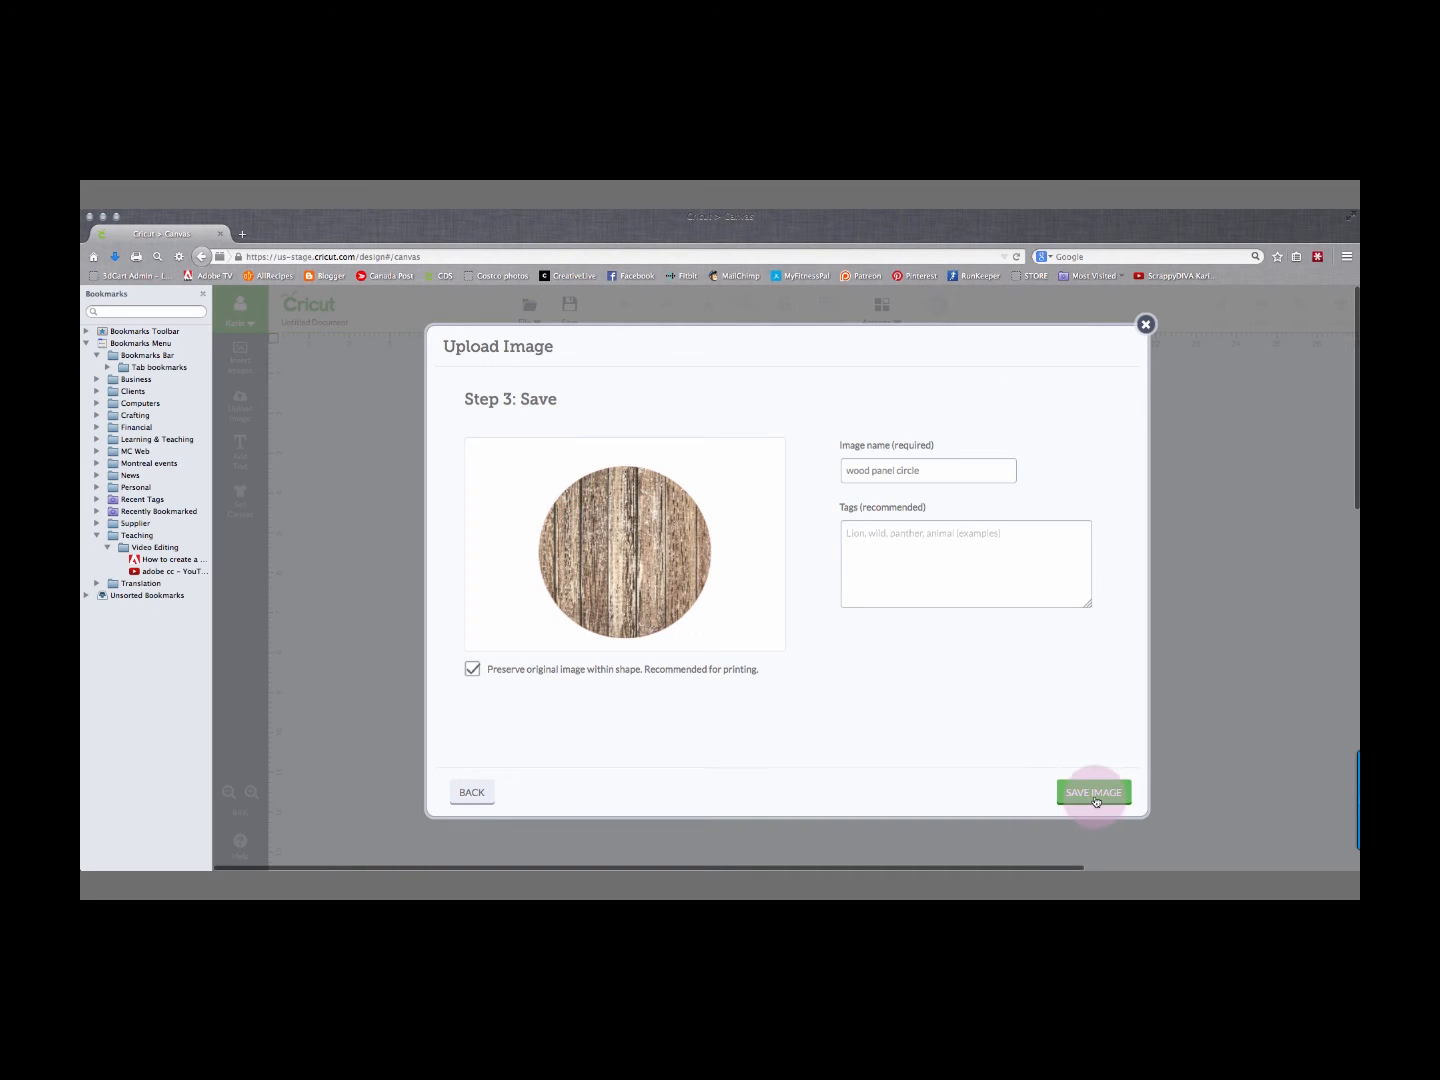
click(1094, 793)
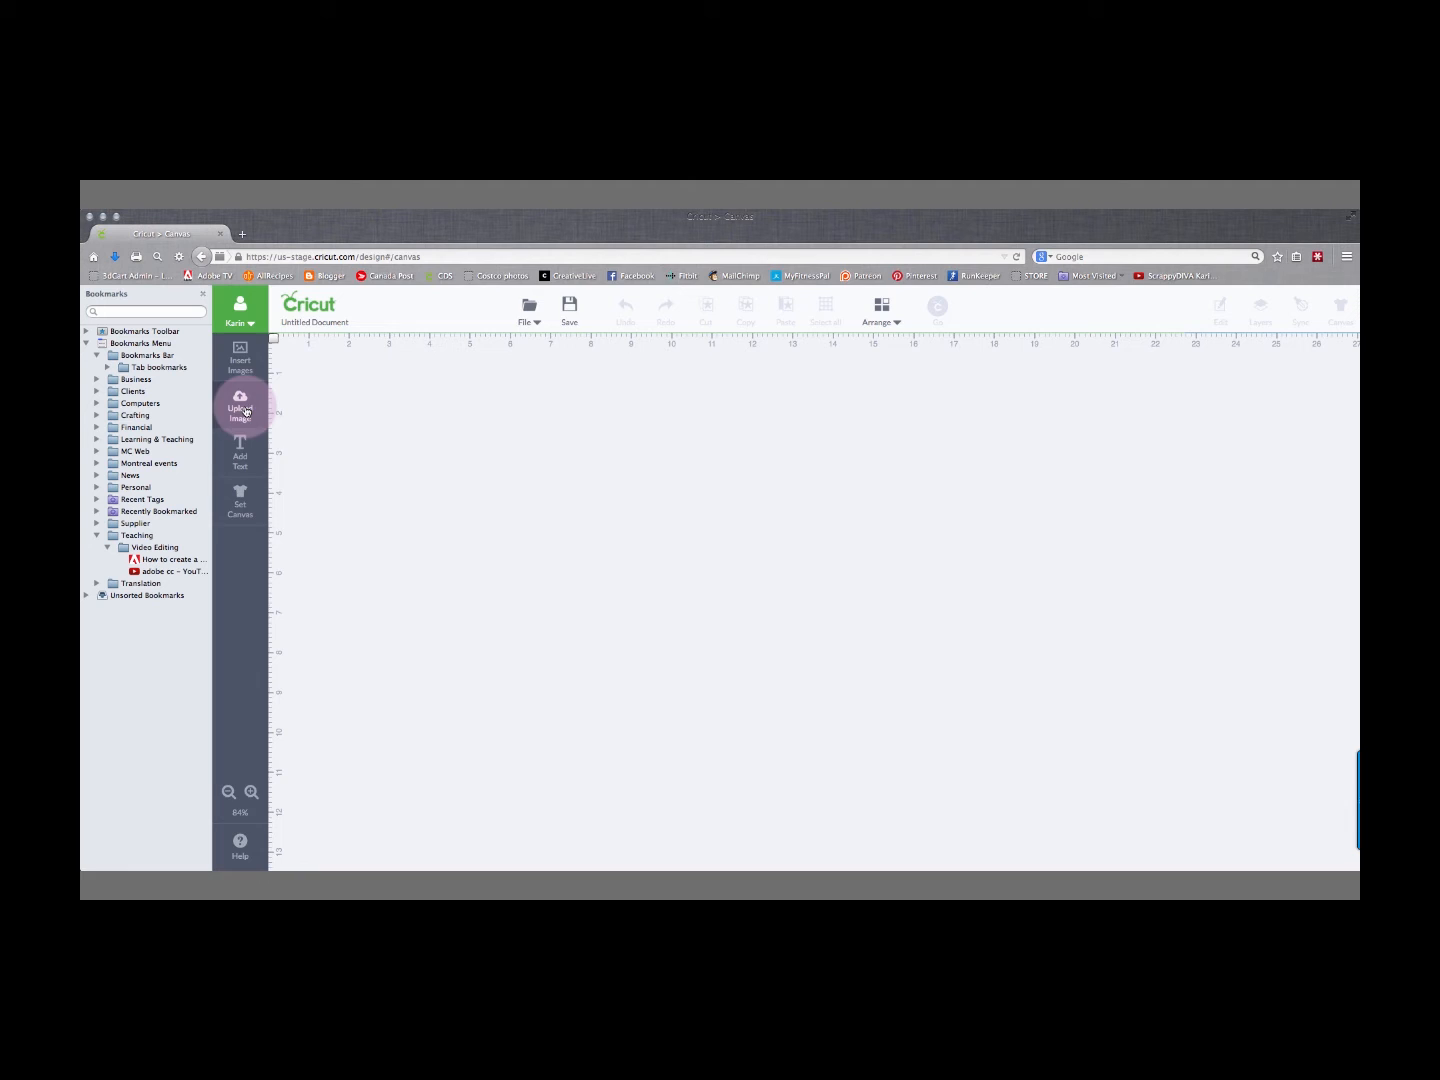
Insert the uploaded wood panel circle, cork panels and percys treats text images together onto the canvas.
click(245, 410)
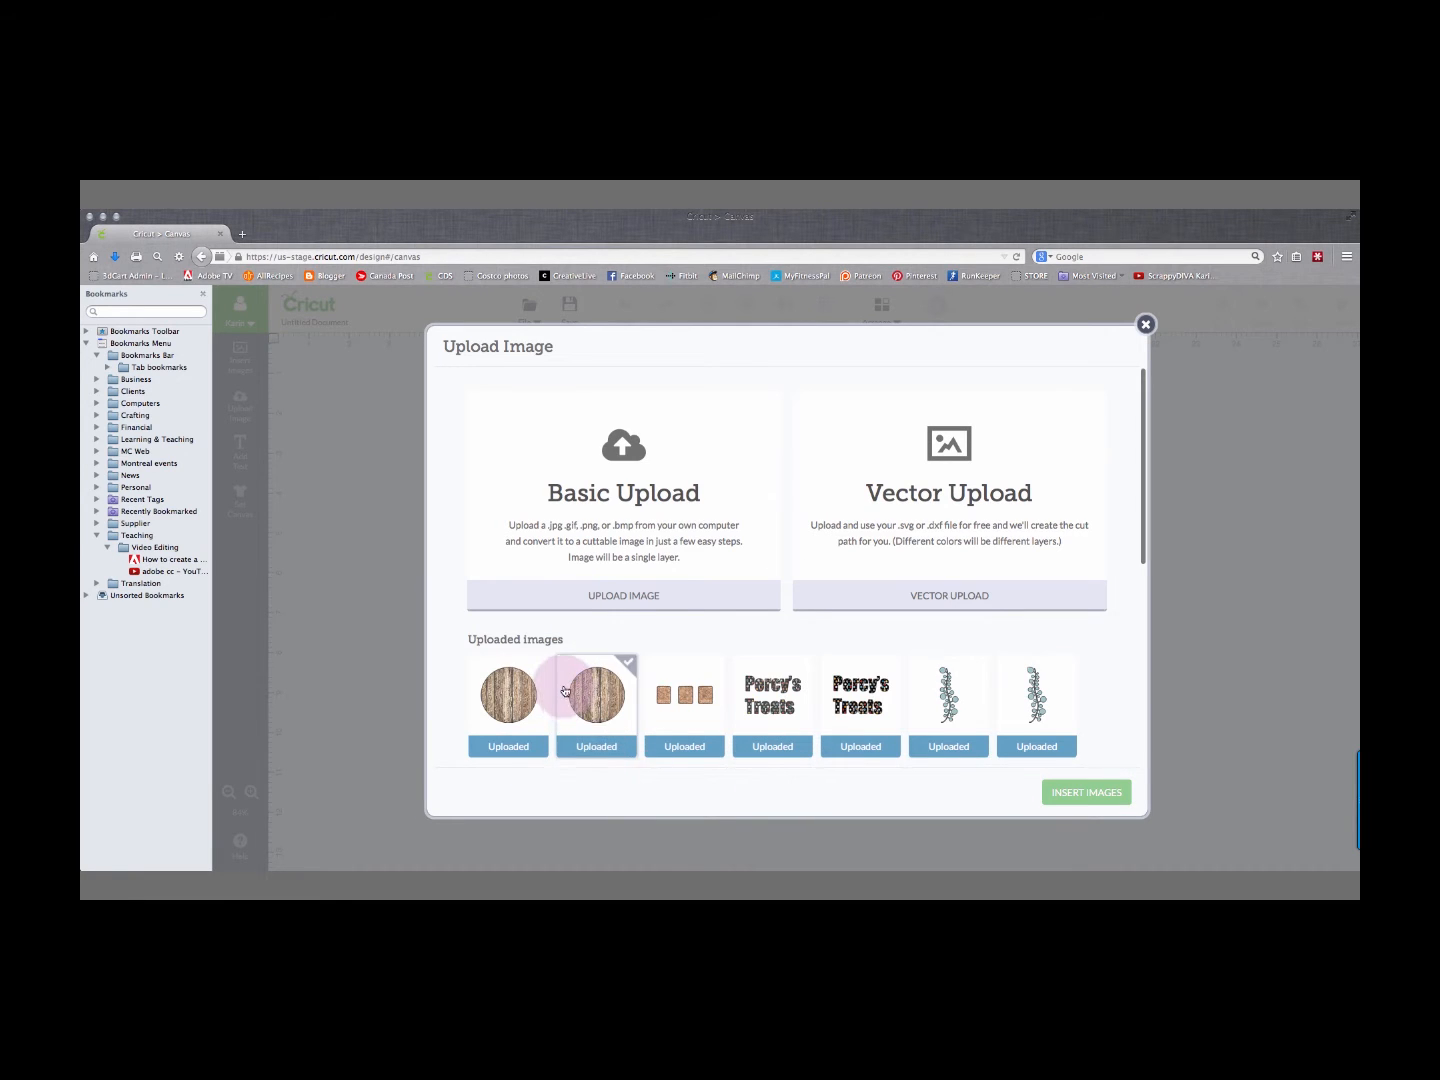
click(627, 679)
mouse_move(714, 692)
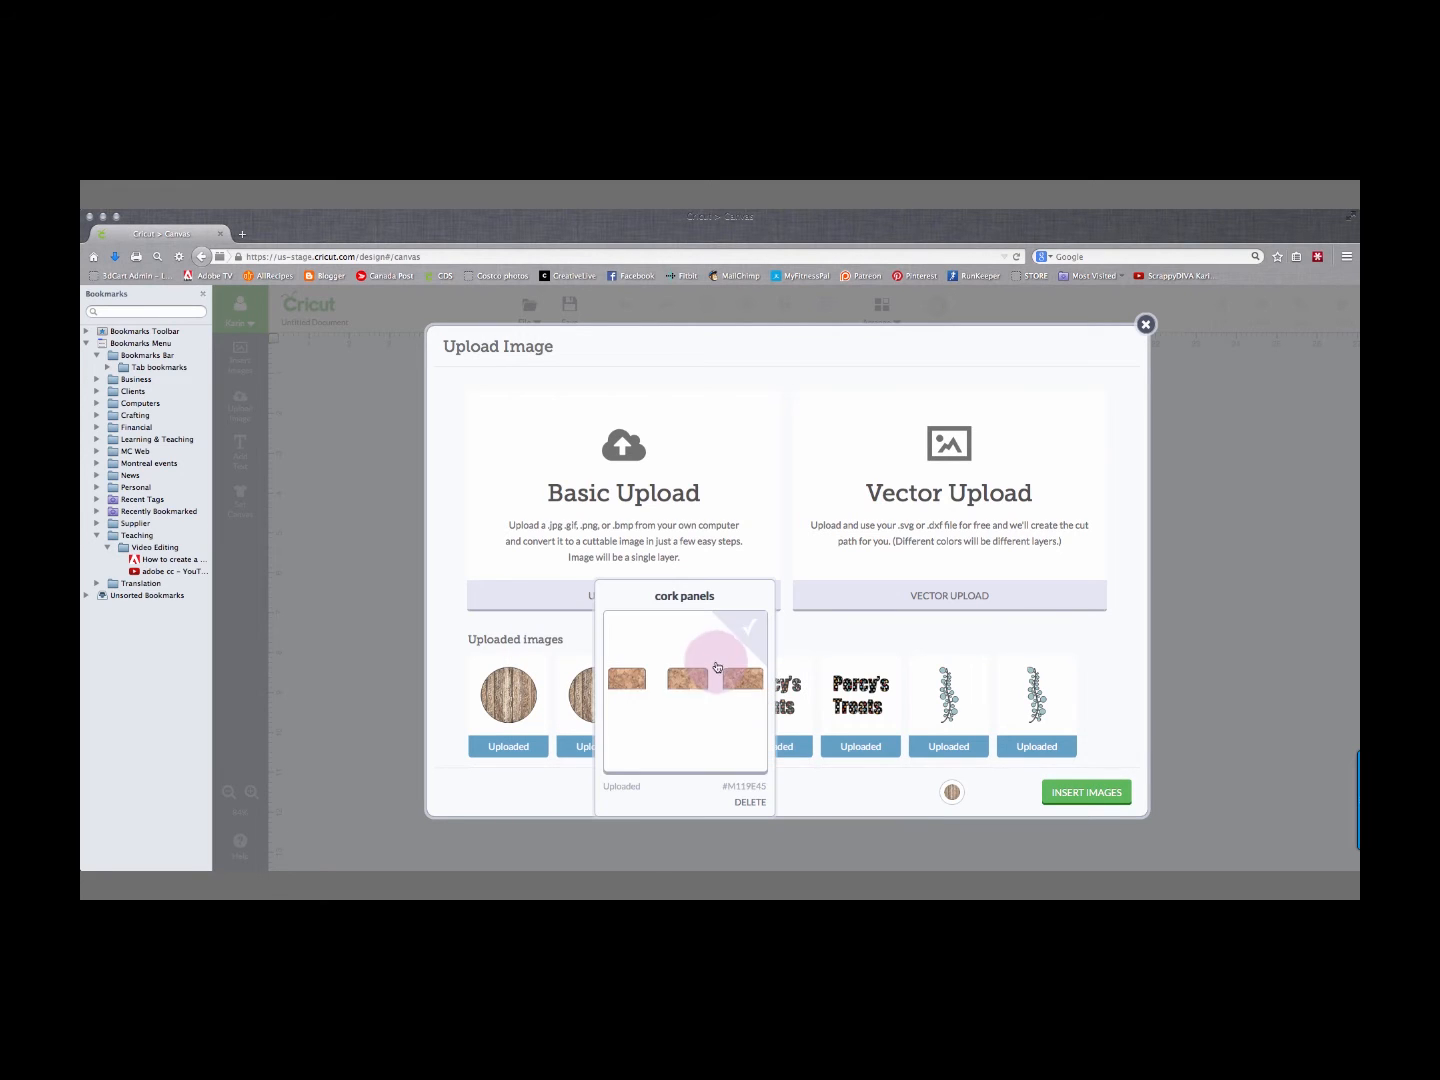
click(745, 644)
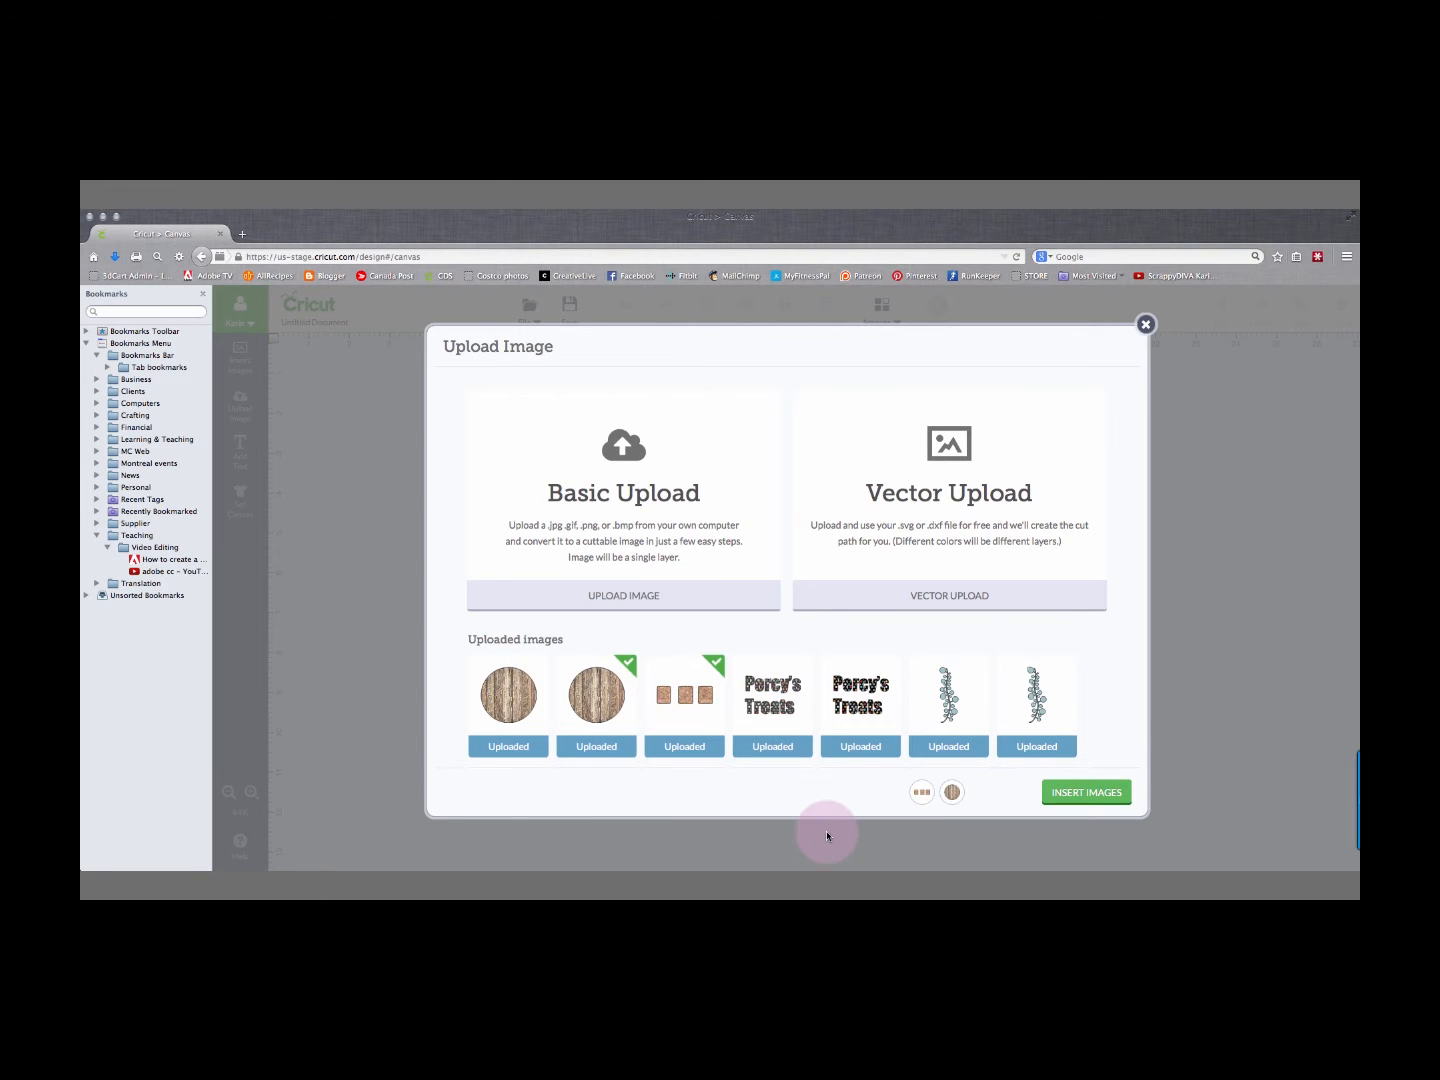
mouse_move(771, 656)
click(832, 648)
click(1080, 792)
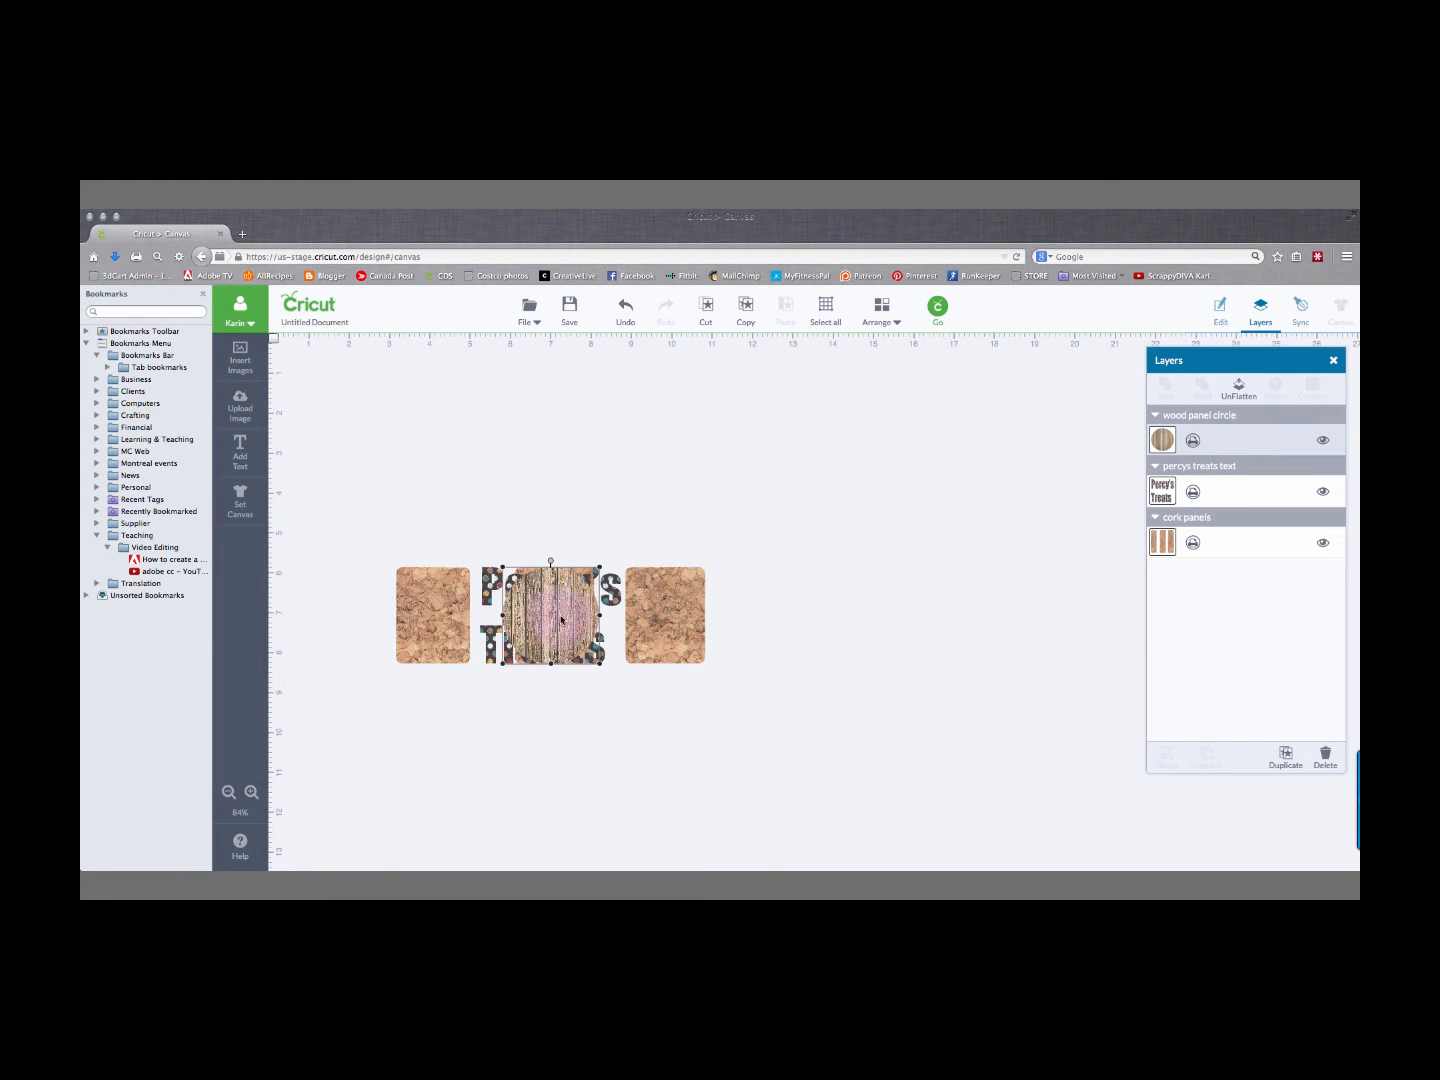
Separate the overlapping pieces, moving the wood circle up and away and the Percy's Treats title below the cork panels, and select the cork panels.
drag(559, 622, 842, 426)
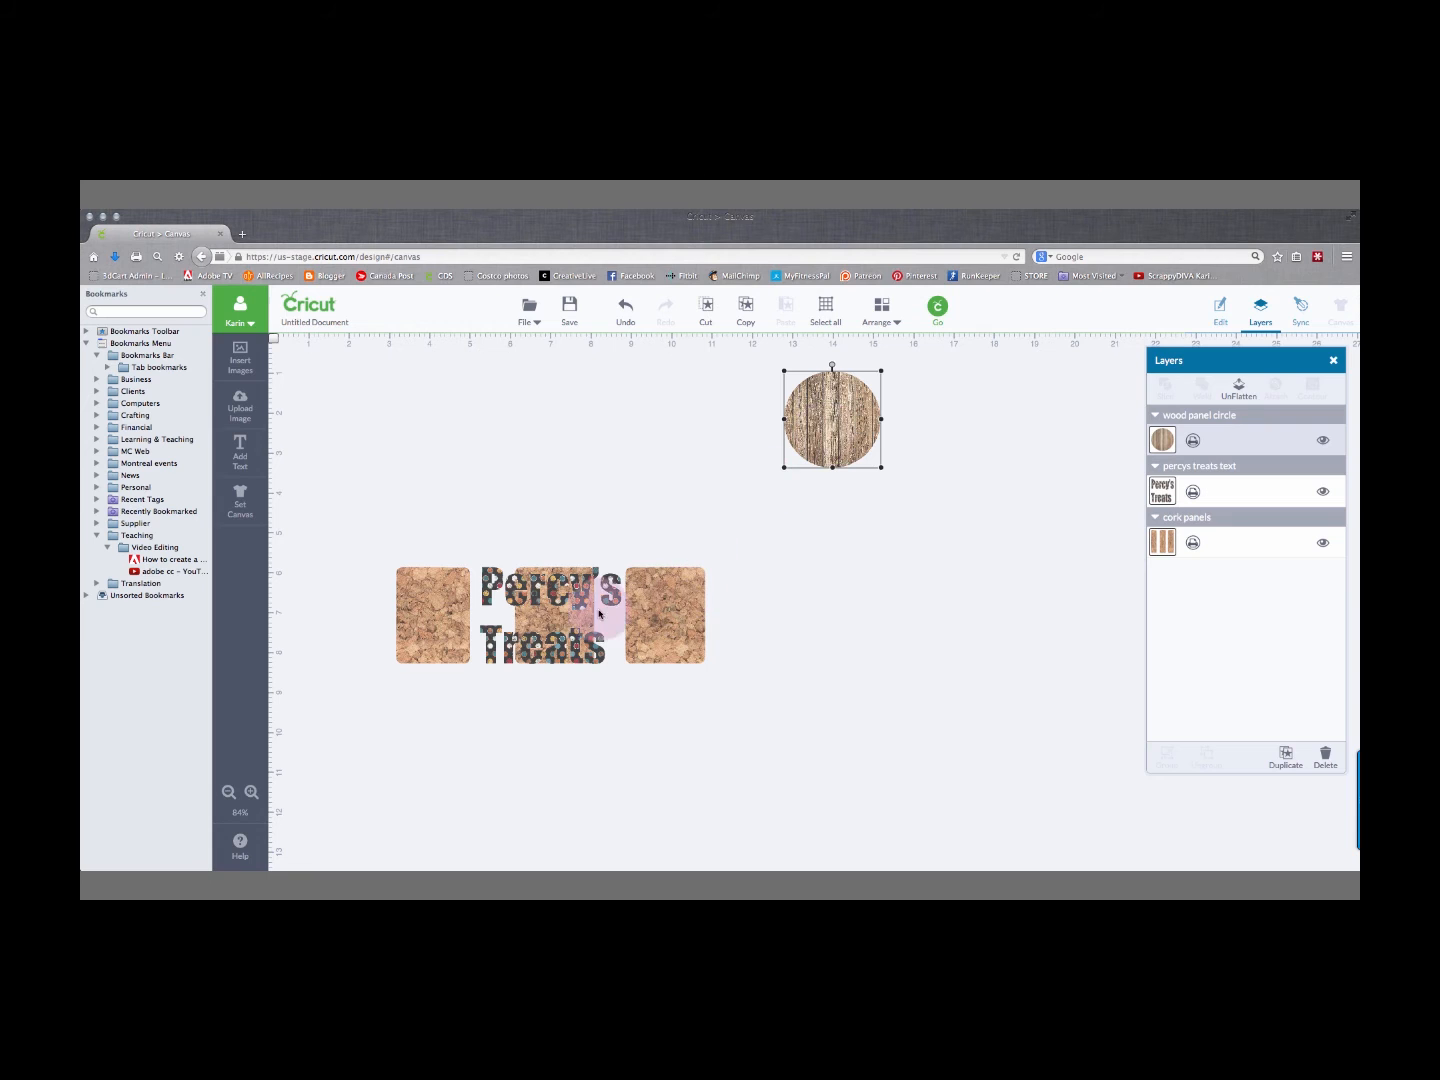
drag(569, 647, 561, 771)
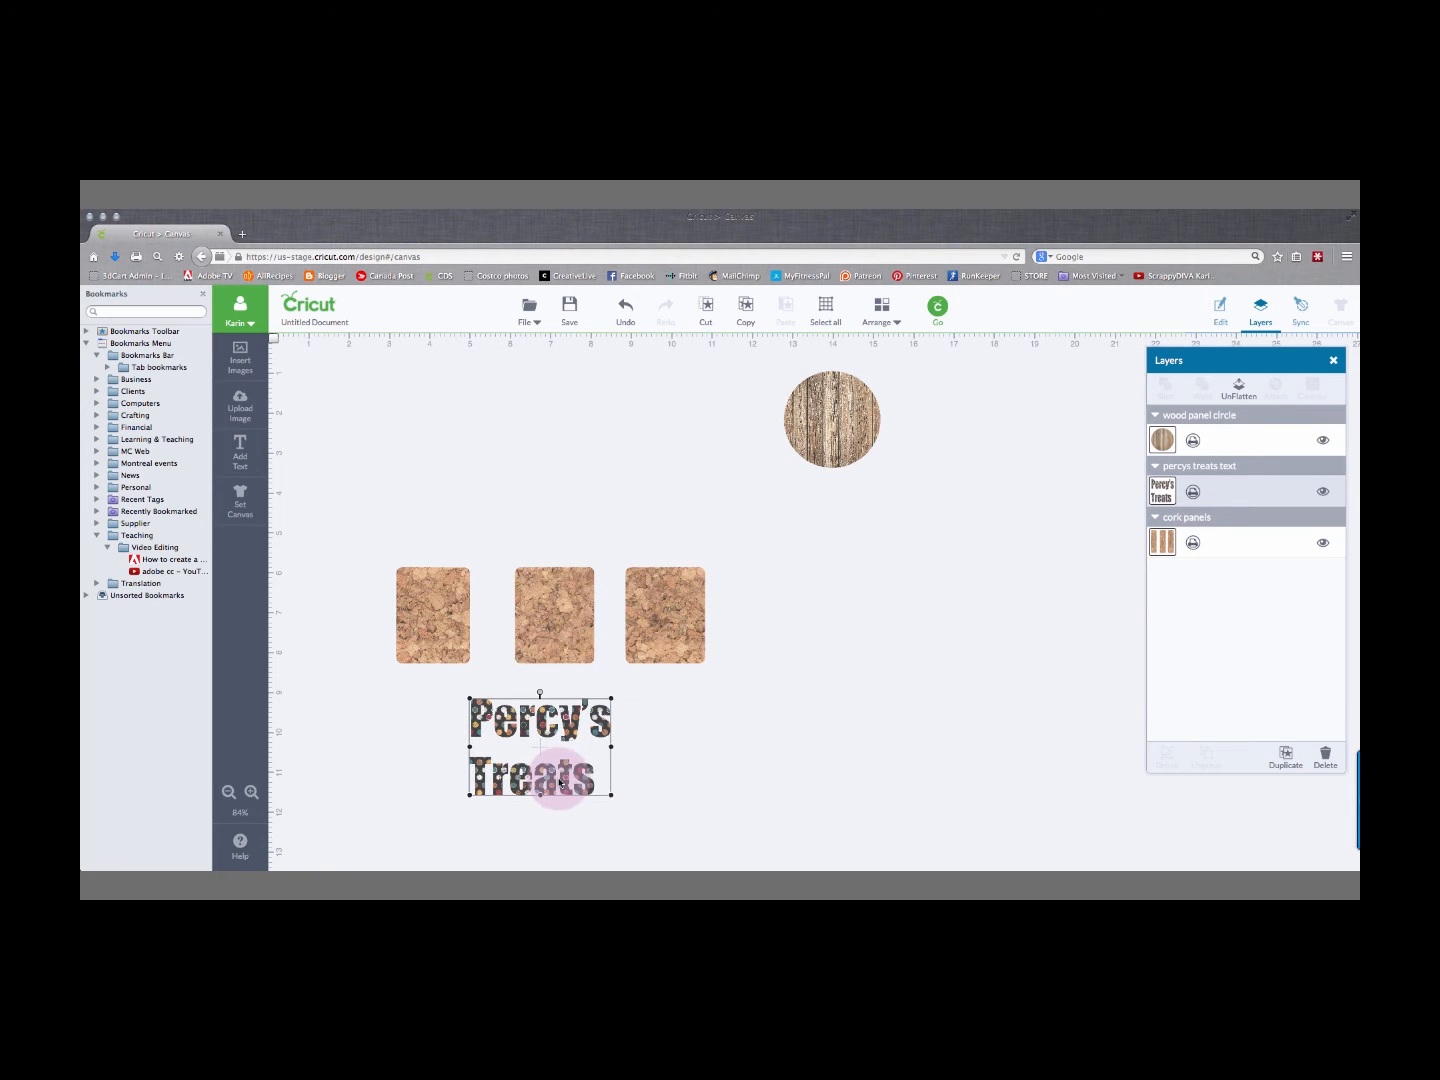
click(670, 648)
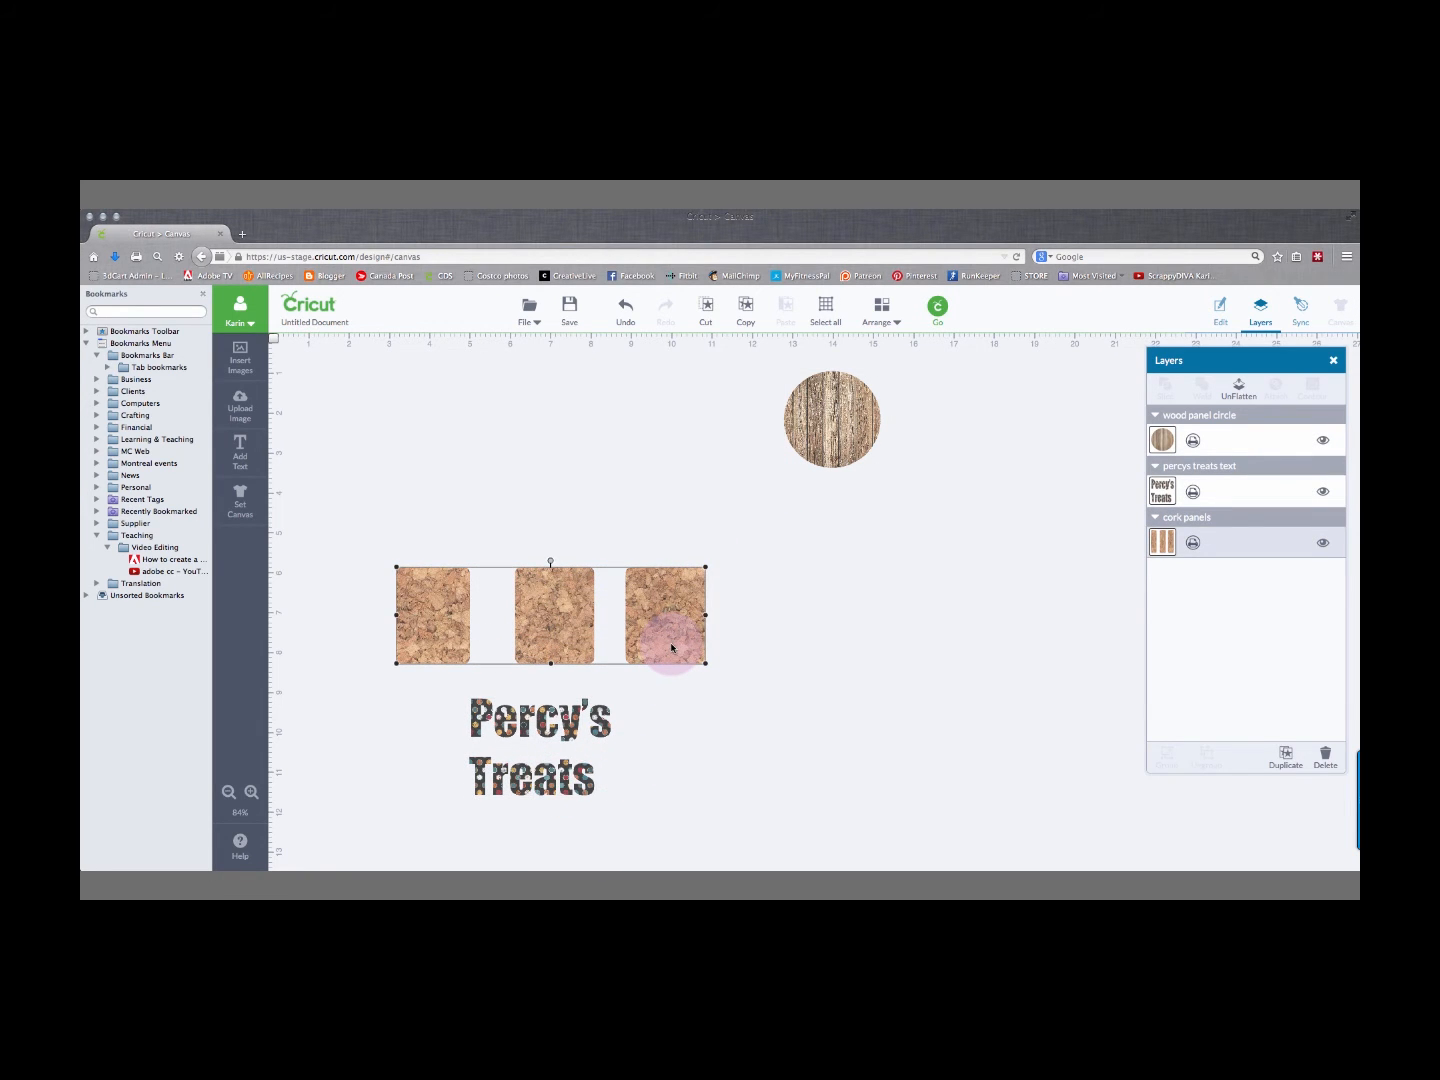
Move the cork panels to the canvas's upper area and set the wood circle's width and height to 5.25 in.
drag(665, 648, 617, 453)
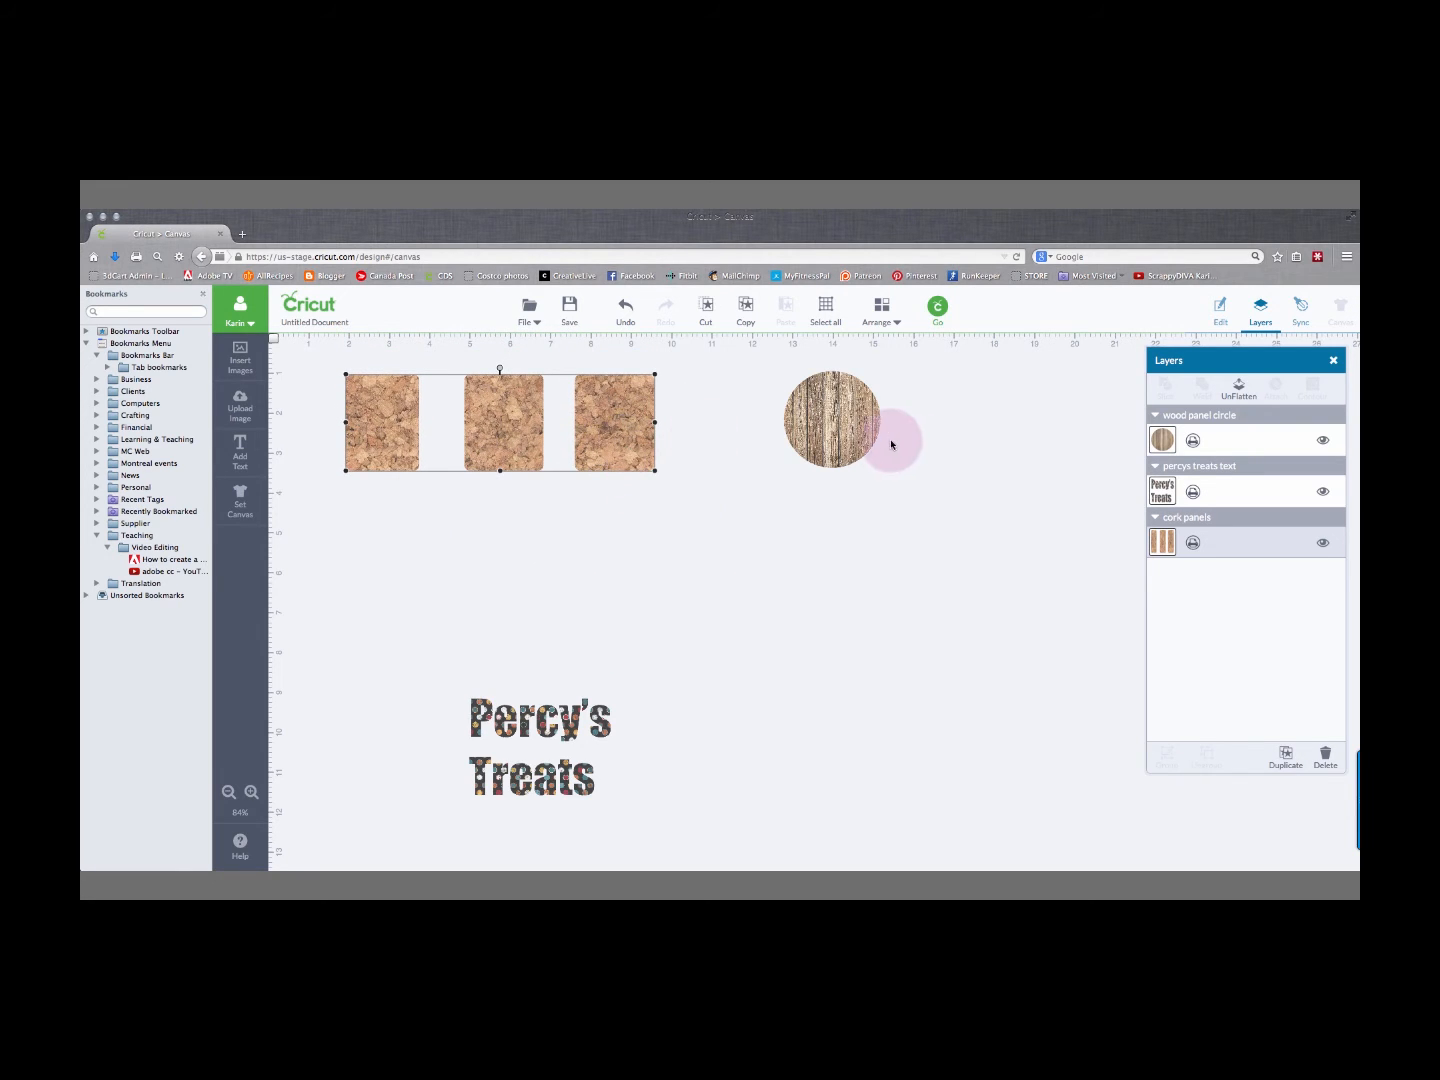
click(811, 439)
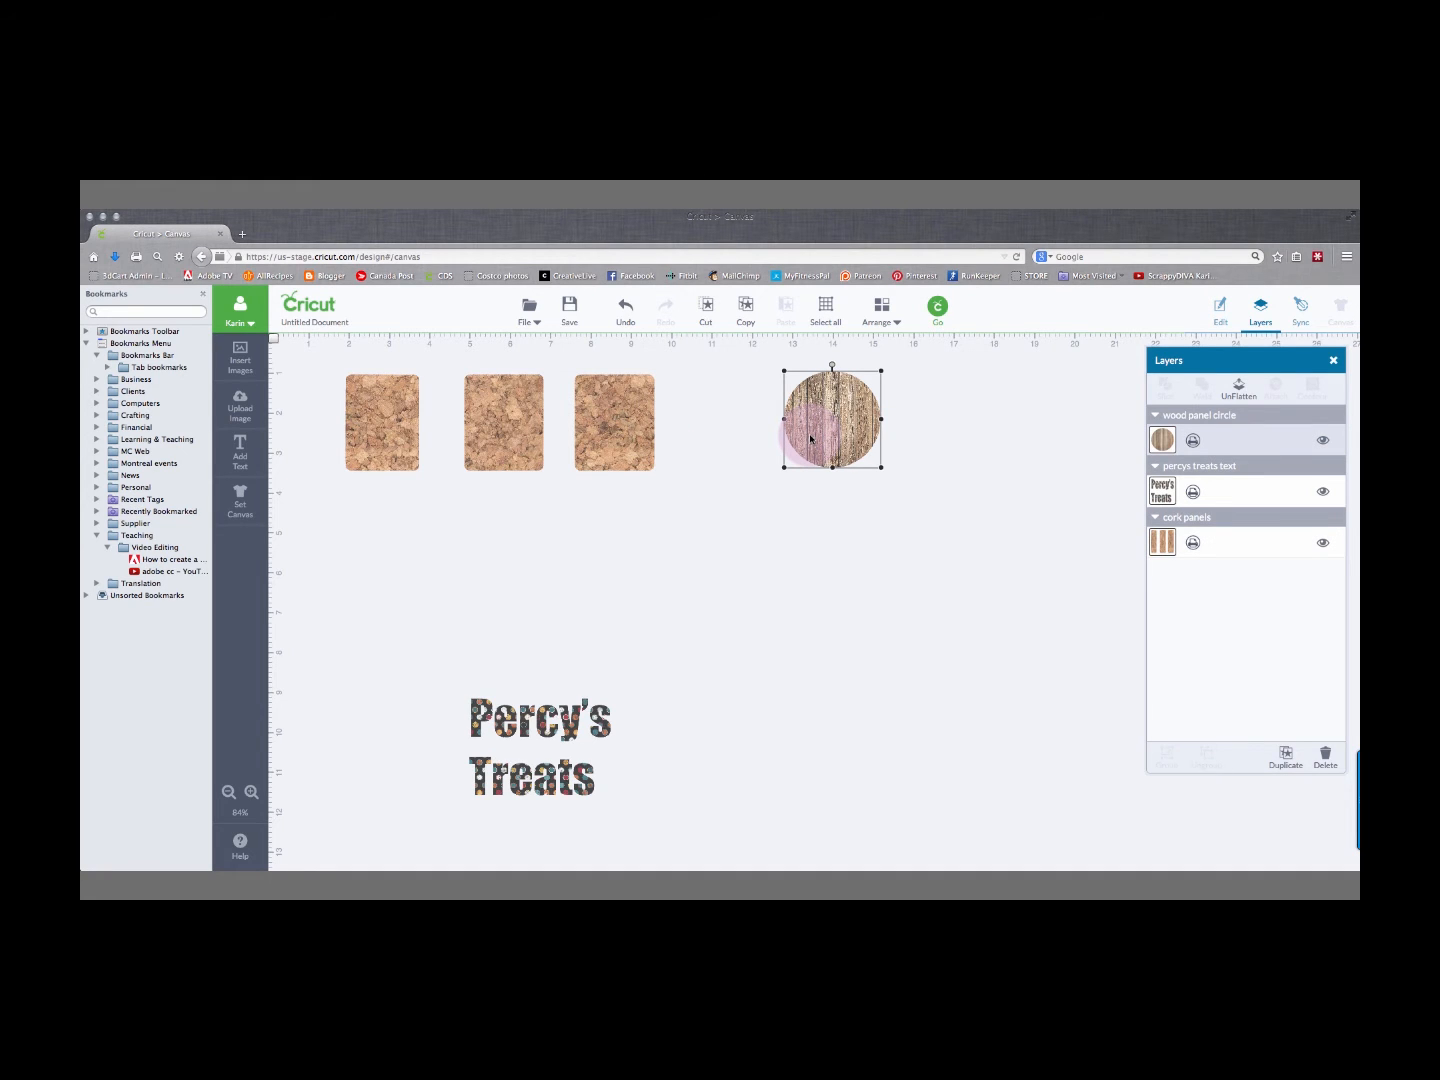
click(1221, 309)
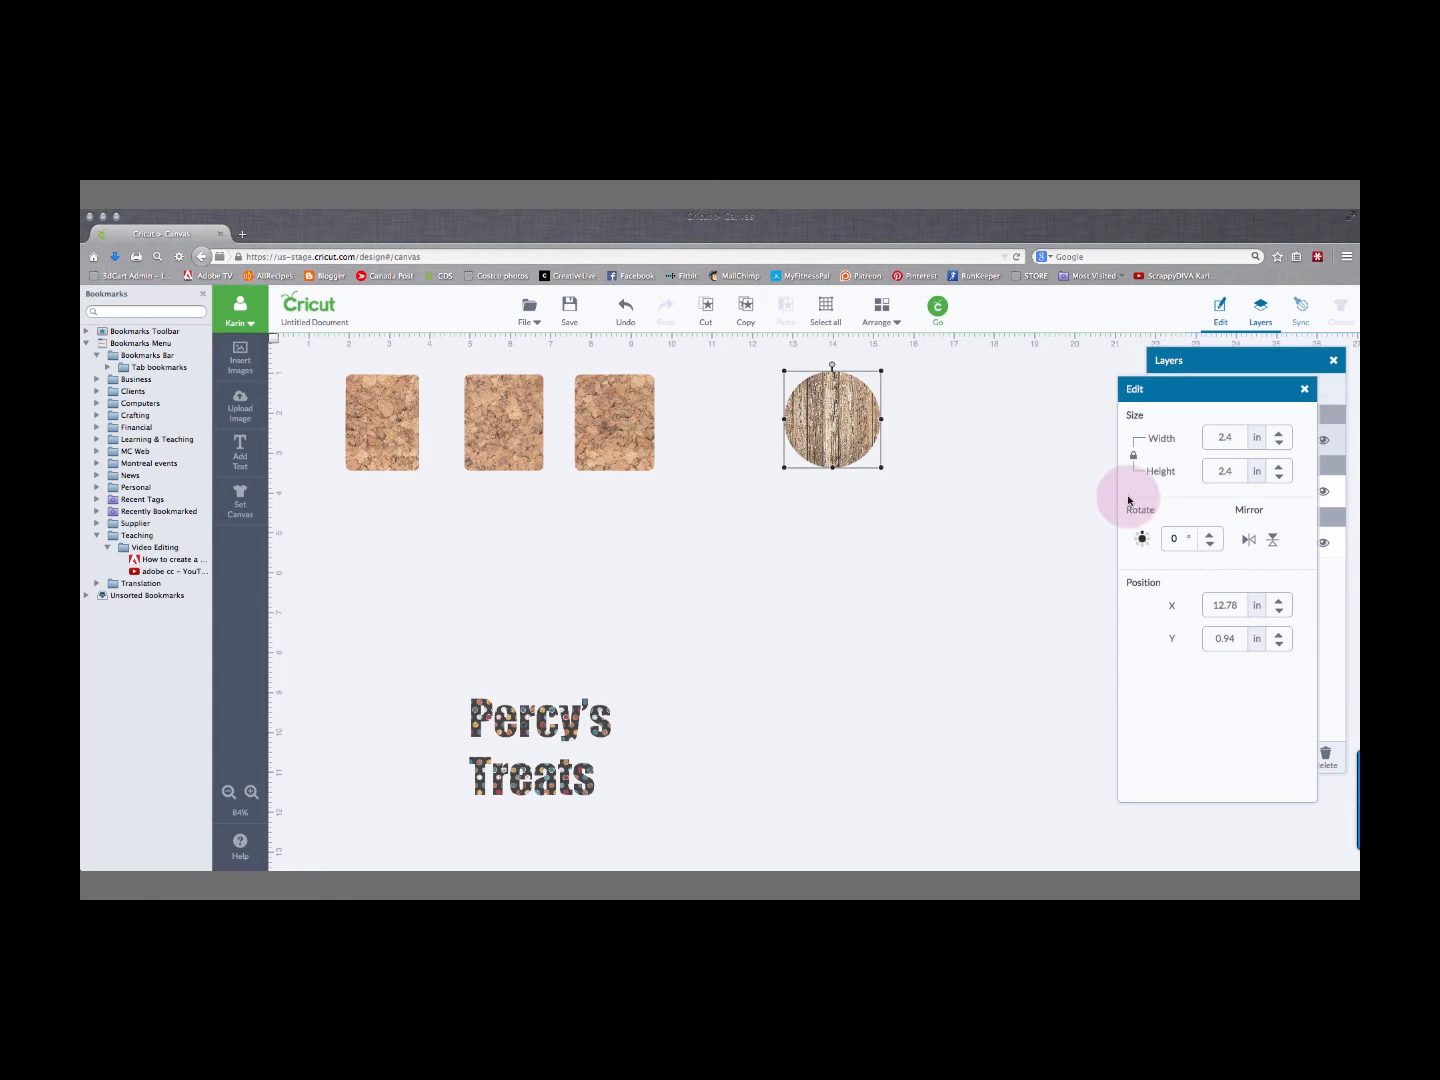
drag(1173, 389, 1006, 396)
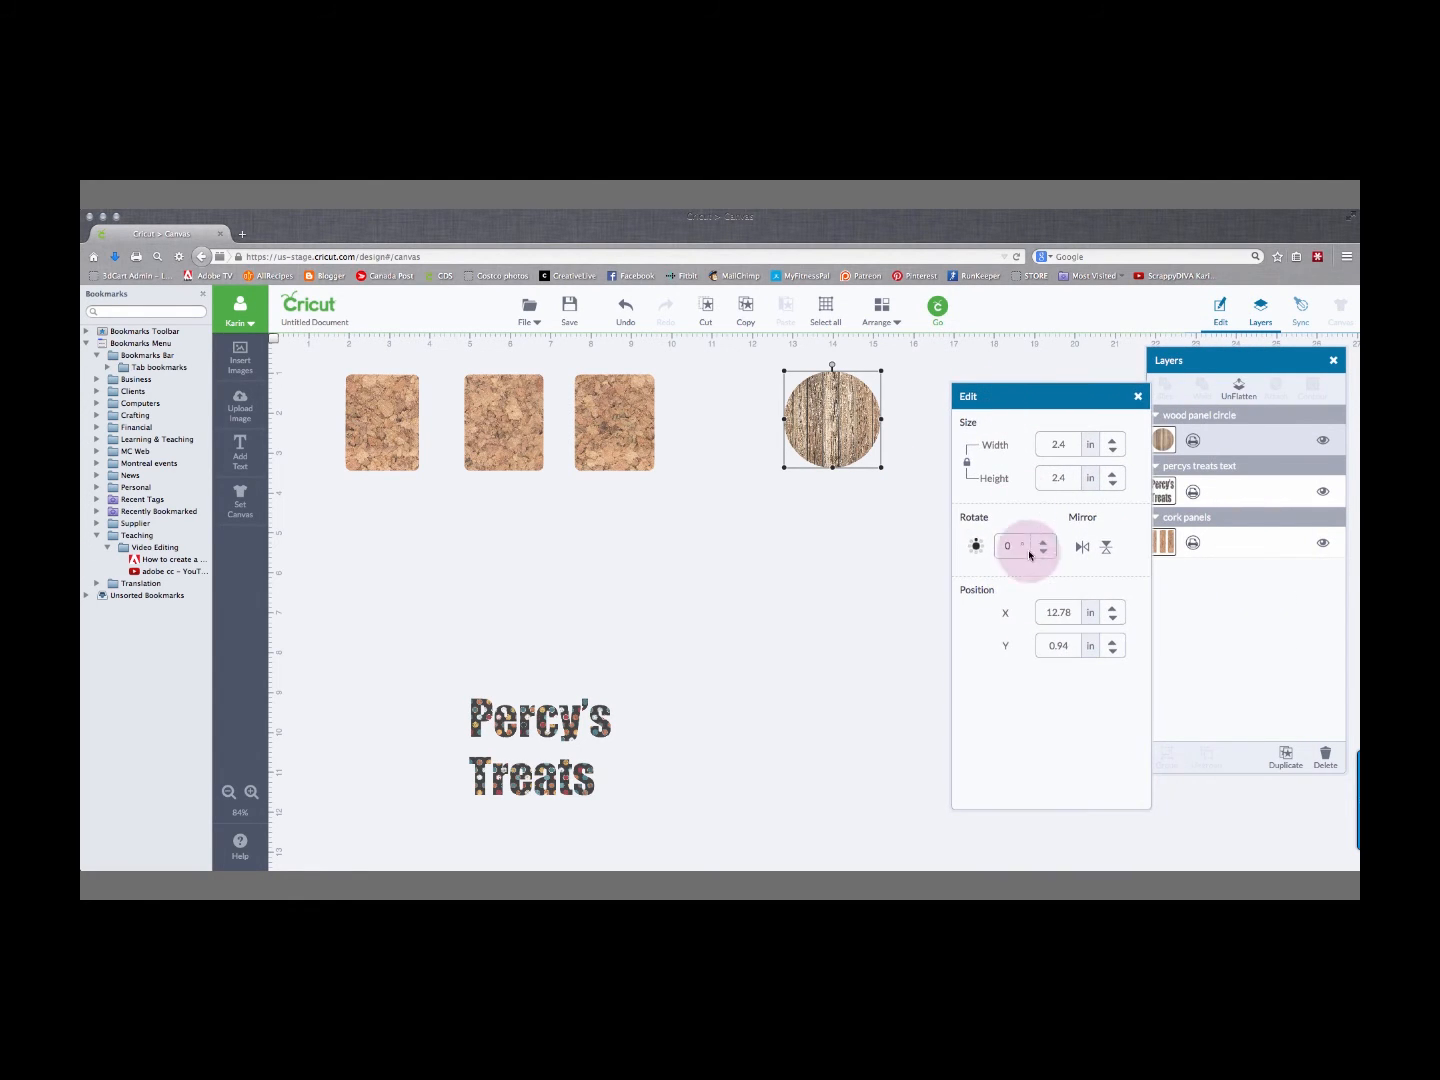
click(1068, 443)
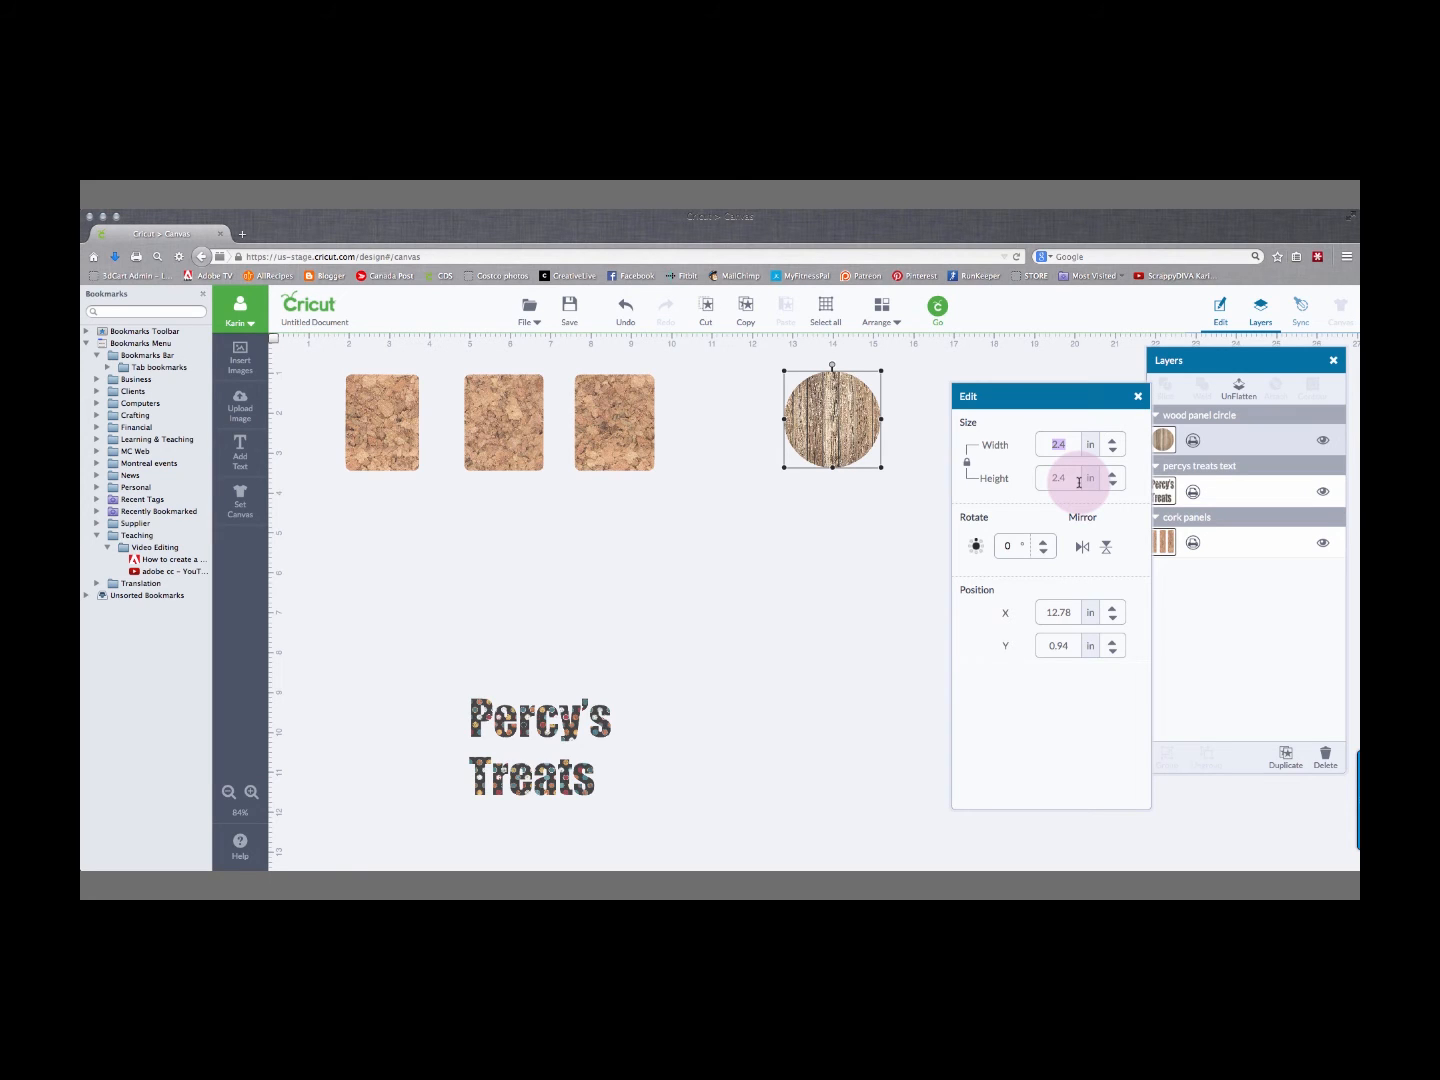
text(5.25)
key(Return)
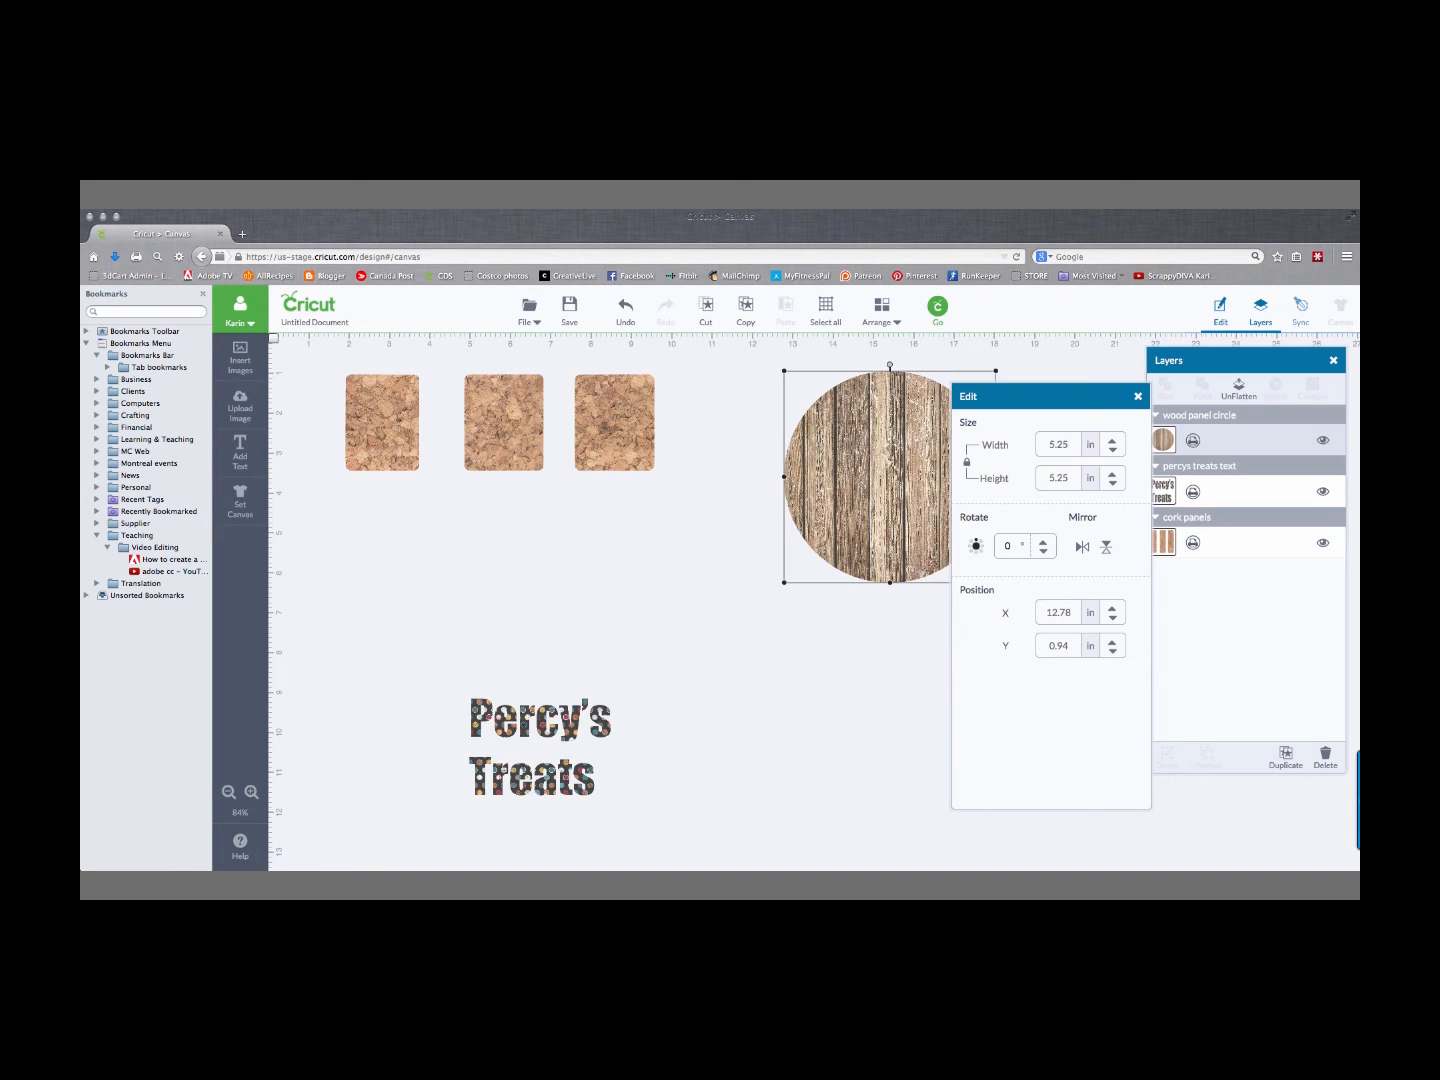
Move the wood circle beneath the cork panels, place the Percy's Treats title over it and move the title forward one layer.
drag(916, 482, 679, 589)
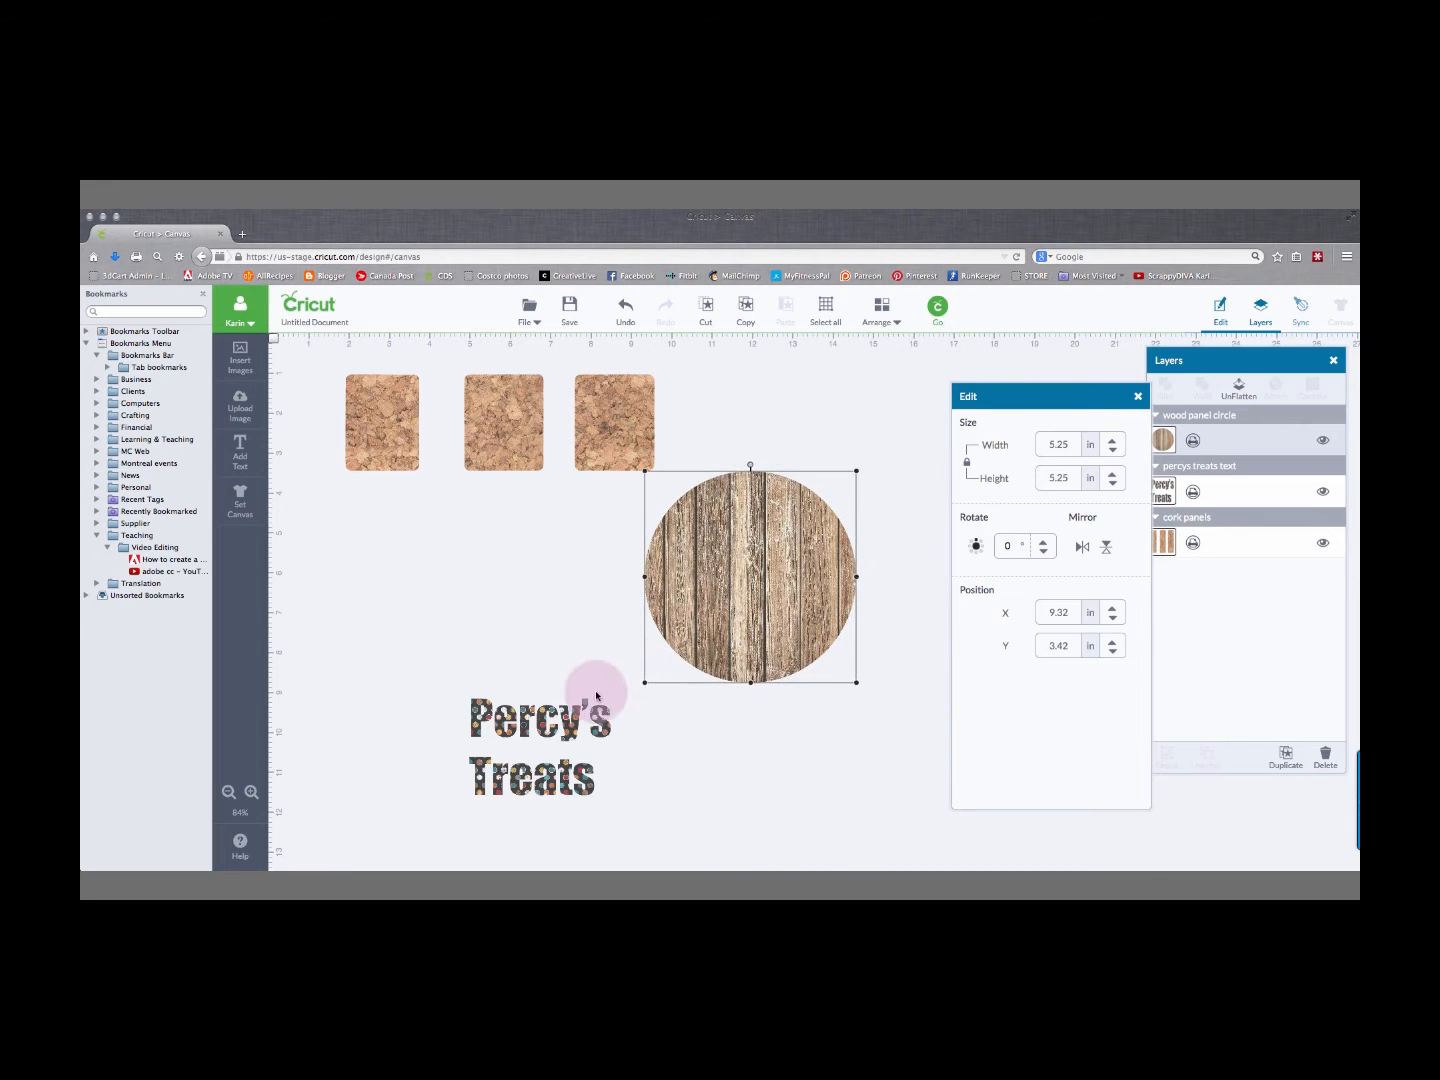
drag(569, 715, 786, 547)
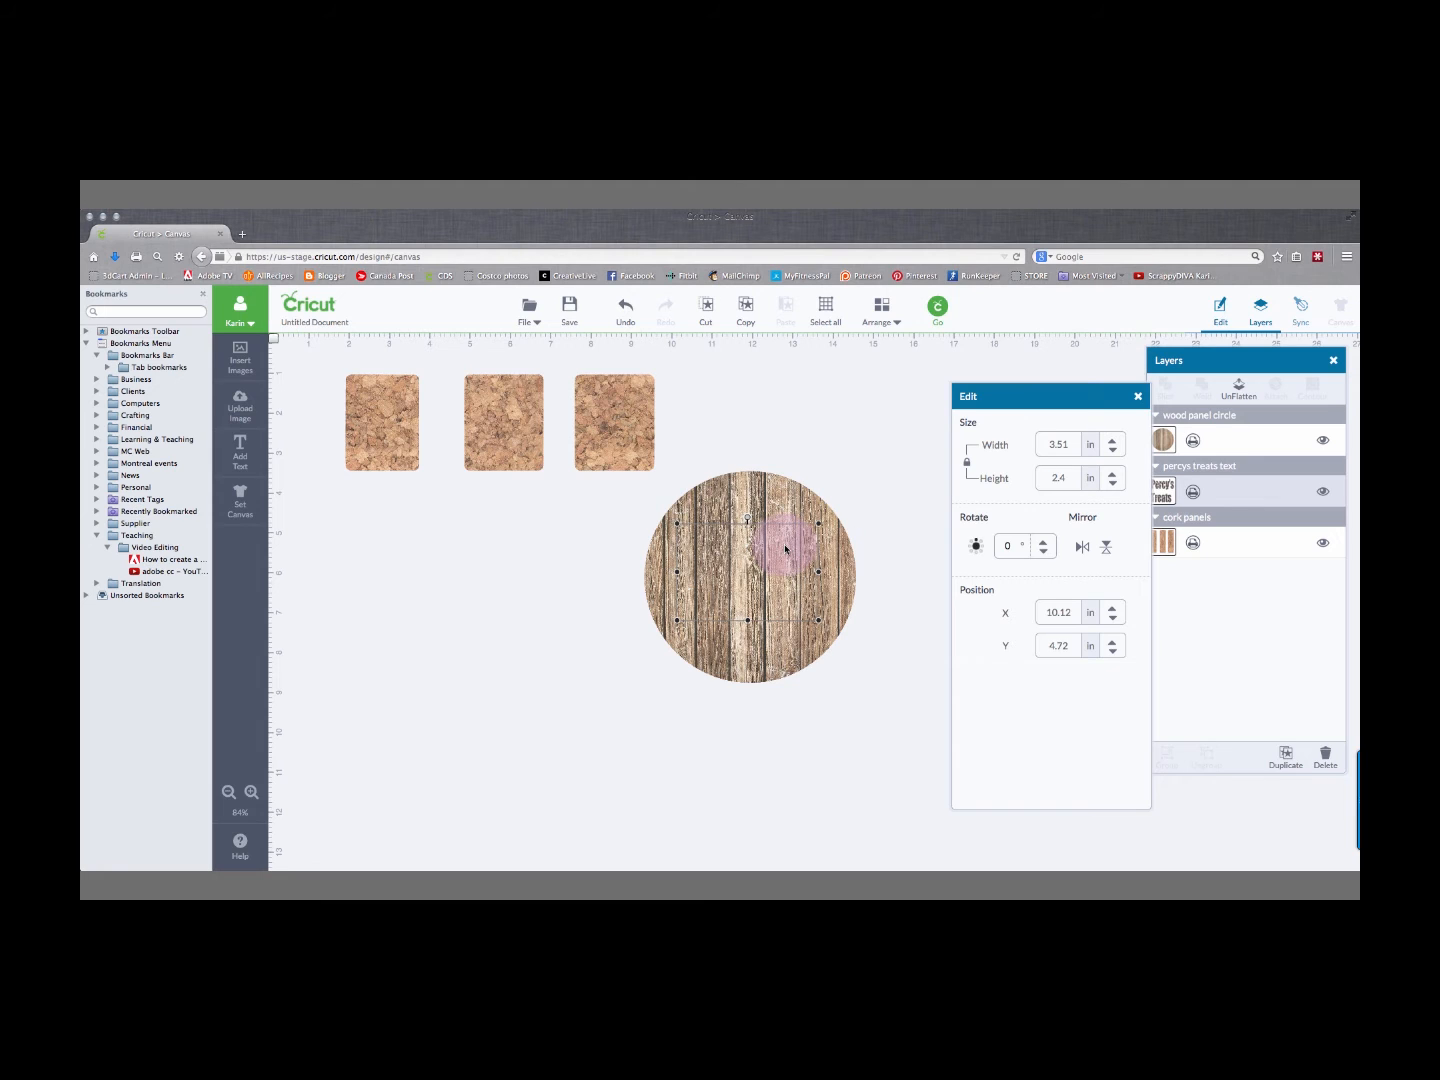
right_click(785, 548)
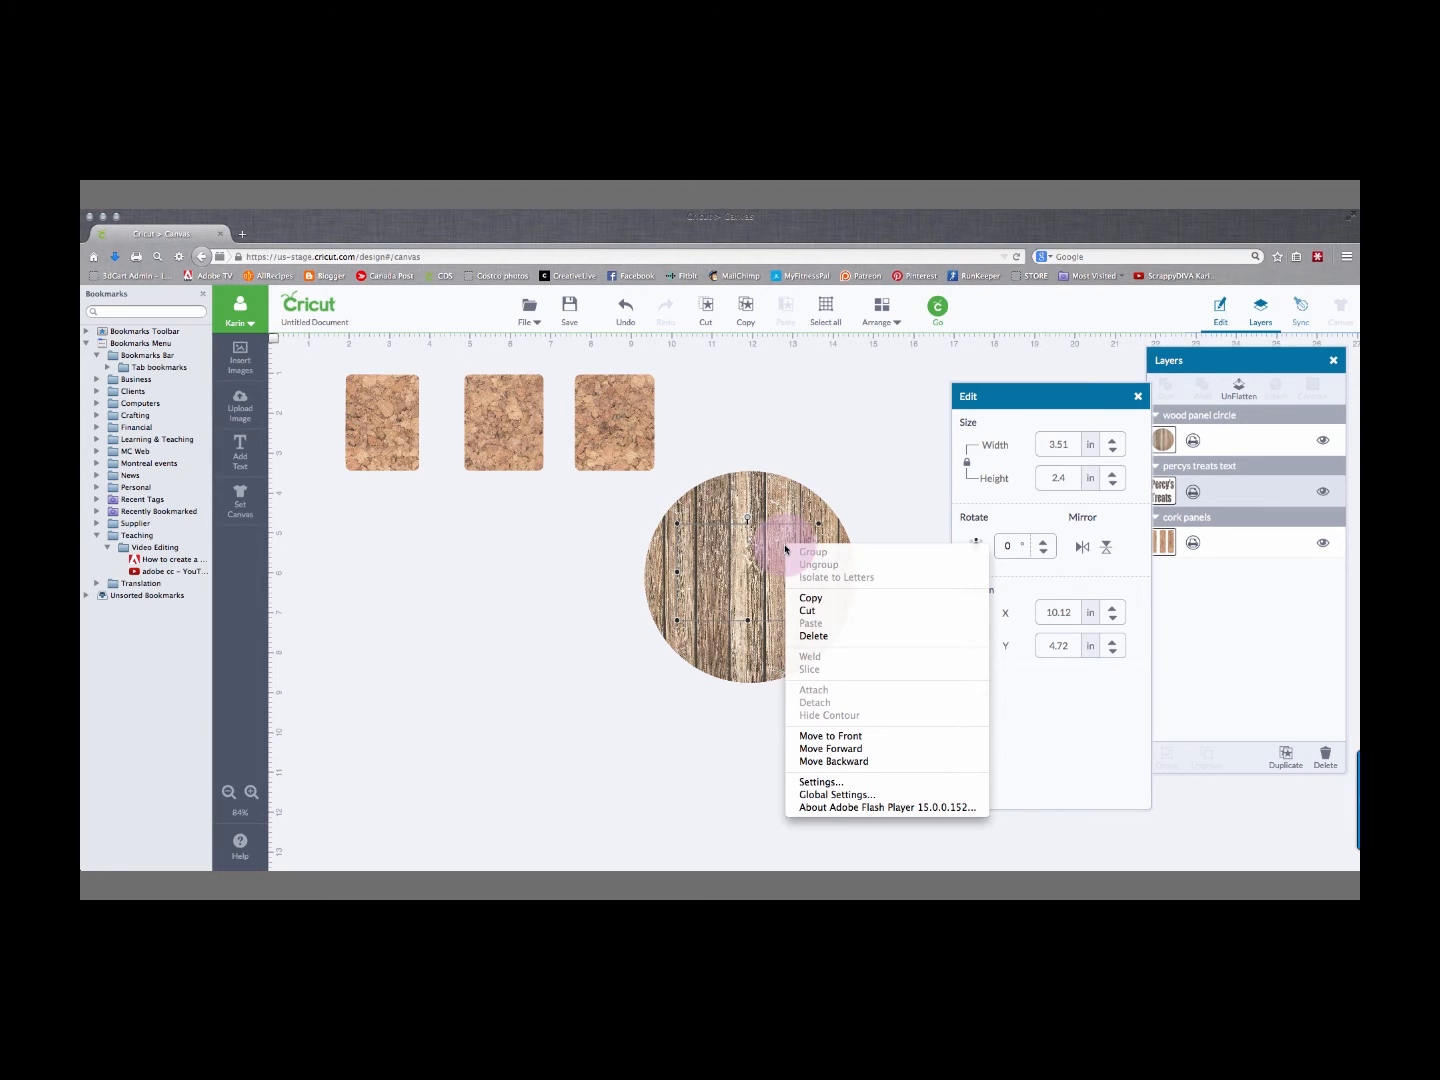
click(837, 752)
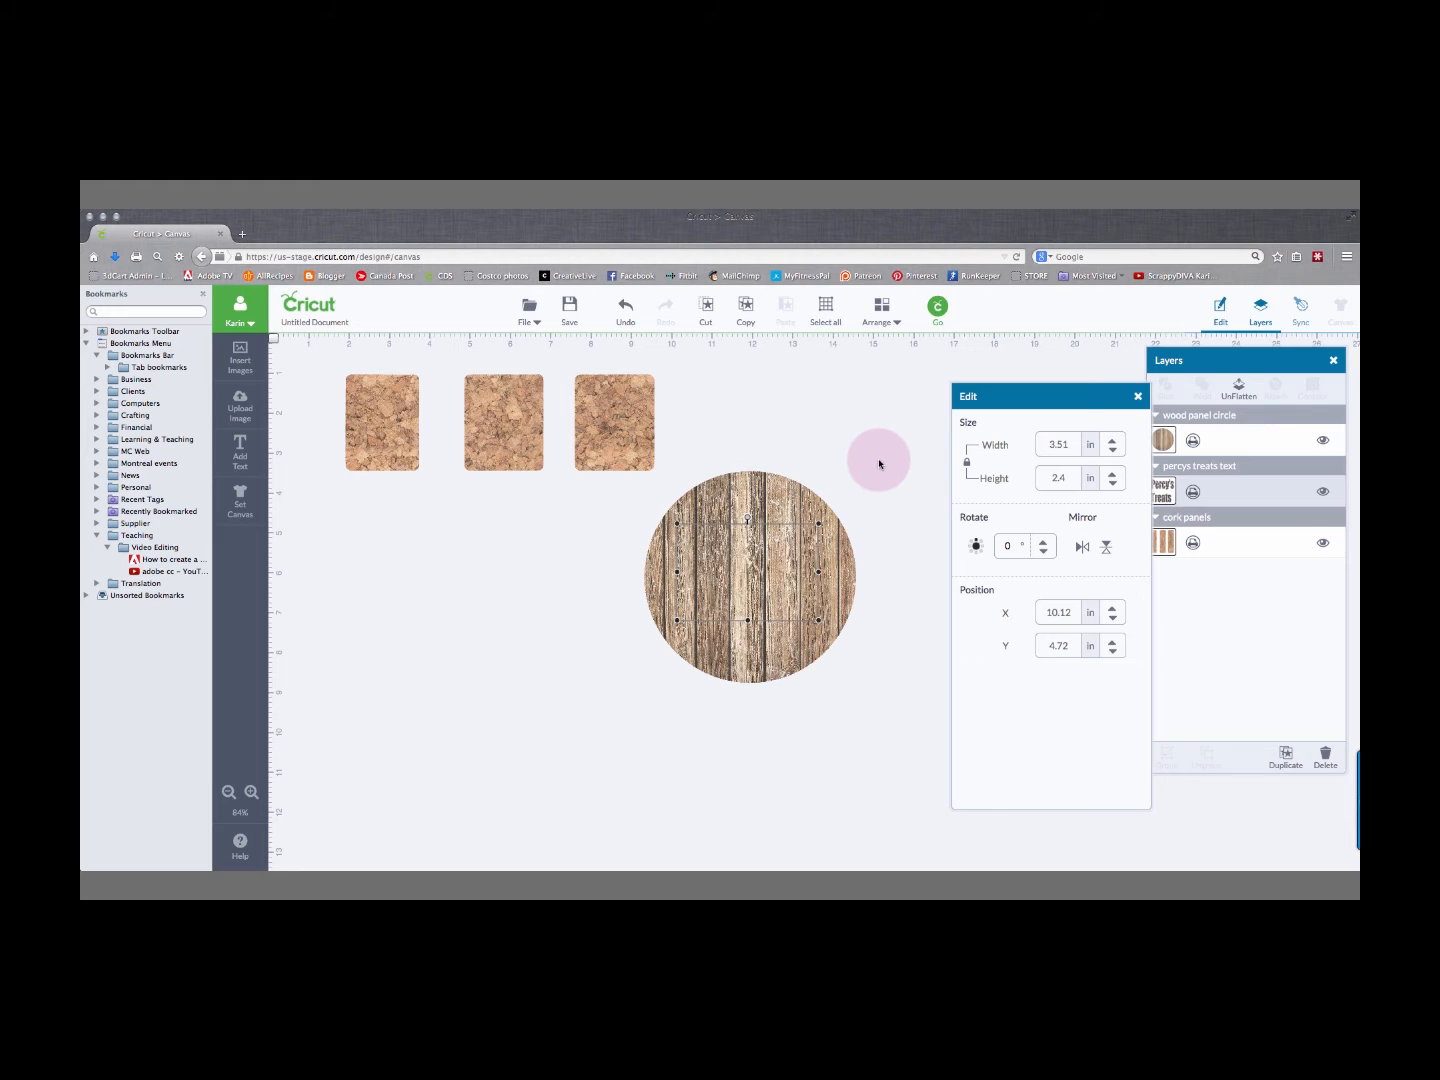
scroll(775, 560, down, 1)
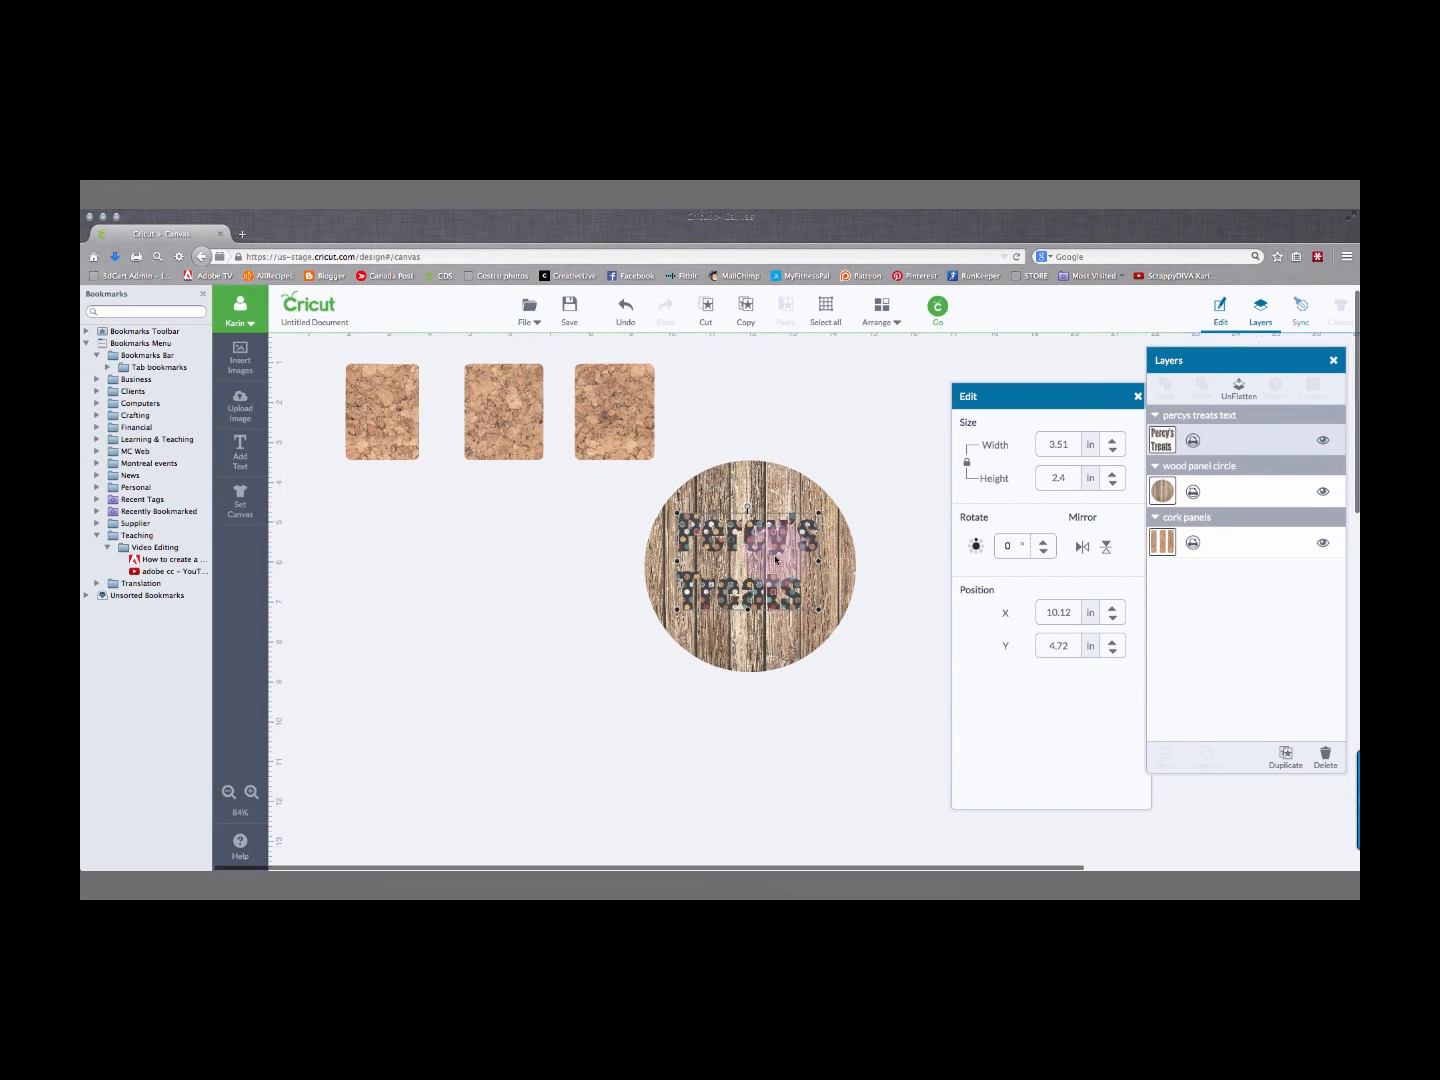
Enlarge the Percy's Treats title to about 4.09 by 2.8 in and center it on the wood circle.
drag(679, 609, 660, 620)
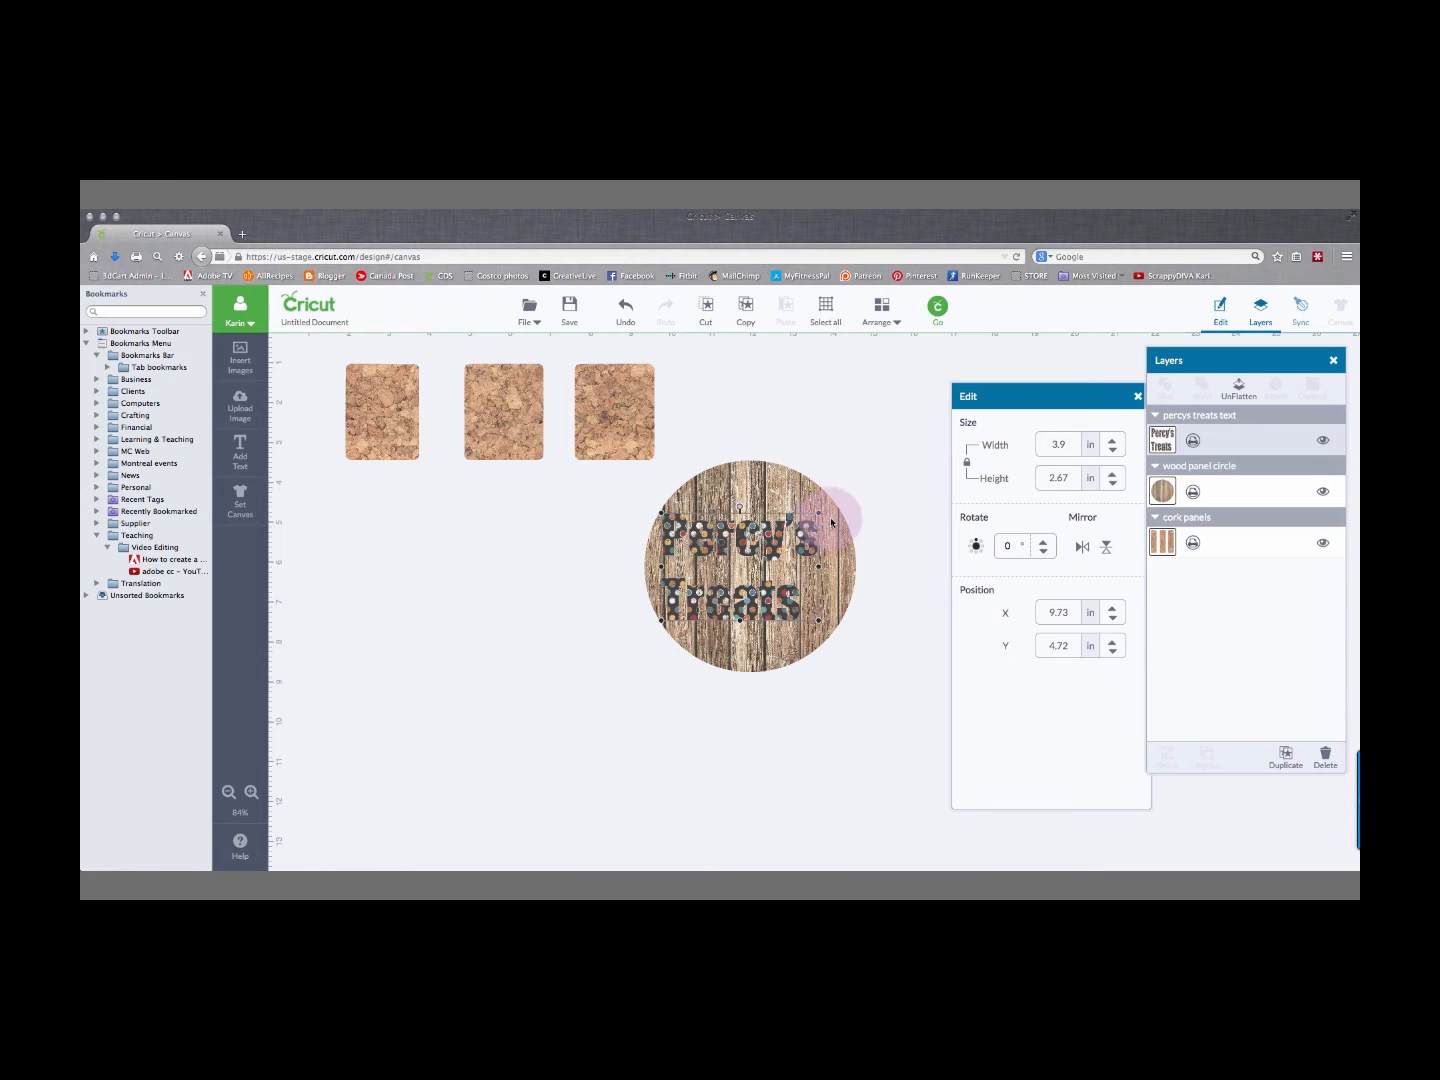
drag(819, 517, 840, 512)
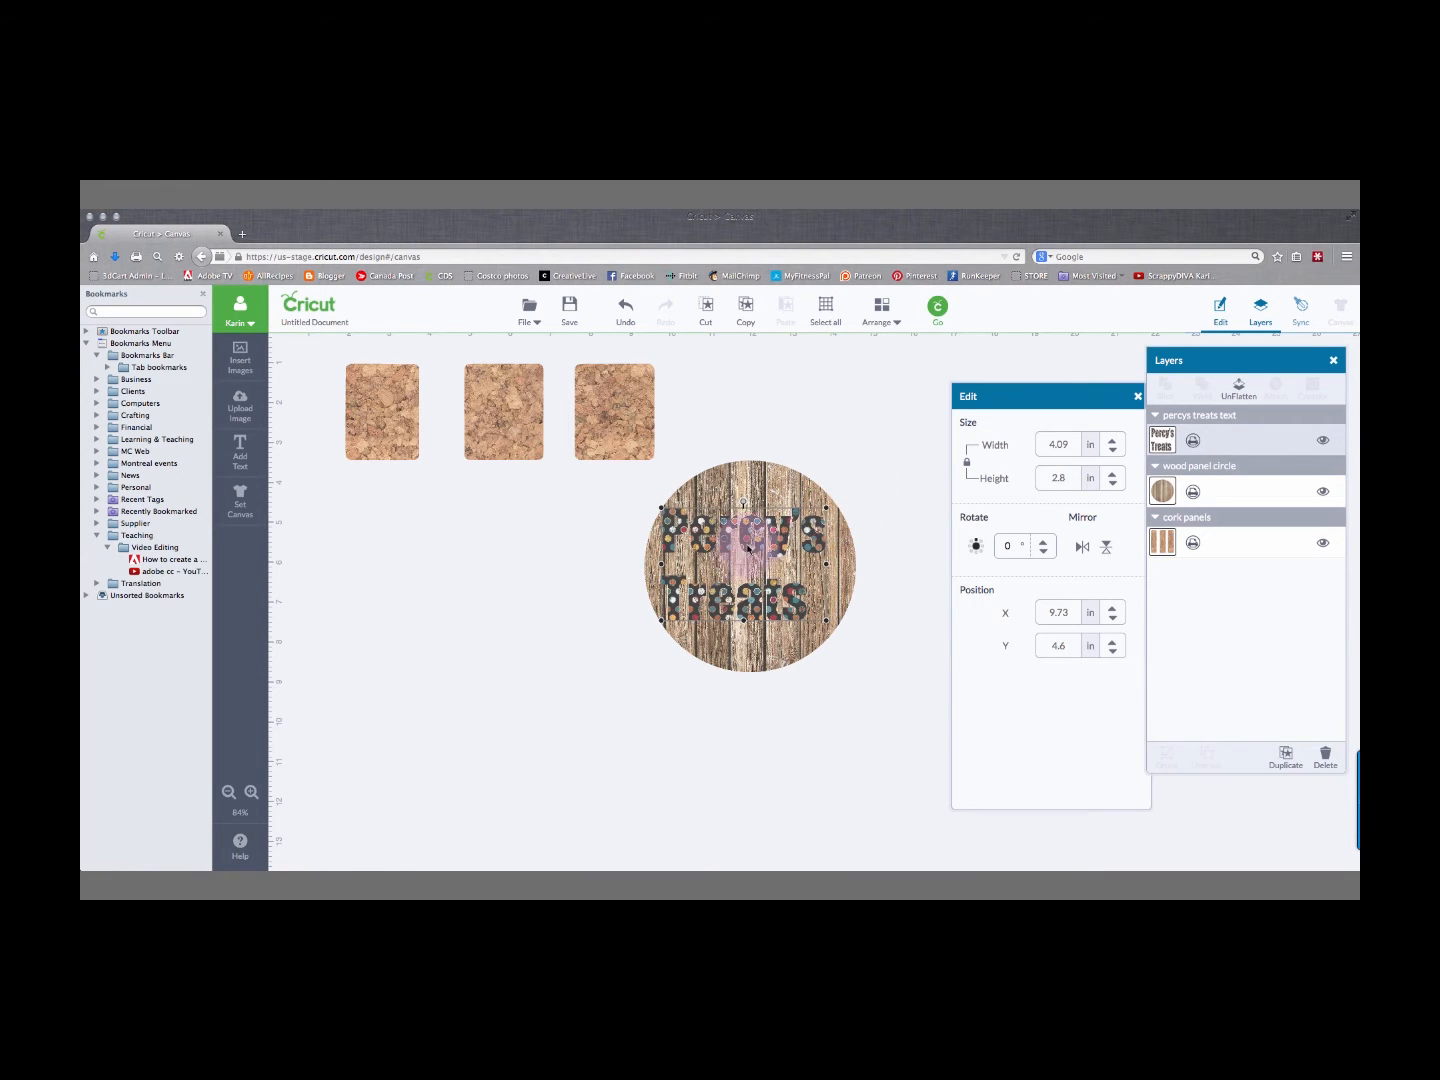
drag(745, 549, 755, 552)
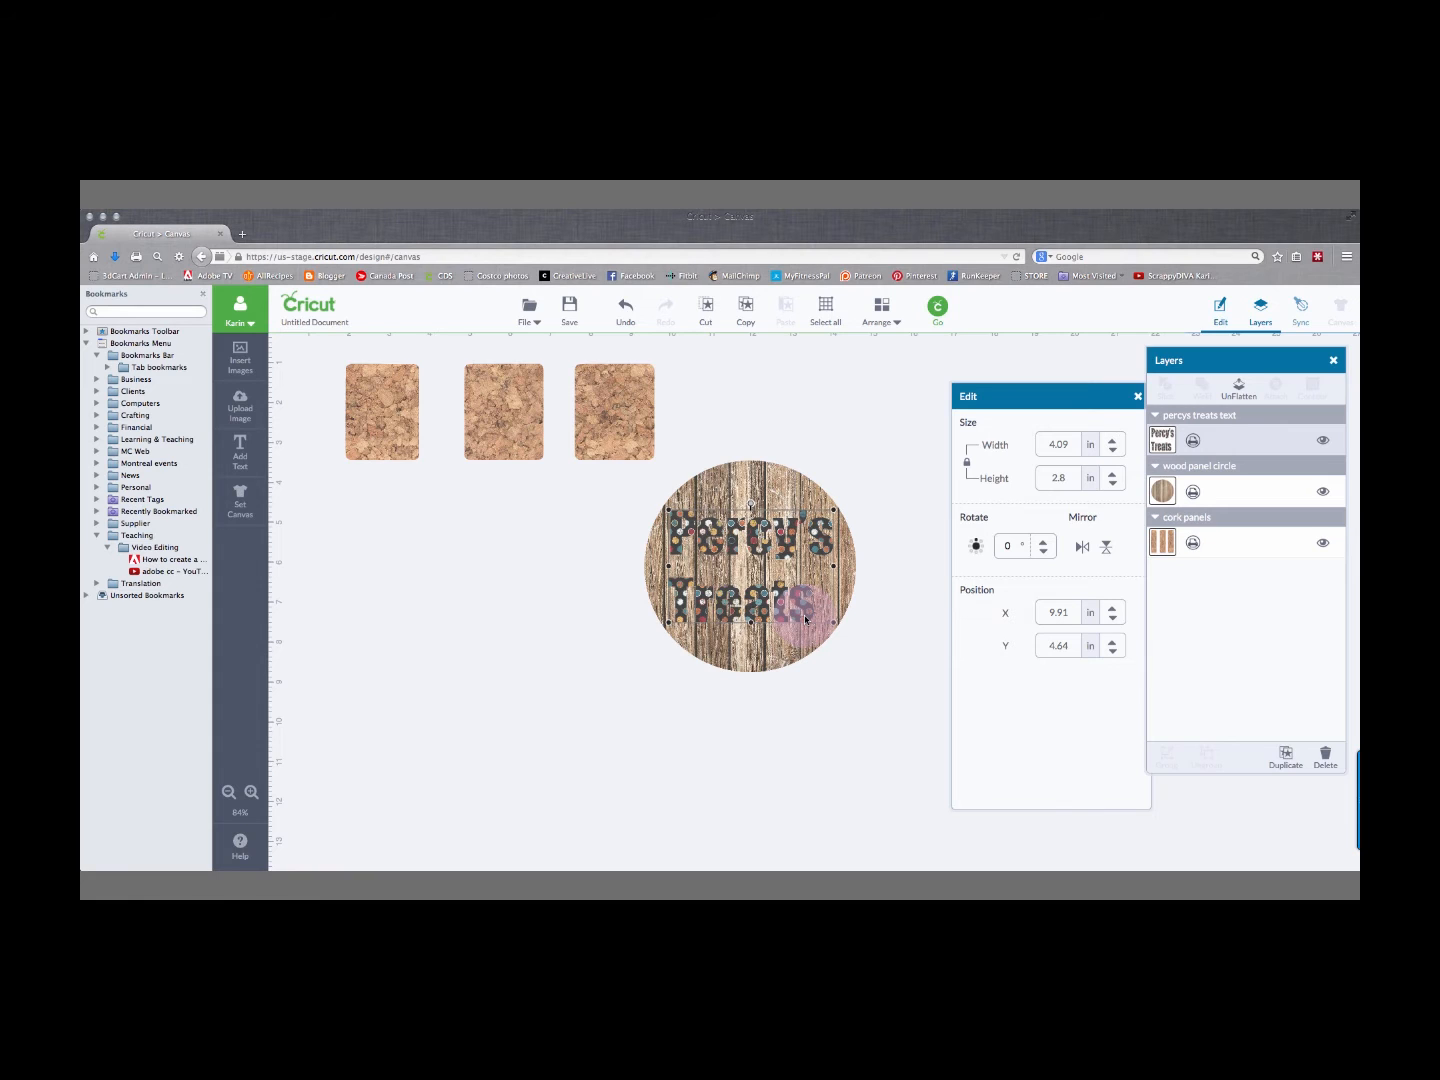
Delete the cork panels and separate the remaining pieces, with the Percy's Treats title at the canvas's upper left and the wood circle below it.
drag(805, 620, 513, 637)
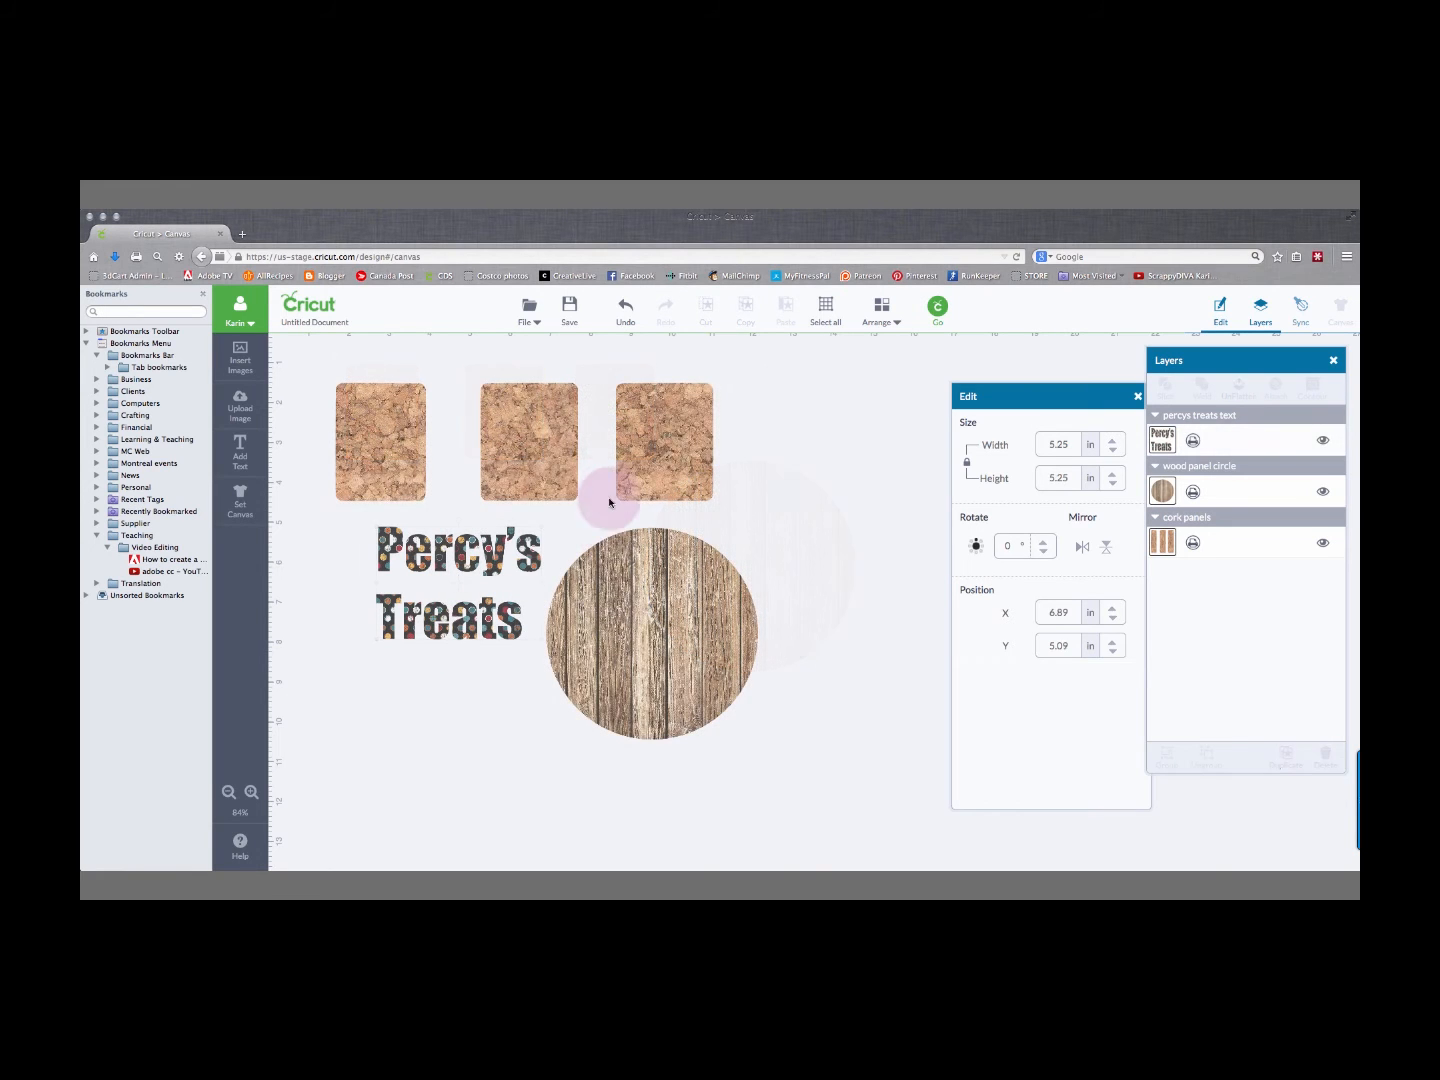
click(546, 472)
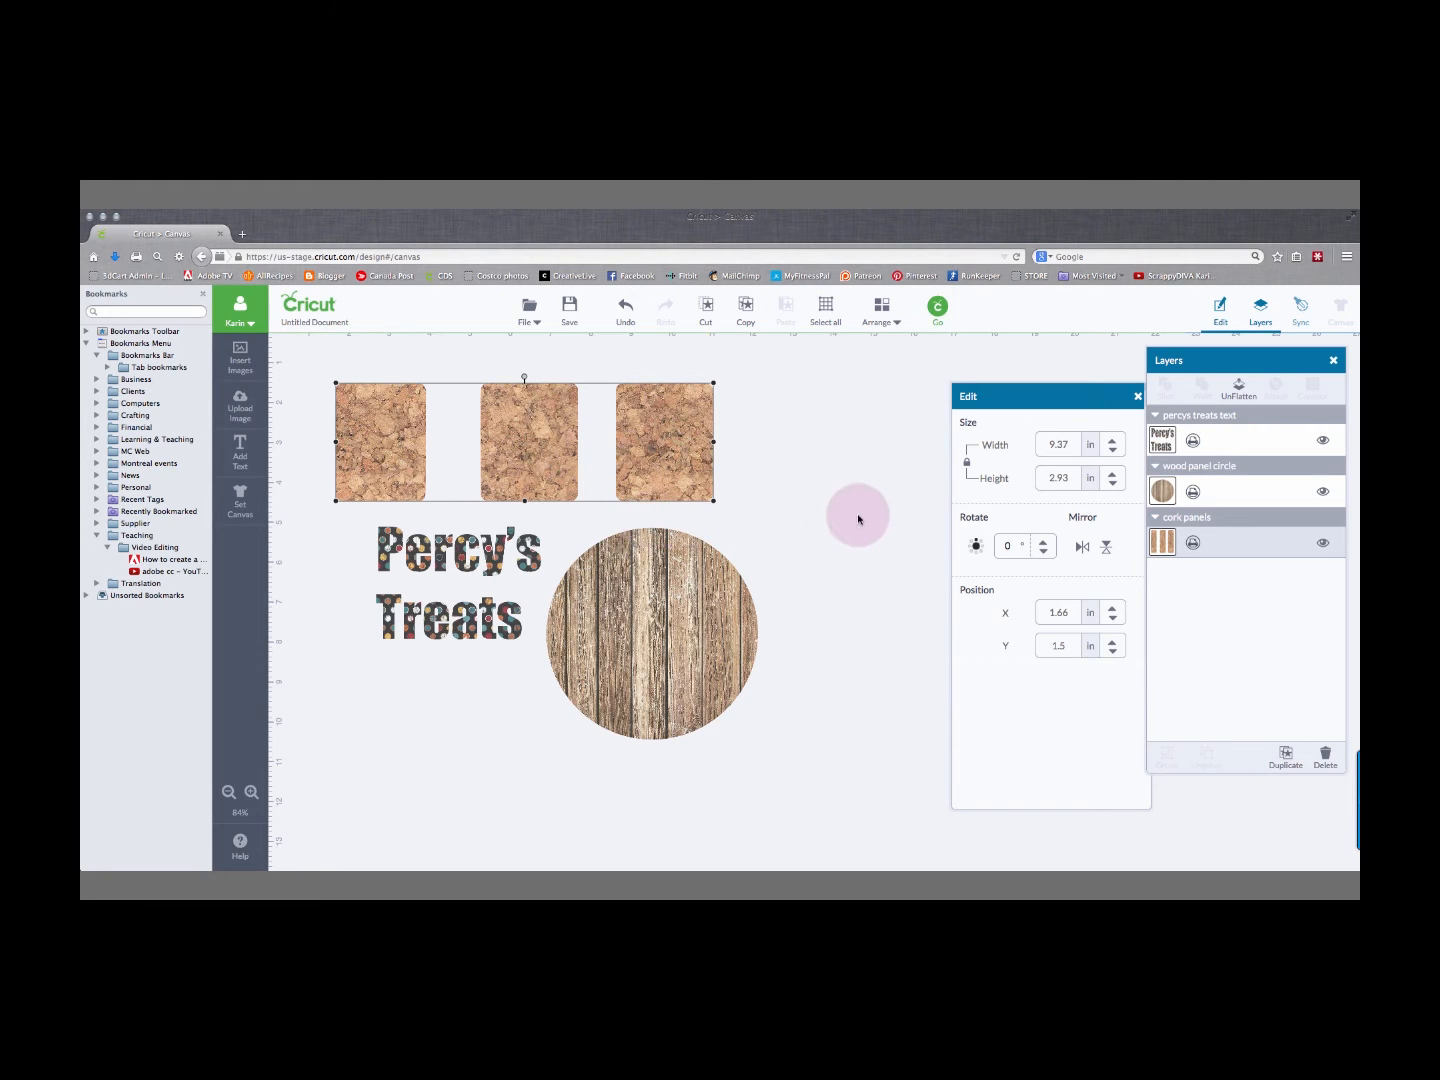
key(Delete)
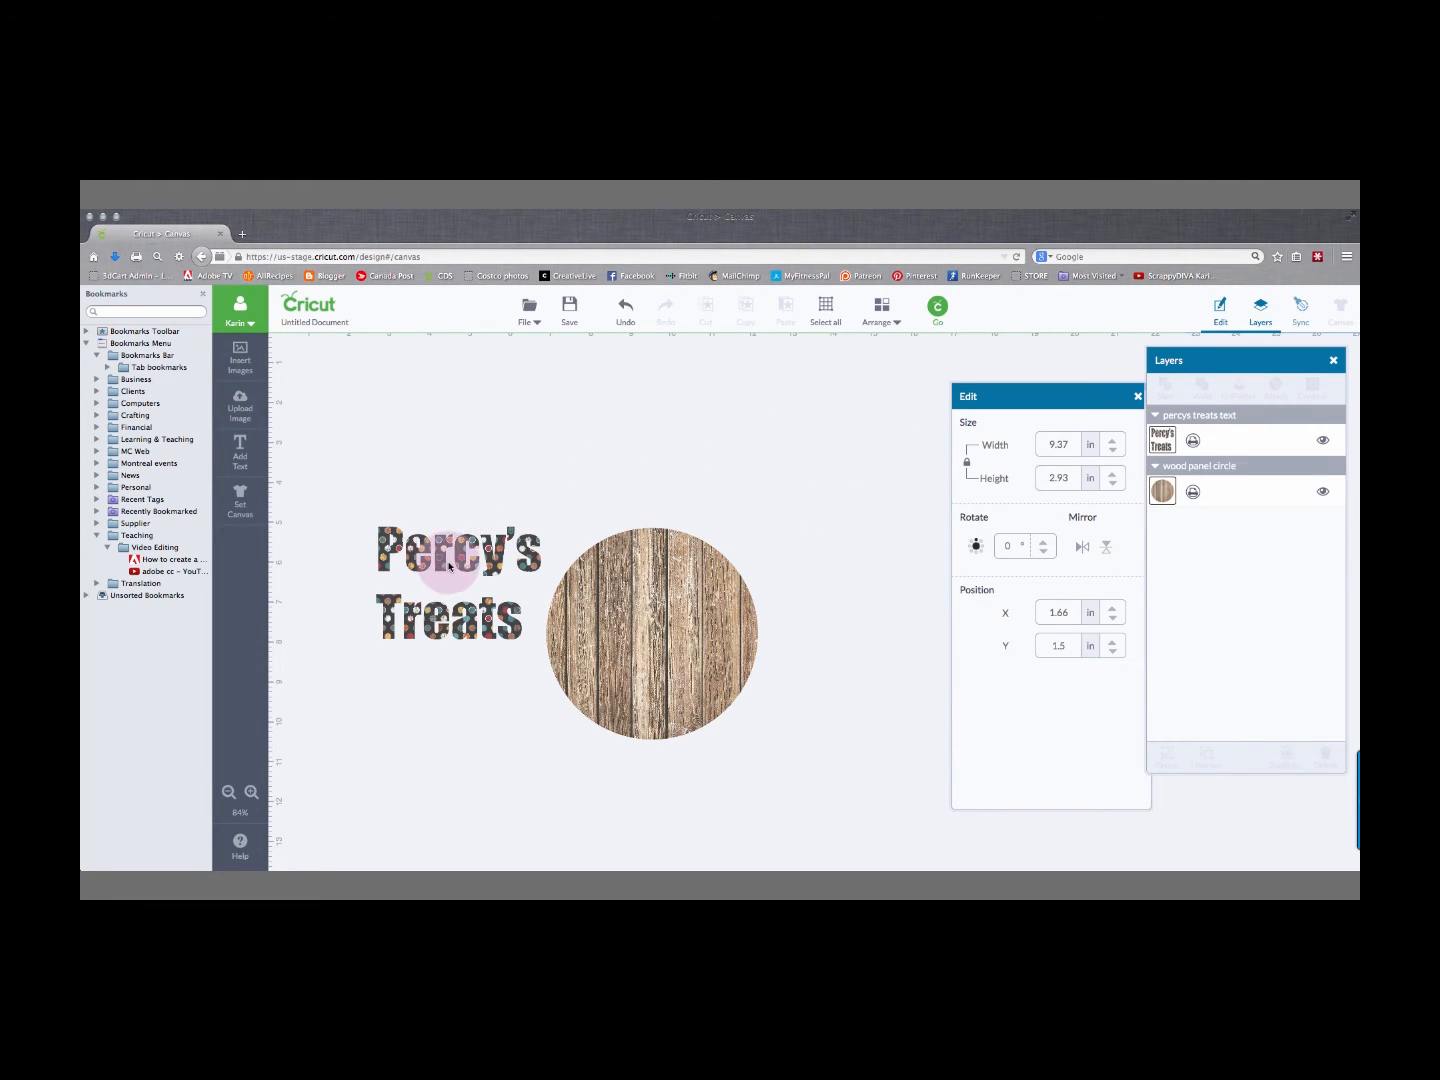
drag(443, 566, 389, 424)
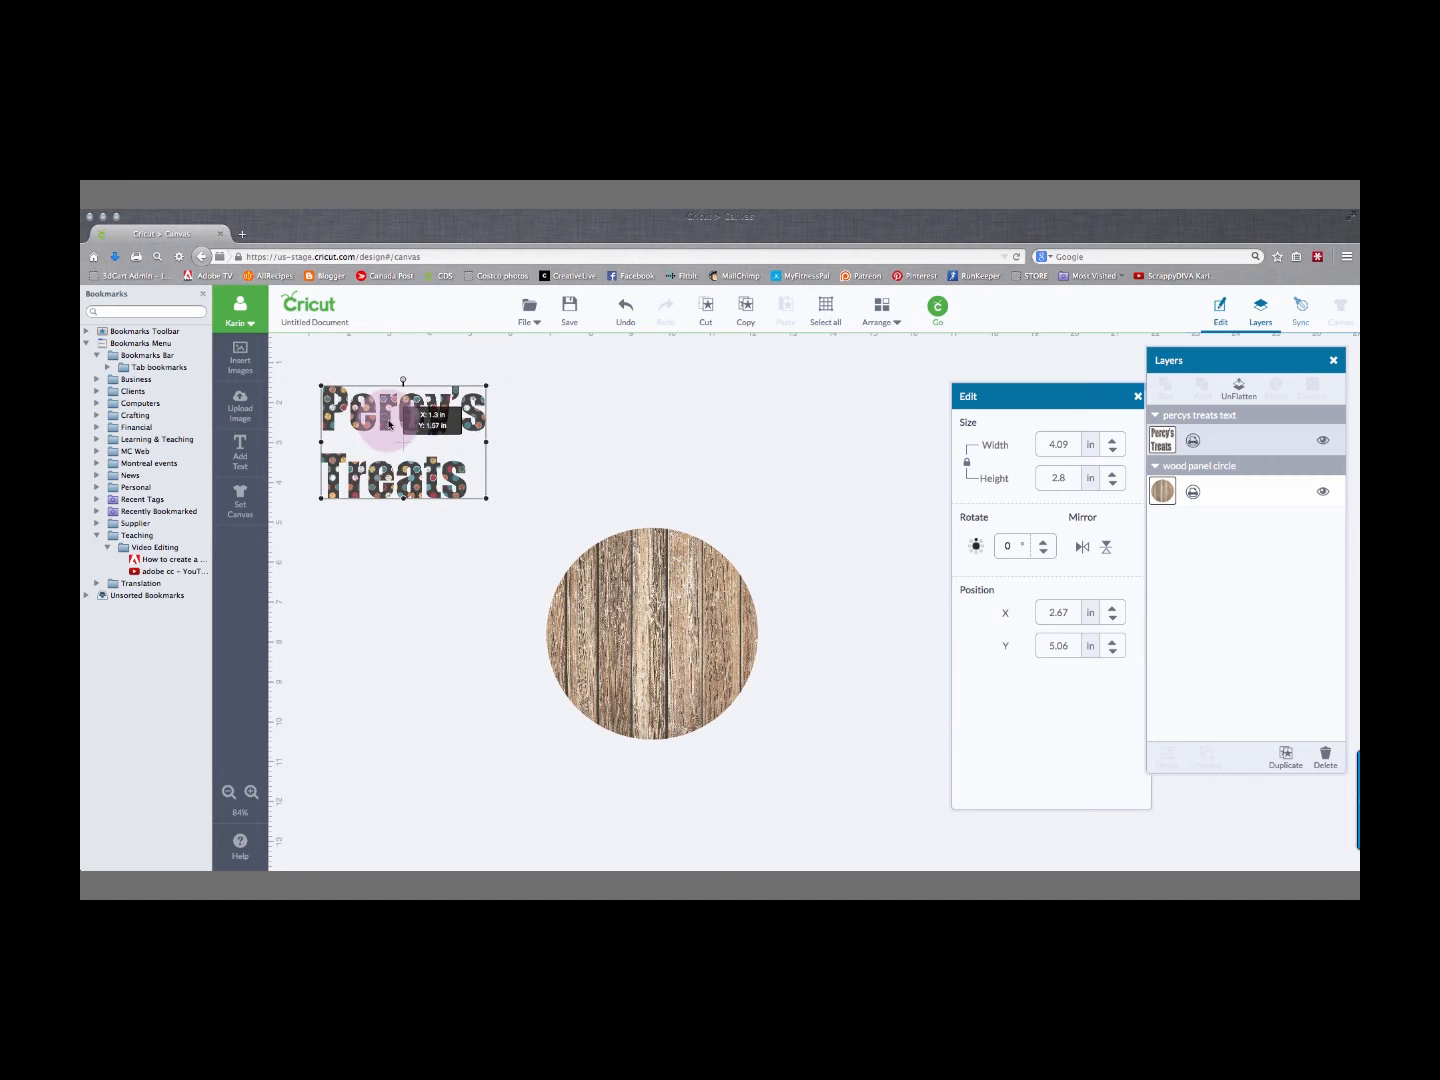
drag(616, 697, 412, 668)
Preview the mats and print the wood circle sheet on US Letter in portrait at 100% with the Officejet 7610 series printer.
click(949, 319)
click(938, 307)
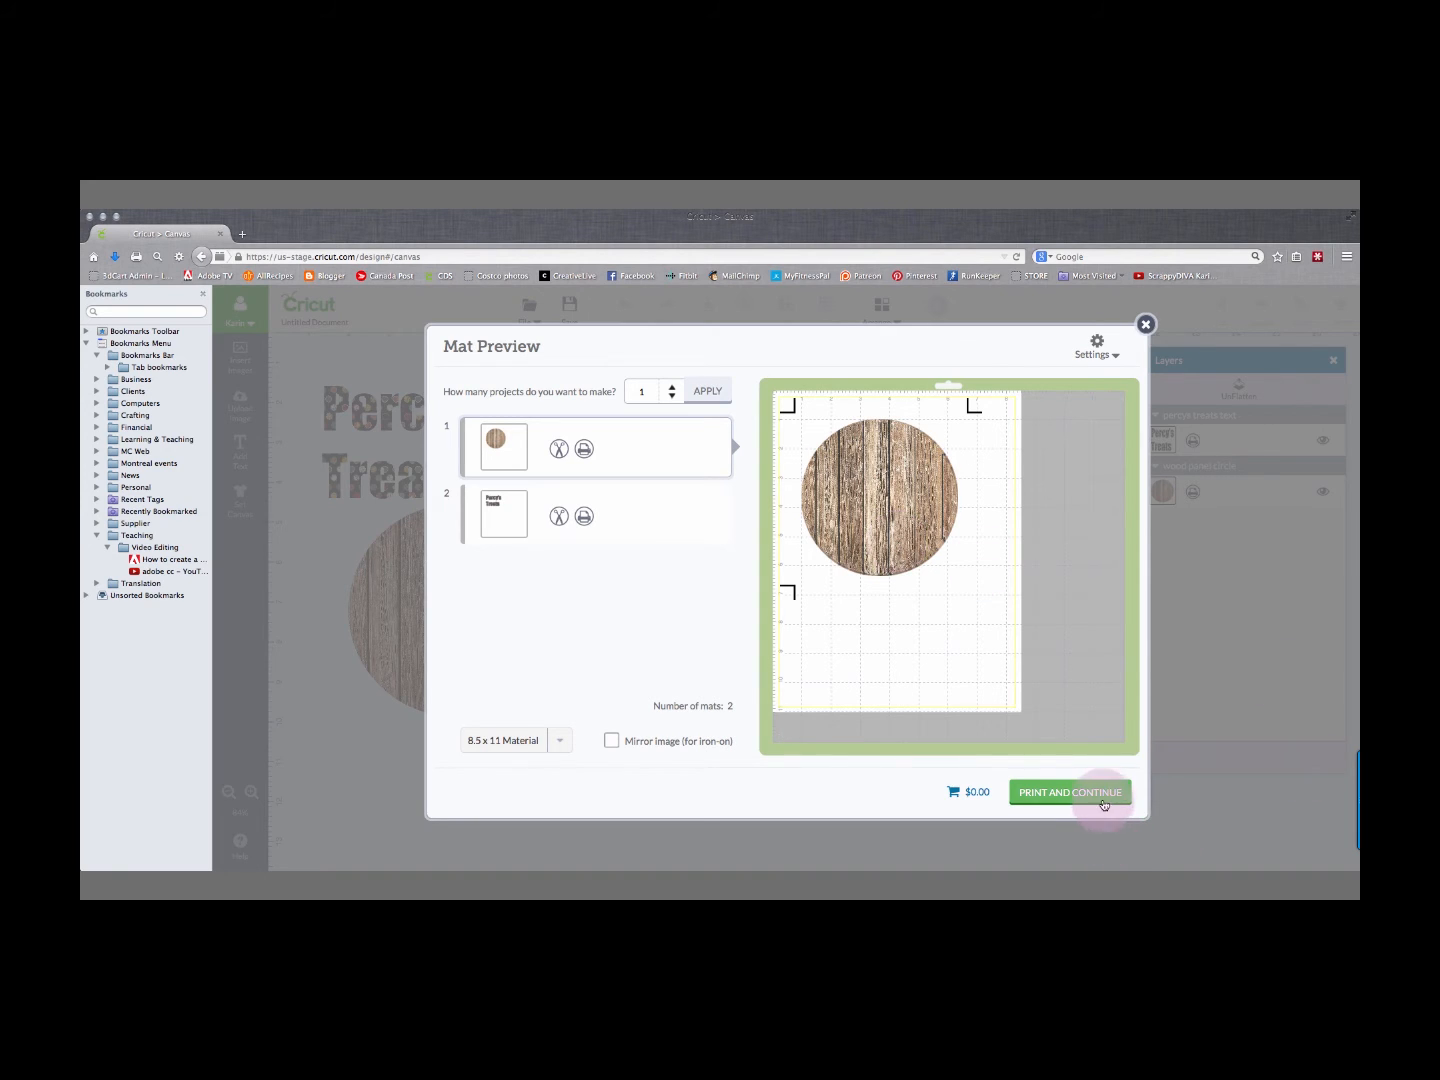
click(1104, 797)
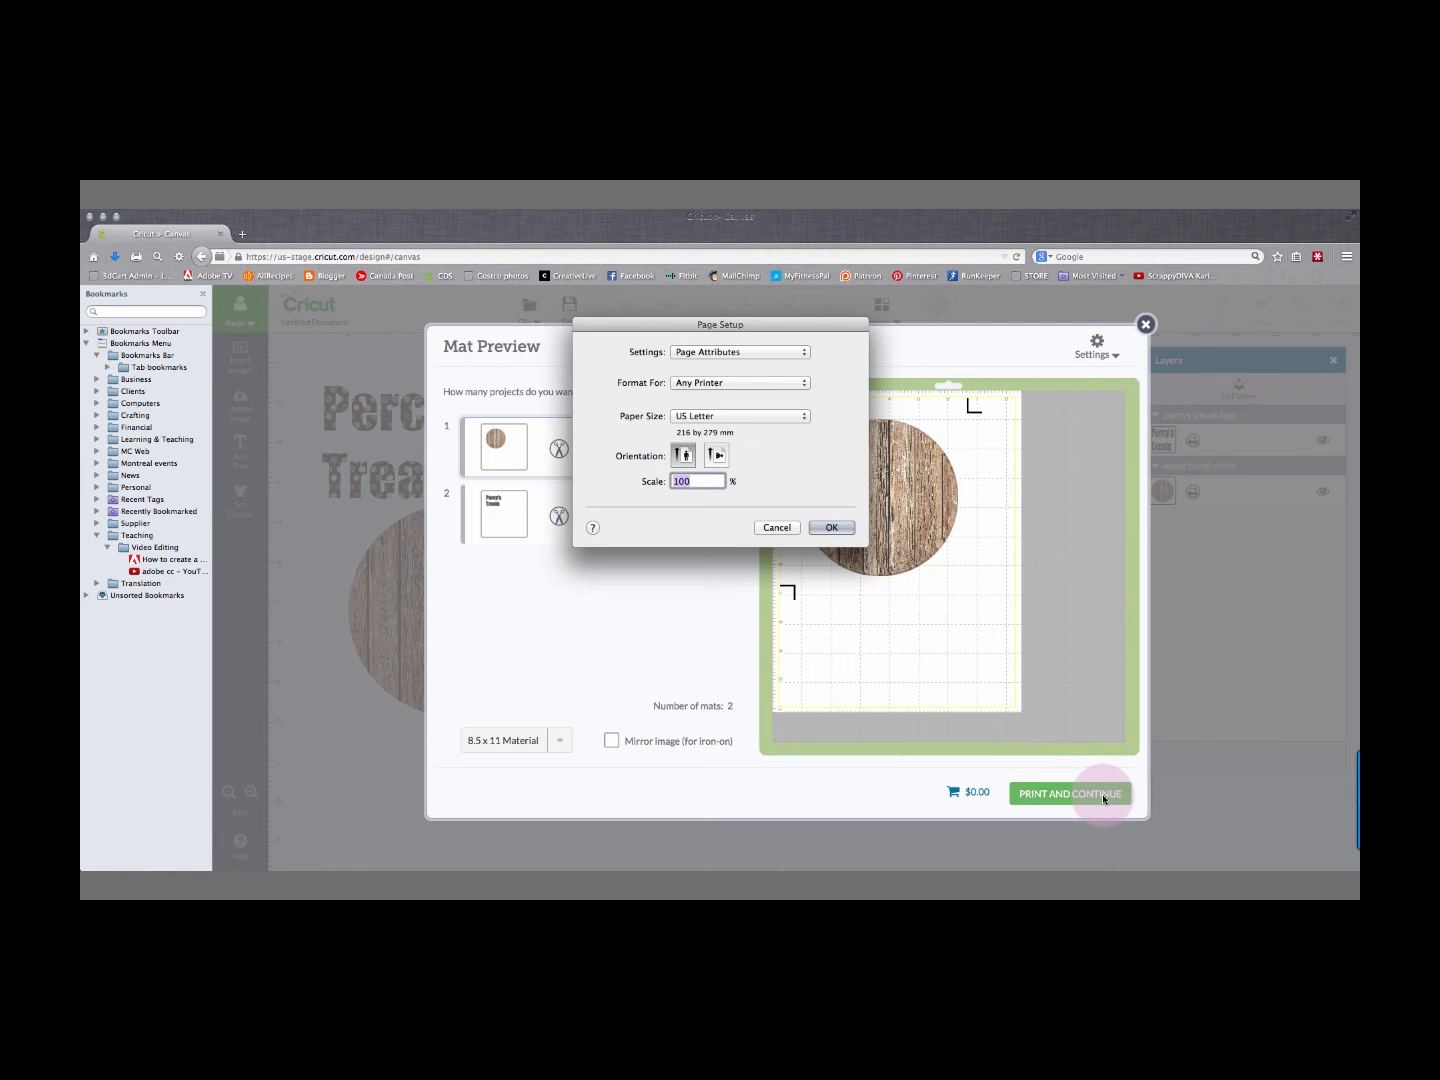
click(832, 527)
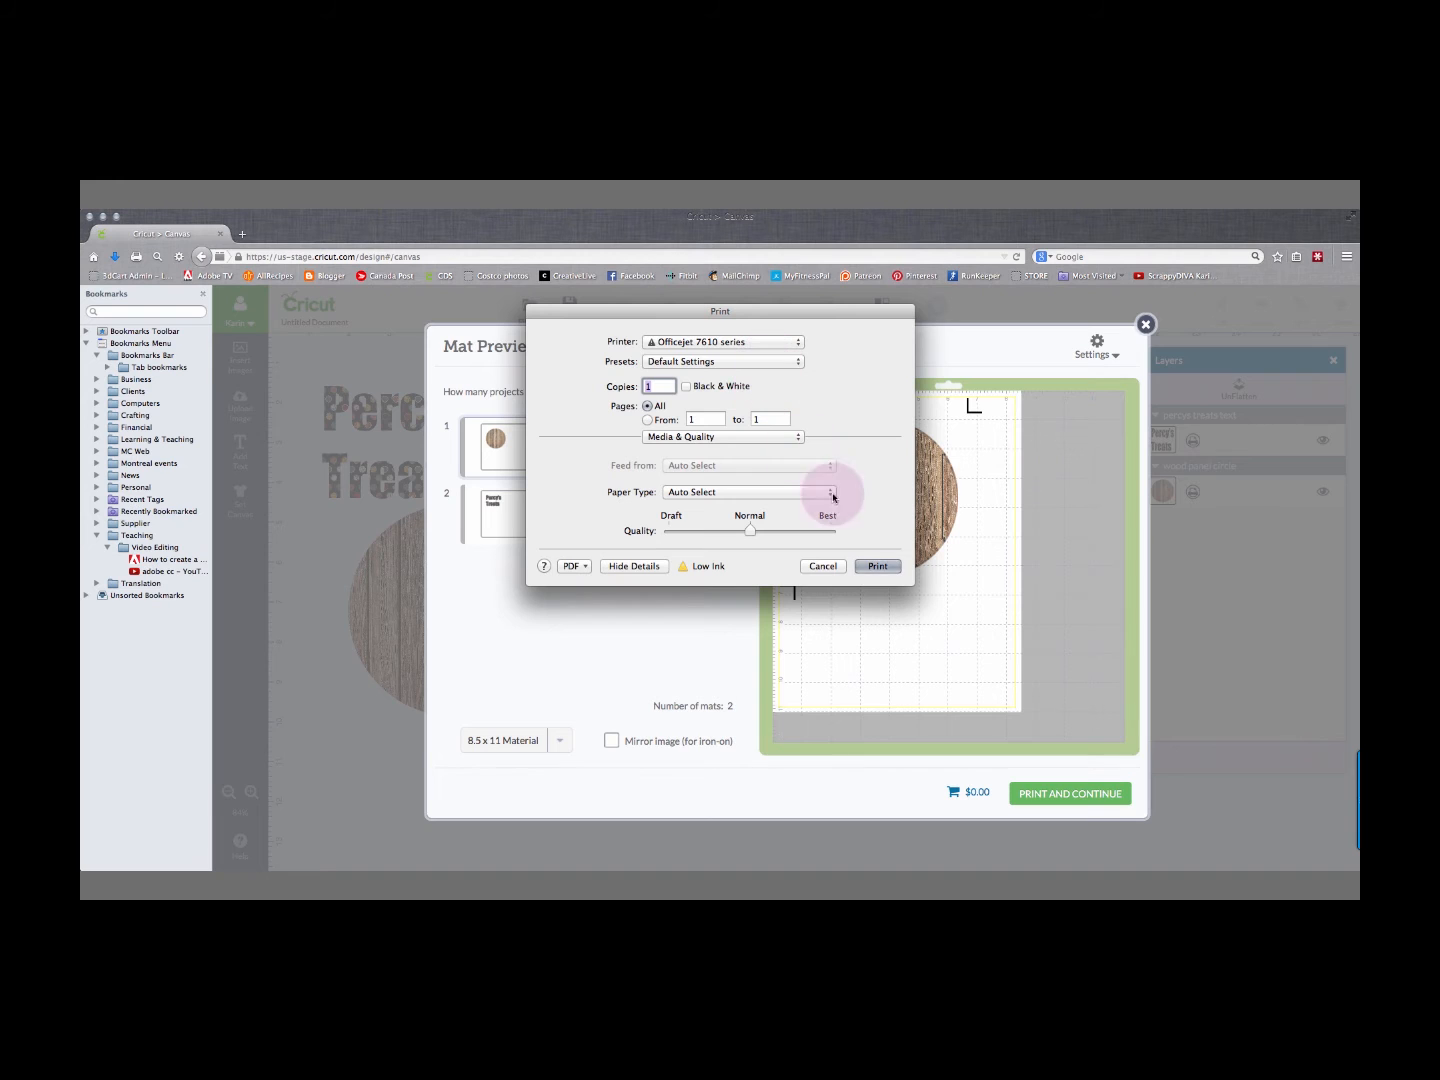
click(866, 568)
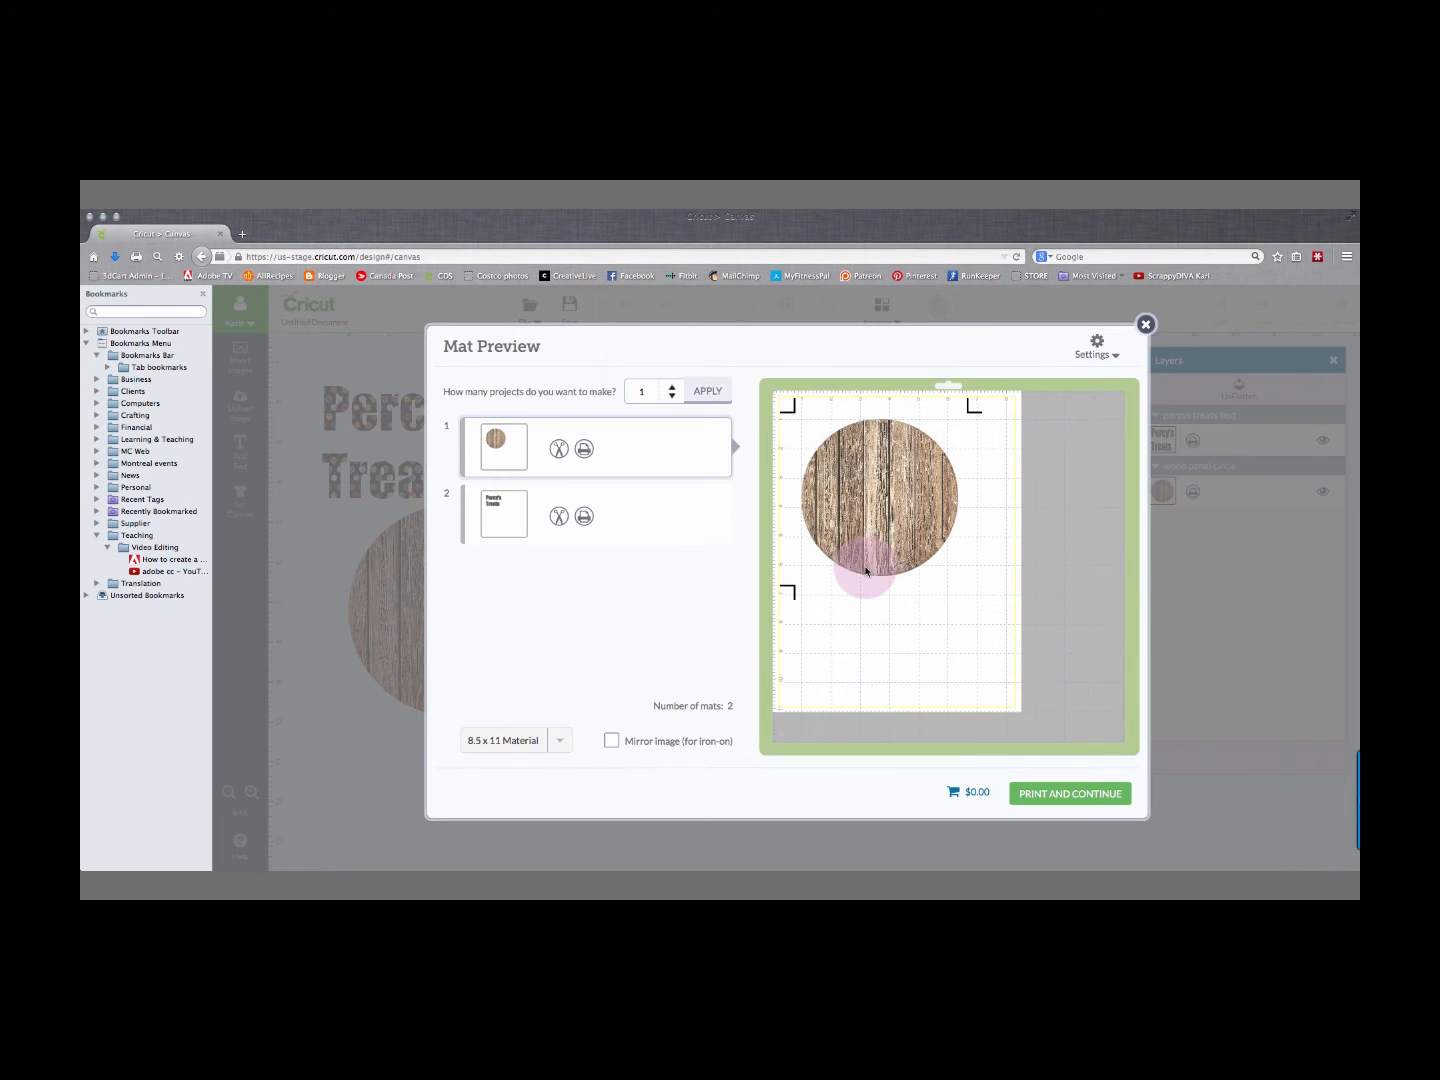
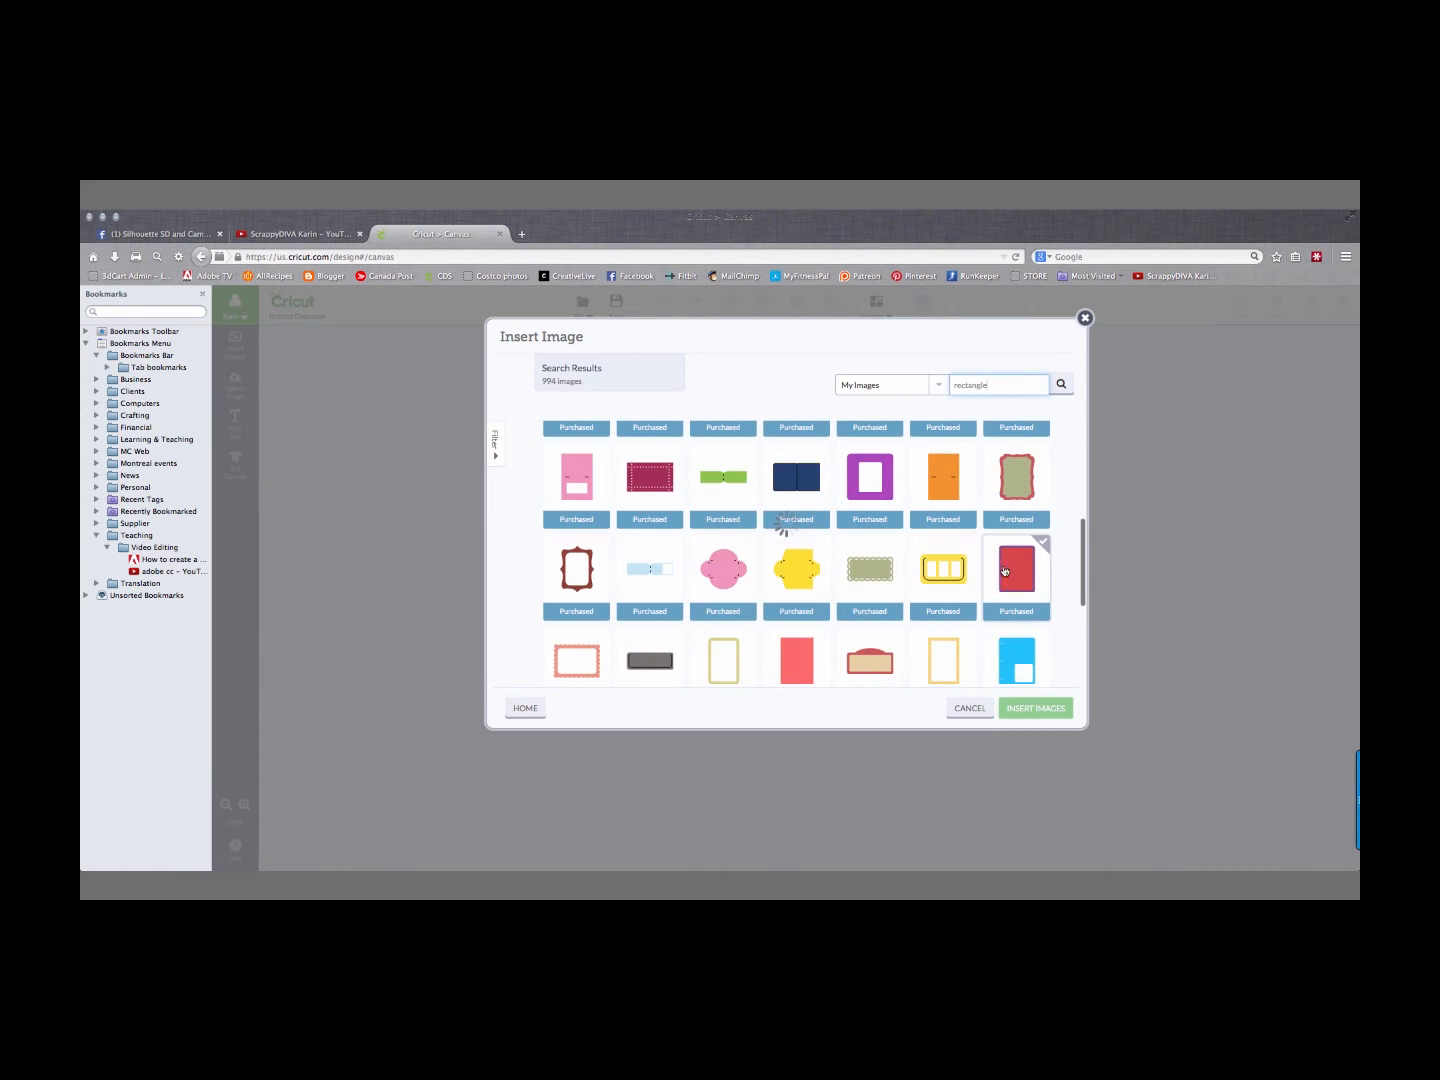
Insert the Rectangle image from the Cricut Font and Basic Shapes set onto the canvas.
mouse_move(1013, 572)
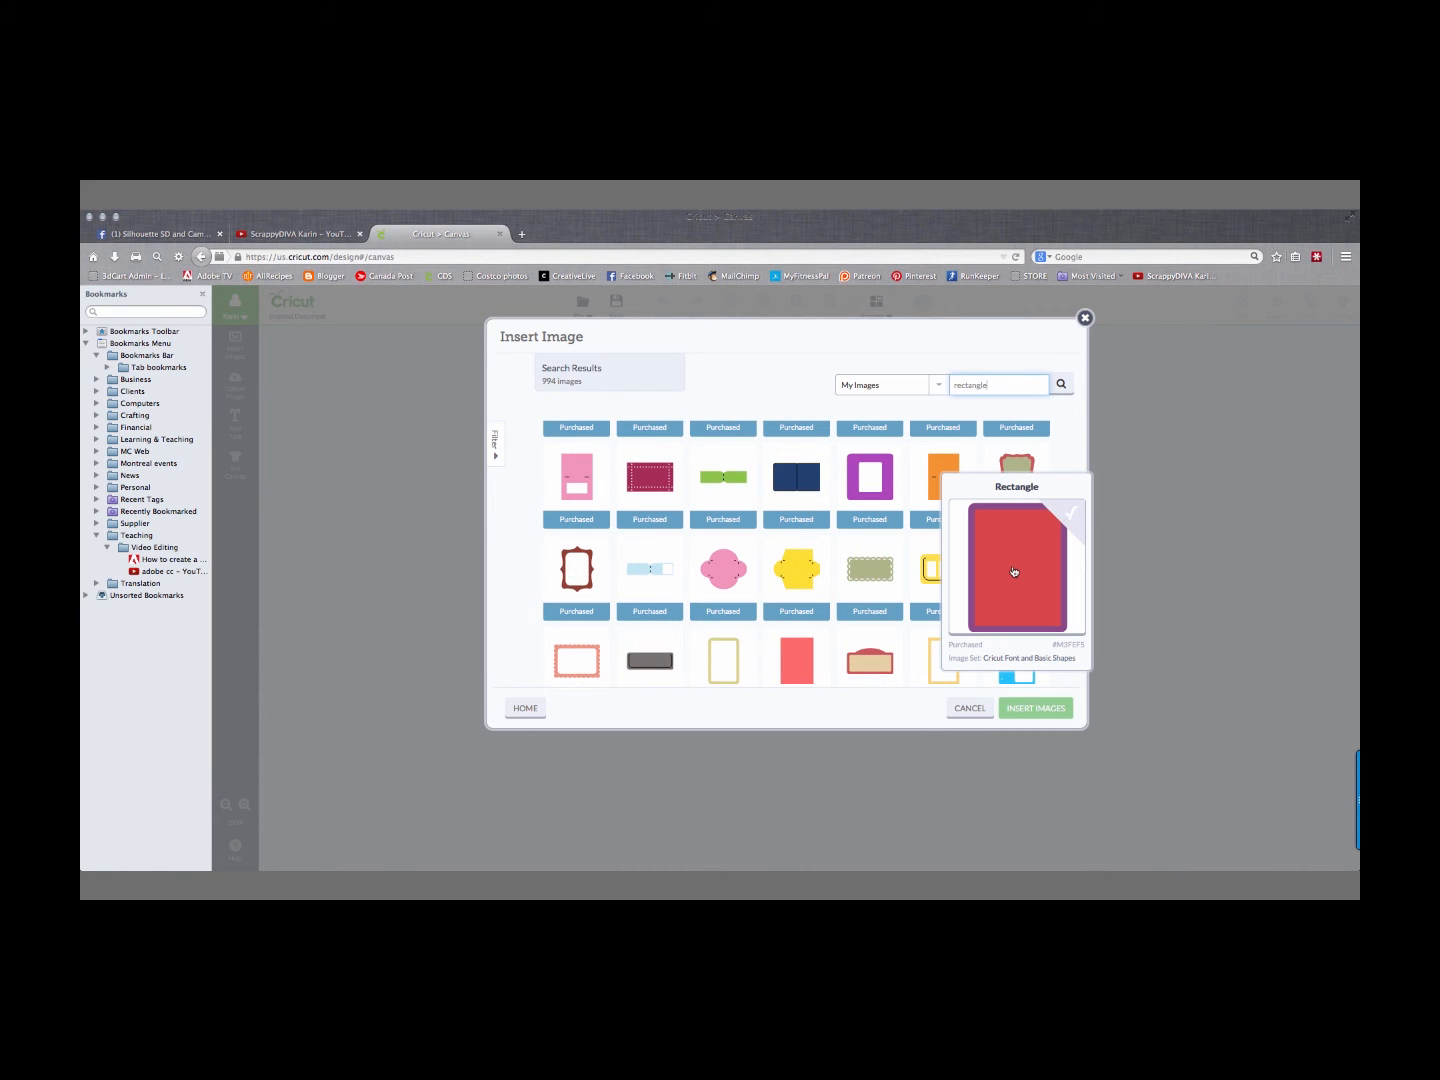
click(1013, 572)
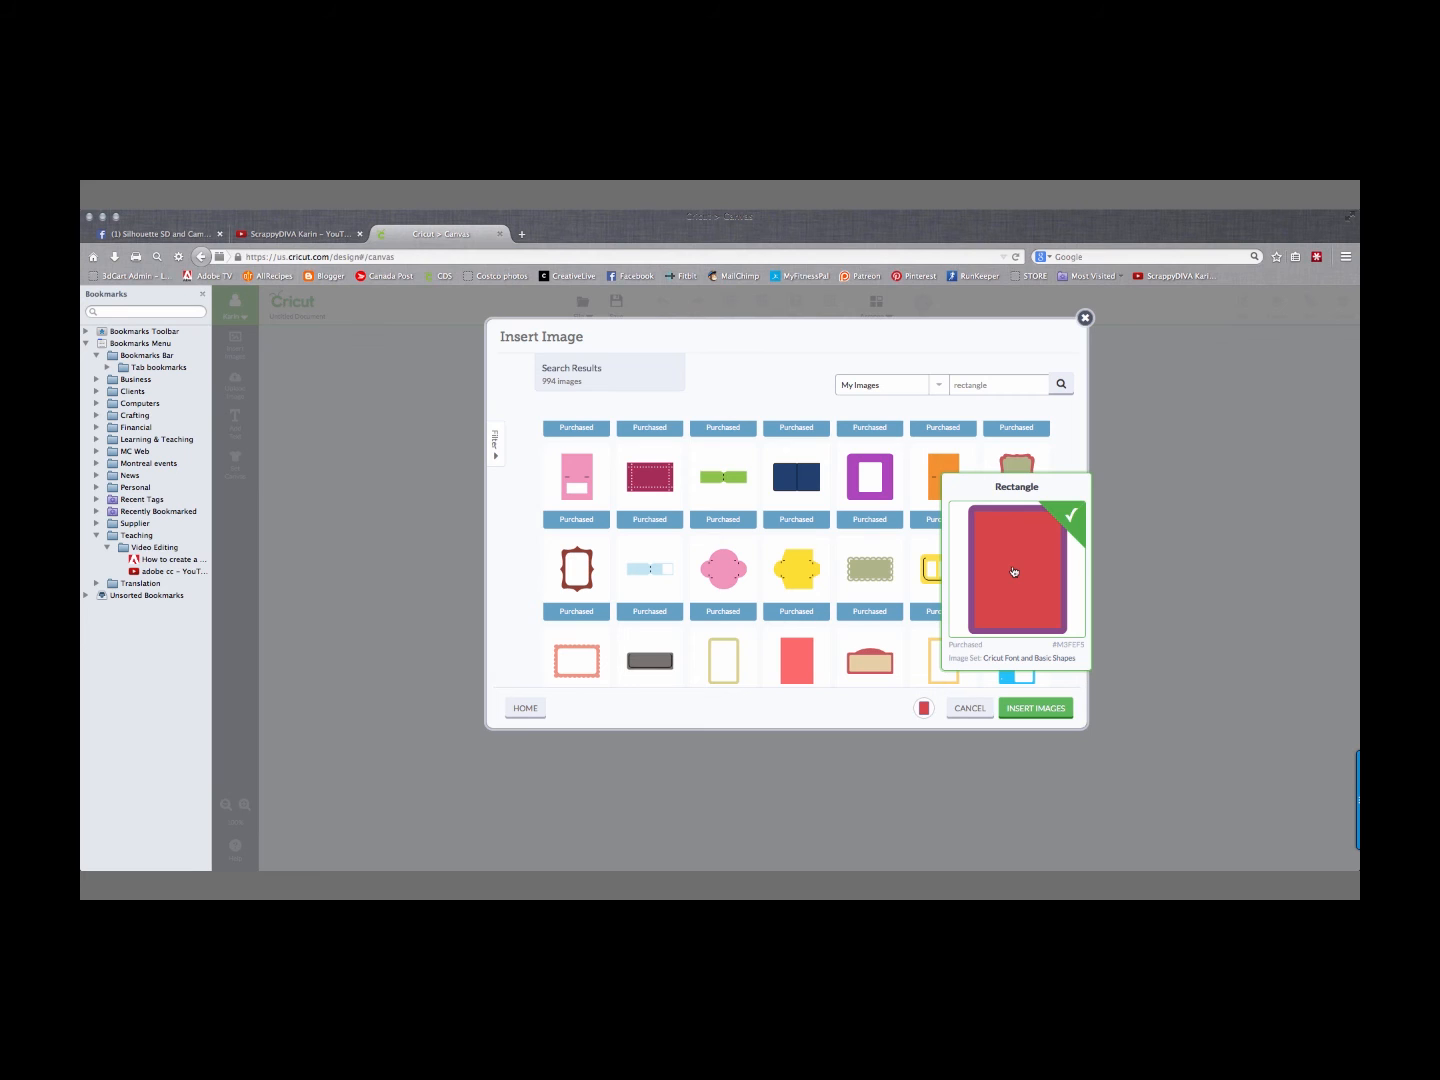
click(1020, 707)
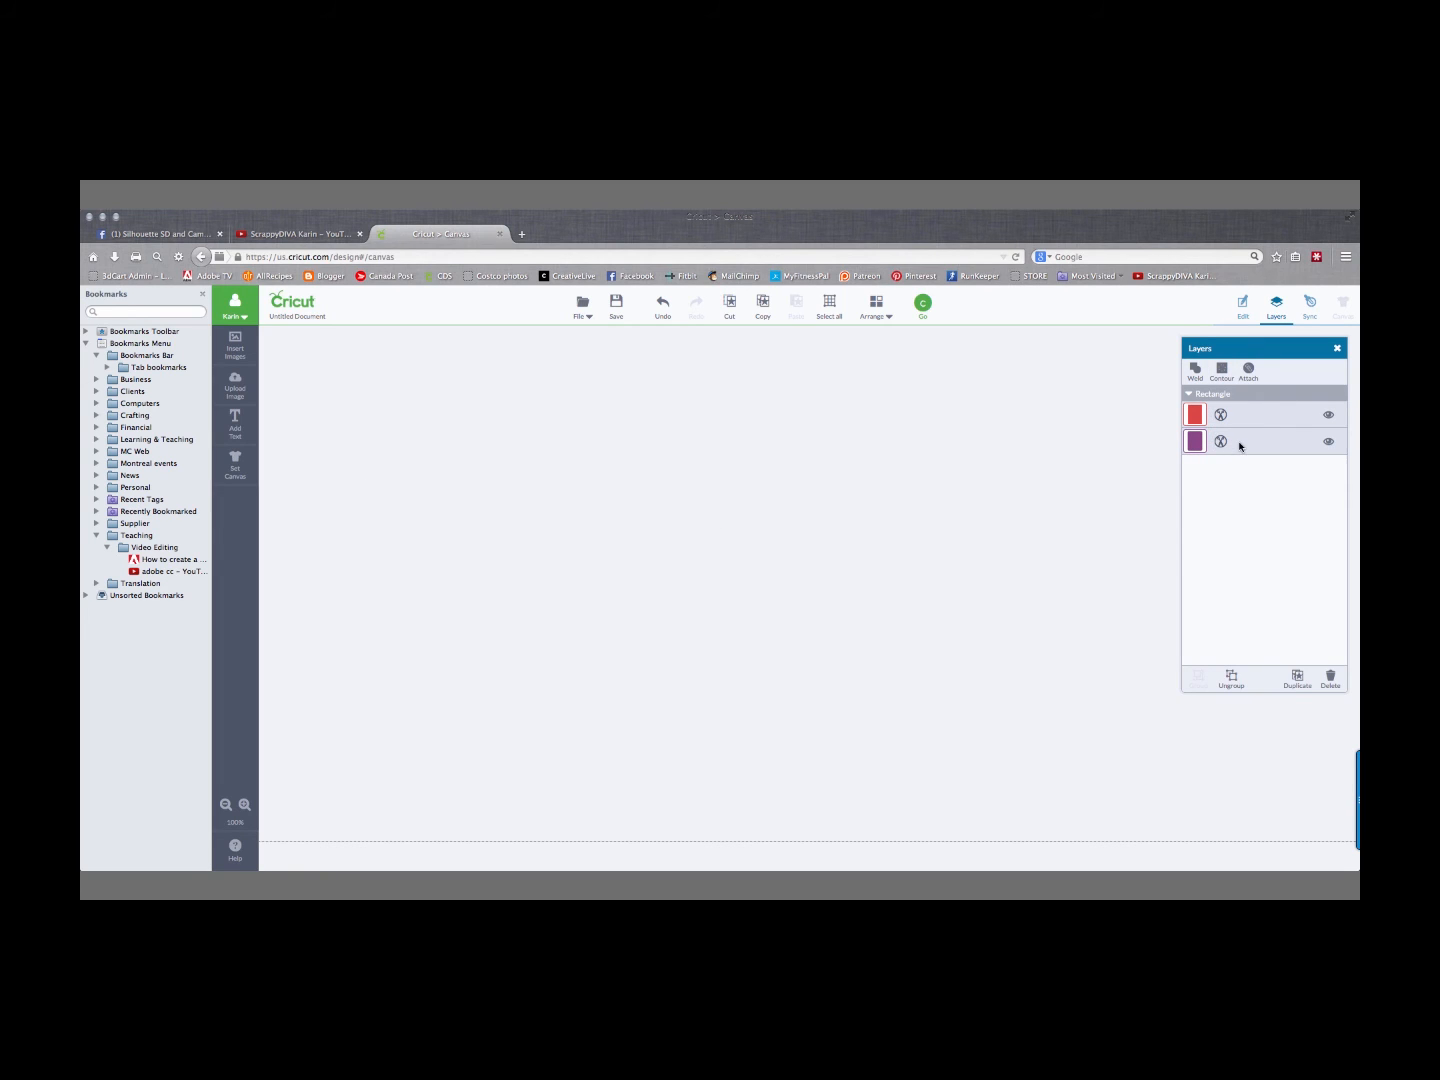
scroll(566, 470, up, 3)
scroll(570, 471, up, 5)
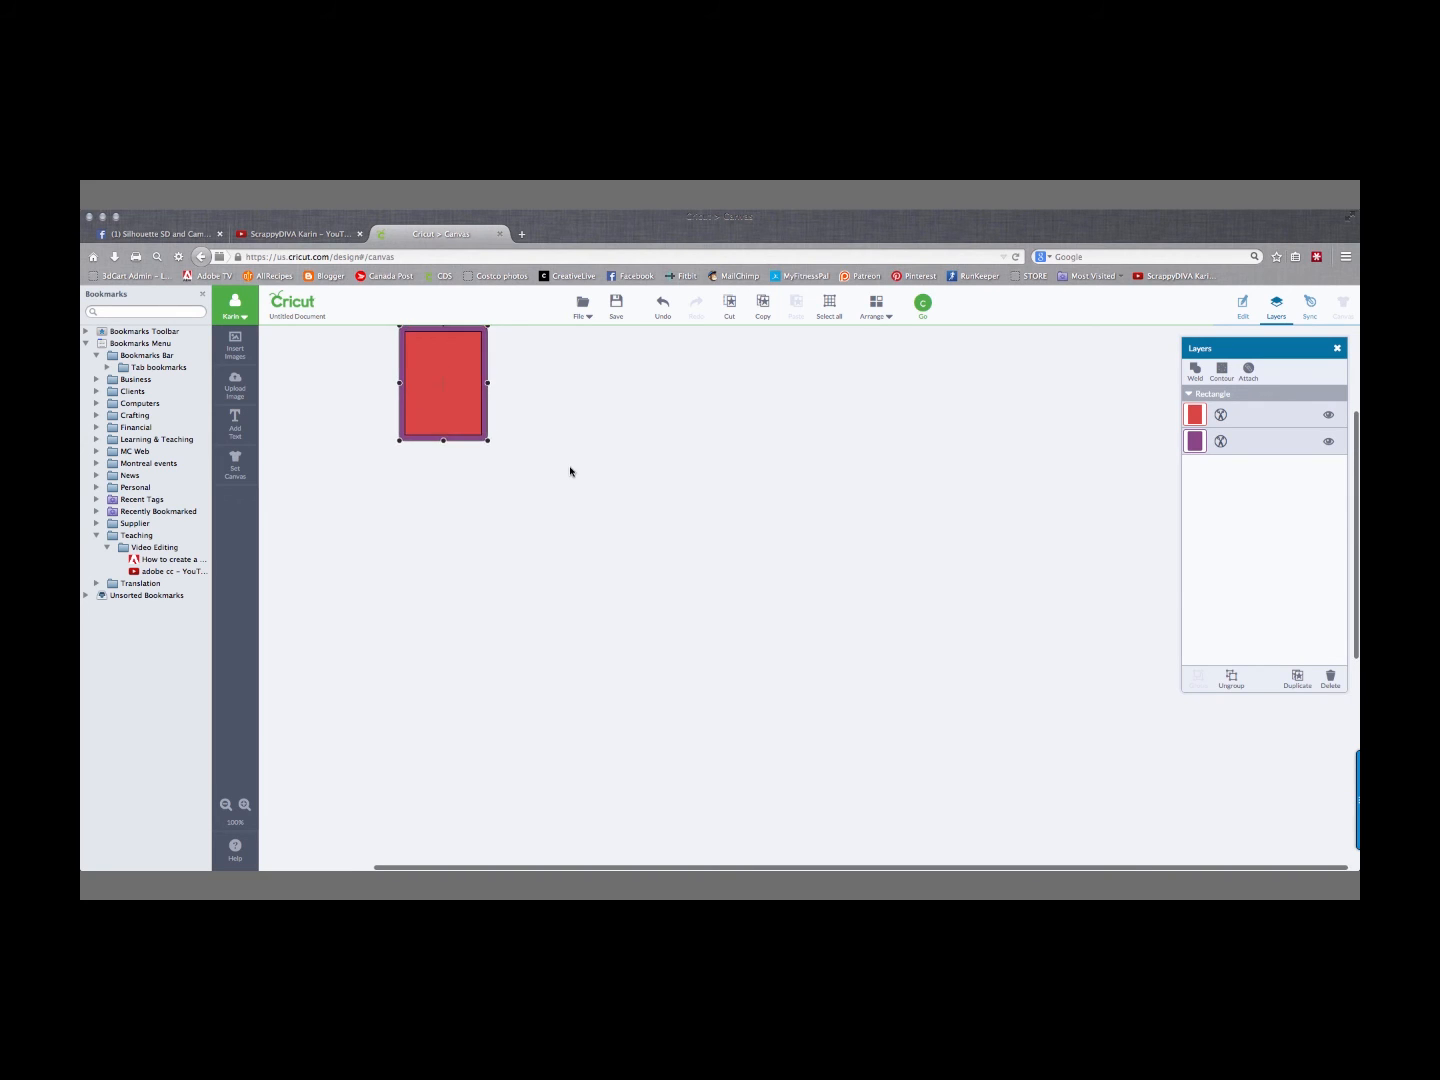
Hide the rectangle's red layer and enlarge the purple shape to about 4.55 by 5.94 in near the canvas's middle.
drag(453, 592, 569, 577)
click(1328, 415)
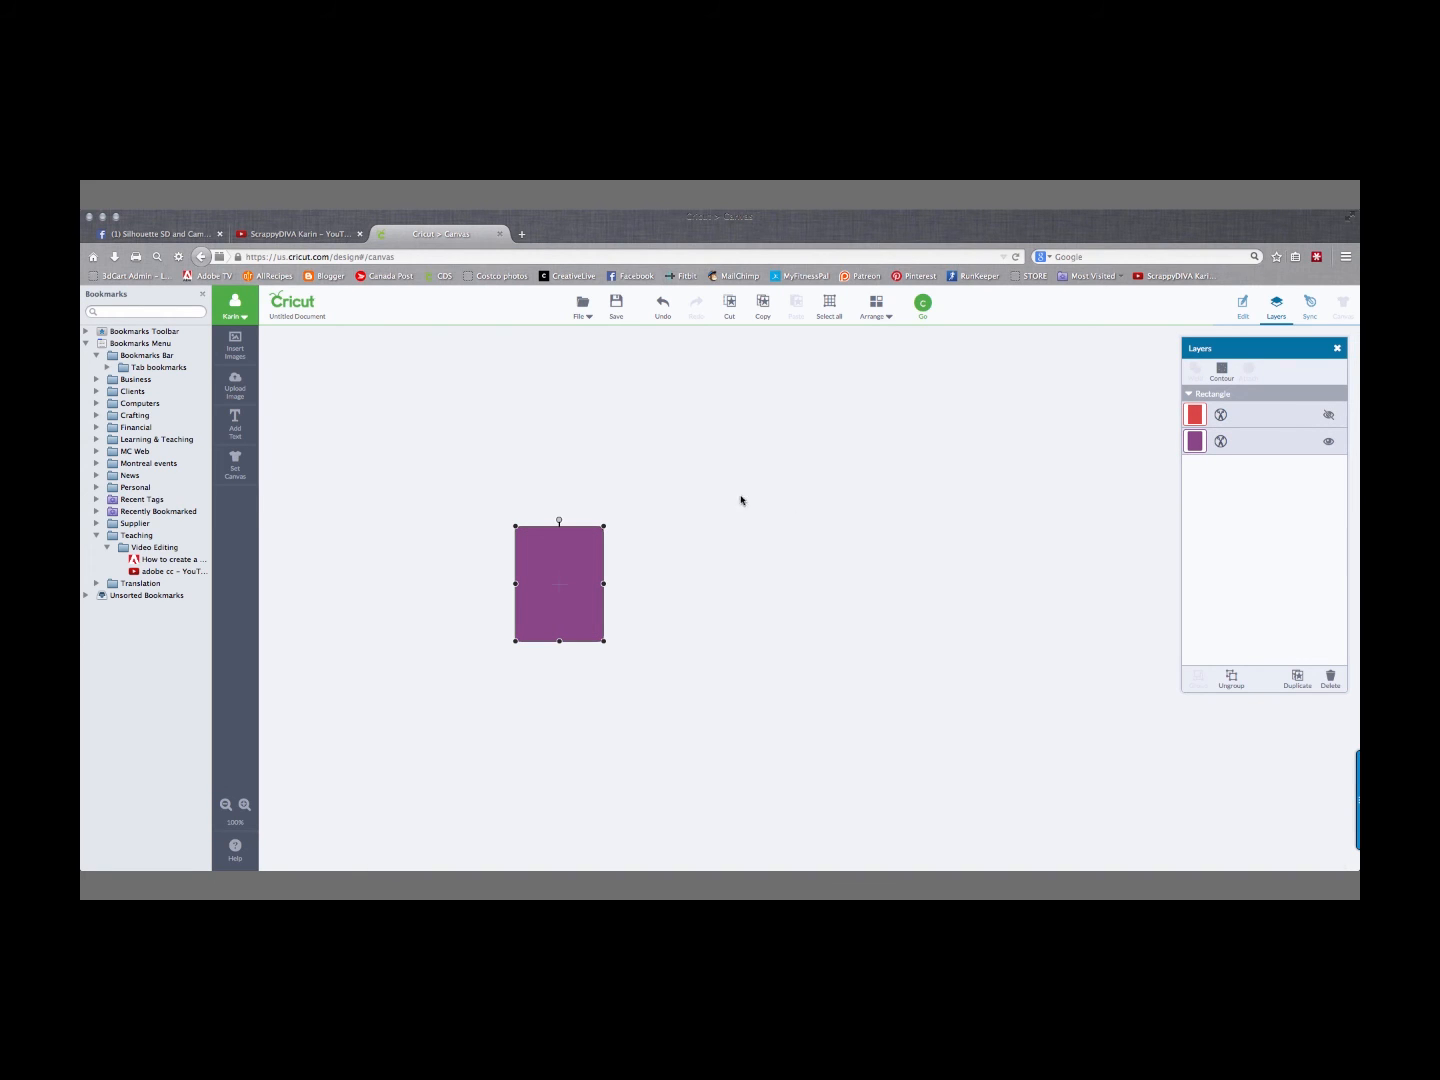
drag(551, 594, 719, 727)
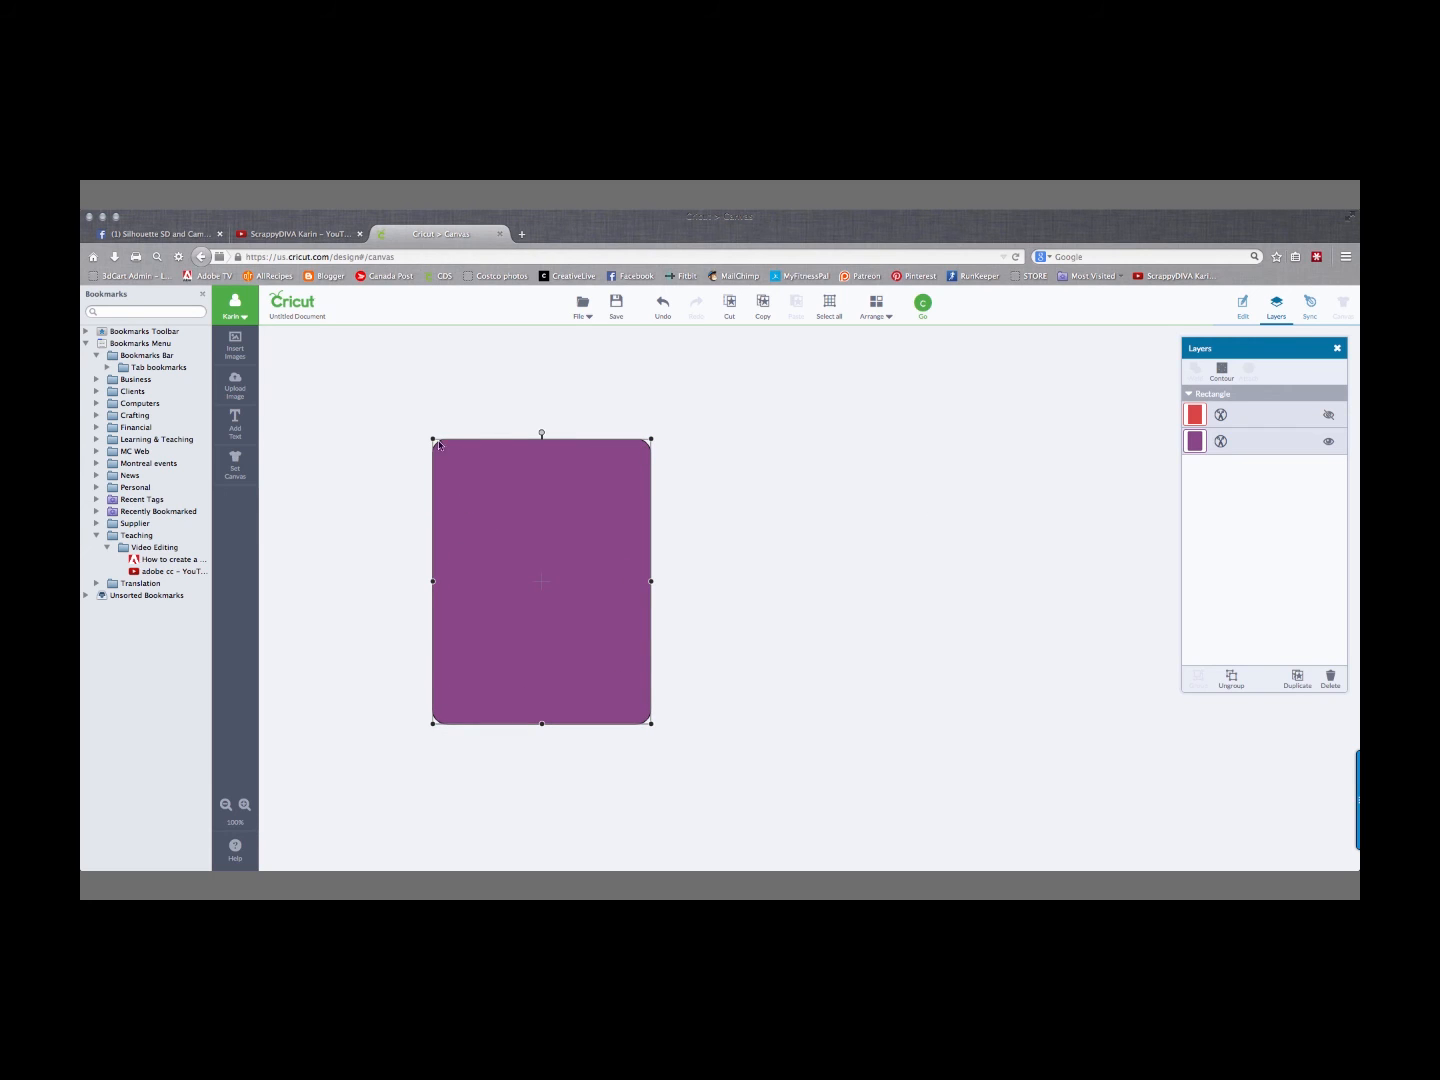
Set the purple rectangle's width to 3.25 in, unlock its proportions and set its height to 4.250 in.
click(1243, 305)
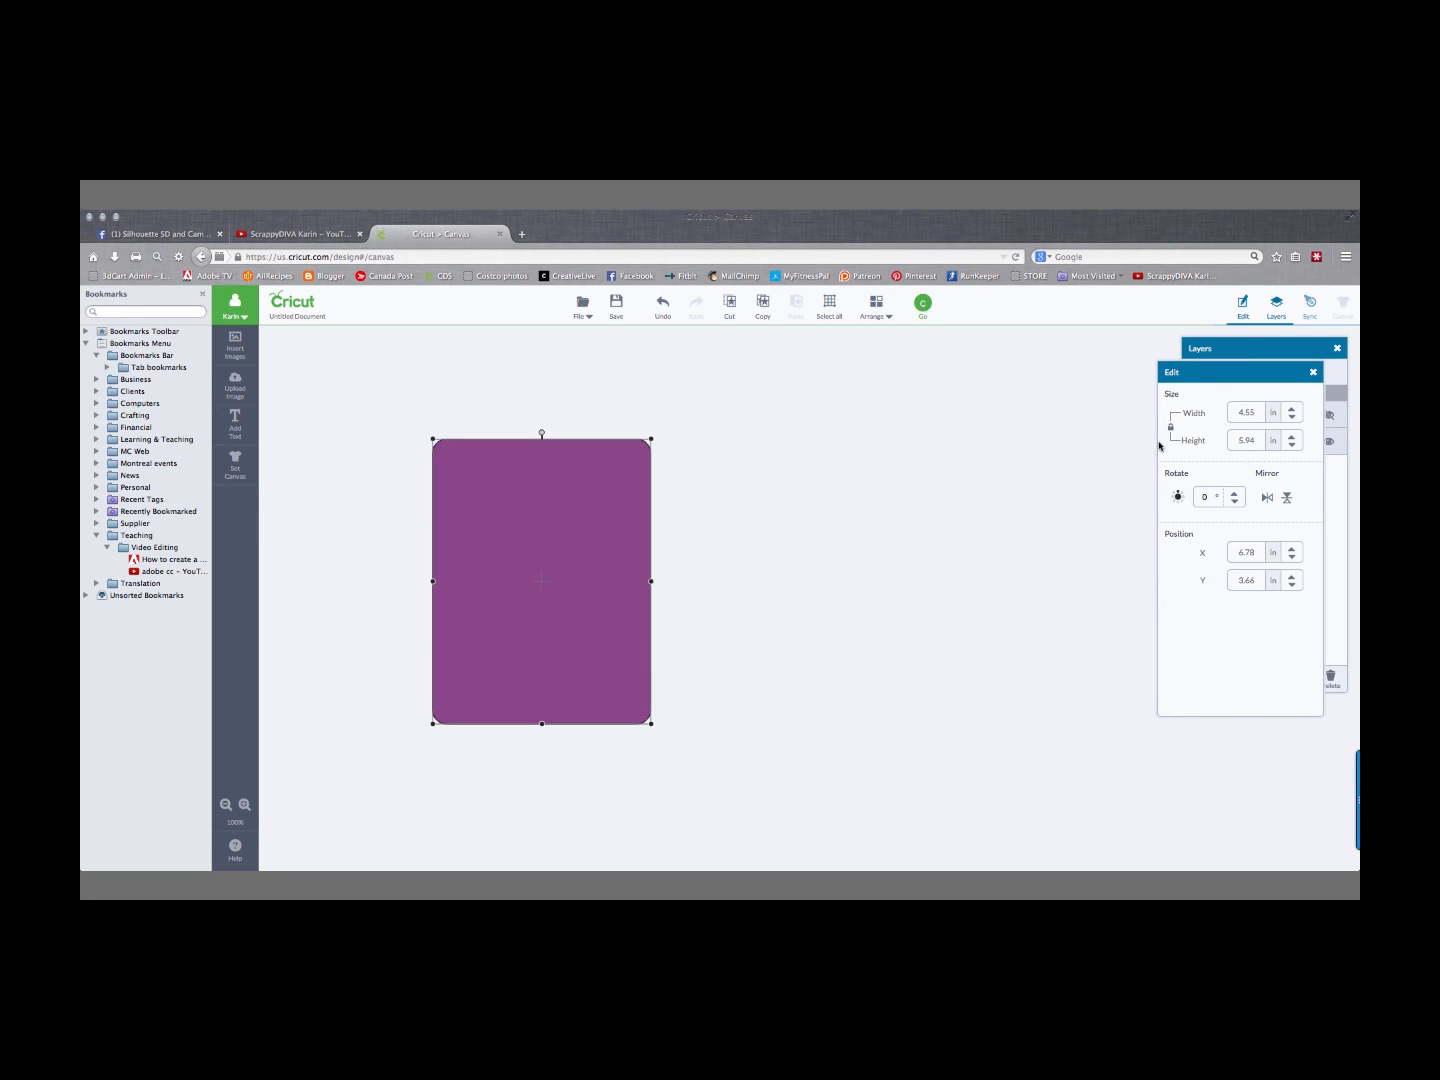
drag(1261, 414, 1233, 412)
text(3.25)
key(Return)
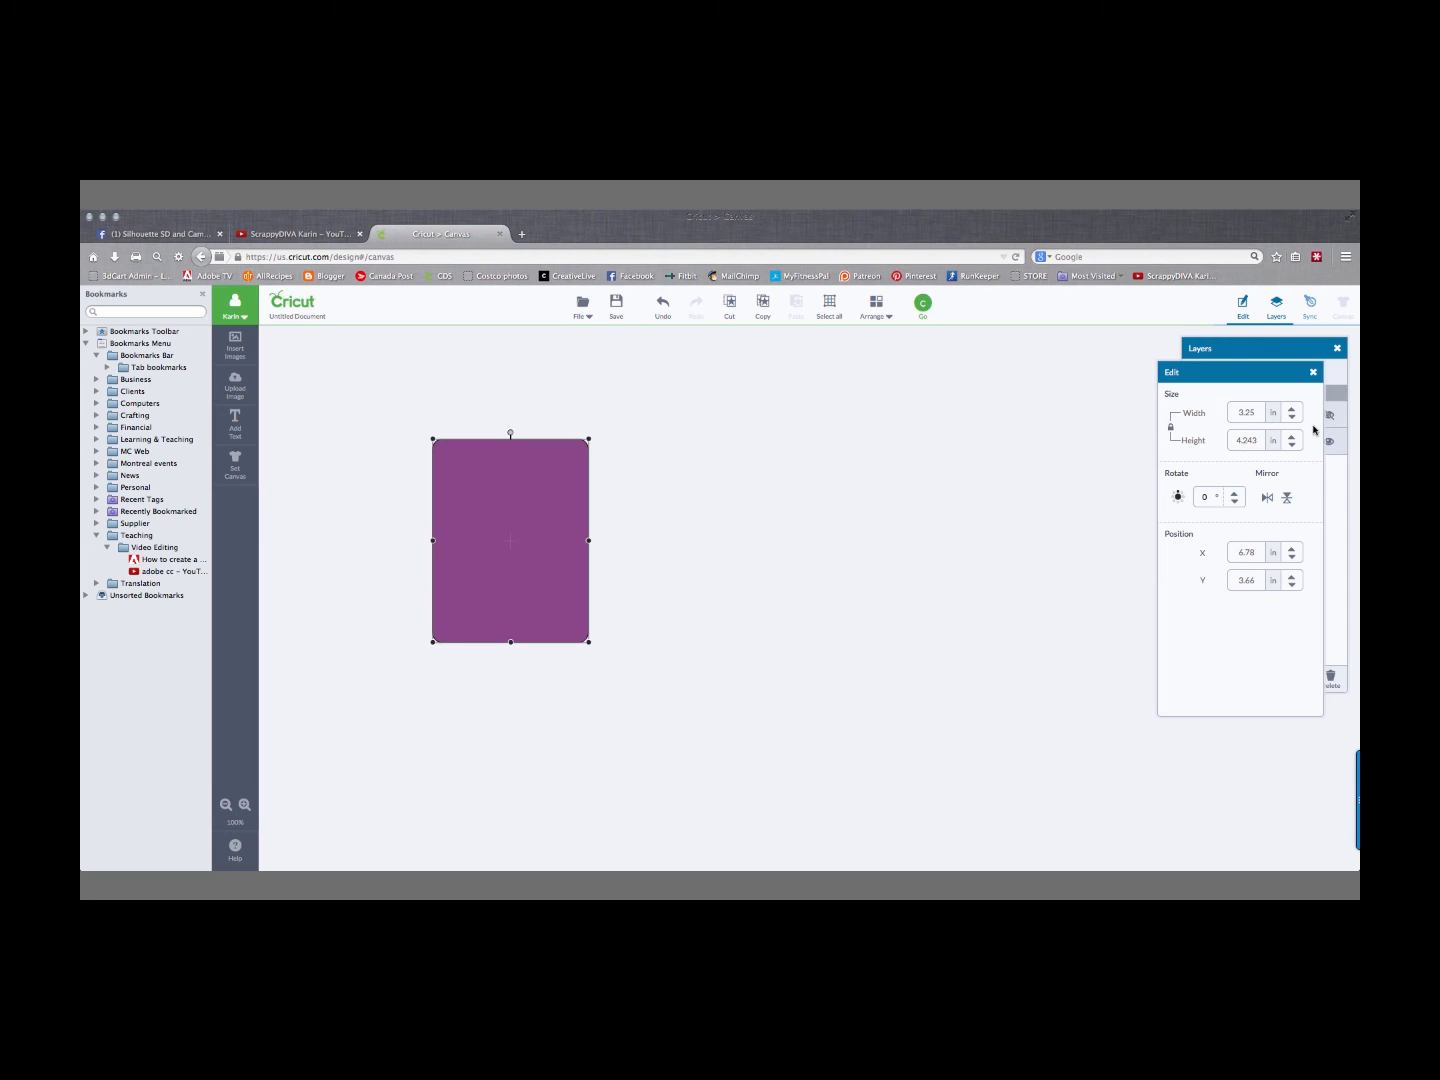
click(1172, 432)
drag(1256, 441, 1201, 437)
text(4.250)
Move the purple rectangle to the canvas's upper left and paste a copy of it.
drag(570, 566, 462, 501)
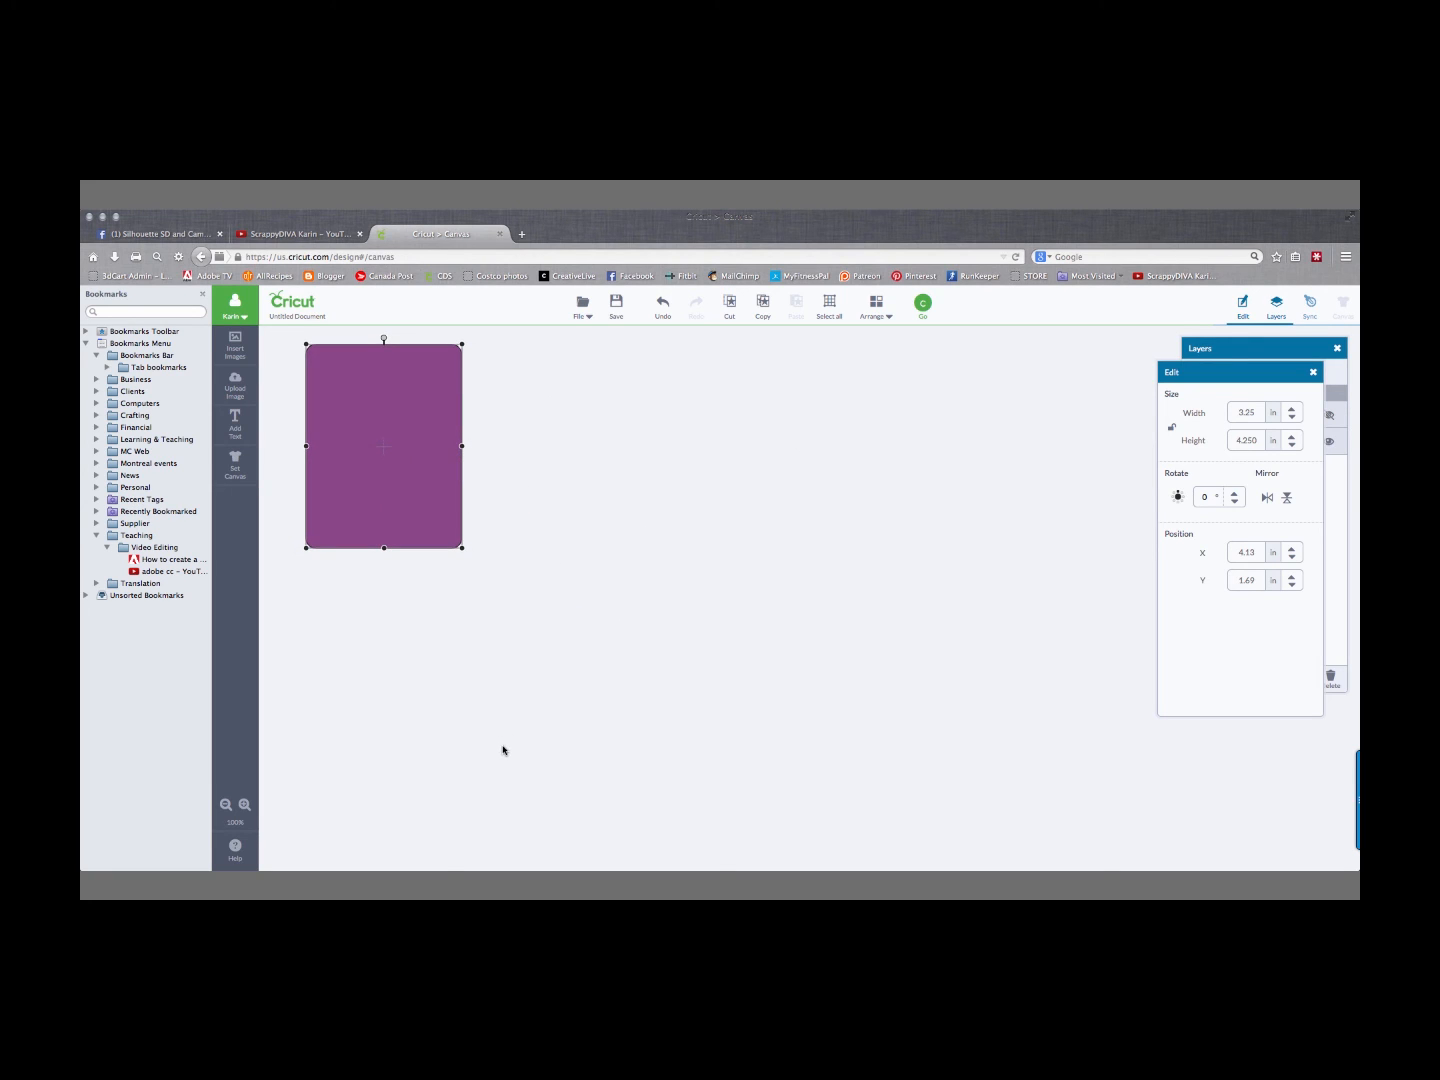
right_click(385, 465)
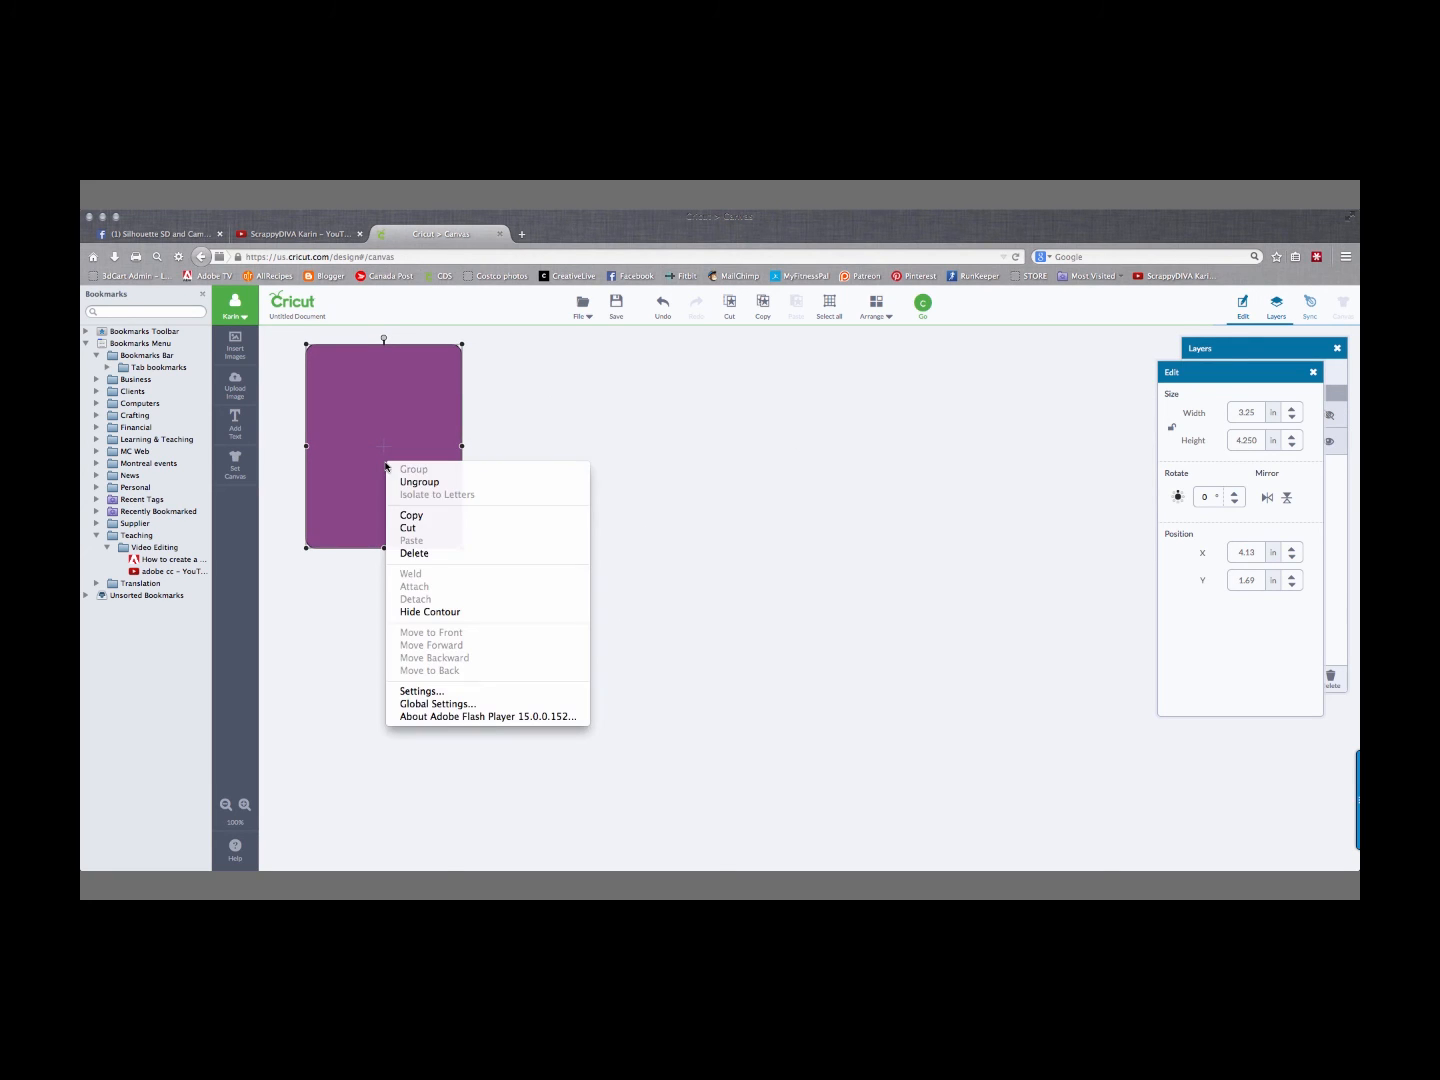
click(417, 515)
right_click(611, 517)
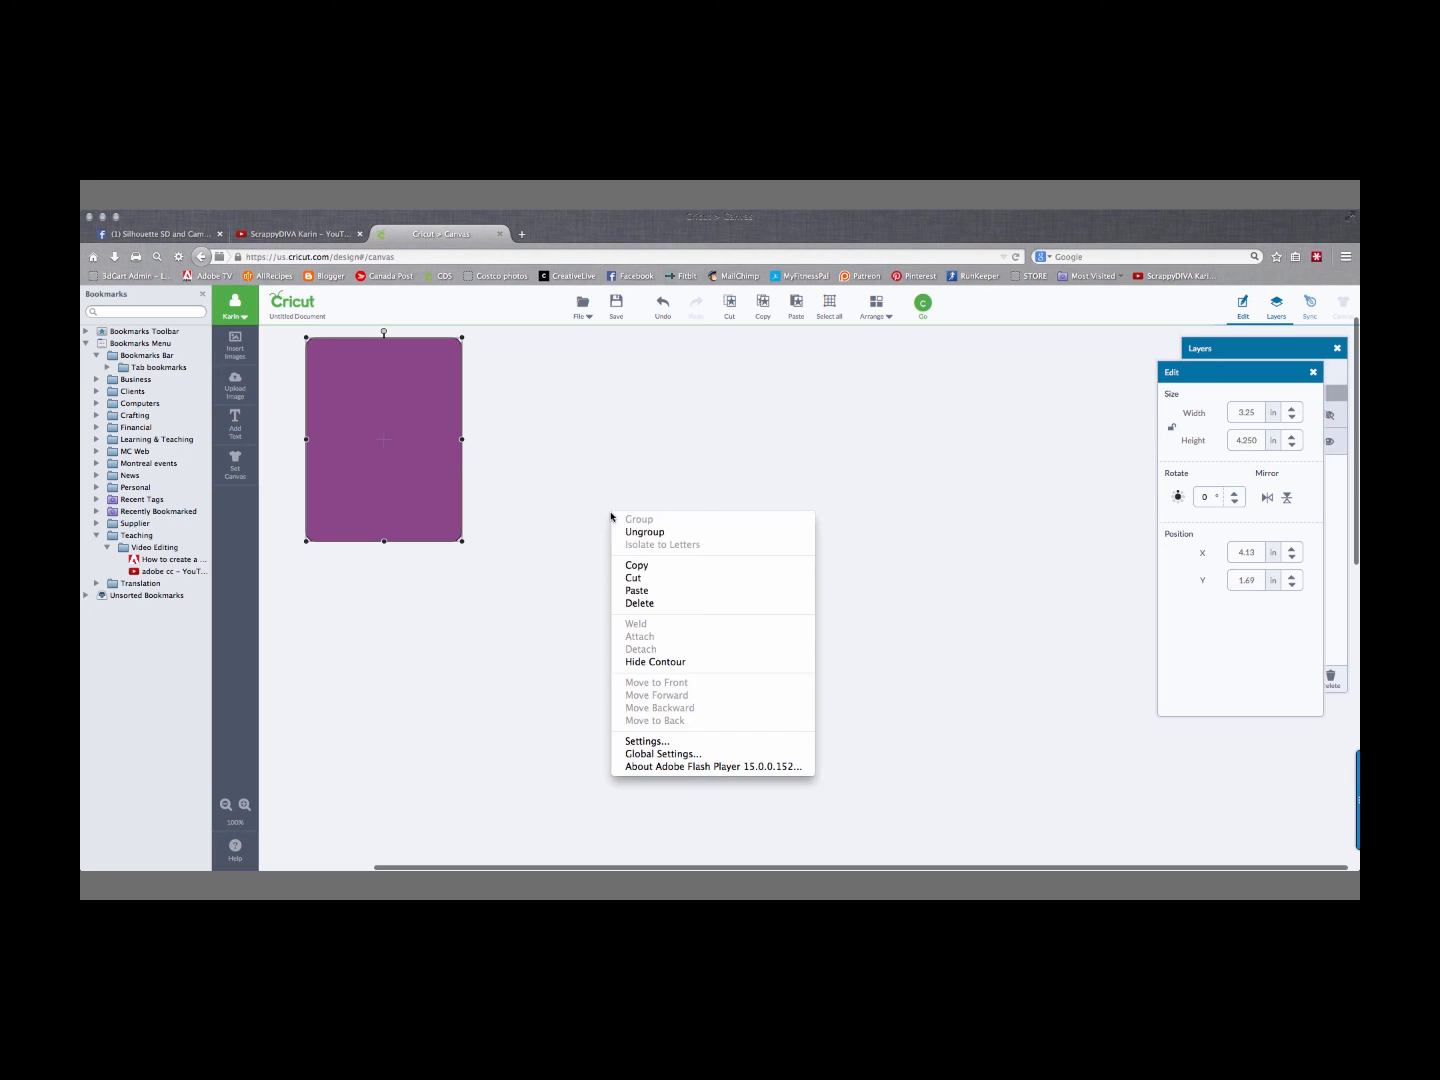
click(634, 590)
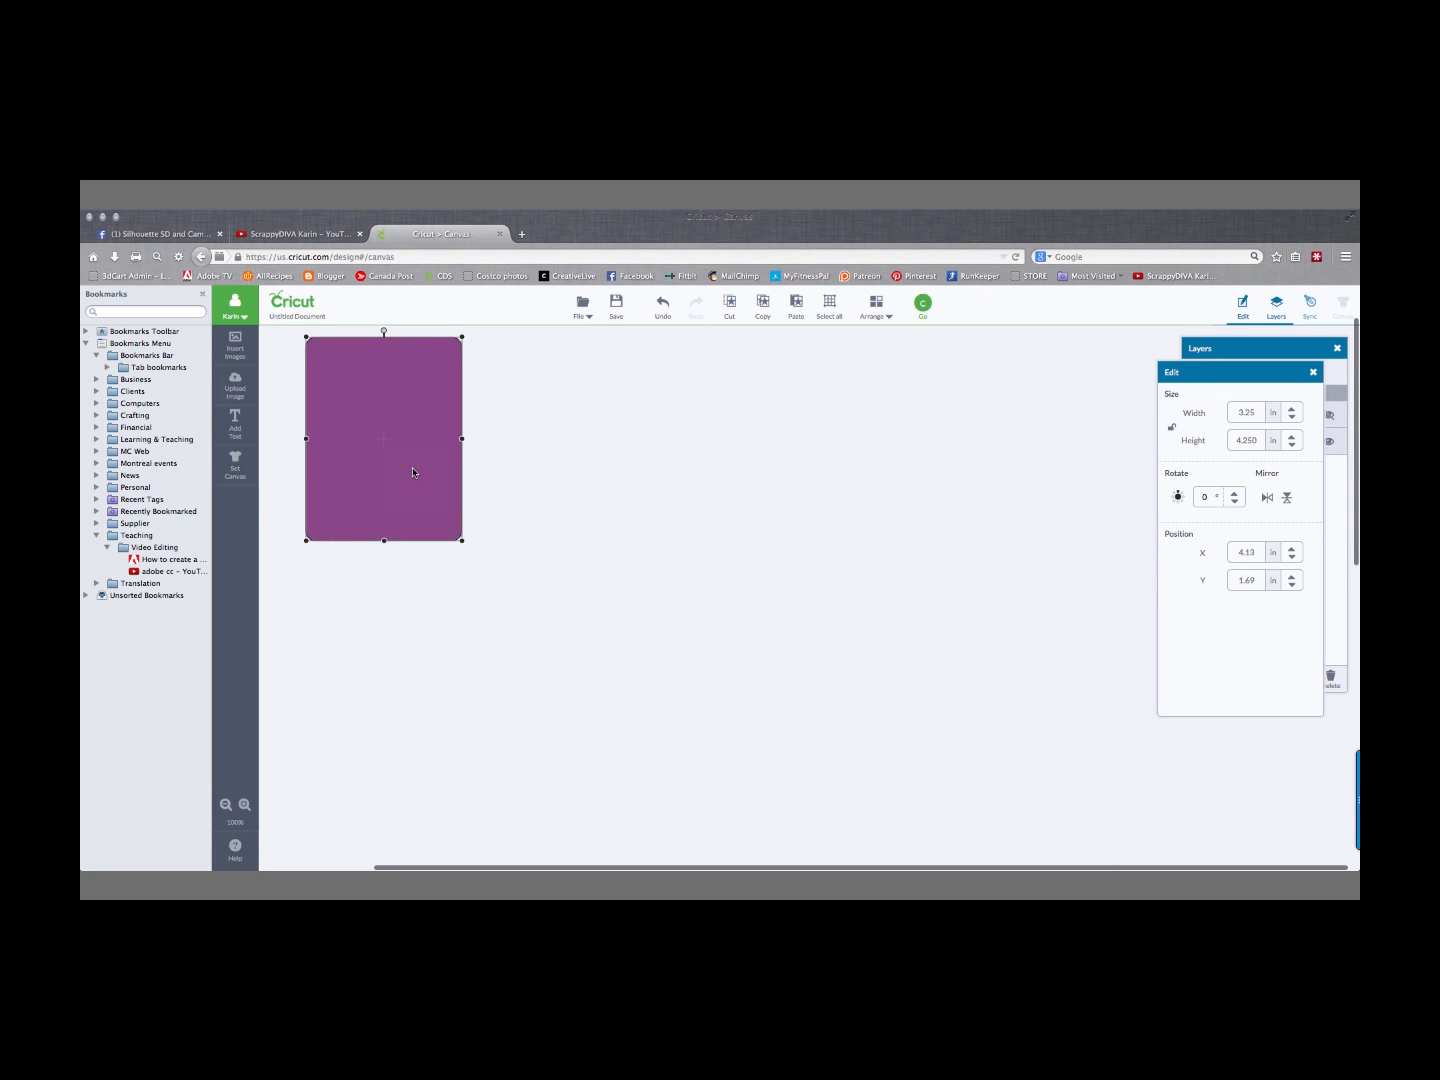
Place the pasted rectangle to the right of the original and set its width to 3.5 in with proportions locked.
drag(413, 467, 614, 486)
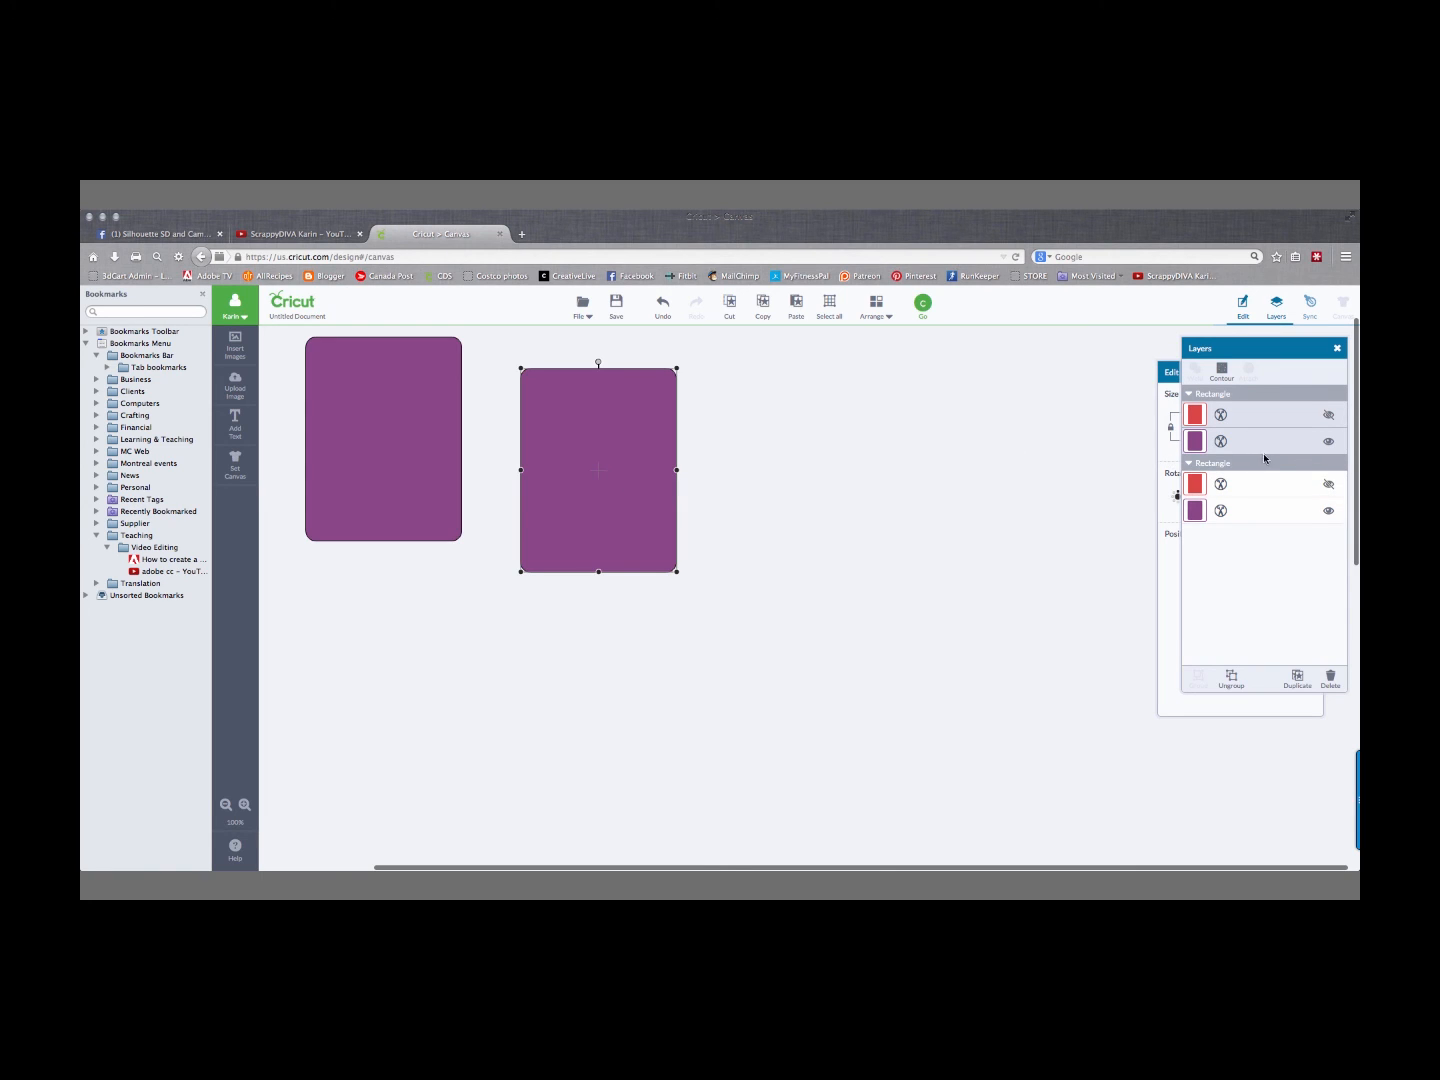
drag(1252, 348, 960, 436)
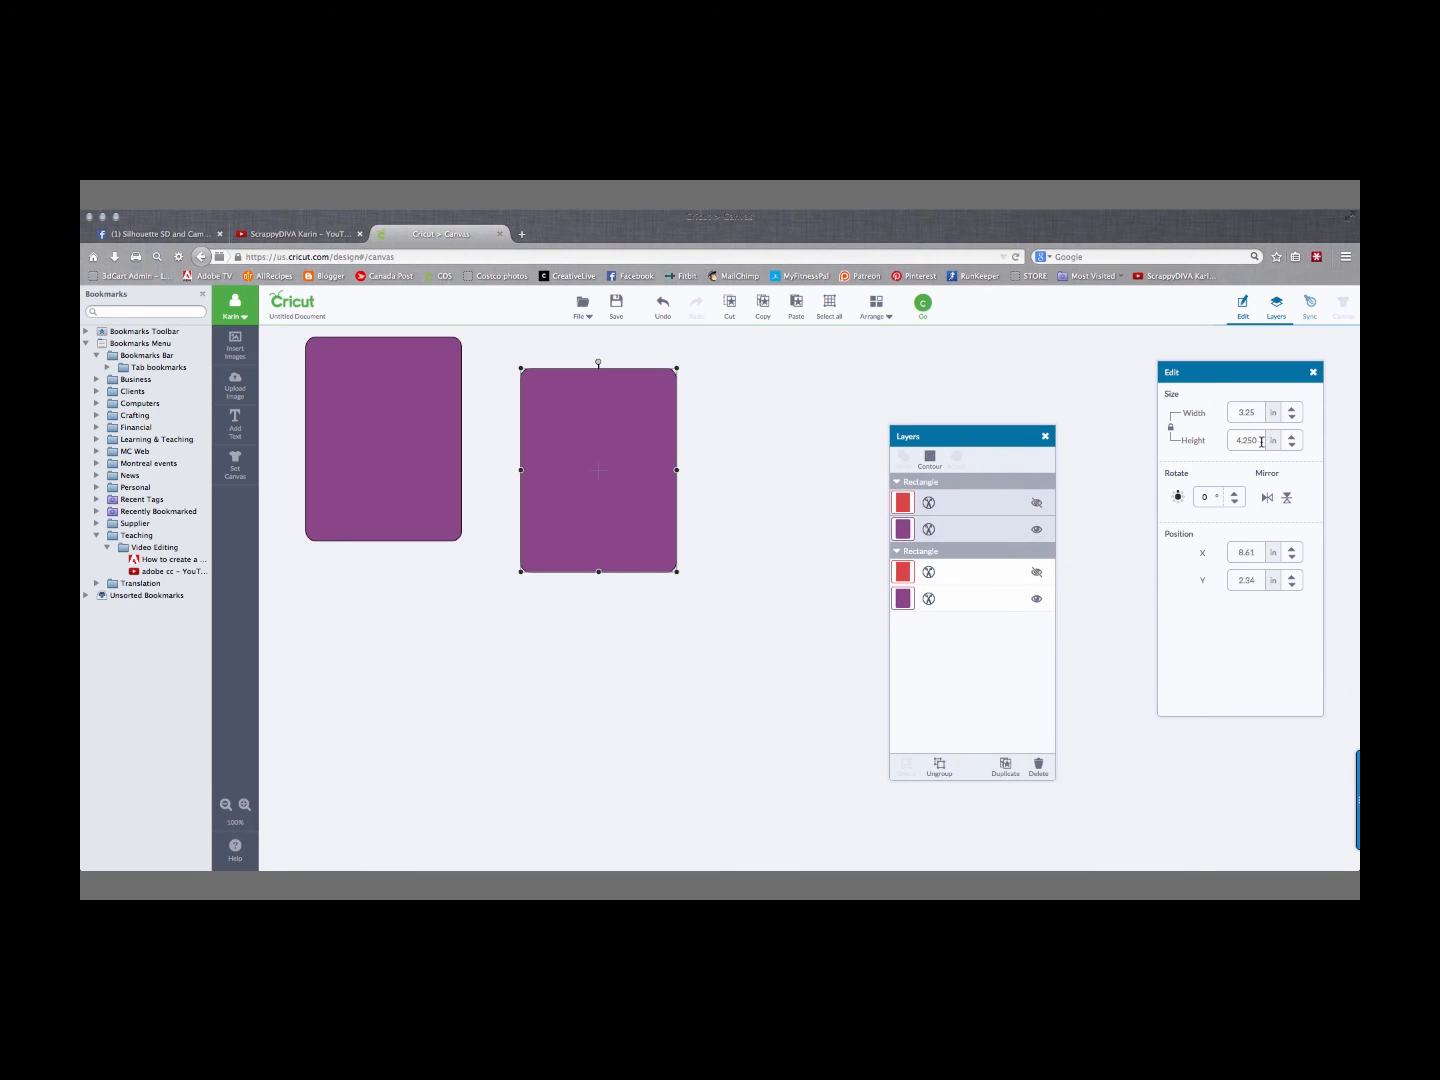
key(BackSpace)
key(BackSpace)
text(5)
key(Return)
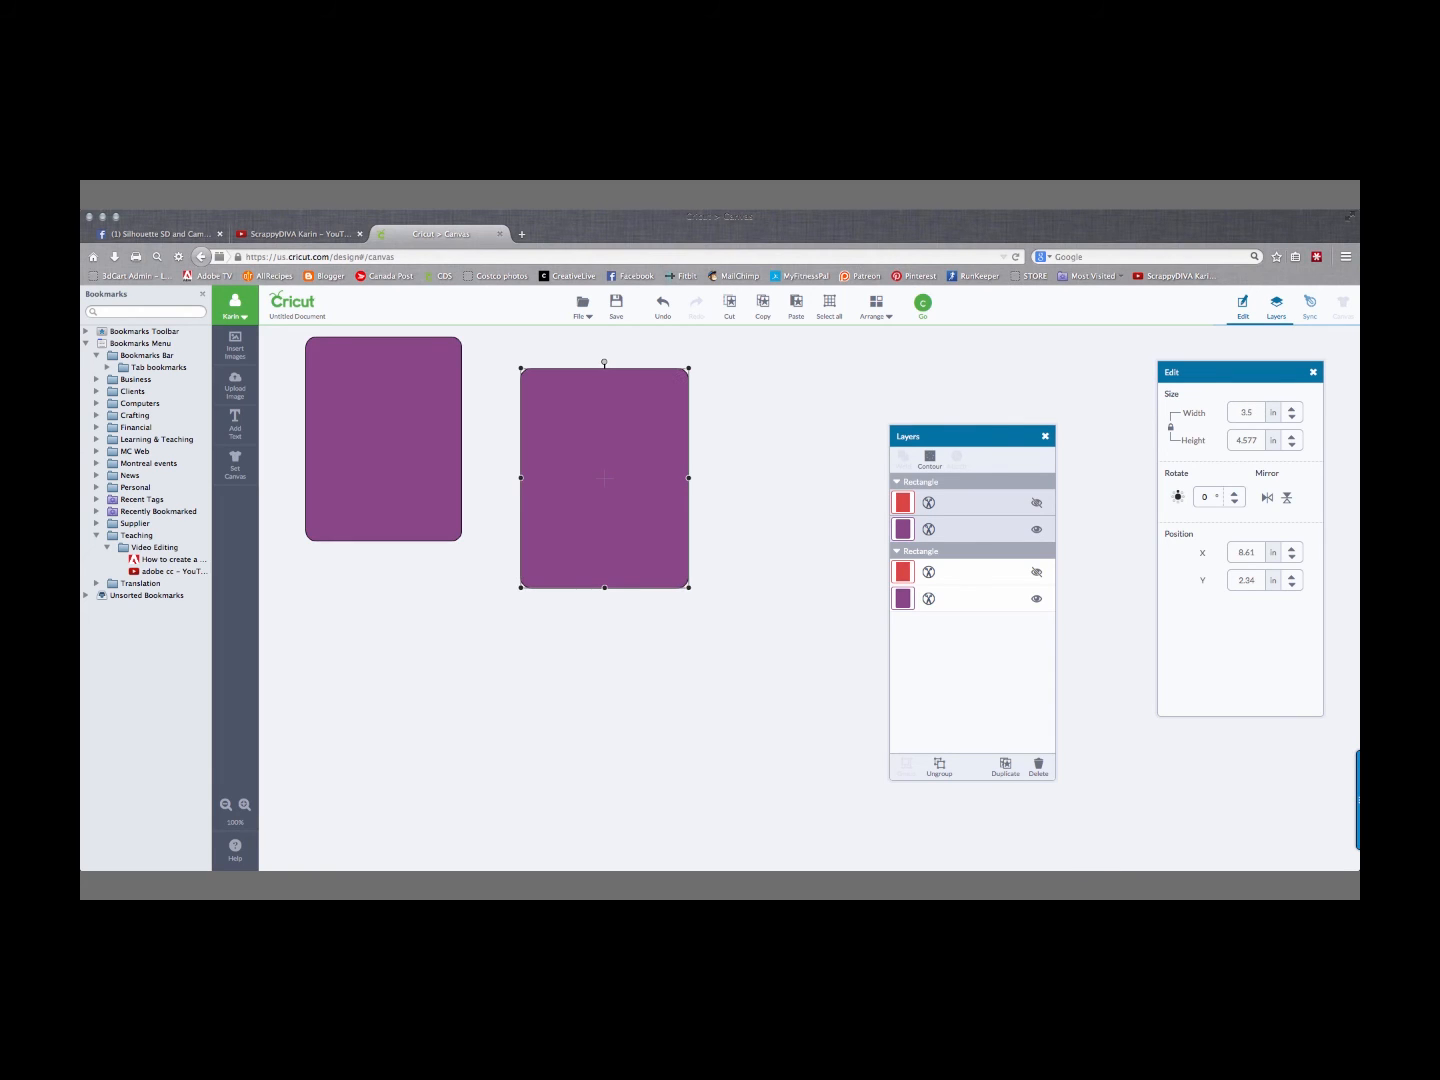
Copy and paste the 3.5 in wide rectangle and move the duplicate to its right.
scroll(754, 474, right, 1)
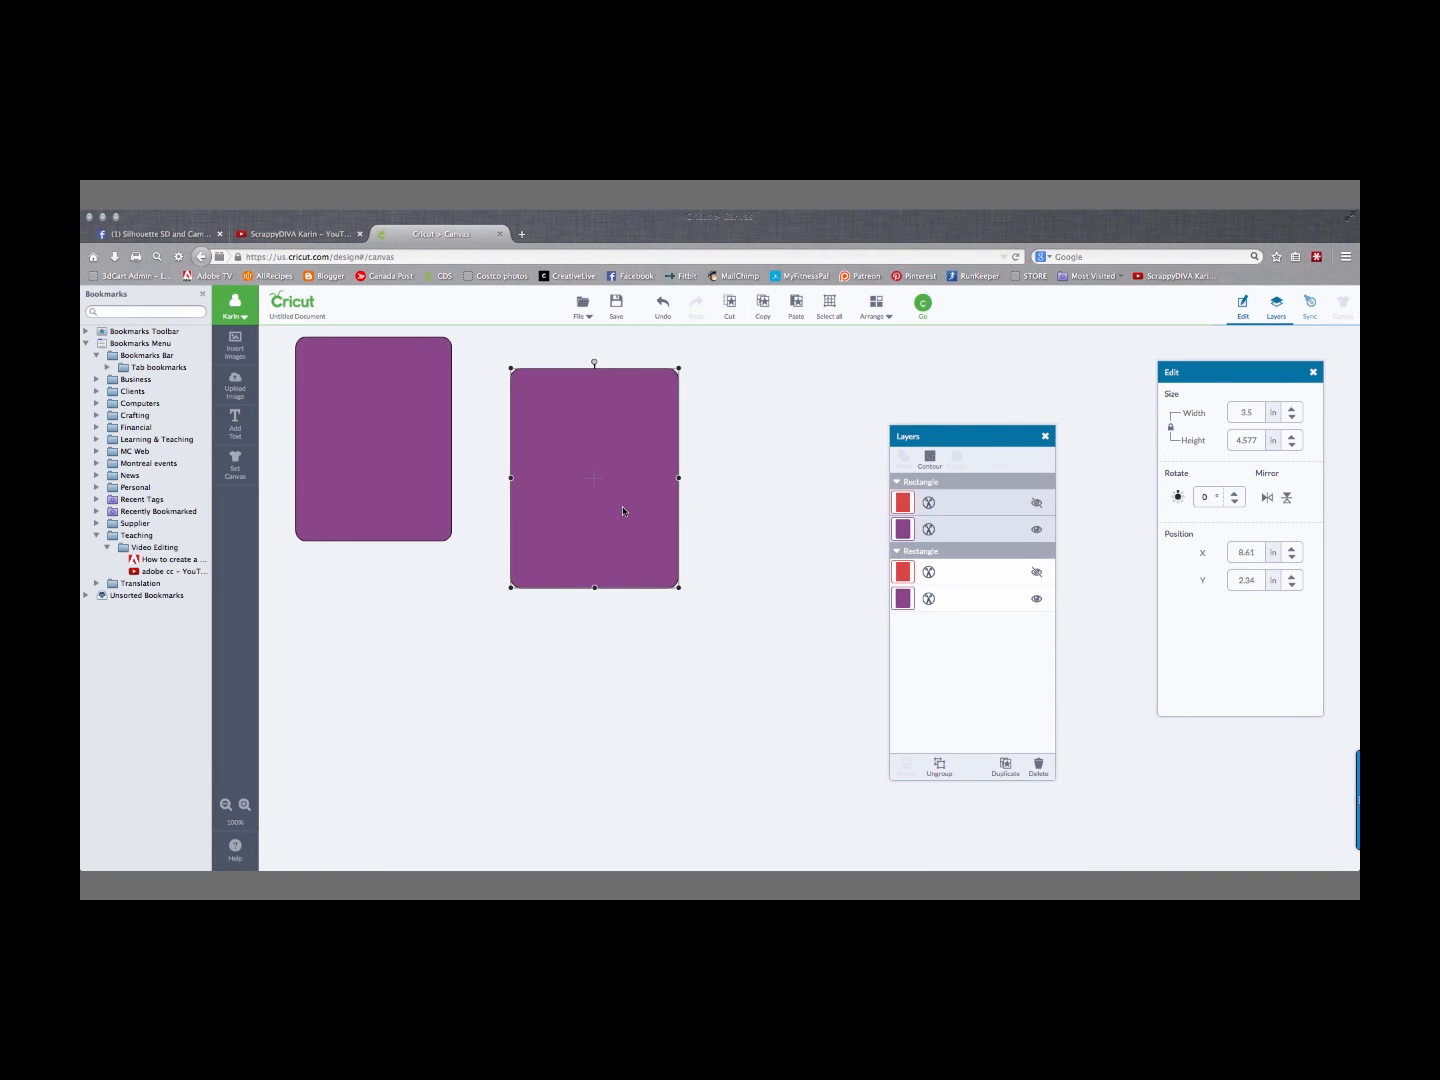
right_click(592, 499)
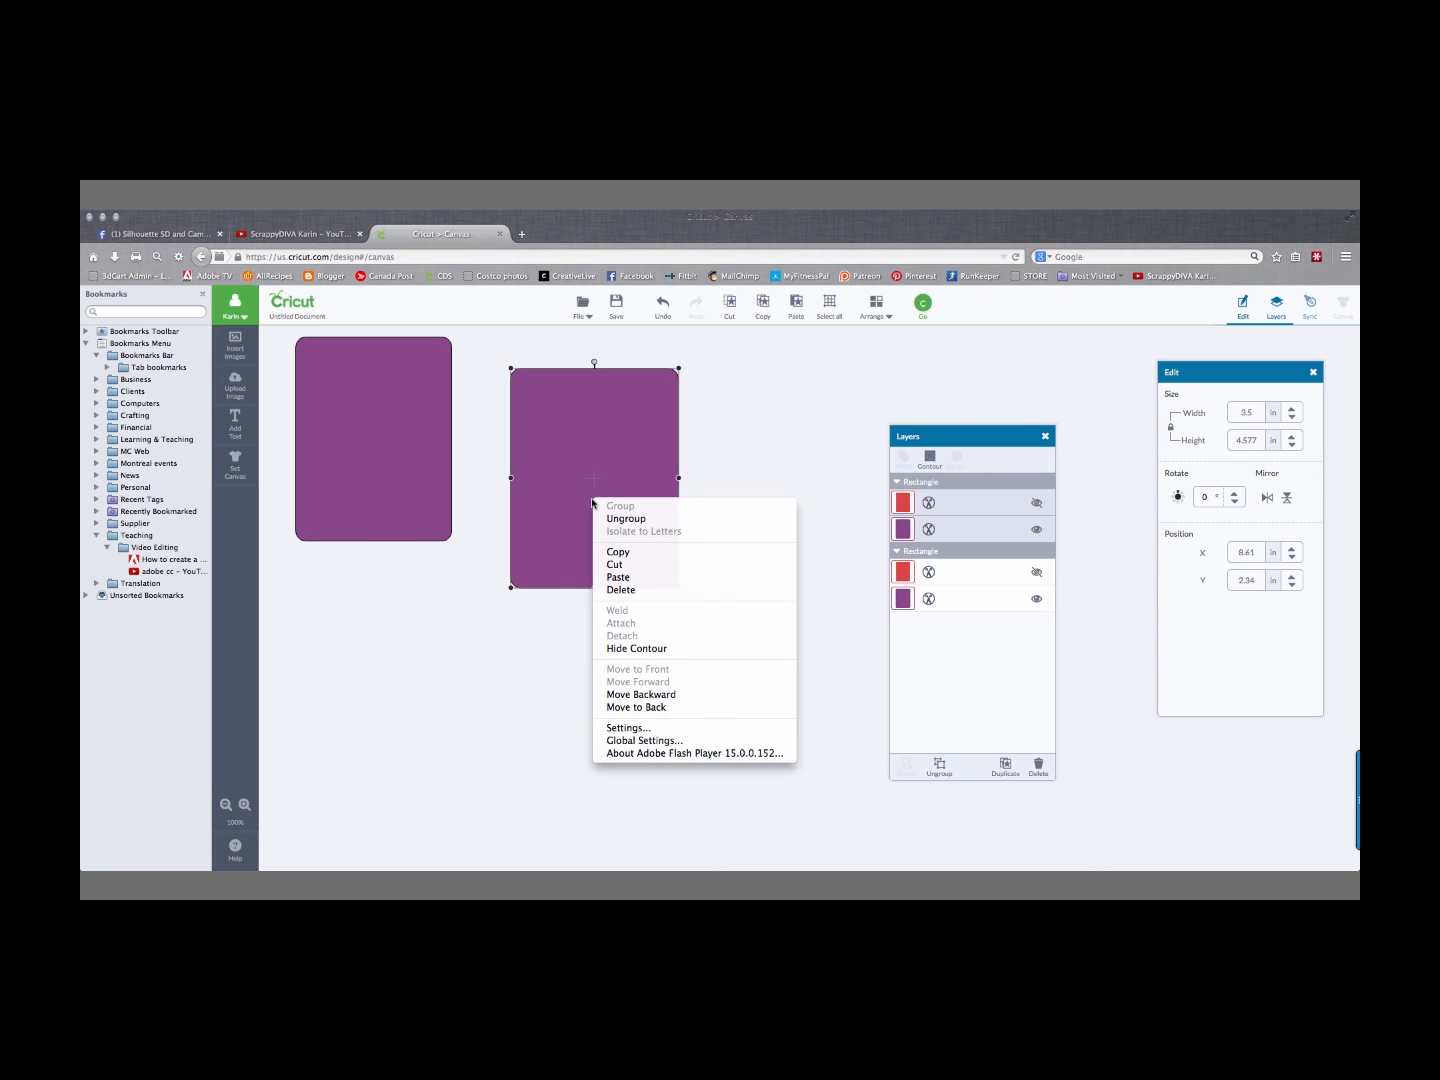
click(612, 555)
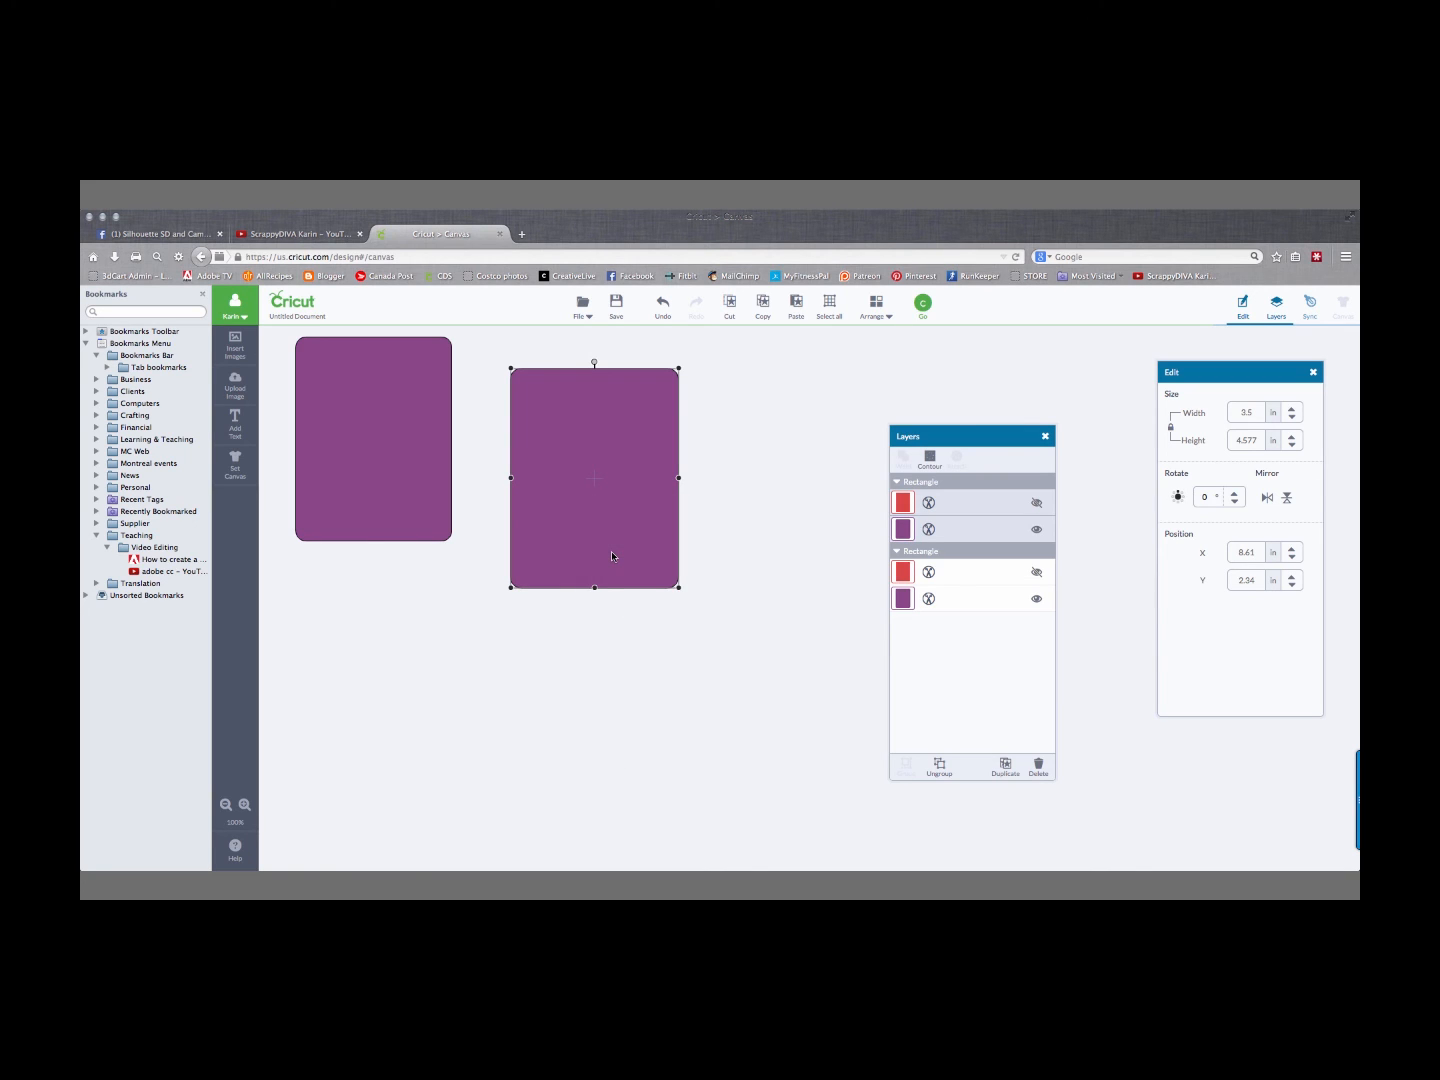
right_click(612, 556)
click(634, 617)
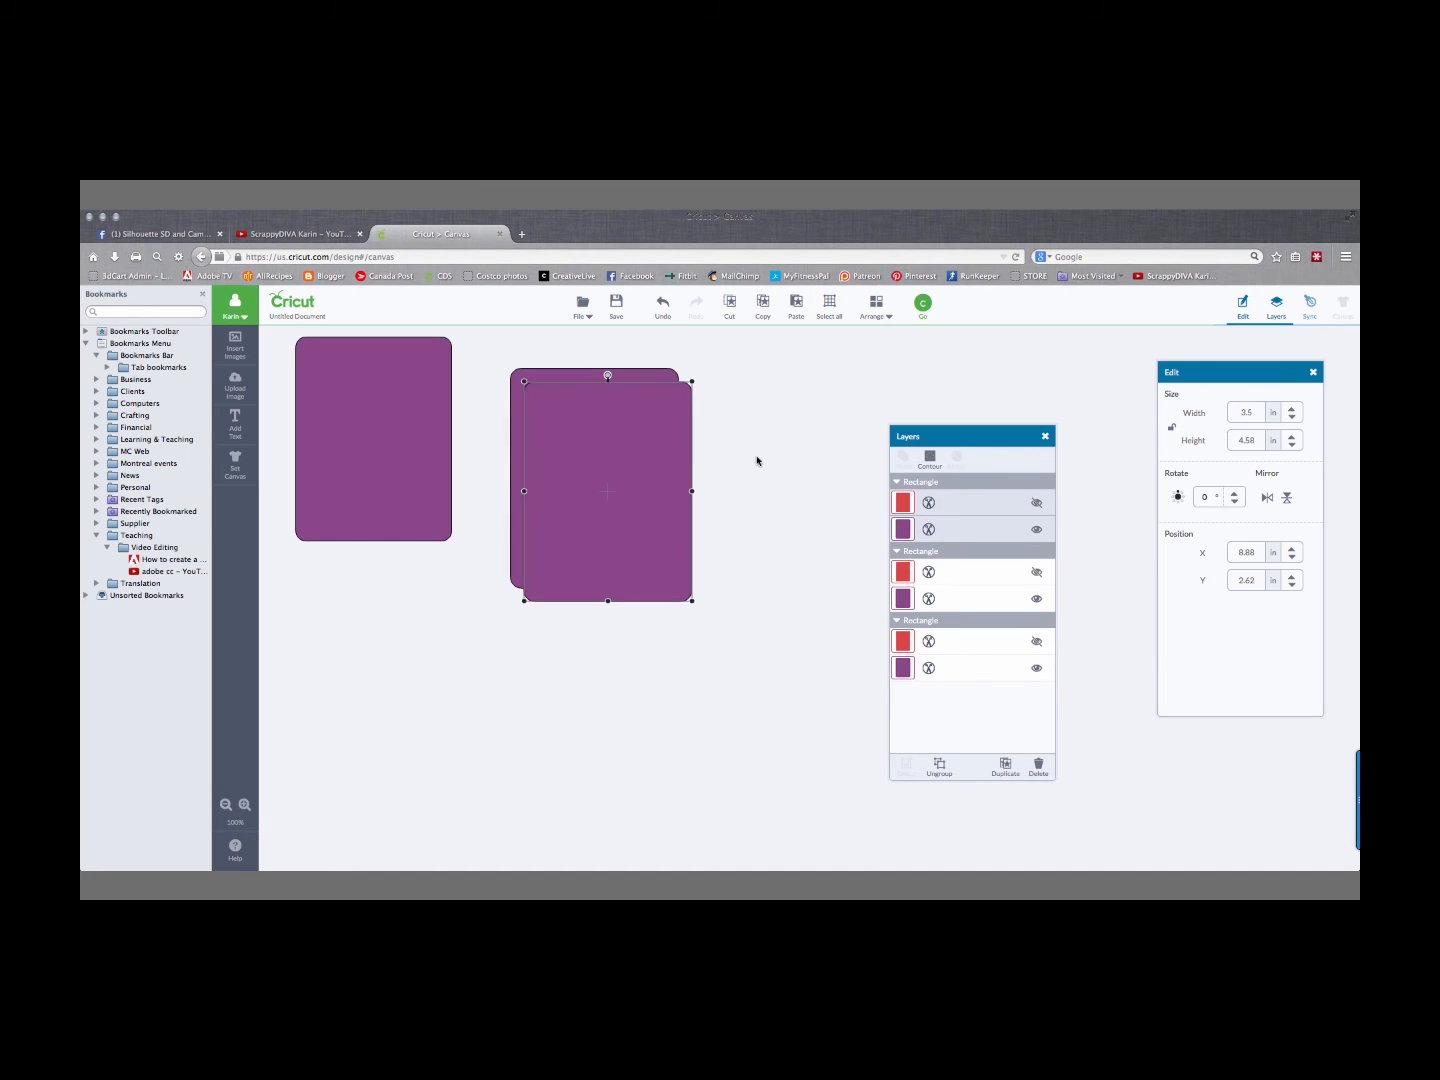
drag(639, 475, 779, 498)
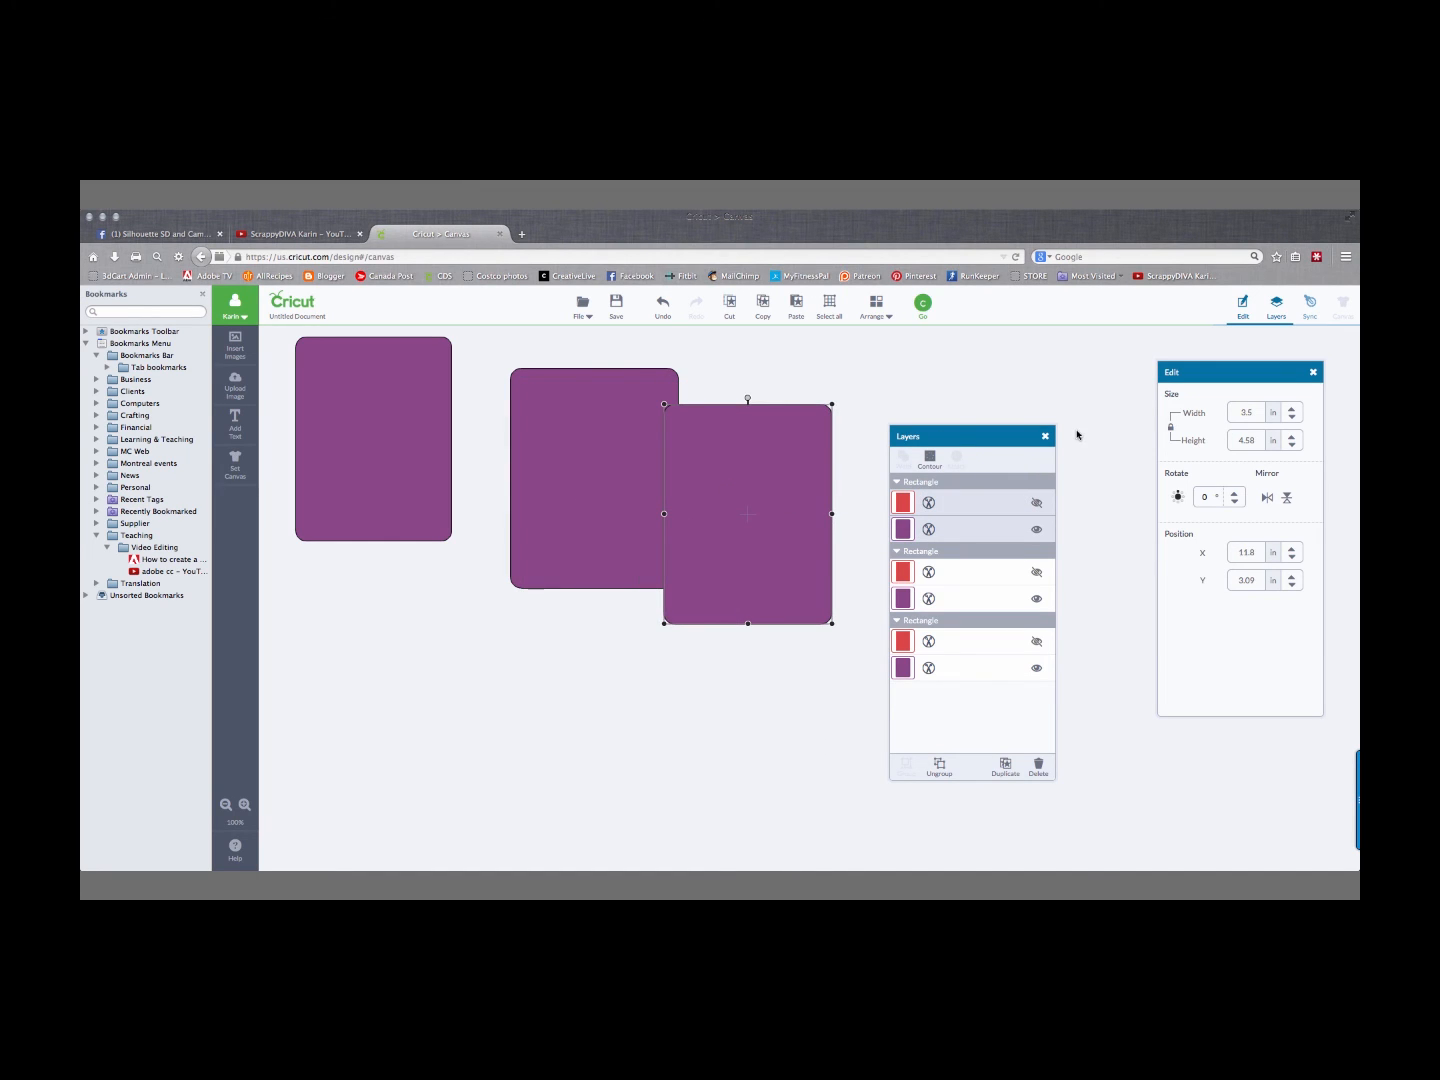
Unlock the newest rectangle's proportions, set its height to 4.25 in and move it down clear of the middle rectangle.
click(1170, 432)
drag(1255, 440, 1217, 440)
text(4.25)
key(Return)
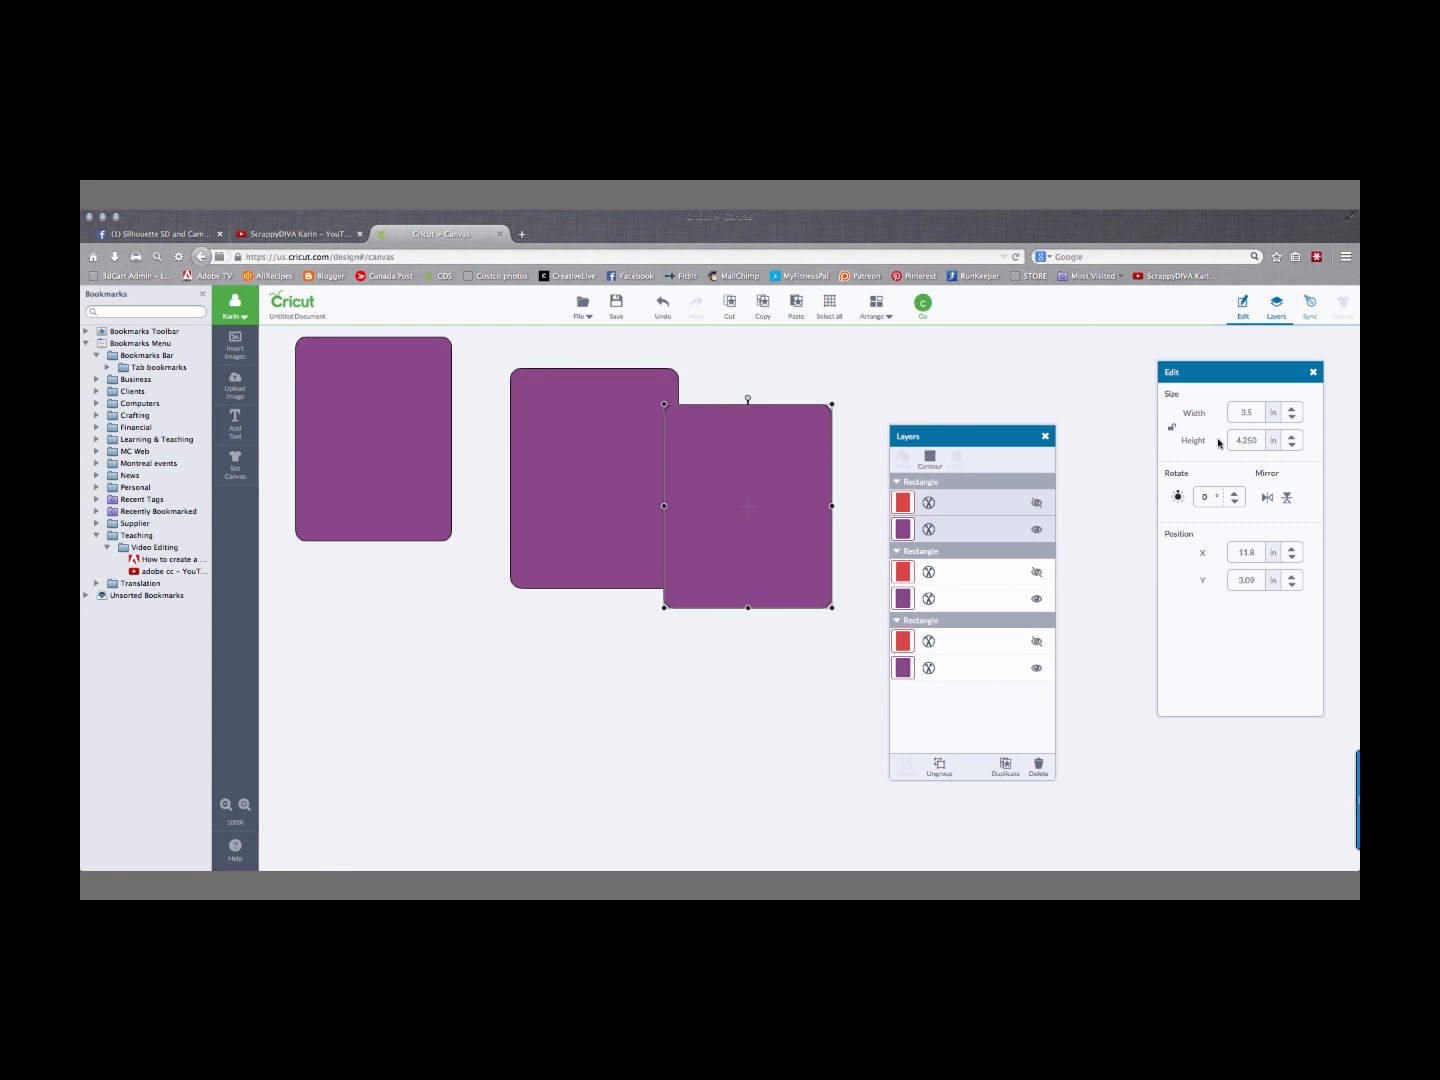
drag(838, 493, 769, 599)
Unlock the middle rectangle's proportions and set its height to 4.25 in.
click(657, 551)
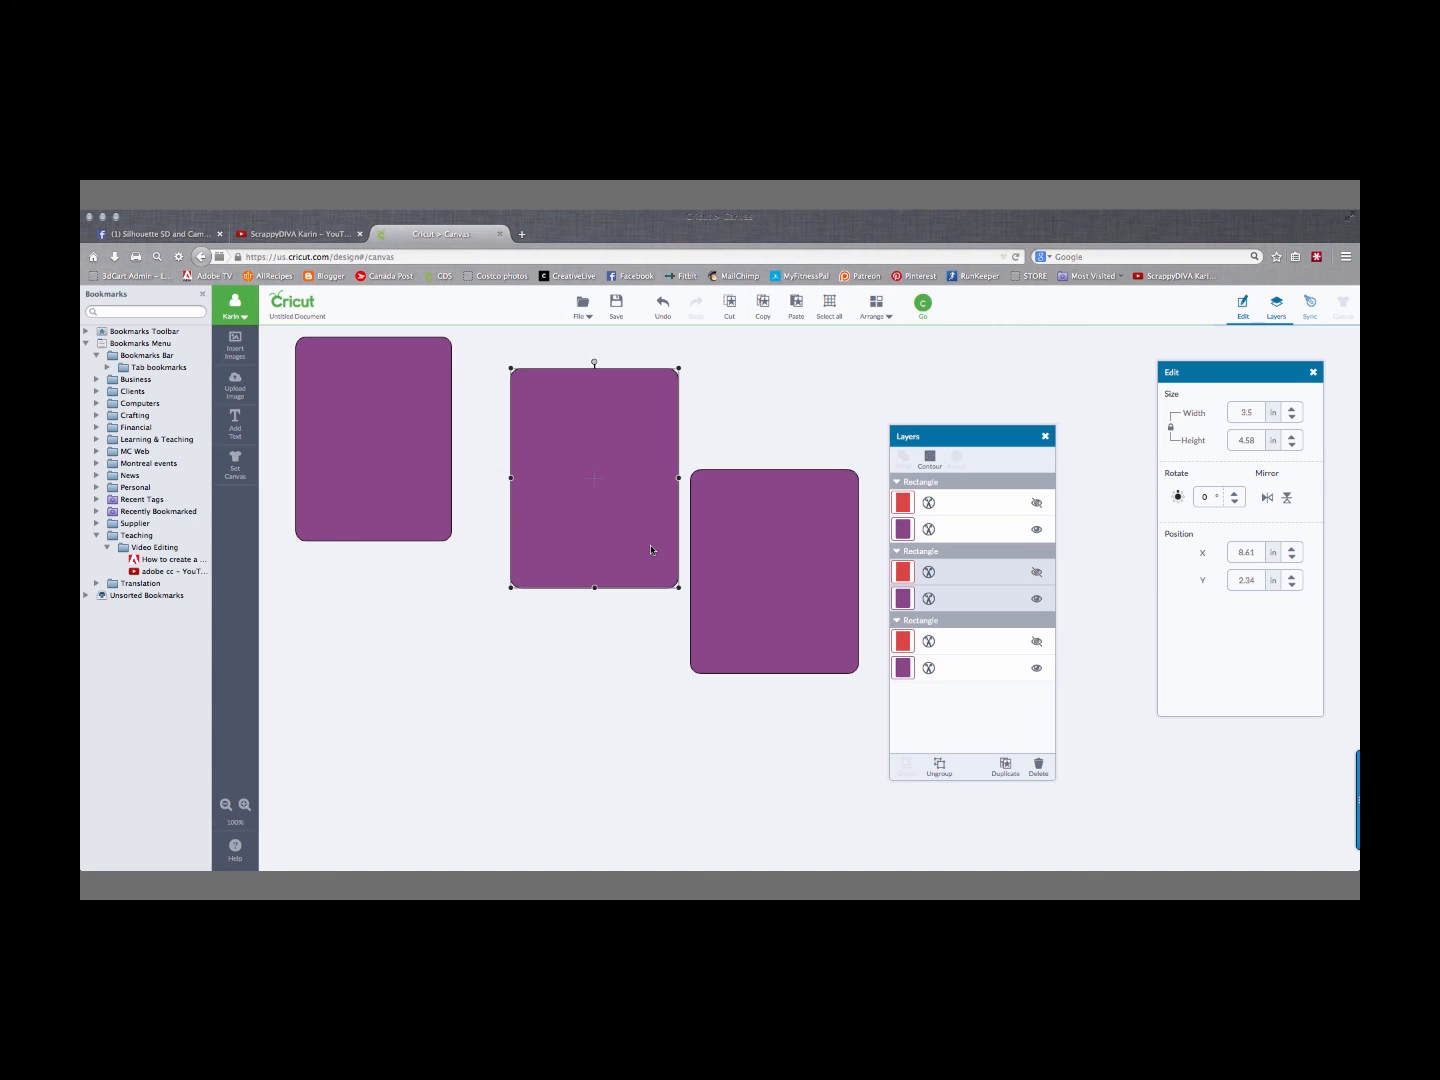
click(1172, 430)
drag(1259, 441, 1229, 441)
text(4)
click(624, 492)
Arrange the two 3.5 in wide rectangles in a row beside the first rectangle and clear the selection.
drag(585, 500, 544, 476)
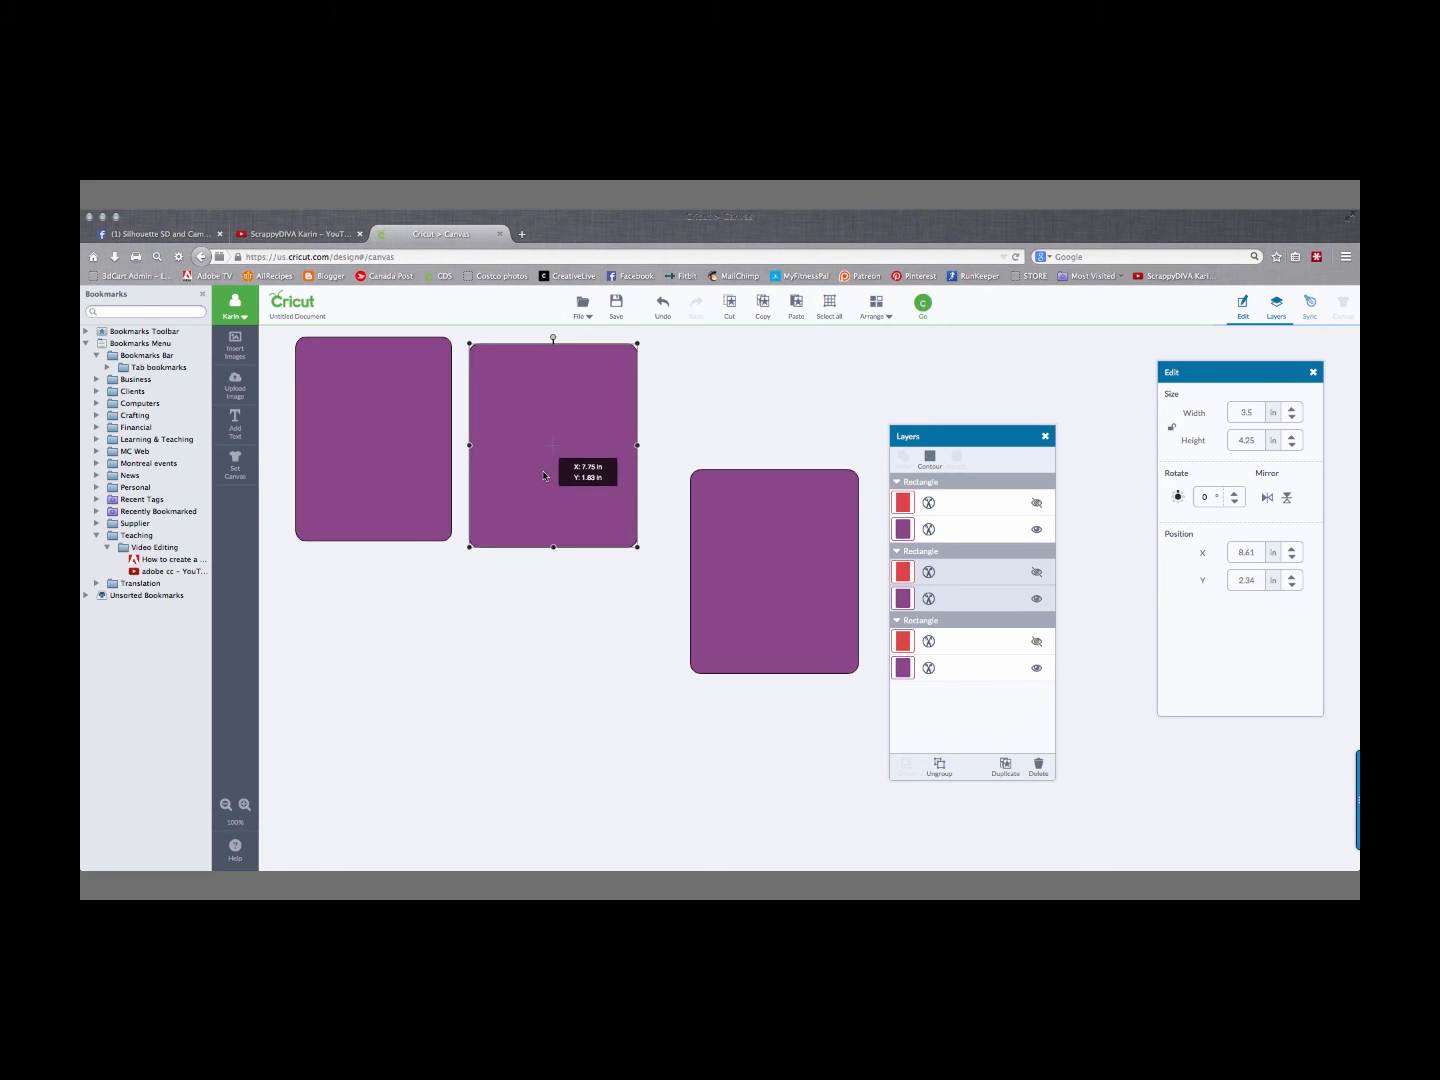
drag(747, 568, 708, 460)
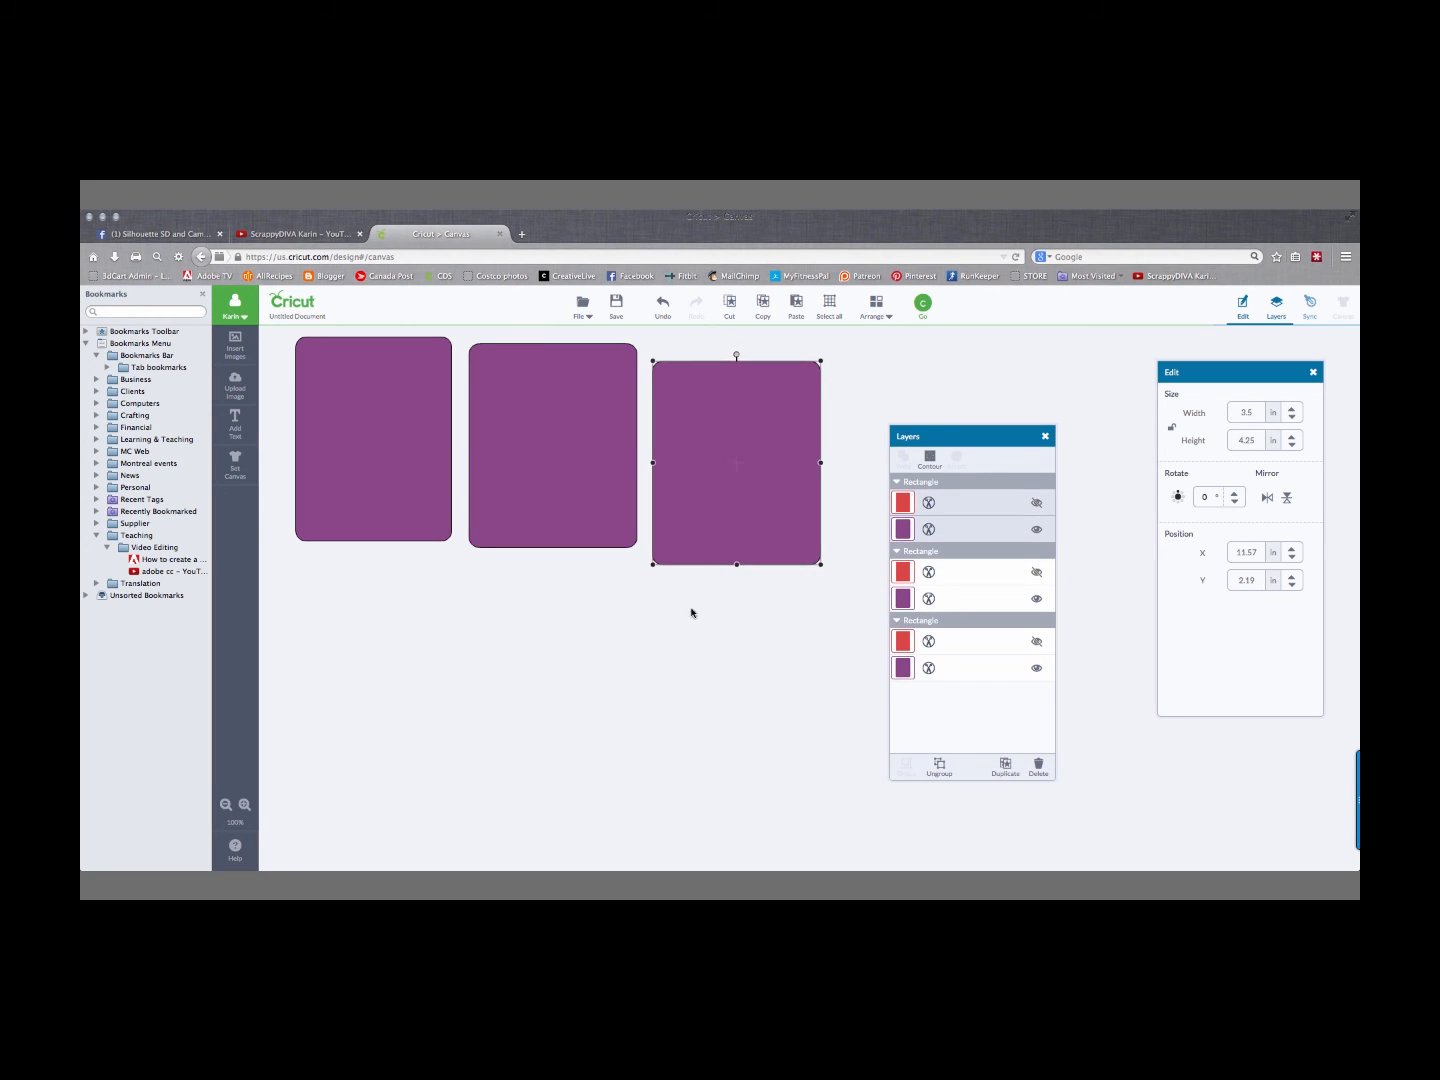
click(680, 672)
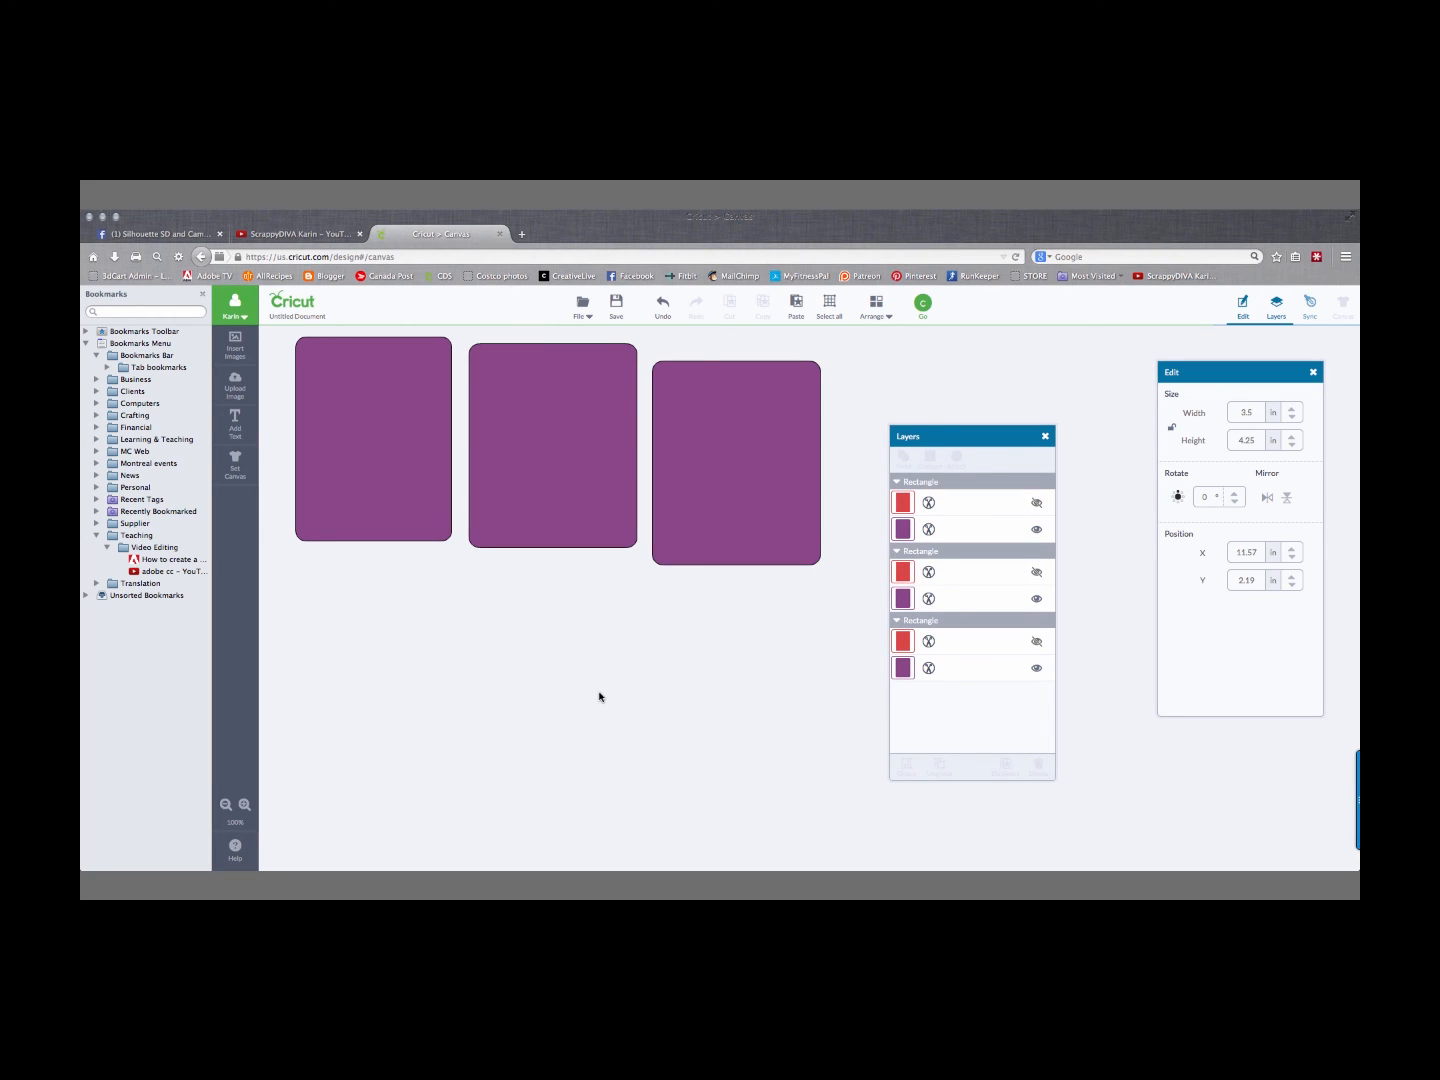
Send the three rectangles to the cutting mat, then close the cut dialog and uncover the third rectangle on the canvas.
click(921, 306)
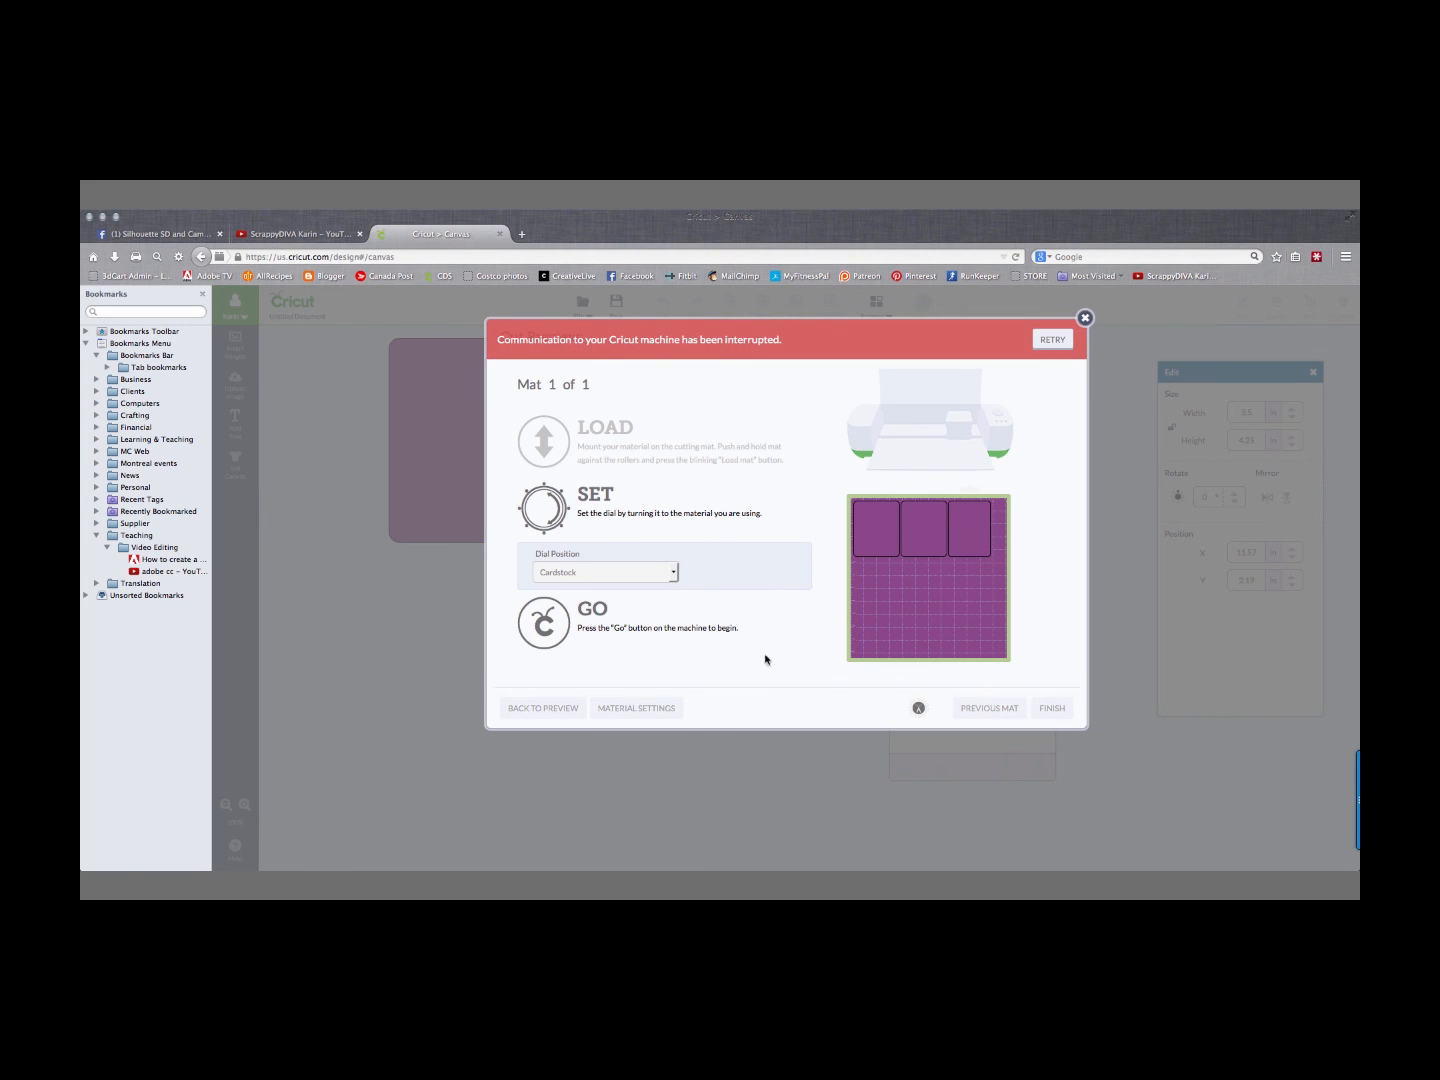
click(1084, 319)
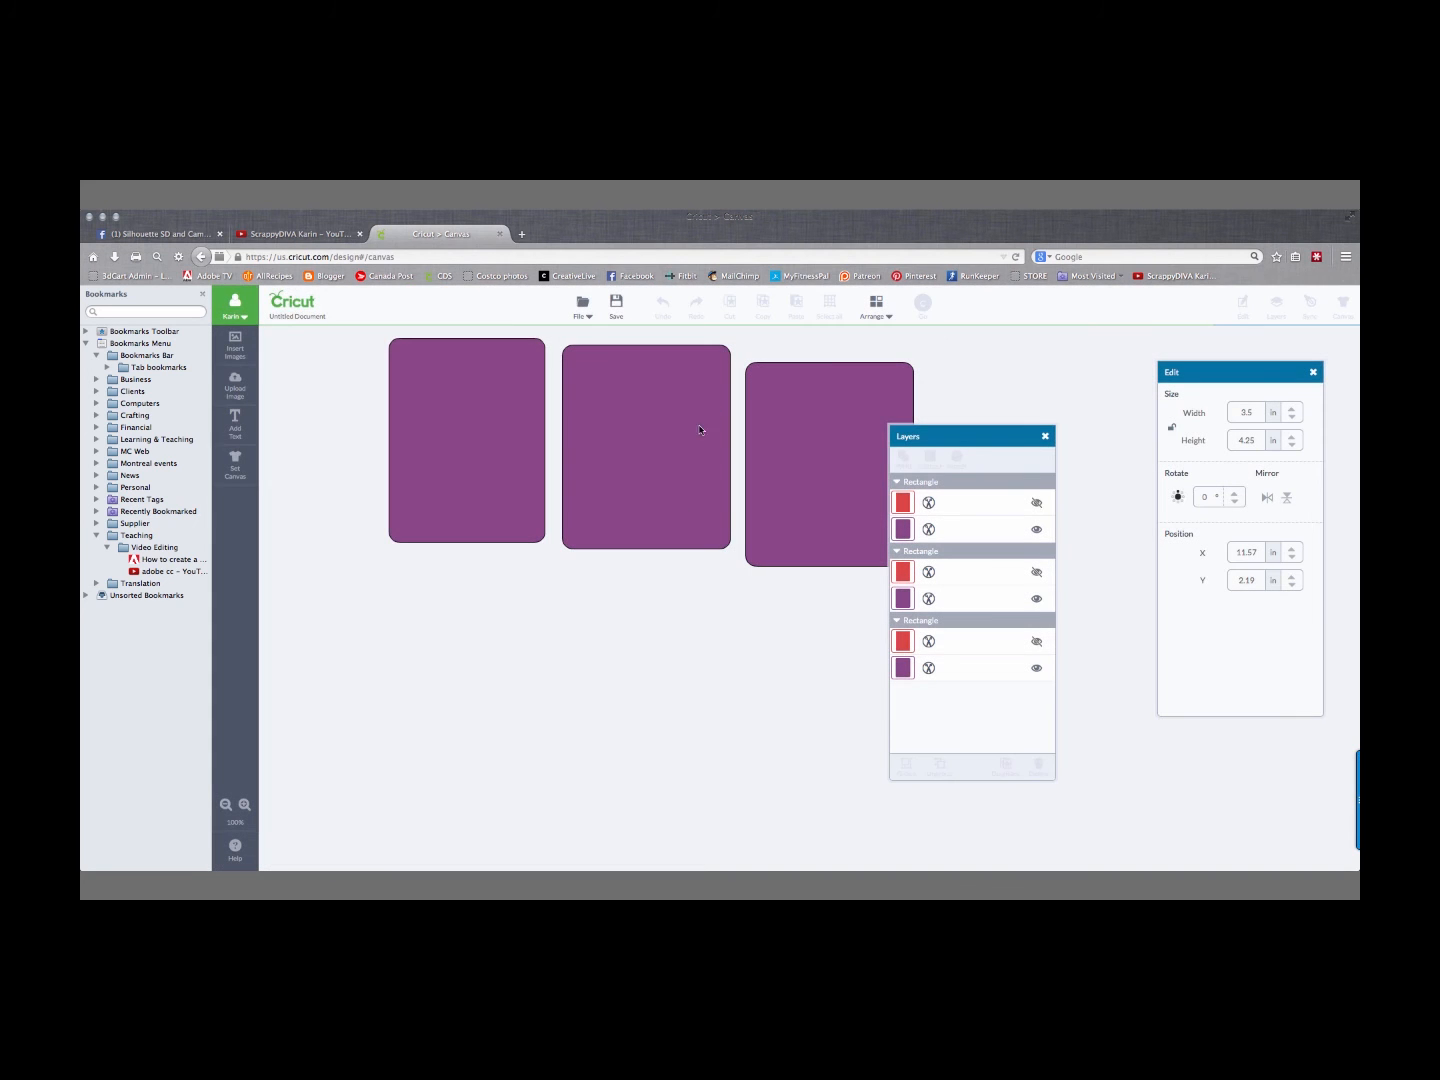
drag(987, 437, 1046, 392)
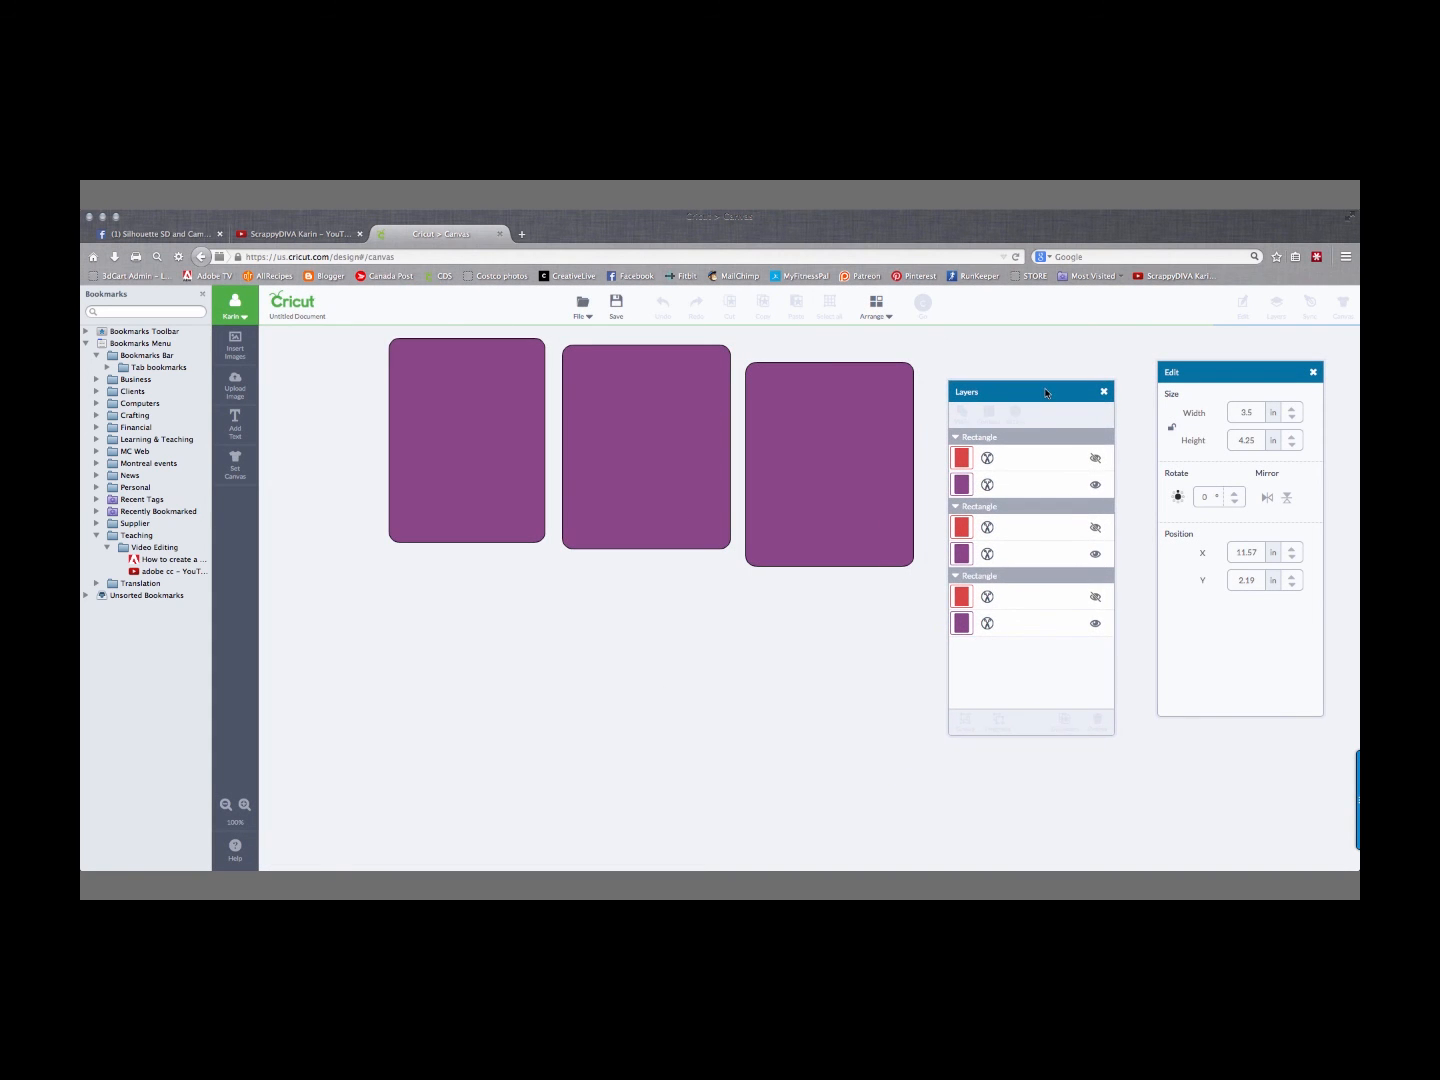